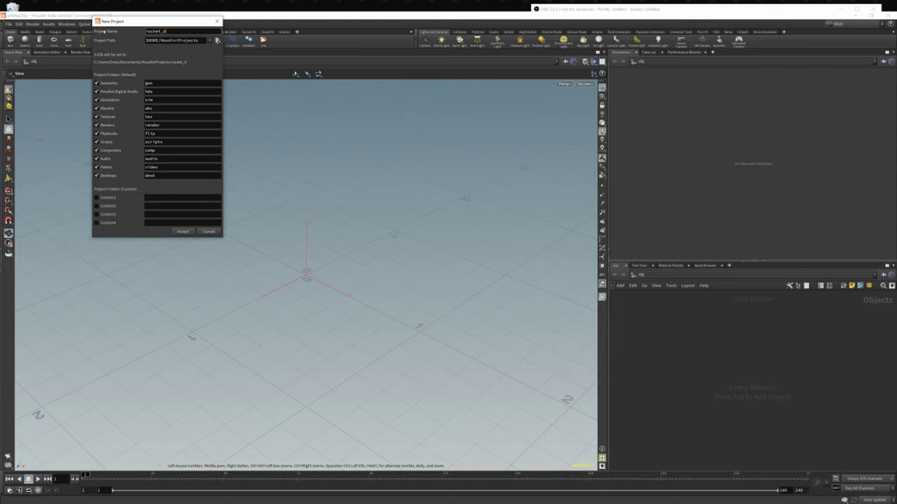
- Create a new project named rocket_demo with the default folders plus a custom folder named fbx
text(emo)
click(98, 198)
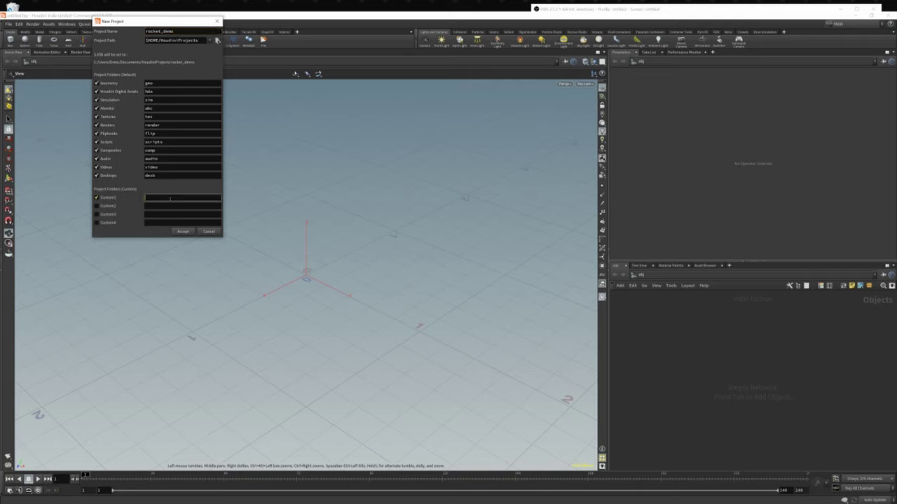
click(171, 199)
text(fbx)
click(182, 231)
- Save the scene as rocket.hiplc in the rocket_demo project folder, overwriting the existing file
click(9, 24)
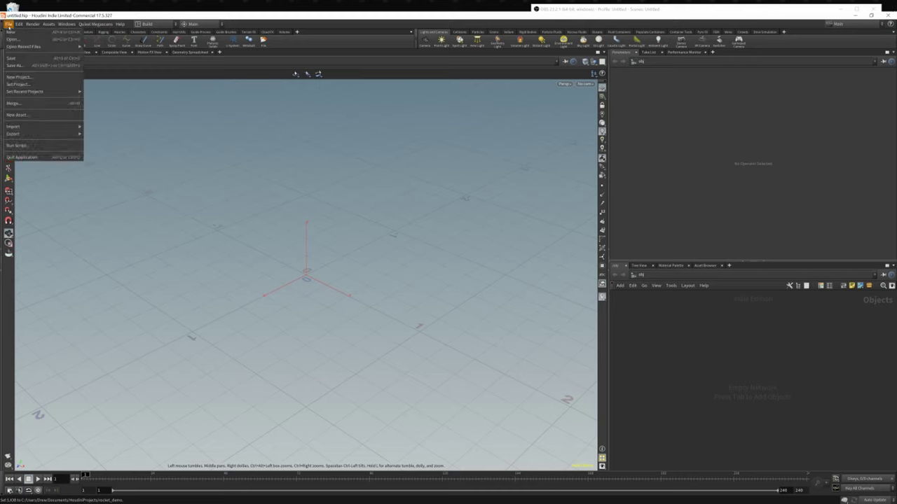
click(26, 65)
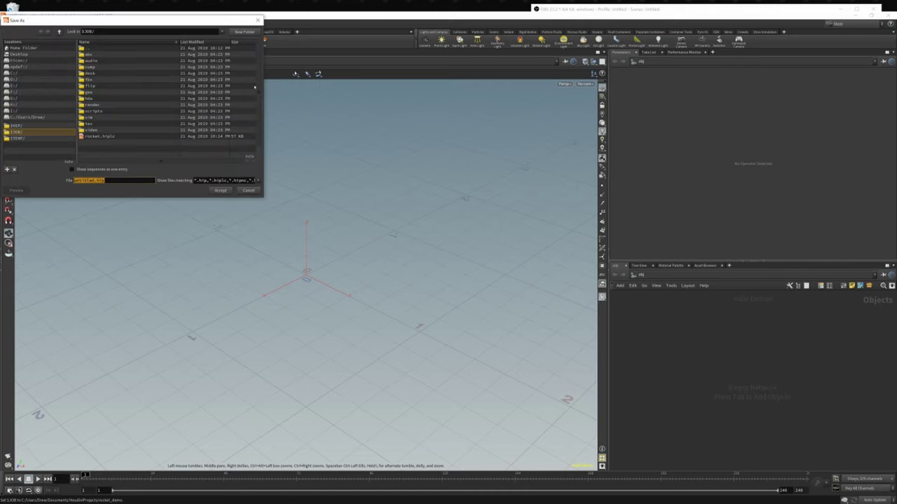
click(59, 31)
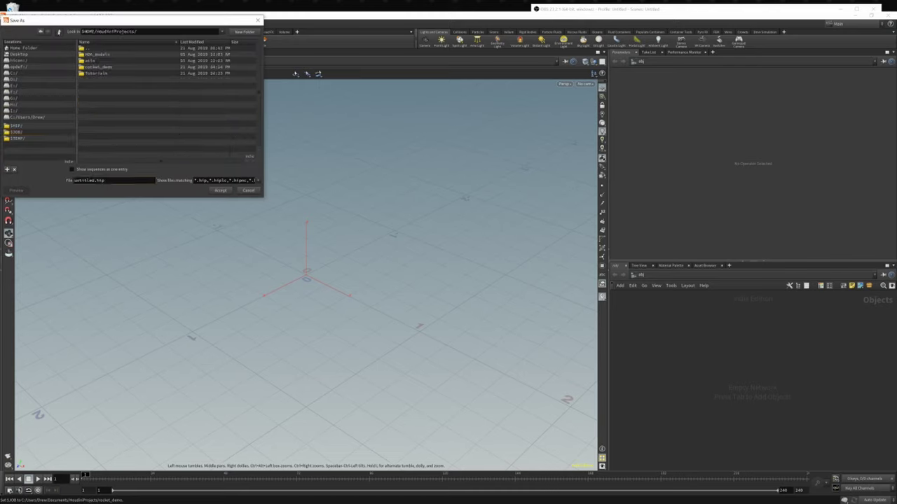
double_click(98, 66)
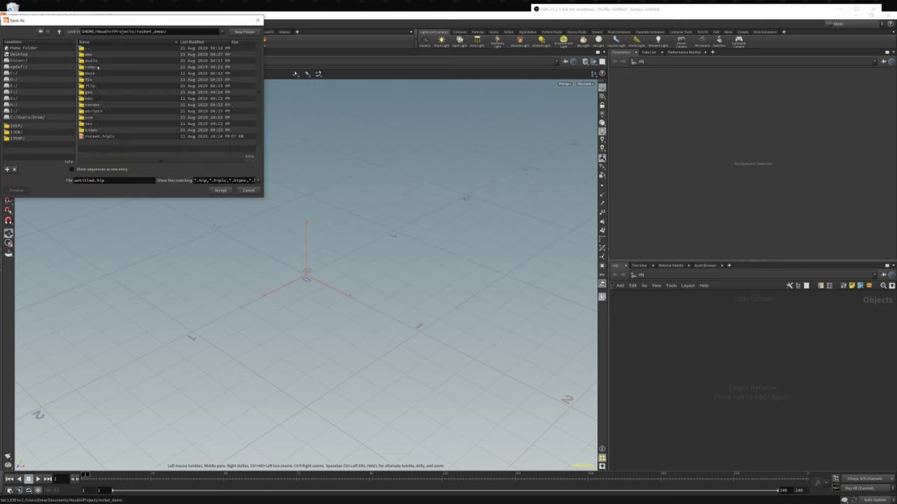
click(109, 138)
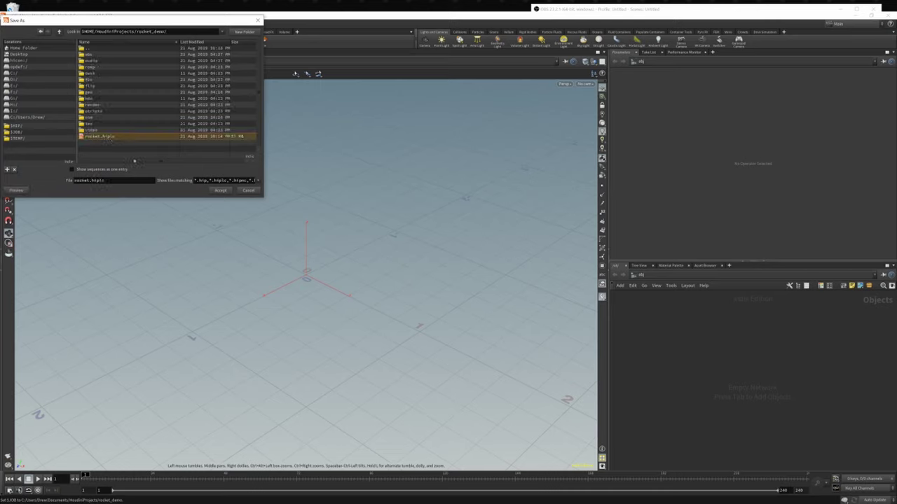
click(221, 191)
click(220, 213)
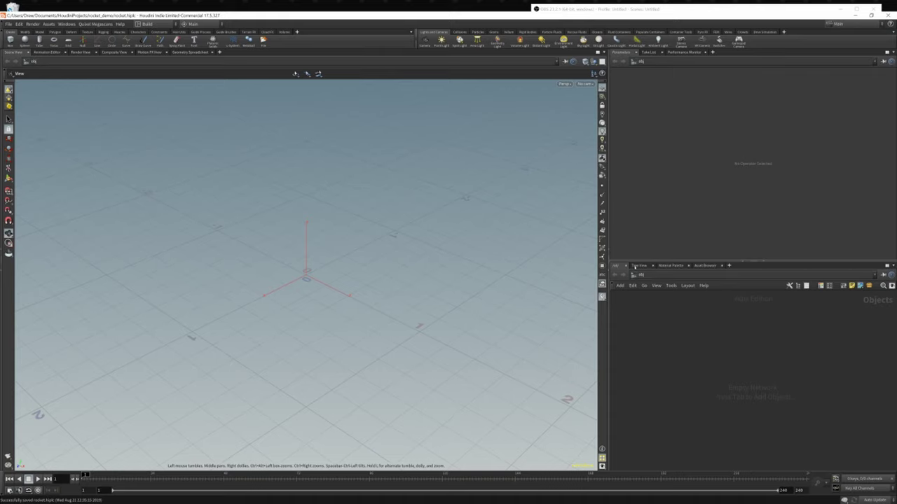
click(641, 277)
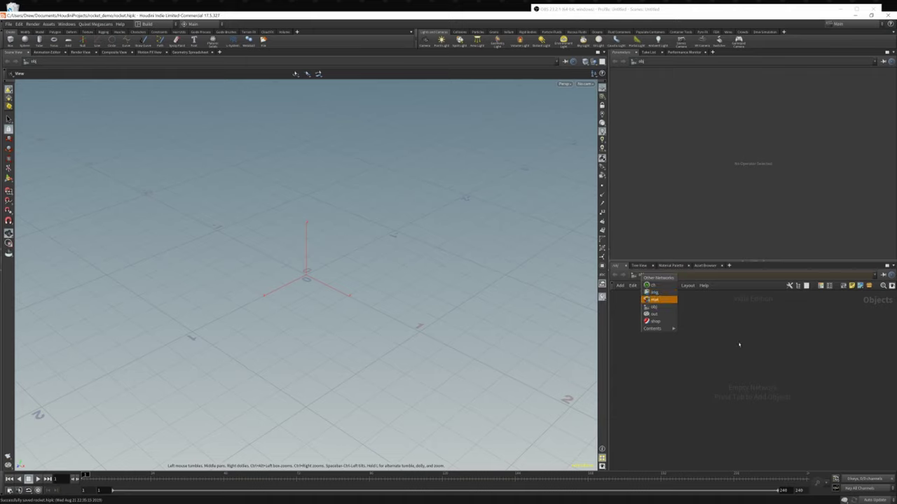
click(761, 344)
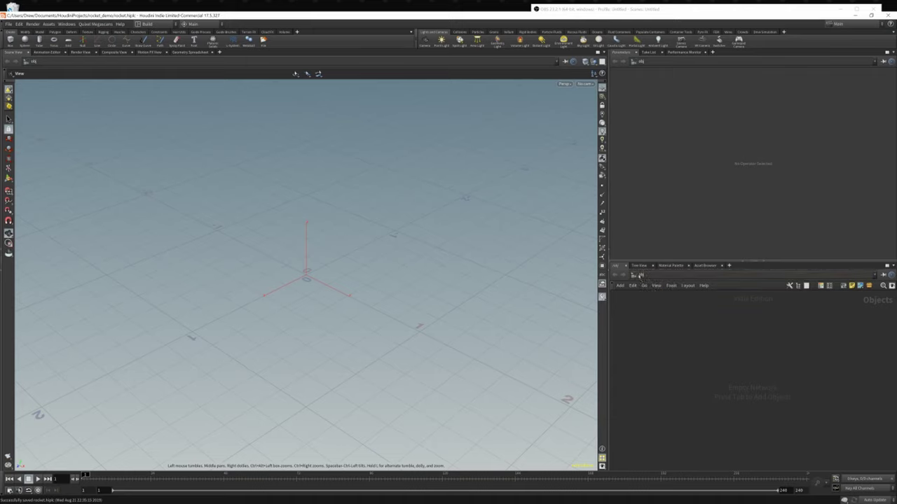
click(639, 276)
click(740, 381)
- Add a Geometry node to the object network, name it rocket_main and place it higher in the network
key(Tab)
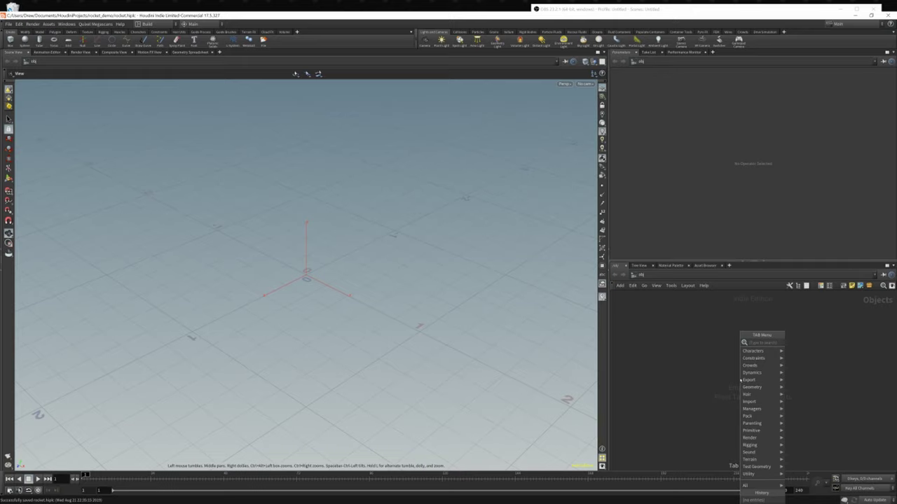
text(geo)
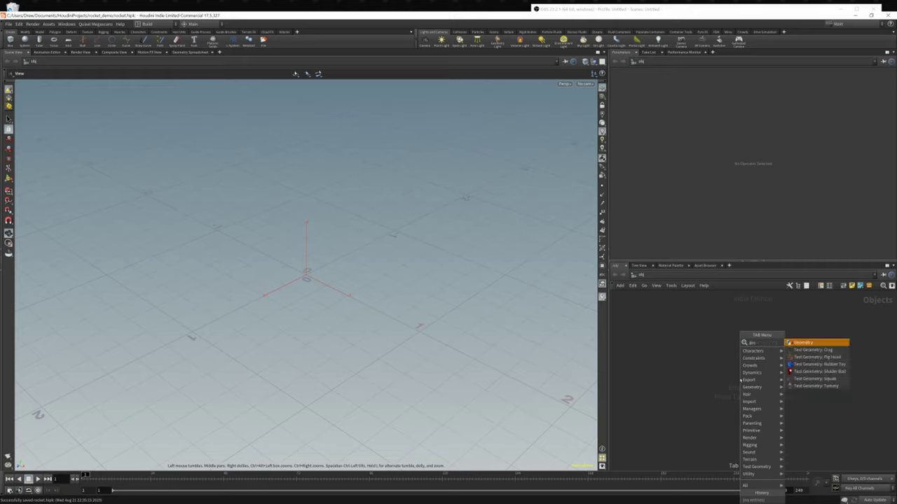
key(Return)
click(740, 379)
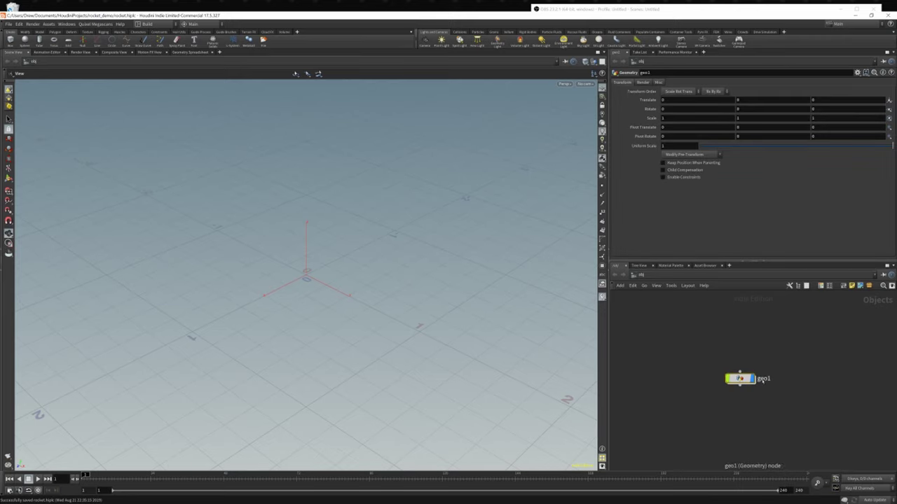
double_click(763, 379)
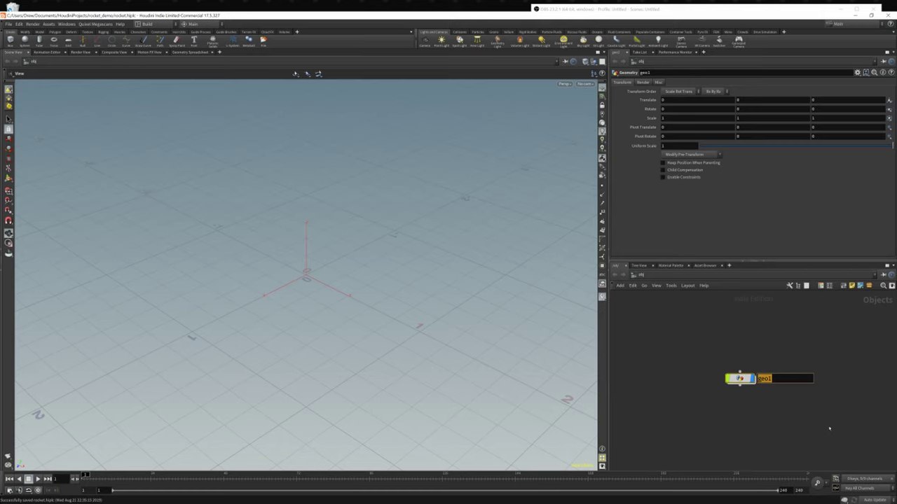
text(rocket_main)
key(Return)
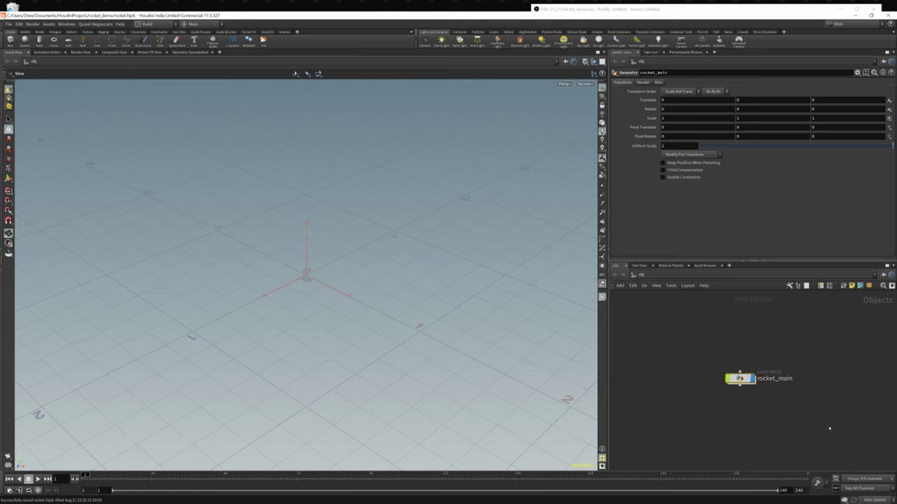
drag(743, 380, 743, 359)
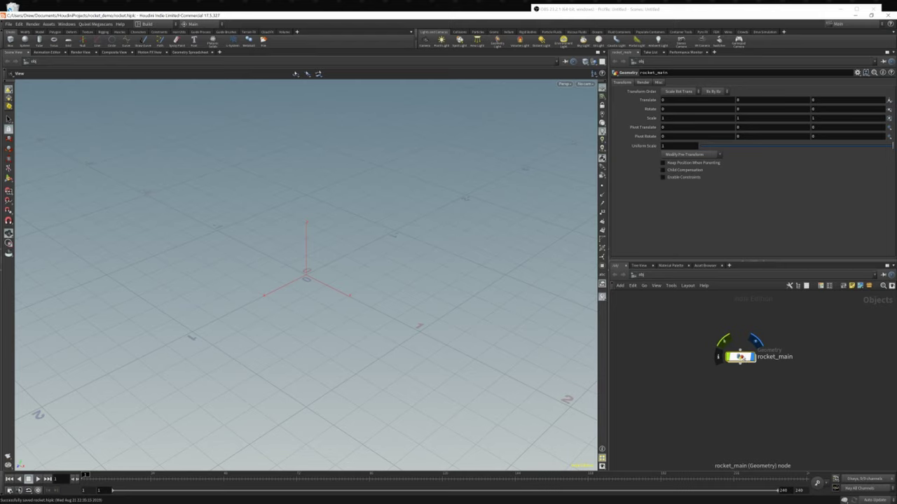
- Inside the rocket_main geometry network, add a Curve node and set its primitive type to NURBS
double_click(741, 357)
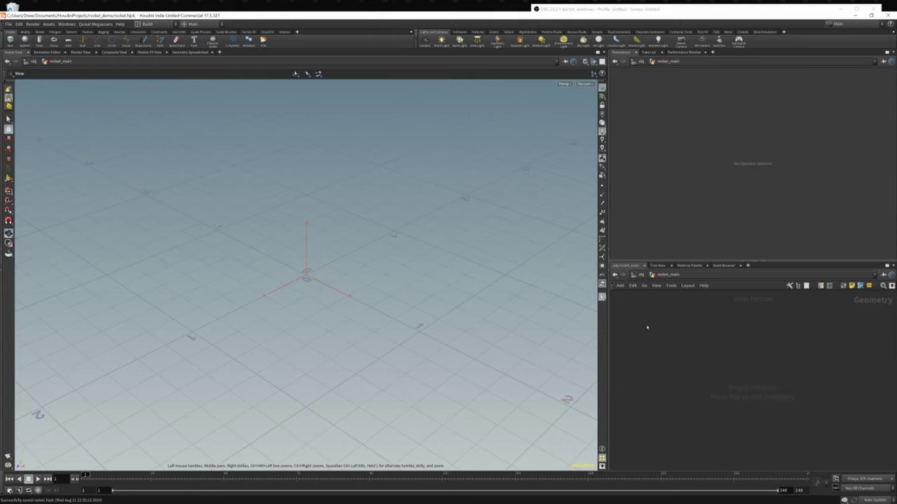
key(u)
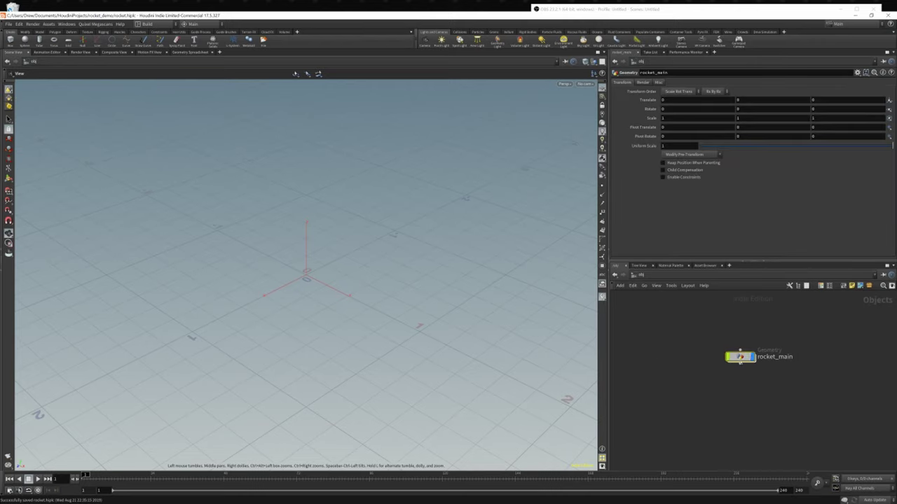
double_click(740, 358)
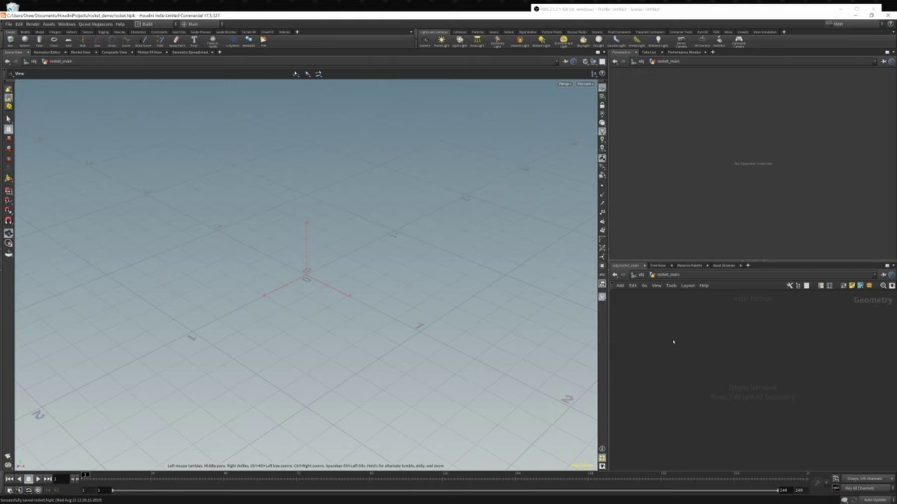
key(Tab)
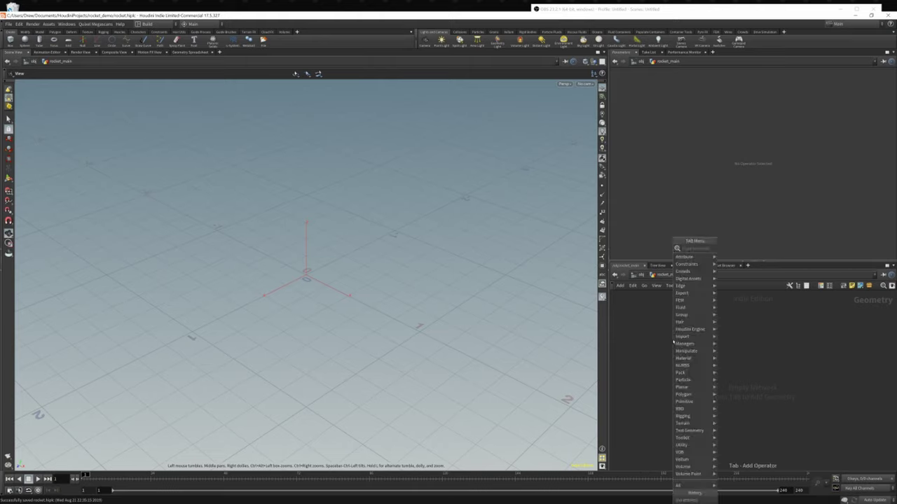
text(curve)
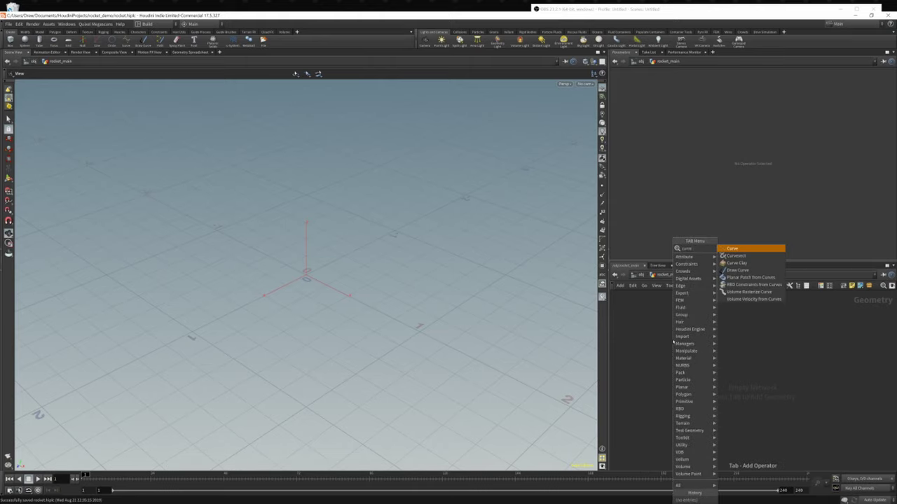
key(Return)
click(674, 342)
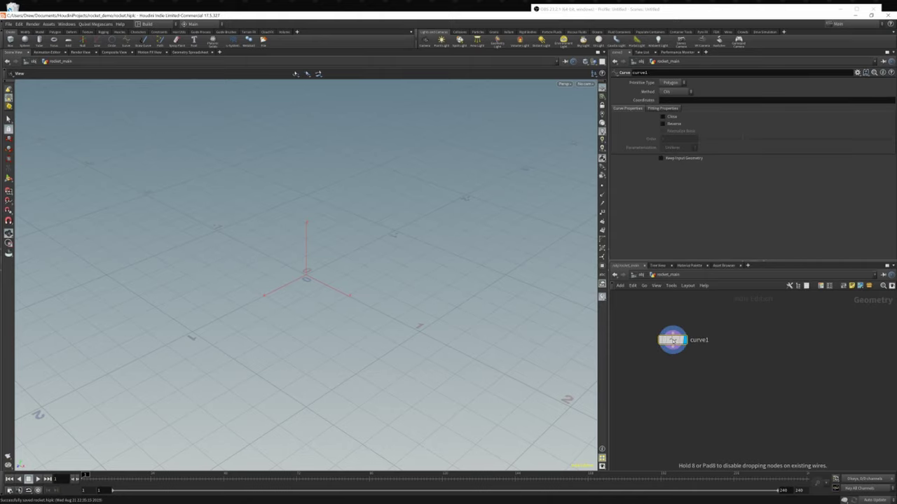
click(671, 83)
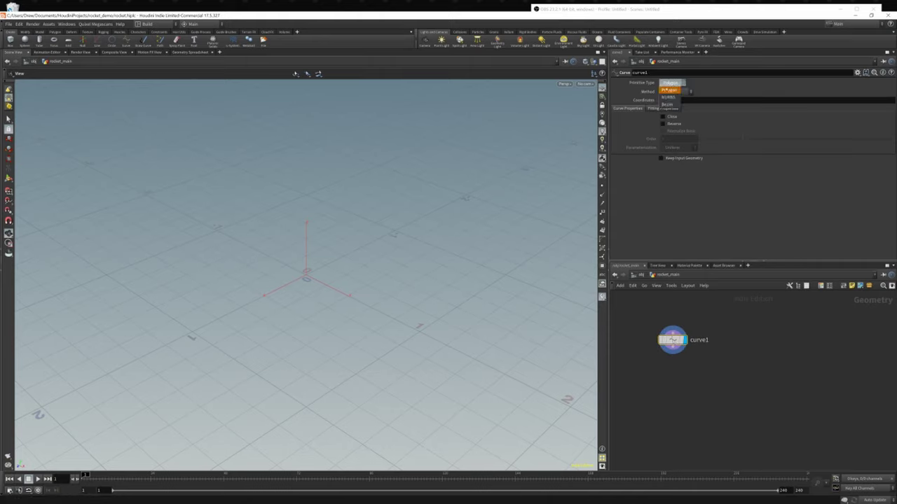
click(668, 97)
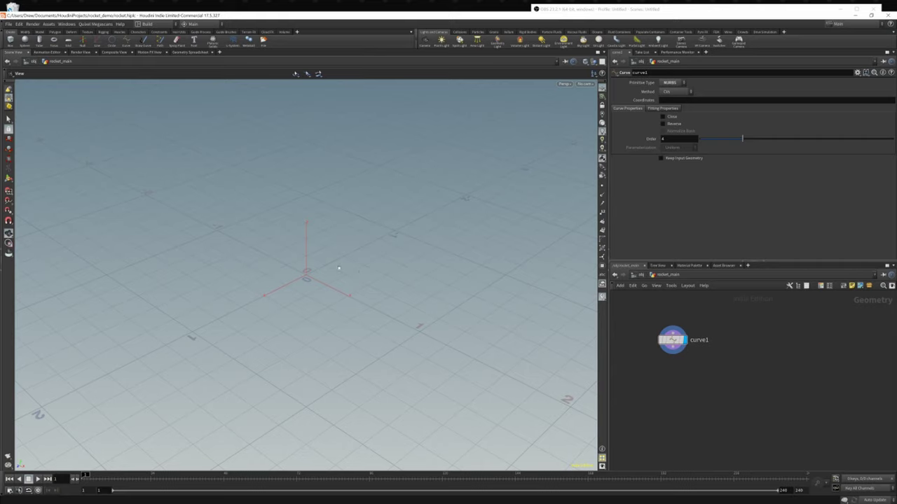
- Examine the empty scene around the origin in the perspective view from different angles and distances
drag(300, 269, 255, 291)
middle_drag(269, 287, 286, 353)
right_drag(388, 323, 348, 332)
drag(346, 332, 385, 353)
drag(297, 341, 342, 316)
drag(374, 300, 369, 292)
middle_drag(368, 294, 353, 392)
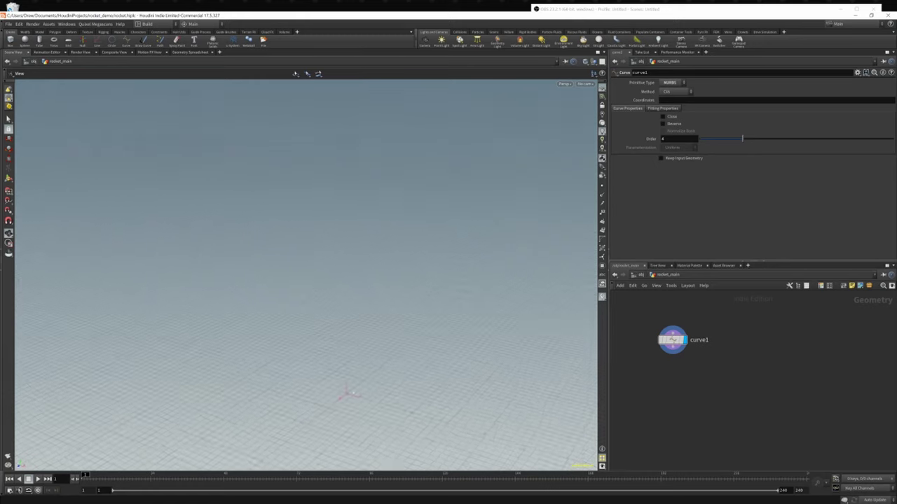
drag(353, 392, 352, 399)
middle_drag(312, 344, 266, 251)
drag(310, 307, 337, 322)
middle_drag(271, 290, 285, 340)
drag(286, 340, 339, 363)
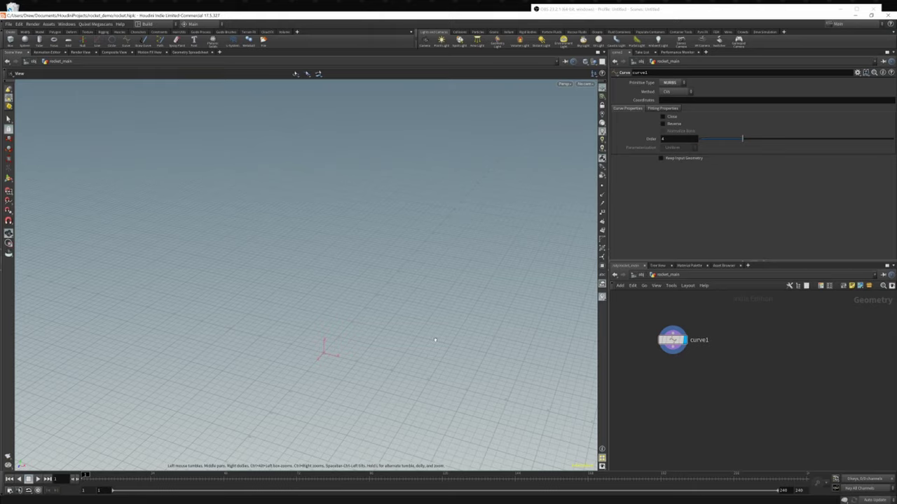
- Compare the front and right orthographic views of the scene and return to the front view
key(space+2)
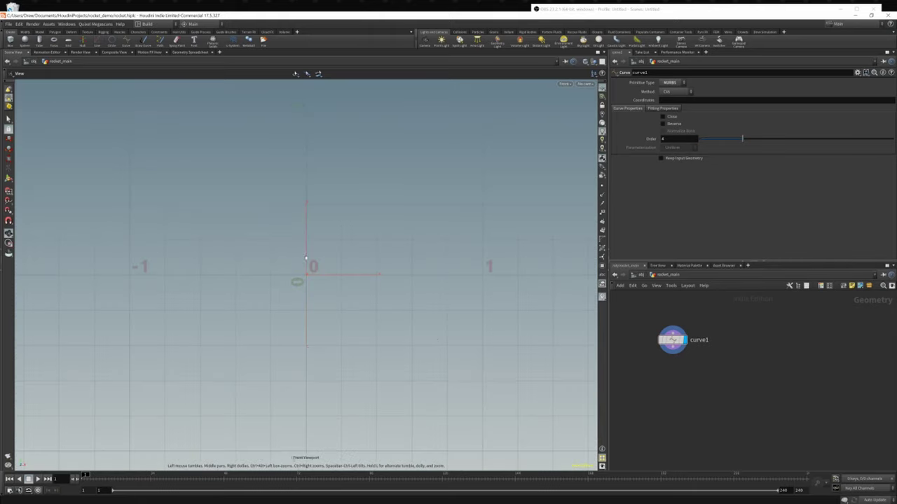
key(space+4)
key(space+4)
key(space+4)
key(space+4)
key(space+4)
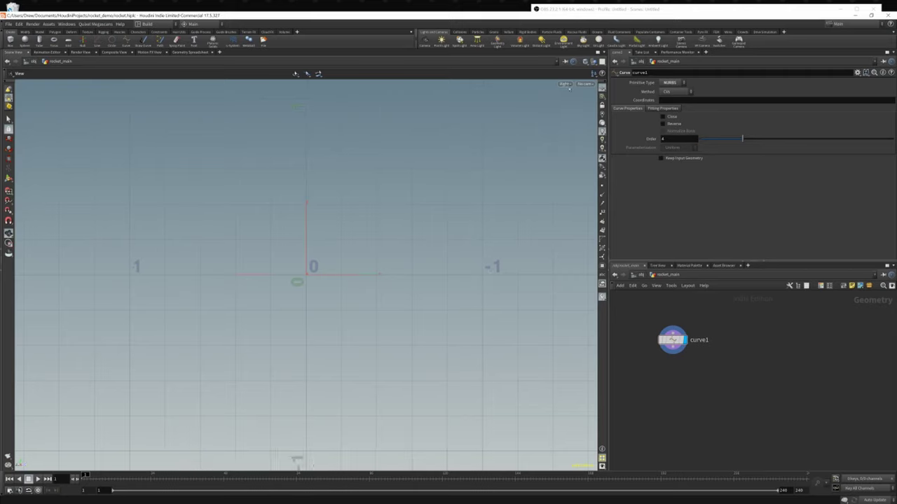
key(space+4)
key(space+4)
key(space+4)
key(space+4)
key(space+4)
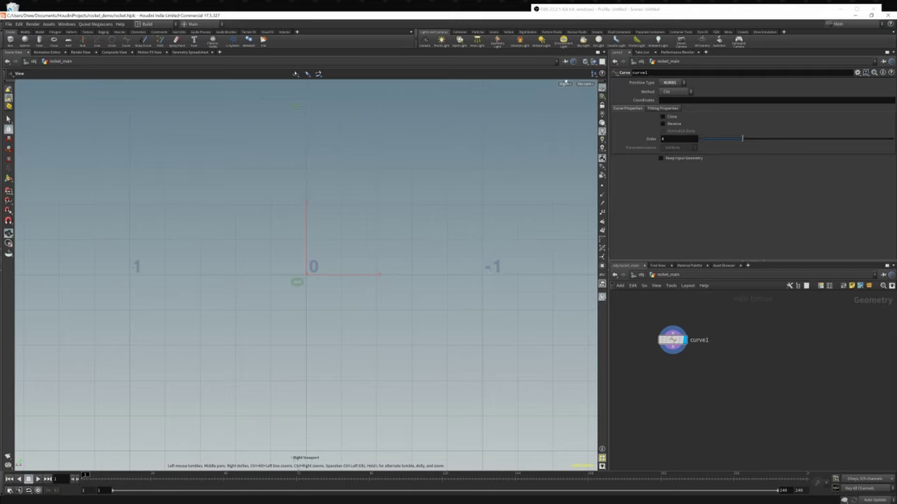
key(space+4)
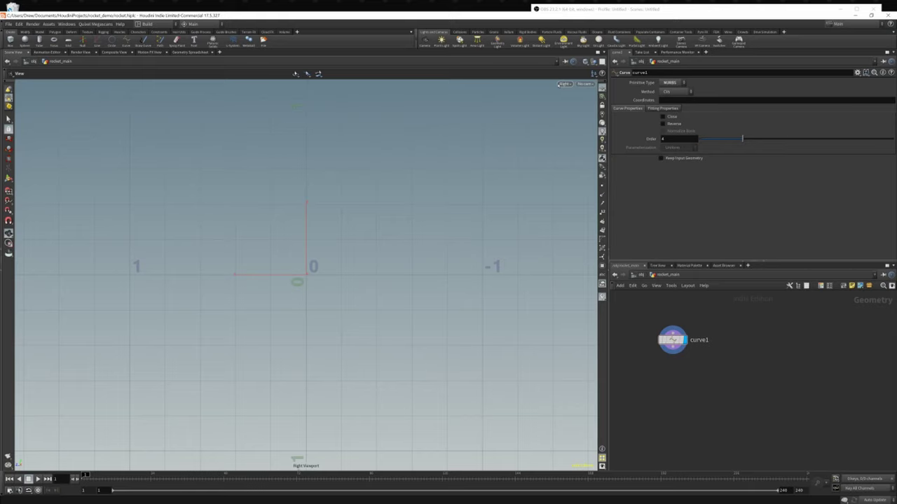
key(space+4)
key(space+4)
key(space+4)
key(space+4)
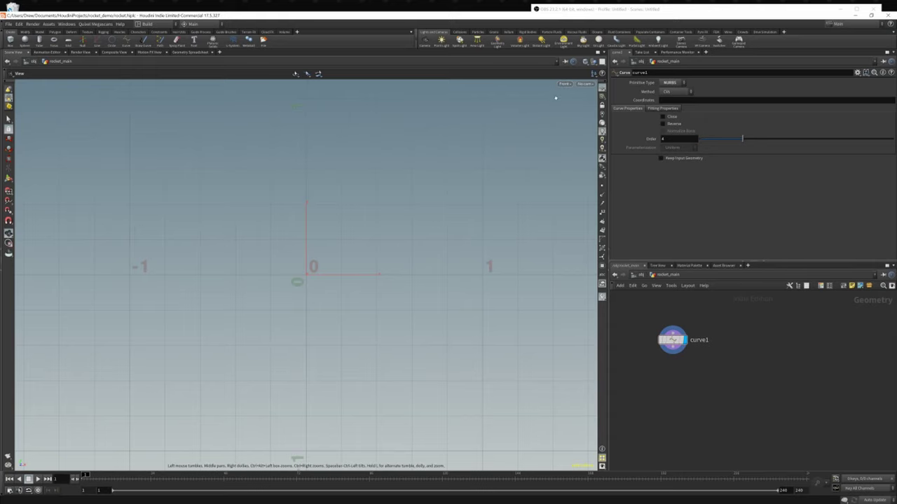
- Start the rocket profile in the front view with curve points at about (-0.1, 10), (1, 8.3) and (1.1, 6.7)
scroll(411, 276, down, 8)
middle_drag(412, 276, 342, 356)
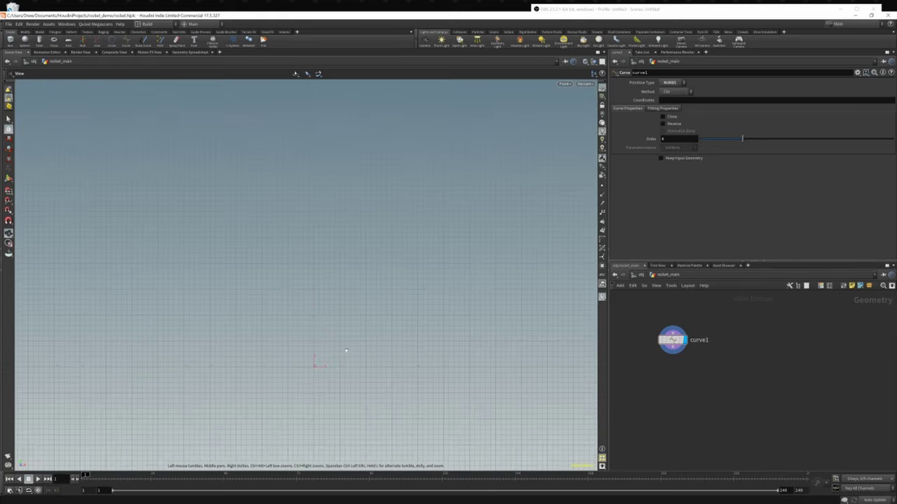
mouse_move(332, 203)
middle_down()
mouse_move(329, 250)
mouse_move(333, 192)
middle_up()
mouse_move(316, 274)
middle_down()
mouse_move(320, 230)
mouse_move(315, 269)
middle_up()
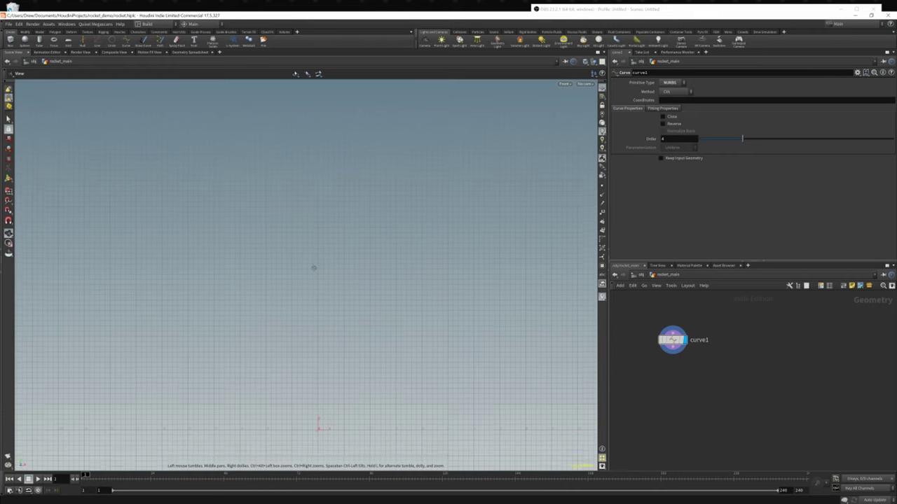
right_drag(328, 243, 312, 268)
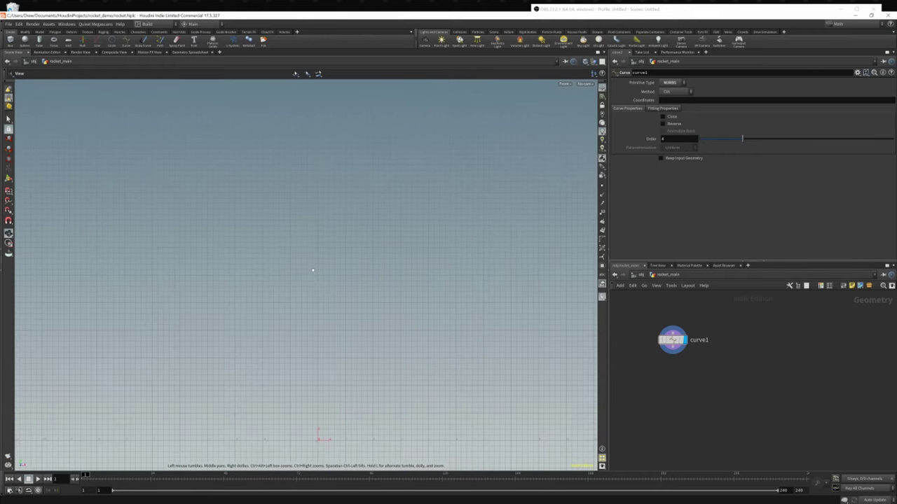
middle_drag(316, 271, 323, 271)
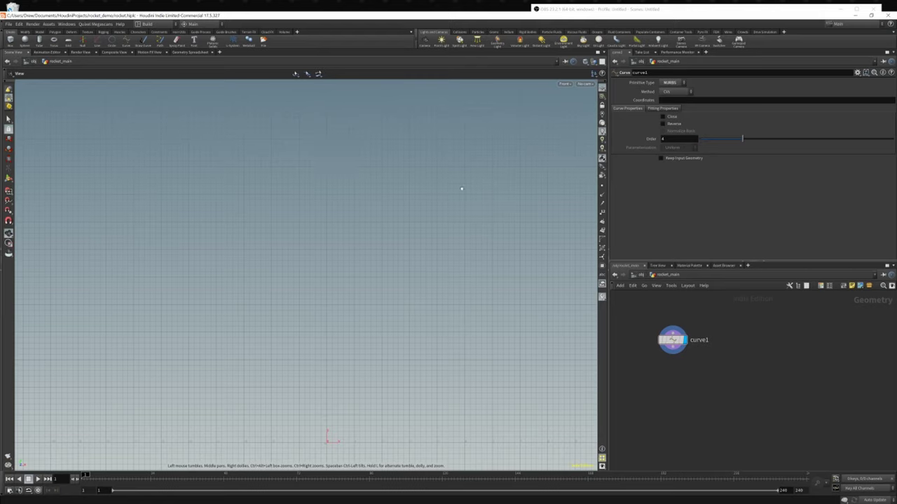
key(Return)
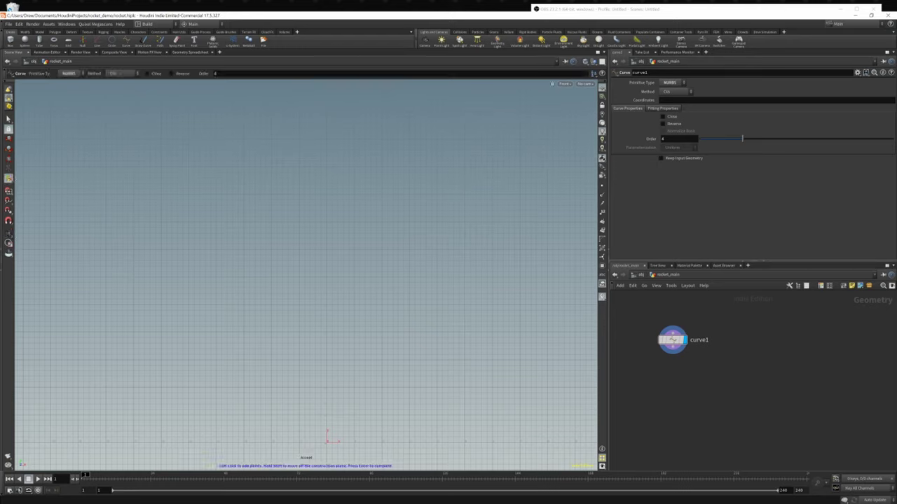
click(323, 166)
click(354, 210)
click(356, 259)
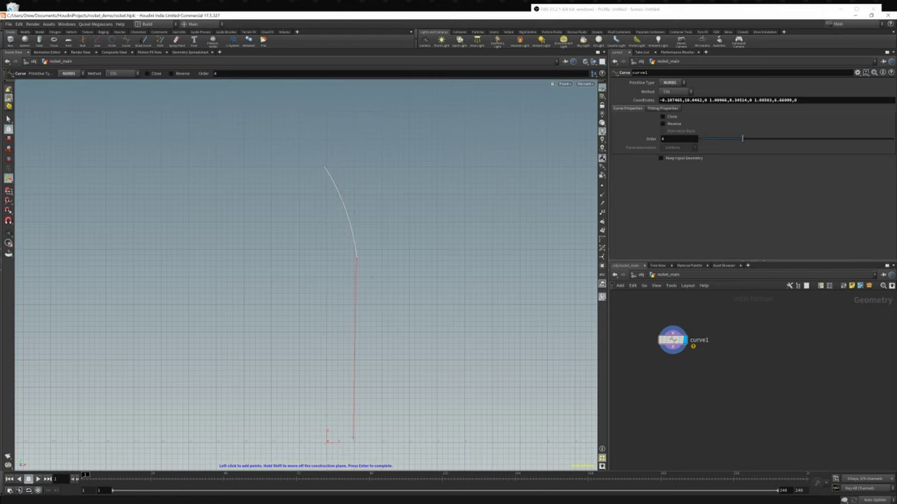
- Continue the curve to base points at about (0.6, 0.13) and (0.59, 0.01), run it along the ground to the origin, and finish it
key(space)
right_drag(327, 441, 424, 398)
middle_drag(425, 398, 396, 335)
right_drag(396, 334, 373, 366)
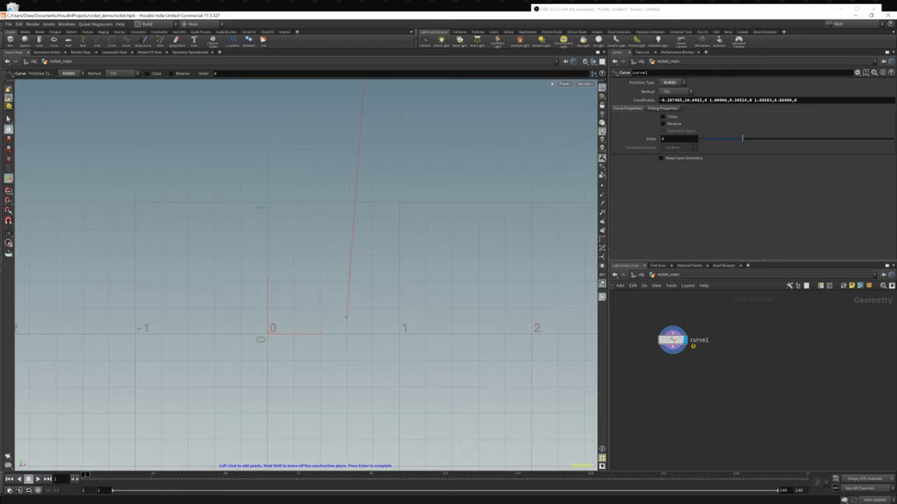
click(345, 318)
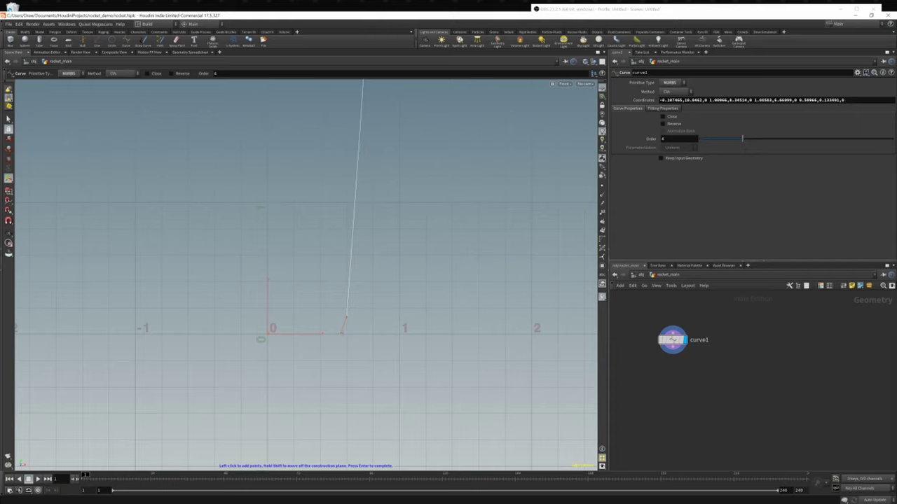
click(343, 332)
click(322, 334)
key(Return)
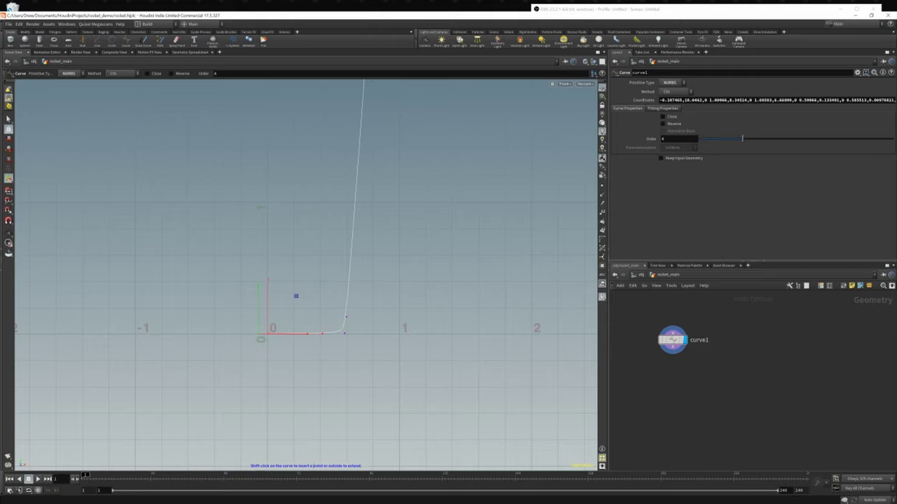
- Move the control point at the base's outer corner outward to about (0.64, -0.02)
click(344, 335)
drag(370, 335, 375, 336)
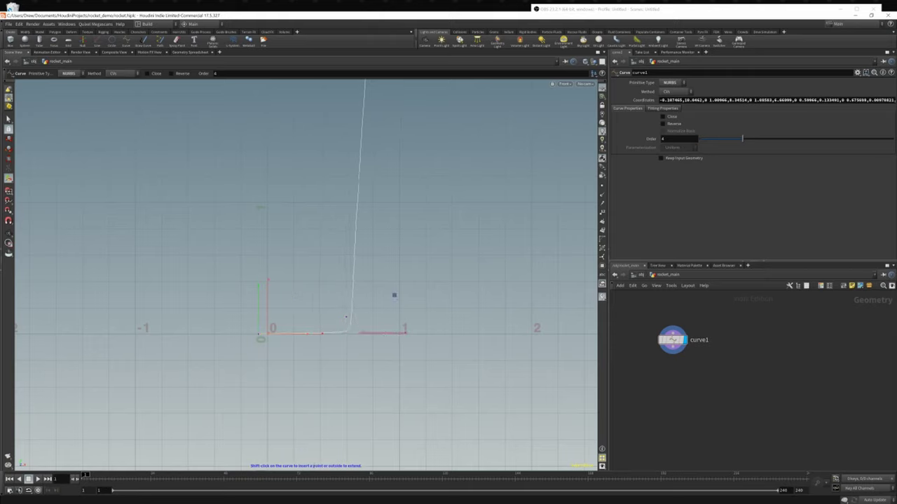
drag(358, 297, 389, 299)
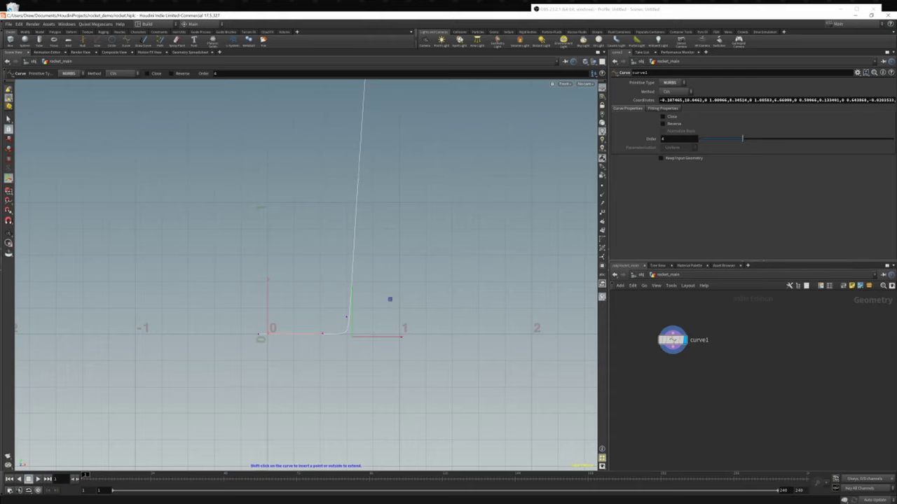
scroll(314, 369, up, 2)
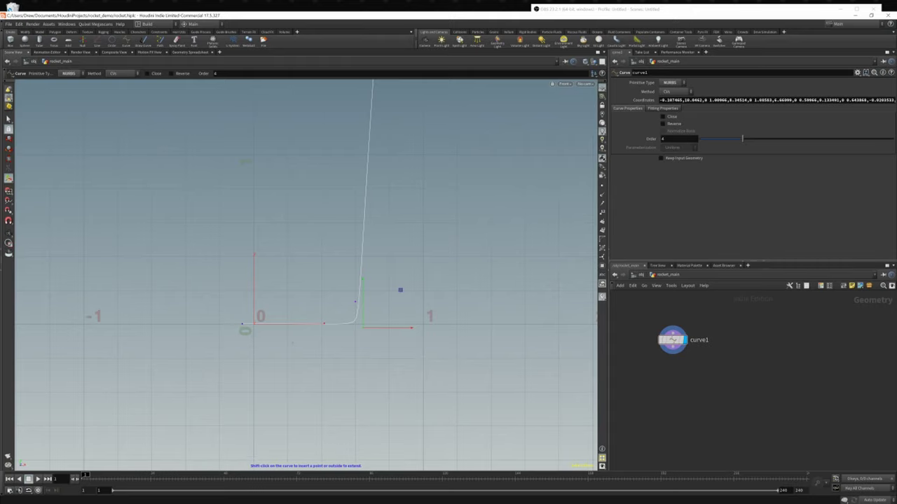
alt+right_drag(329, 337, 374, 332)
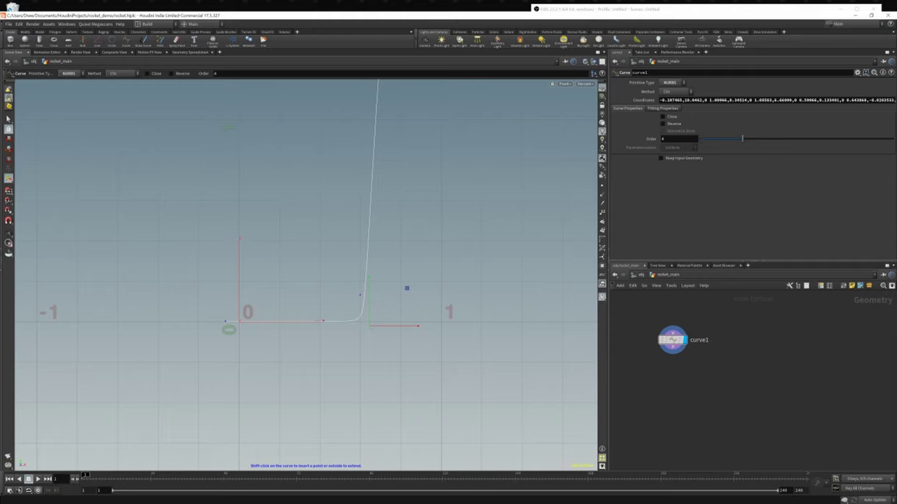
- Insert a control point on the flat base and reposition the corner points to about (0.62, 0.23) and (0.6, 0)
shift+click(319, 322)
drag(269, 323, 281, 321)
drag(296, 323, 364, 278)
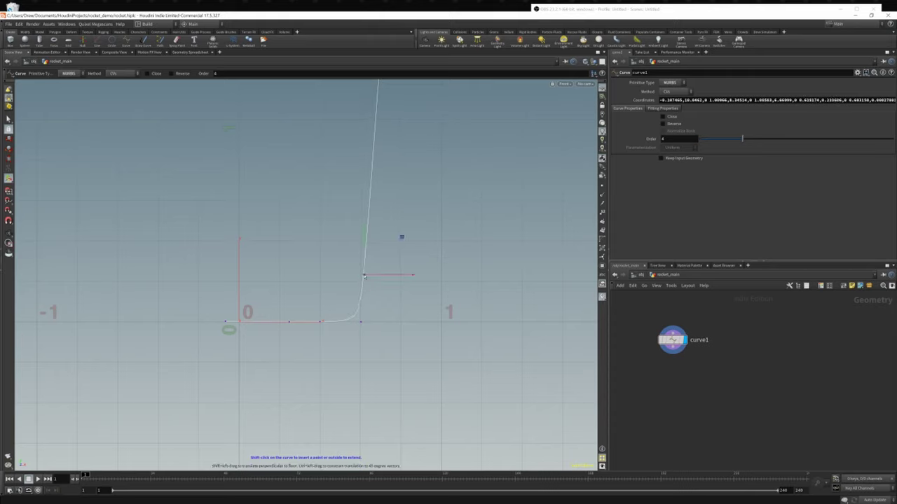
shift+drag(322, 322, 334, 322)
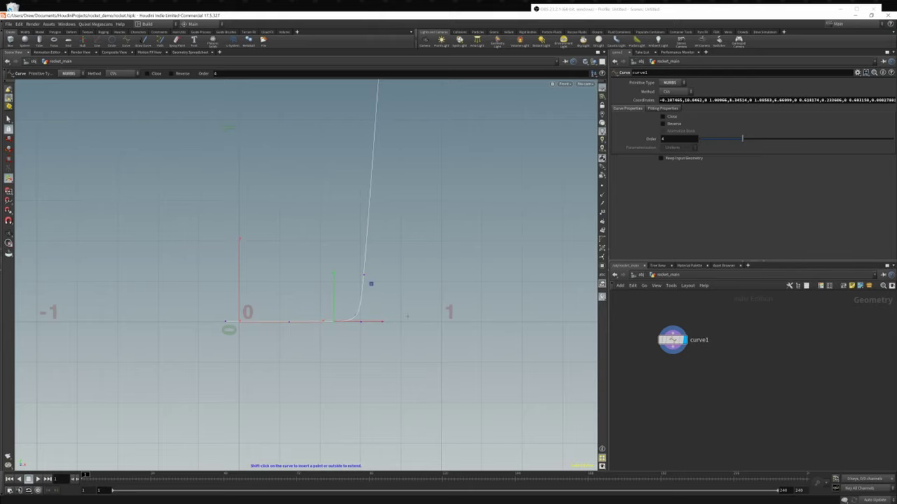
- Insert a control point near the nose tip and place it at about (0.21, 9.99), with the tip at about (-0.04, 10)
alt+right_drag(405, 317, 423, 279)
alt+middle_drag(422, 278, 414, 459)
alt+right_drag(413, 459, 365, 443)
alt+middle_drag(323, 214, 317, 340)
alt+right_drag(459, 259, 390, 285)
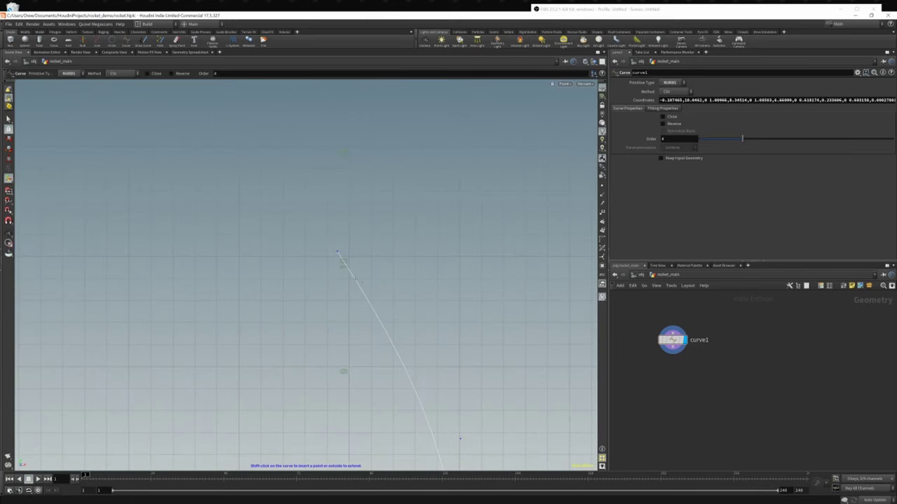
shift+click(355, 279)
drag(343, 261, 373, 260)
alt+right_drag(443, 302, 339, 313)
alt+middle_drag(444, 351, 367, 206)
alt+right_drag(368, 205, 315, 296)
alt+middle_drag(323, 359, 315, 278)
alt+right_drag(340, 242, 336, 258)
alt+right_drag(389, 235, 326, 257)
alt+middle_drag(370, 293, 372, 361)
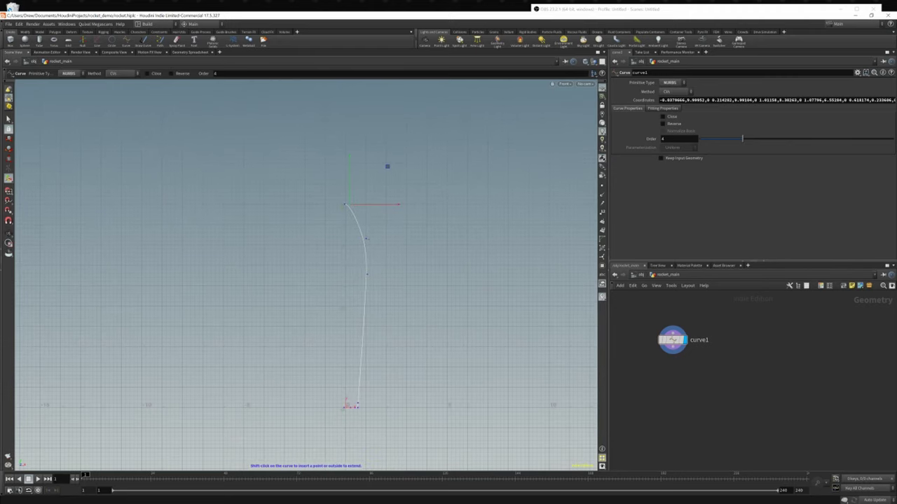
- Bulge the upper body by moving its two side control points to about (1.11, 8.53) and (1.12, 6.61)
drag(366, 239, 368, 235)
drag(367, 274, 370, 275)
drag(370, 276, 369, 274)
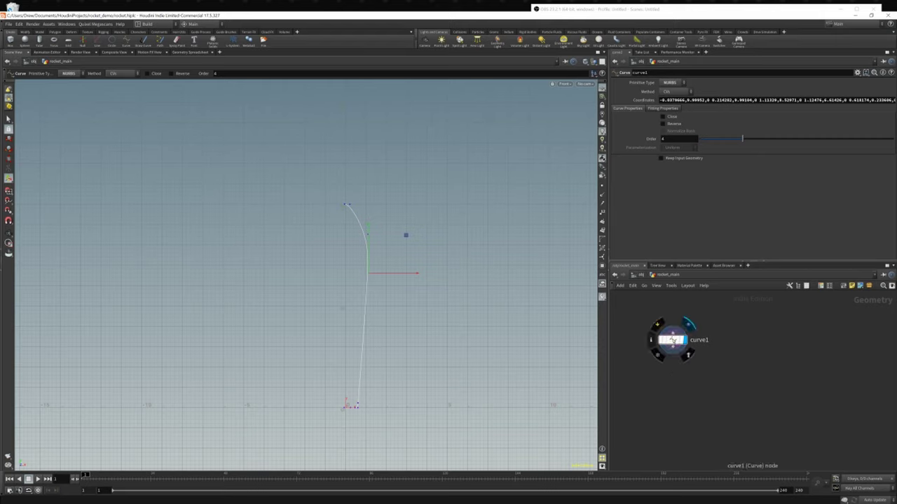
- Add a Convert node fed by curve1 to turn the NURBS profile into polygons
key(Tab)
text(conver)
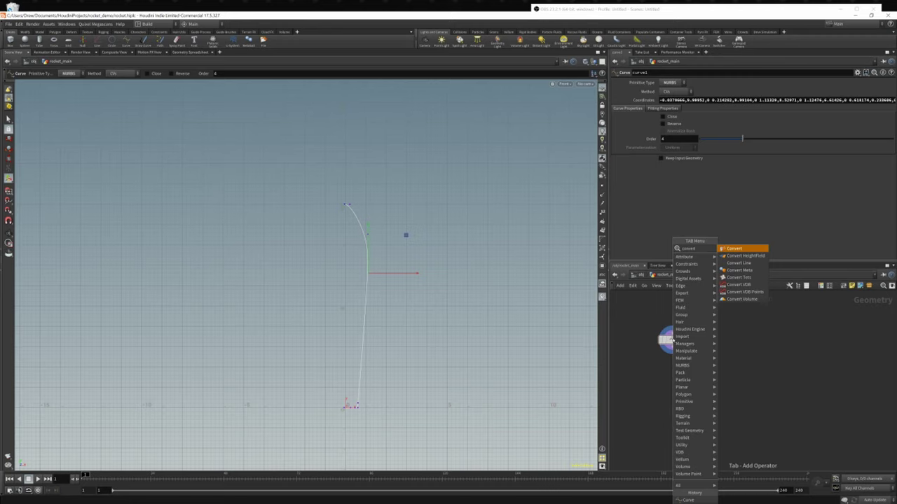
key(Return)
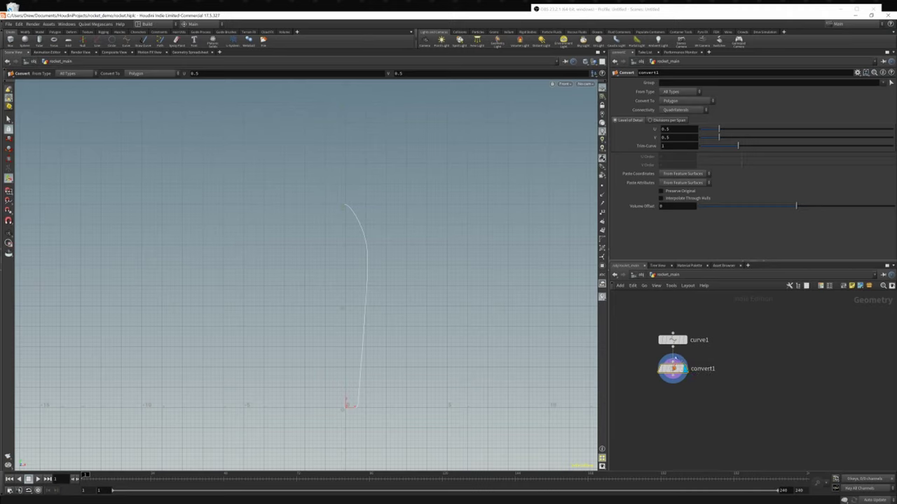
- Cut the wire between curve1 and convert1 and reconnect the two nodes
key(y)
mouse_move(664, 353)
mouse_down()
mouse_move(702, 355)
mouse_move(771, 379)
mouse_up()
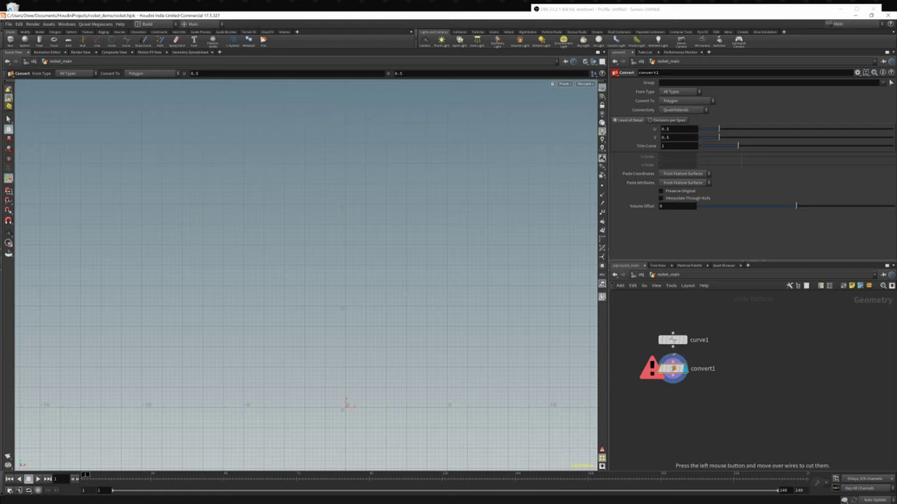
drag(673, 347, 674, 362)
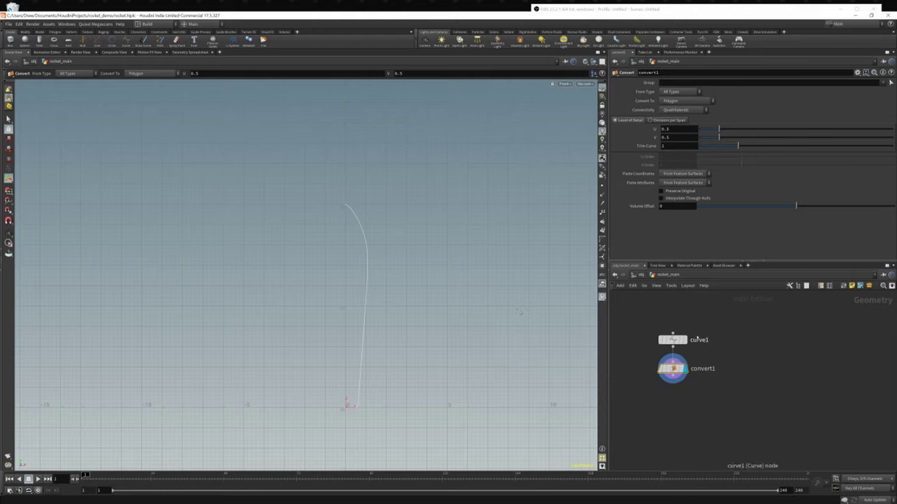
- Turn on point display in the viewport and examine the converted curve's points near the rocket's base
click(674, 341)
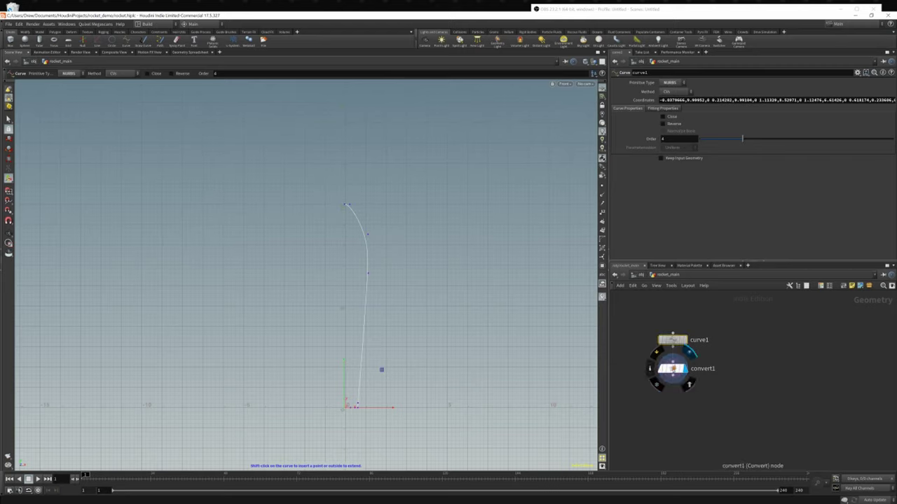
click(673, 368)
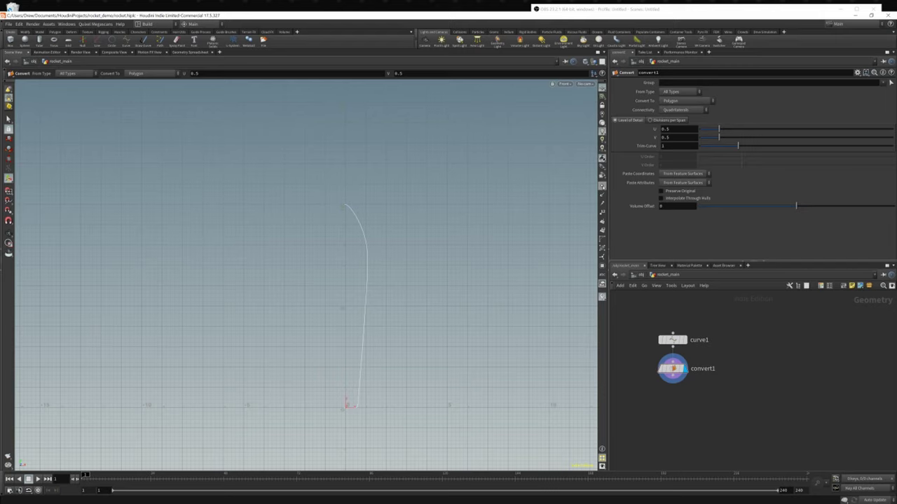
click(603, 187)
alt+right_drag(348, 390, 698, 448)
right_drag(748, 419, 647, 374)
right_drag(699, 433, 790, 425)
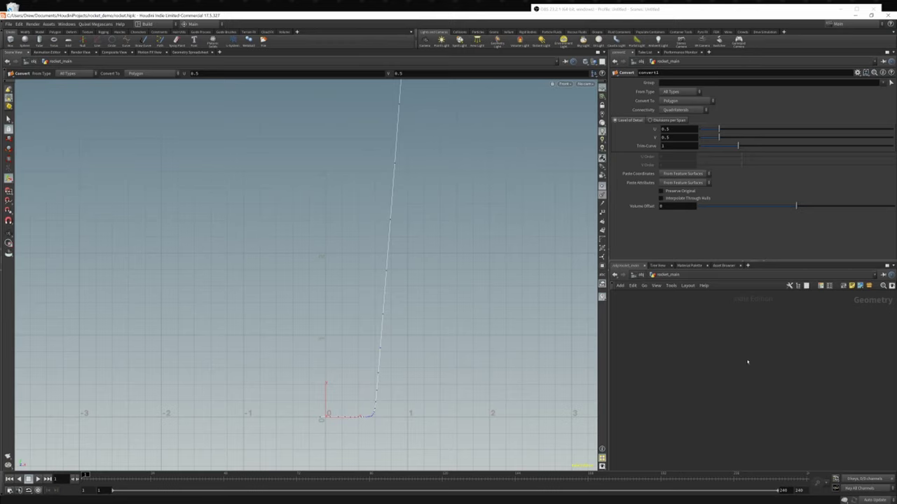
key(space)
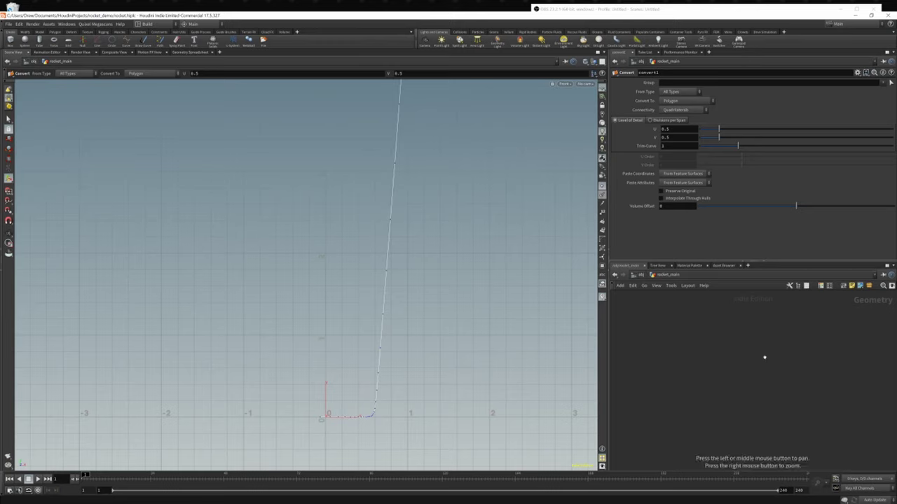
key(h)
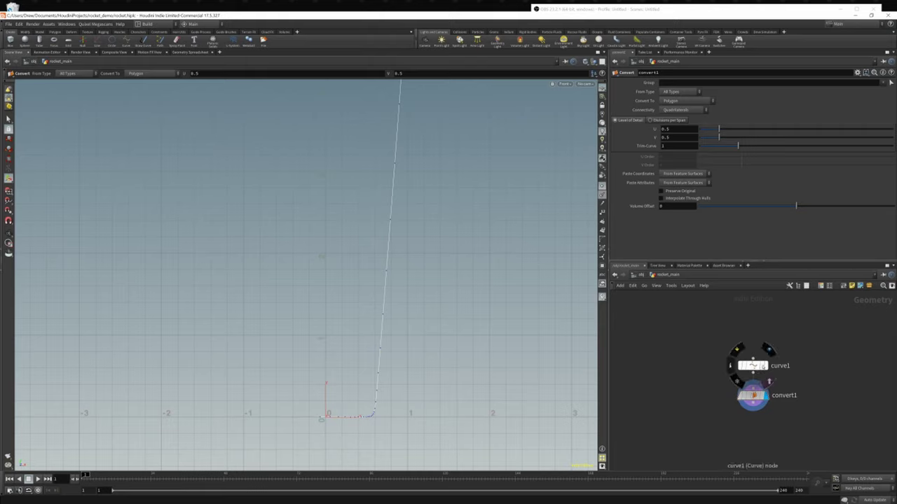
- Compare the control points of curve1 with the polygon points produced by convert1
click(754, 365)
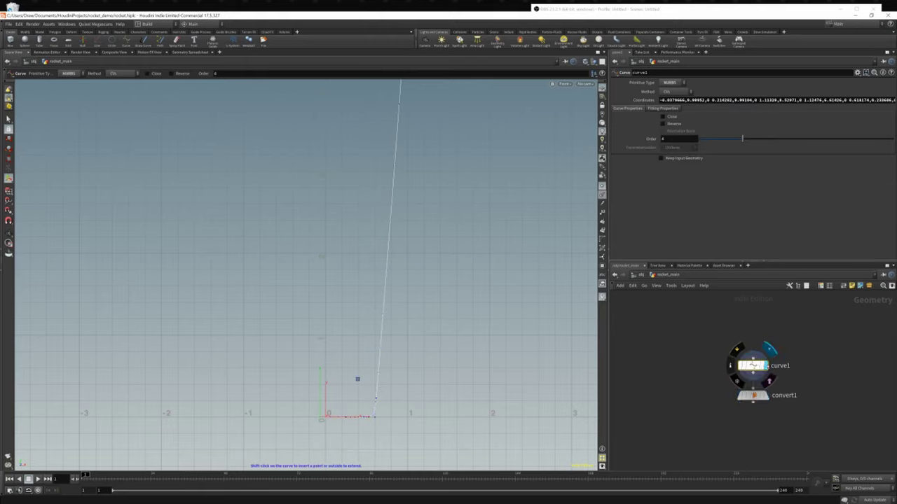
key(space)
scroll(452, 351, down, 2)
scroll(459, 363, down, 3)
middle_drag(453, 275, 453, 364)
scroll(453, 363, down, 1)
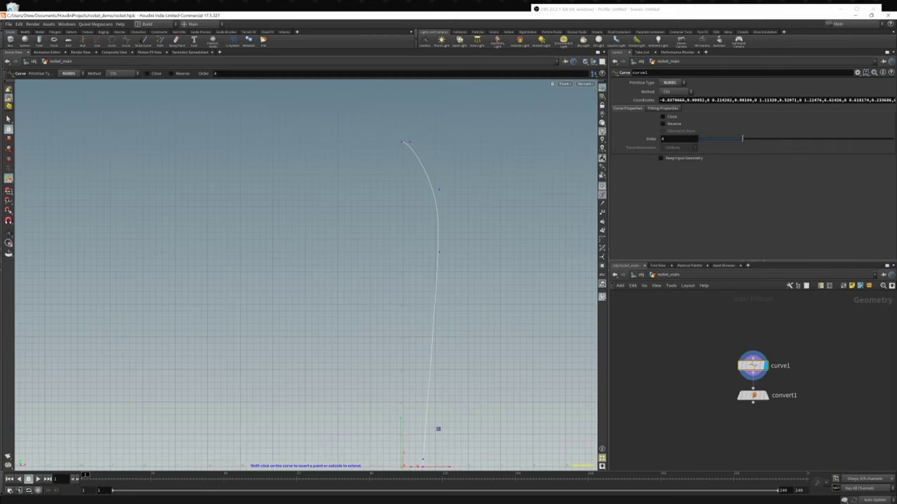
click(753, 396)
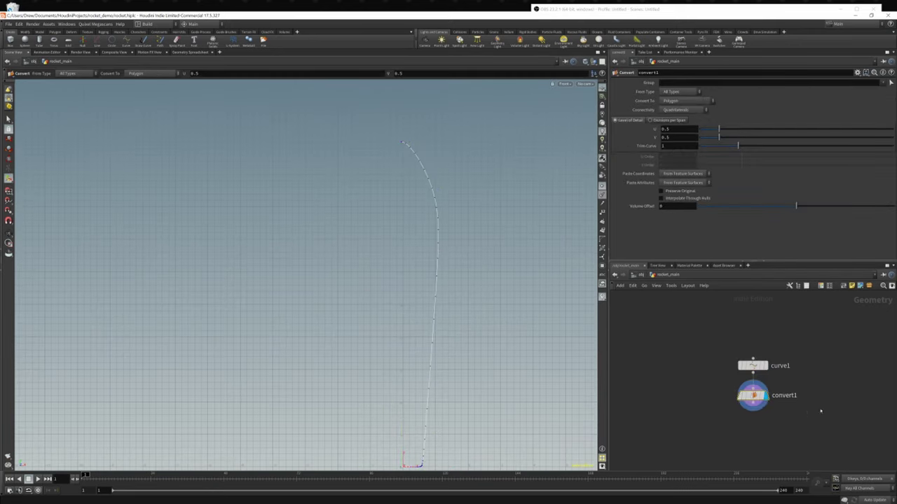
- Examine the spacing of the converted curve's straight segments along the rocket's nose
key(space)
right_drag(413, 213, 620, 232)
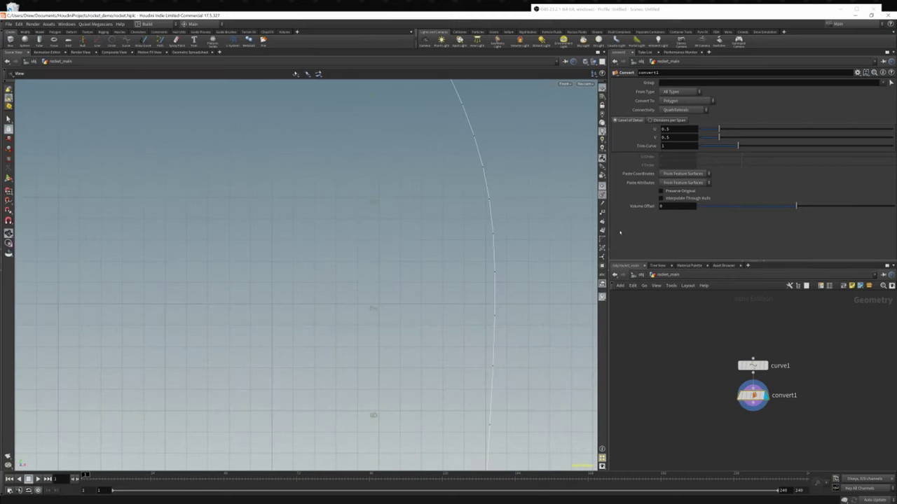
middle_drag(462, 203, 500, 292)
key(Return)
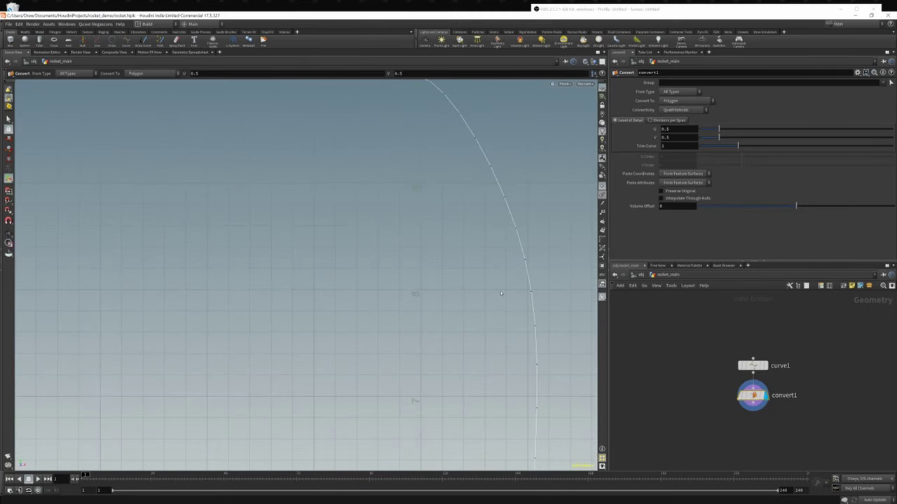
alt+middle_drag(489, 213, 454, 270)
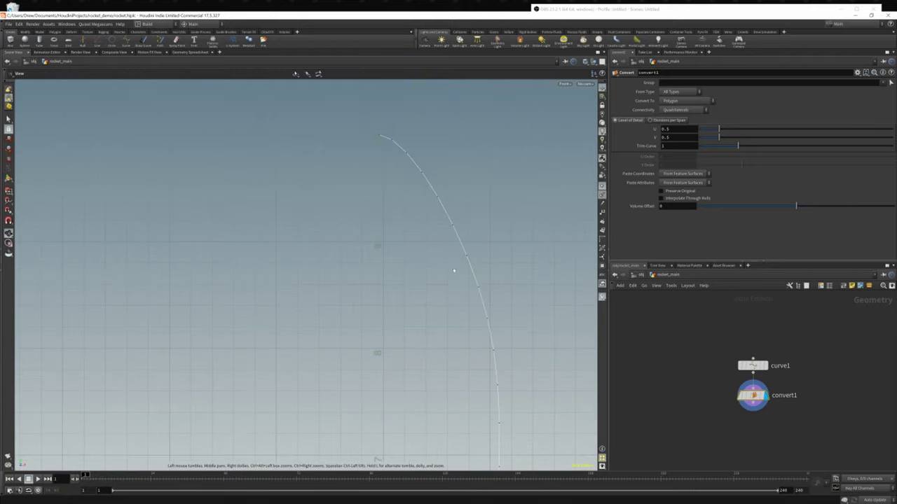
alt+right_drag(433, 226, 540, 257)
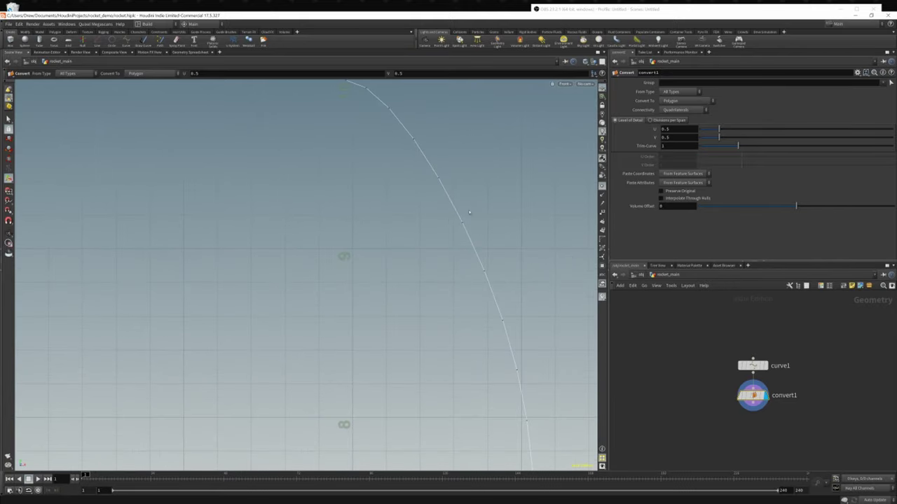
alt+middle_drag(376, 130, 386, 202)
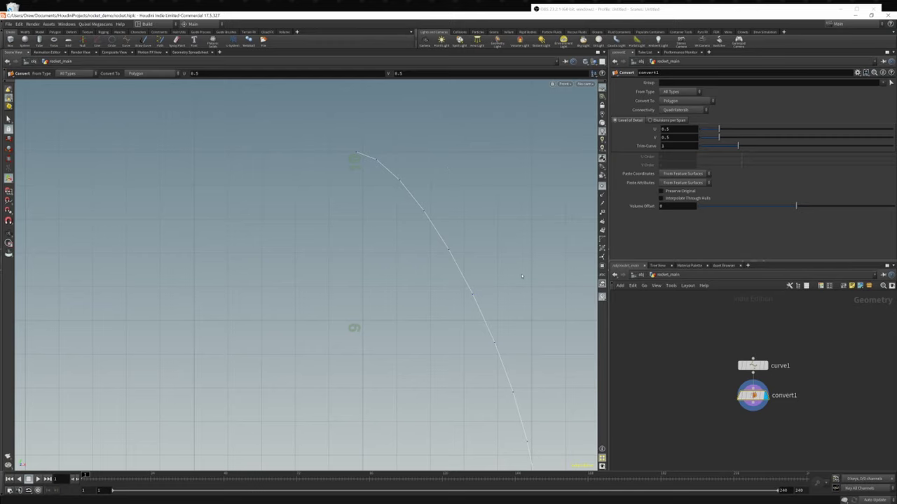
- Examine the point spacing of the converted curve from the nose down along the body to the base
alt+right_drag(522, 276, 371, 255)
alt+middle_drag(469, 311, 406, 207)
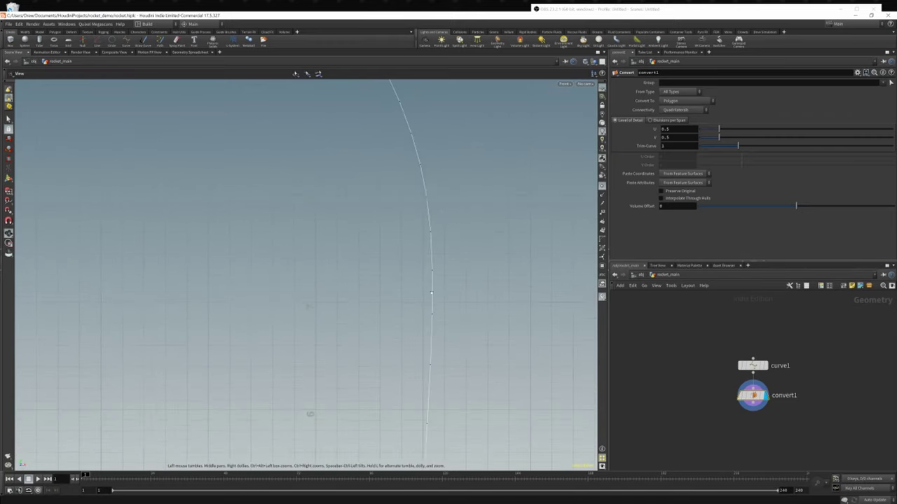
alt+right_drag(431, 293, 350, 289)
alt+middle_drag(393, 302, 406, 167)
alt+right_drag(483, 362, 435, 352)
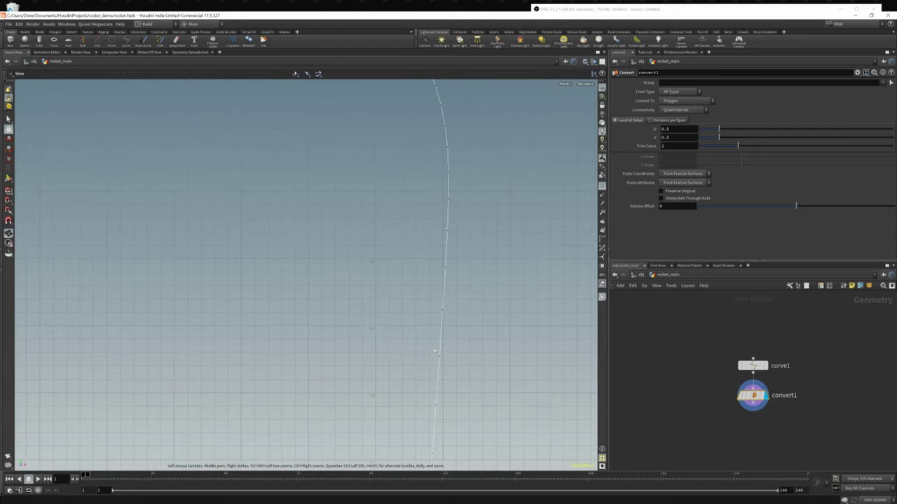
alt+middle_drag(431, 361, 438, 287)
alt+middle_drag(432, 352, 429, 203)
alt+middle_drag(430, 392, 421, 259)
alt+right_drag(434, 359, 526, 366)
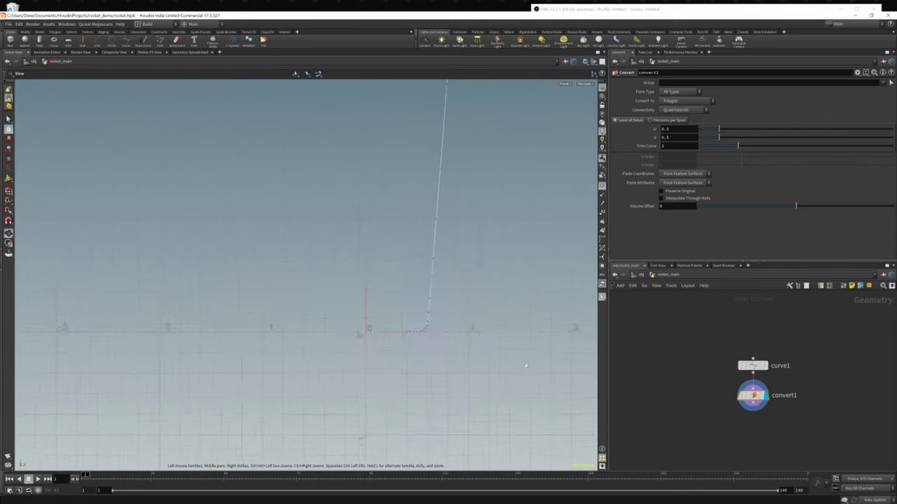
alt+right_drag(382, 358, 457, 353)
alt+right_drag(375, 298, 429, 304)
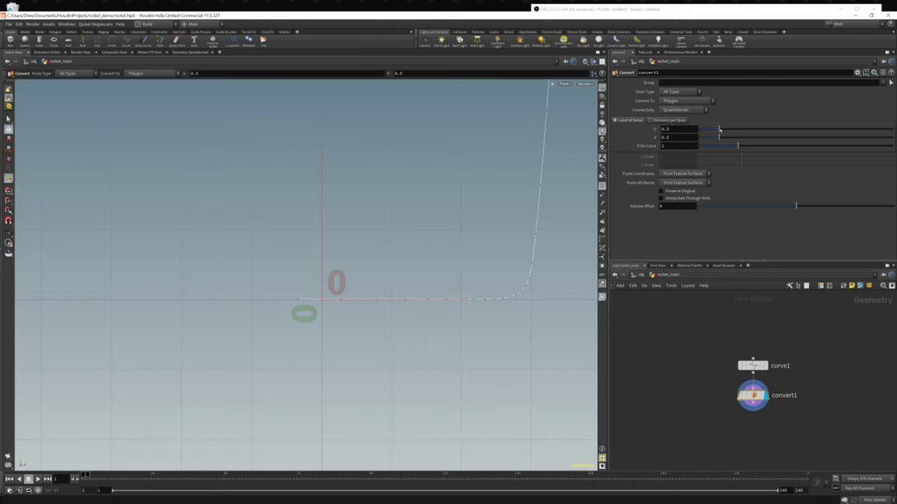
- Try raising the U level of detail on convert1 and undo the change
mouse_move(720, 130)
mouse_down()
mouse_move(751, 129)
mouse_move(727, 131)
mouse_up()
key(ctrl+z)
right_drag(434, 245, 44, 236)
right_drag(378, 245, 285, 252)
middle_drag(397, 197, 396, 304)
right_drag(410, 257, 357, 216)
middle_drag(375, 209, 367, 308)
right_drag(391, 260, 339, 255)
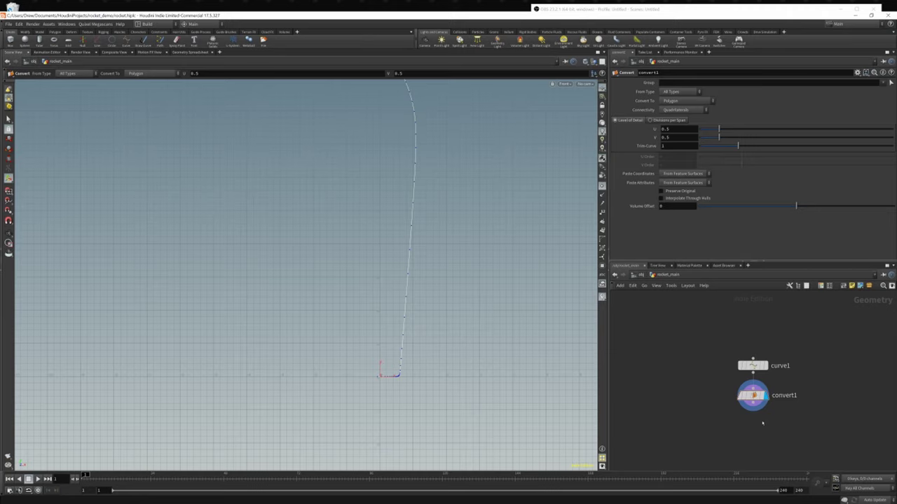
- Add a Refine node after convert1 and display its result
key(Tab)
text(re)
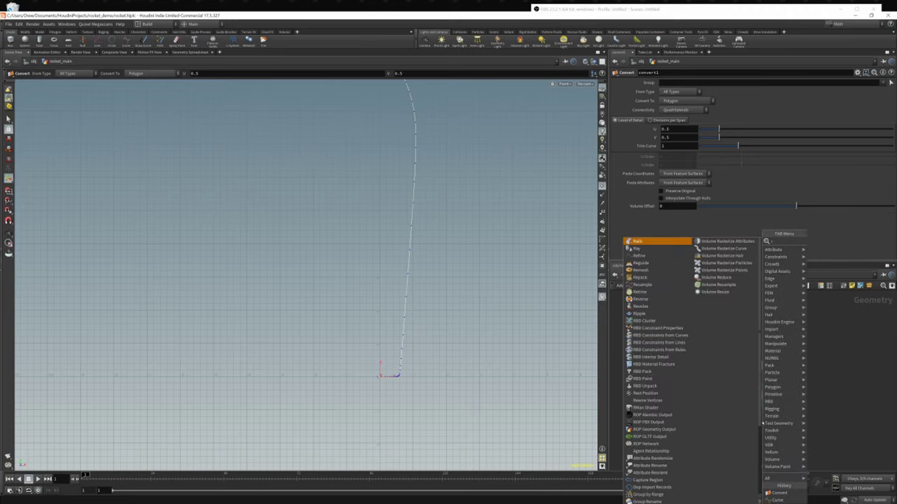
text(f)
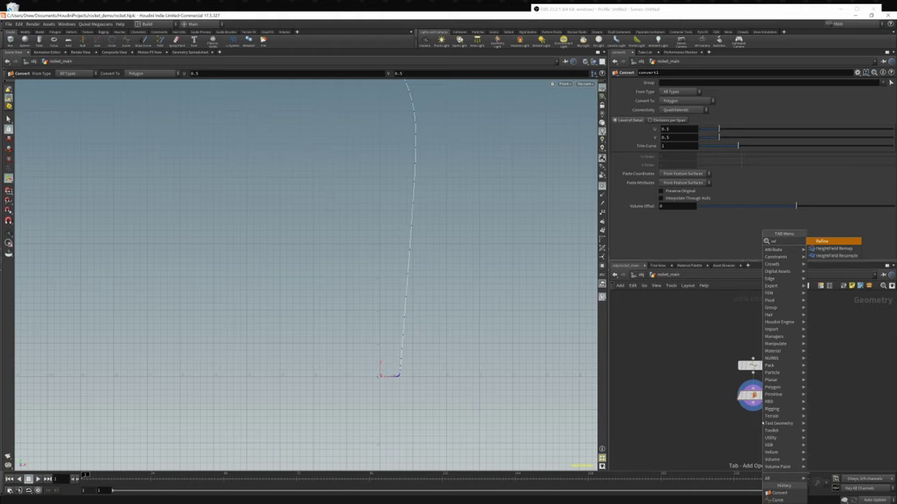
key(Return)
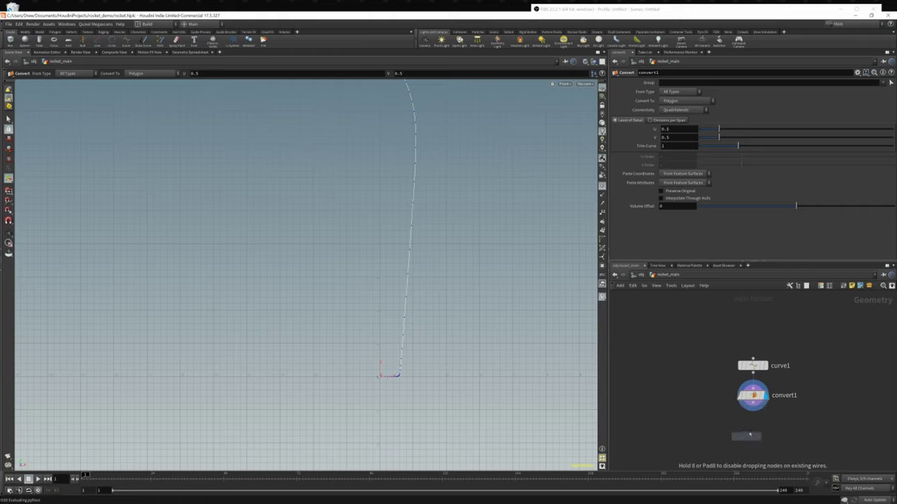
click(754, 404)
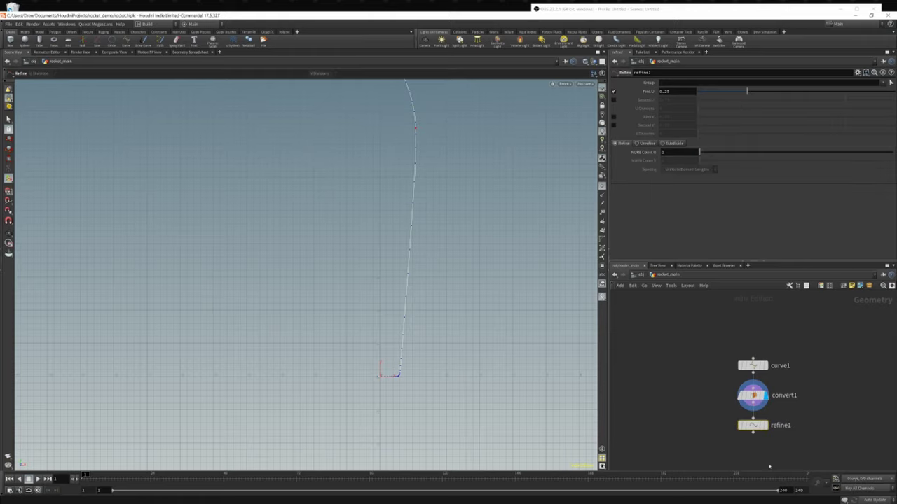
click(769, 412)
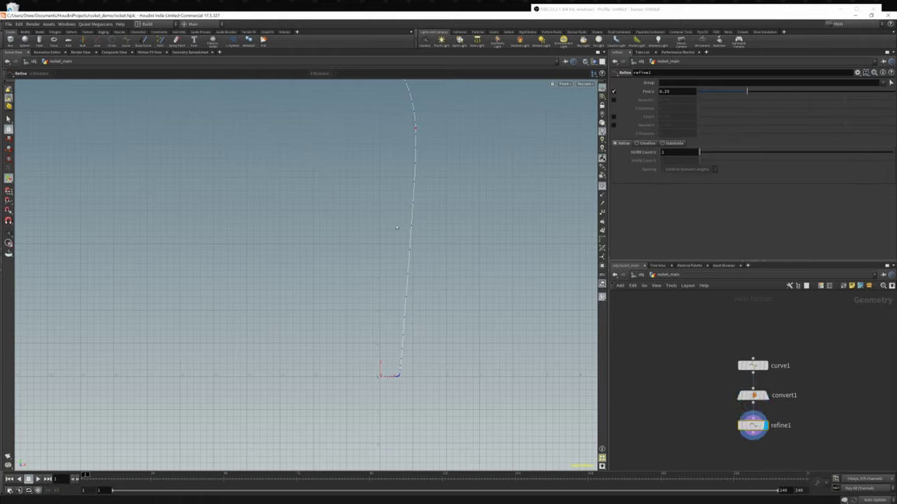
- Enable Second U on refine1 and unrefine the whole curve from First U 0 to Second U 1
alt+right_drag(499, 307, 428, 354)
alt+middle_drag(428, 354, 419, 394)
alt+right_drag(402, 281, 422, 282)
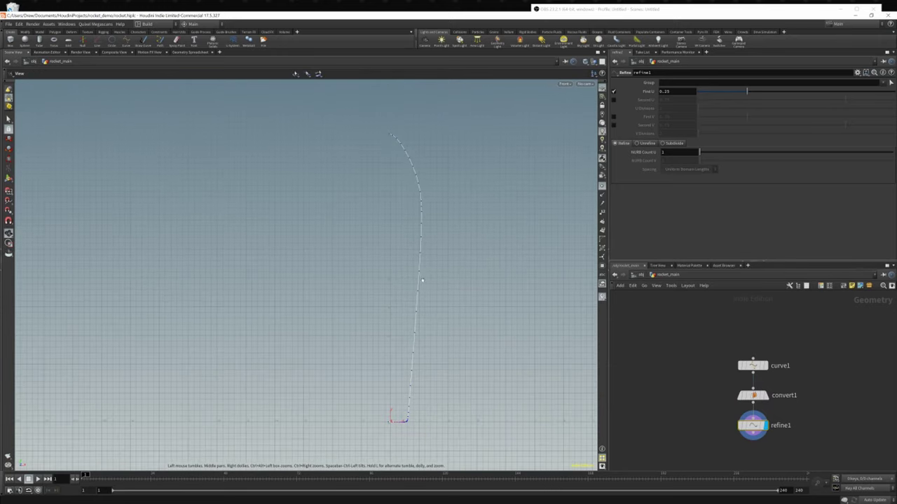
alt+middle_drag(422, 283, 424, 321)
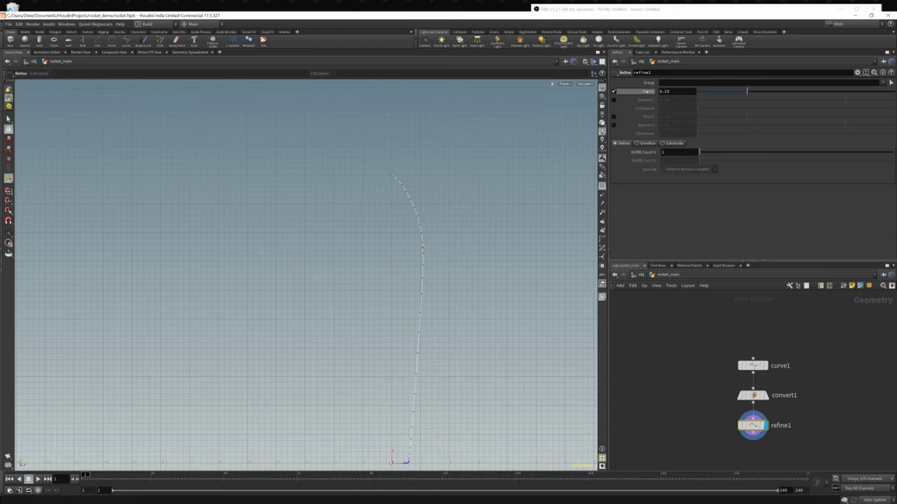
click(613, 100)
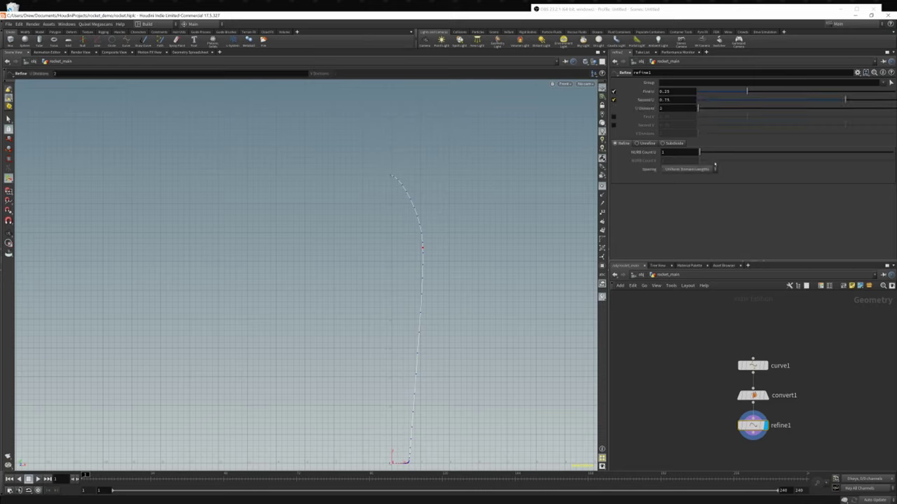
drag(746, 91, 697, 91)
drag(845, 100, 894, 99)
click(645, 145)
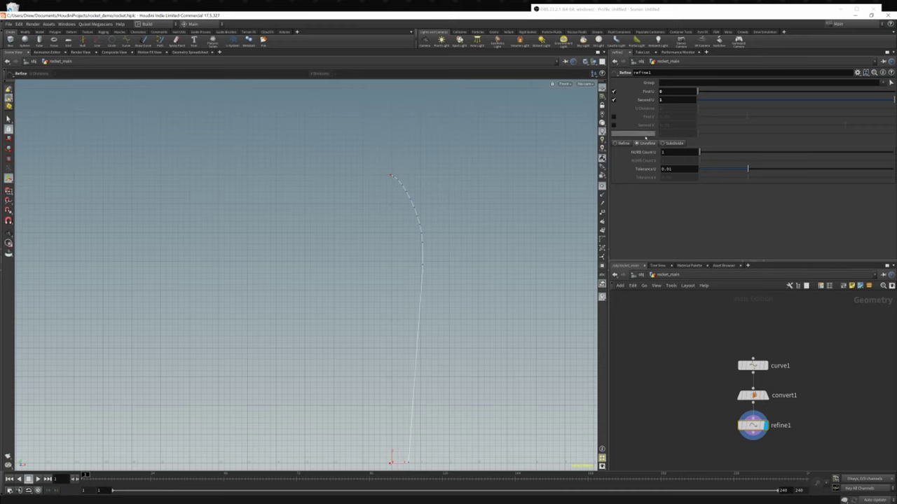
- Test high and low U tolerances for the Unrefine operation and settle on about 0.0035
key(space)
middle_drag(478, 380, 412, 338)
scroll(449, 319, down, 1)
scroll(410, 370, up, 2)
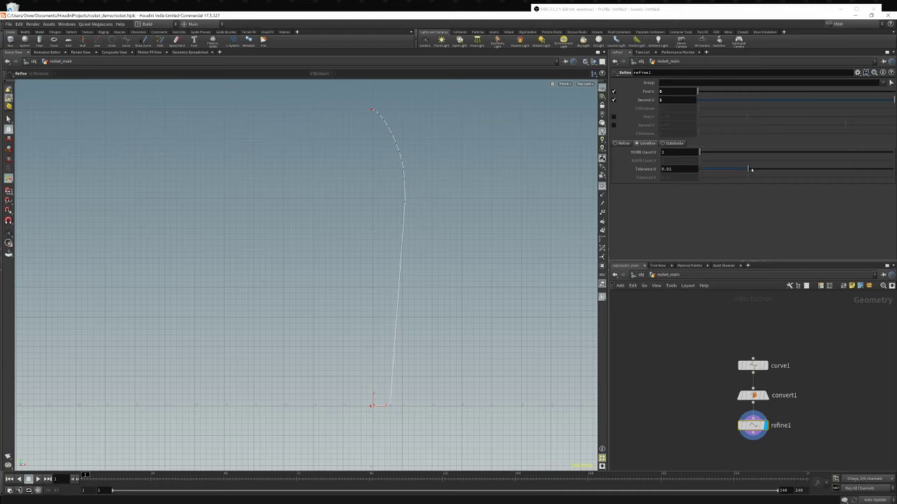
drag(747, 170, 853, 171)
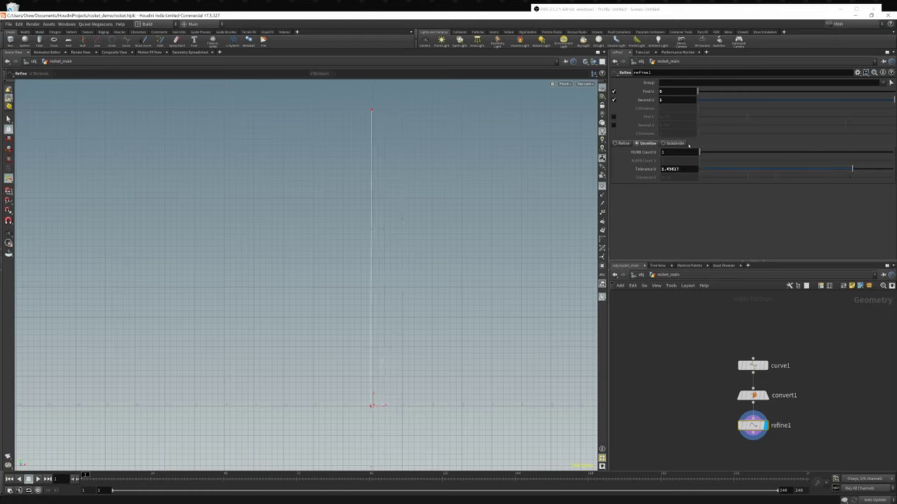
drag(853, 170, 733, 185)
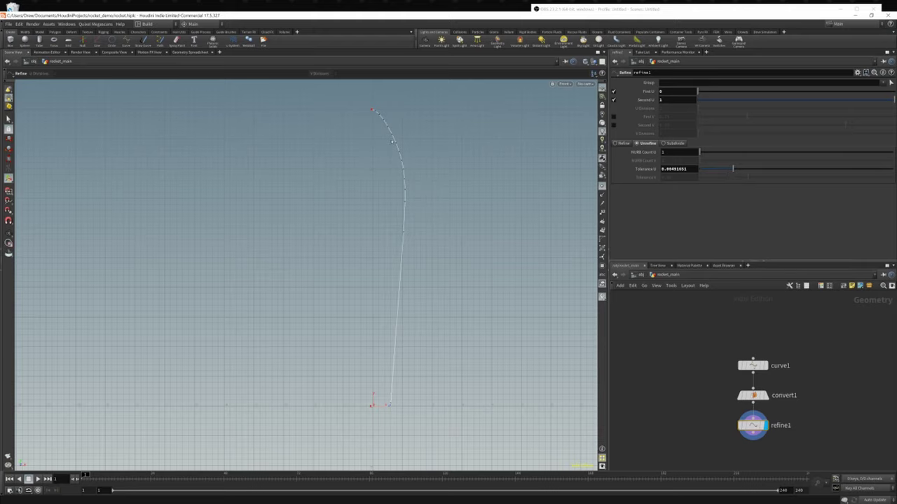
drag(732, 169, 726, 169)
- Examine the unrefined curve's remaining points at the base, along the body and up to the nose
alt+right_drag(398, 342, 594, 373)
alt+middle_drag(364, 459, 329, 293)
alt+right_drag(329, 293, 438, 332)
alt+right_drag(428, 290, 378, 228)
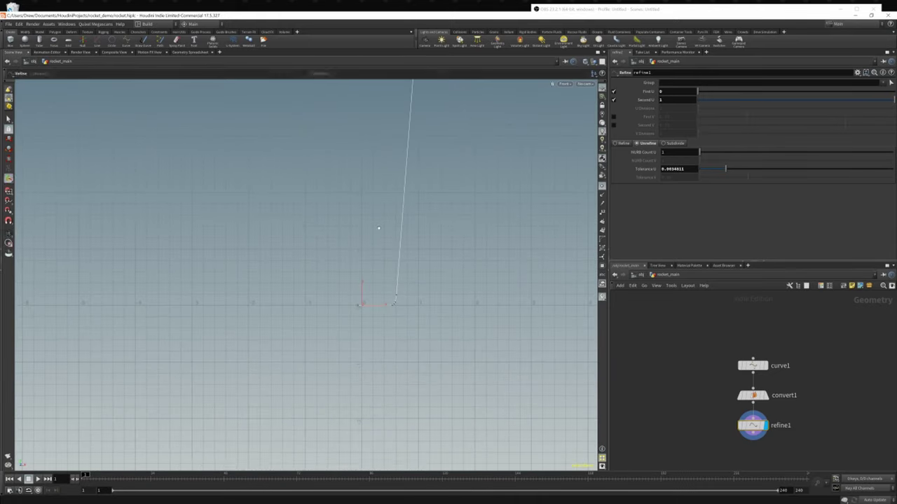
alt+middle_drag(379, 228, 388, 335)
alt+right_drag(414, 300, 417, 293)
alt+middle_drag(417, 292, 421, 359)
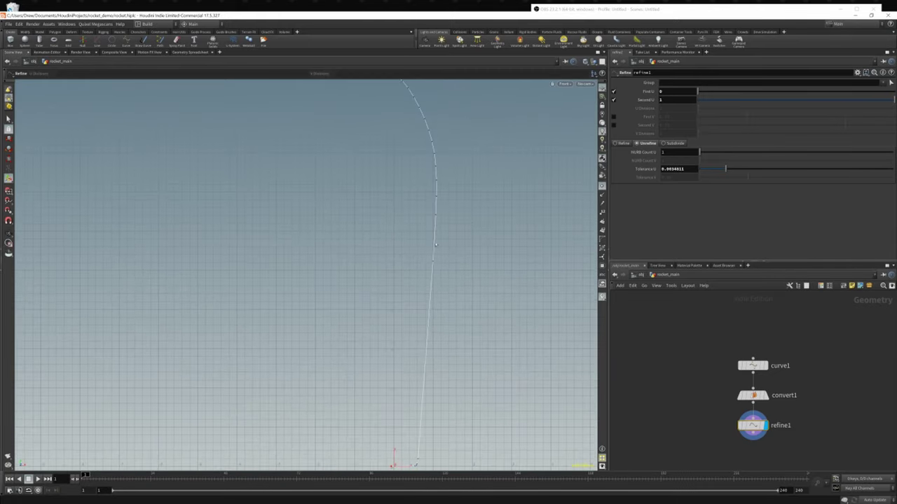
alt+middle_drag(490, 328, 396, 278)
alt+right_drag(396, 278, 330, 292)
alt+middle_drag(344, 263, 483, 311)
alt+right_drag(483, 310, 455, 314)
alt+middle_drag(477, 306, 395, 251)
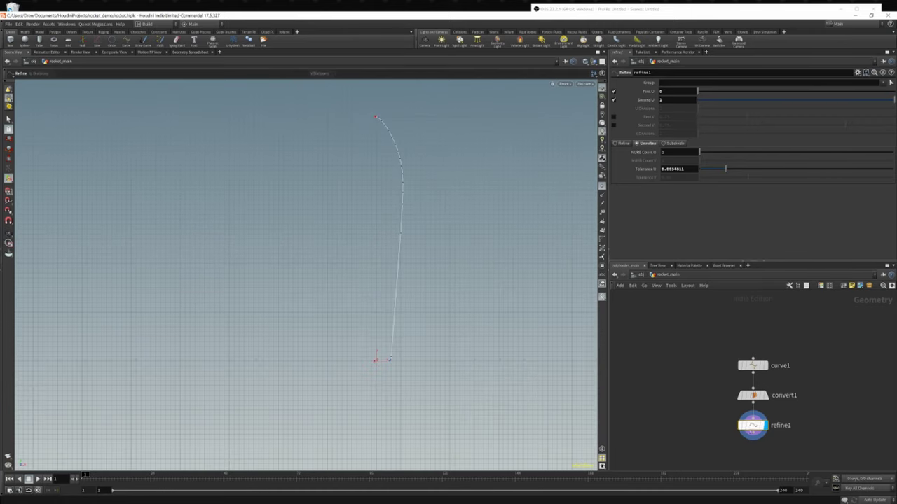
- Add a Revolve node after refine1 and display the revolved rocket body
middle_drag(753, 458, 732, 414)
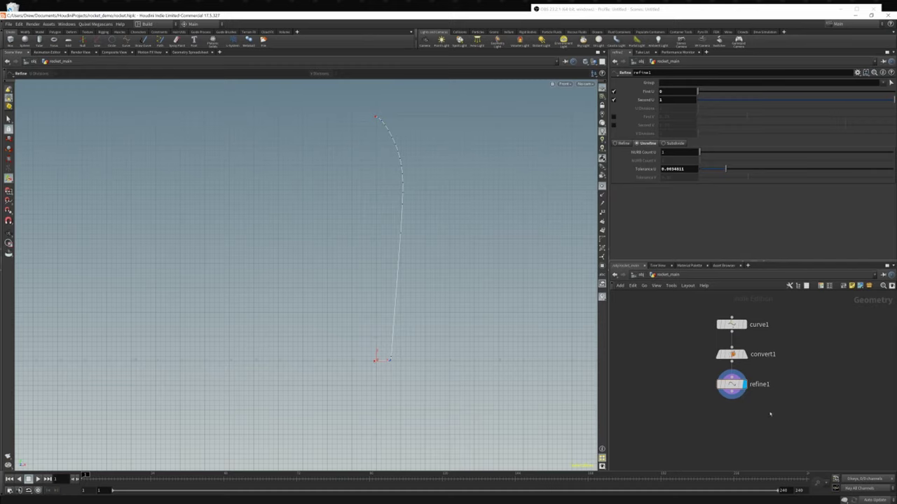
mouse_move(723, 386)
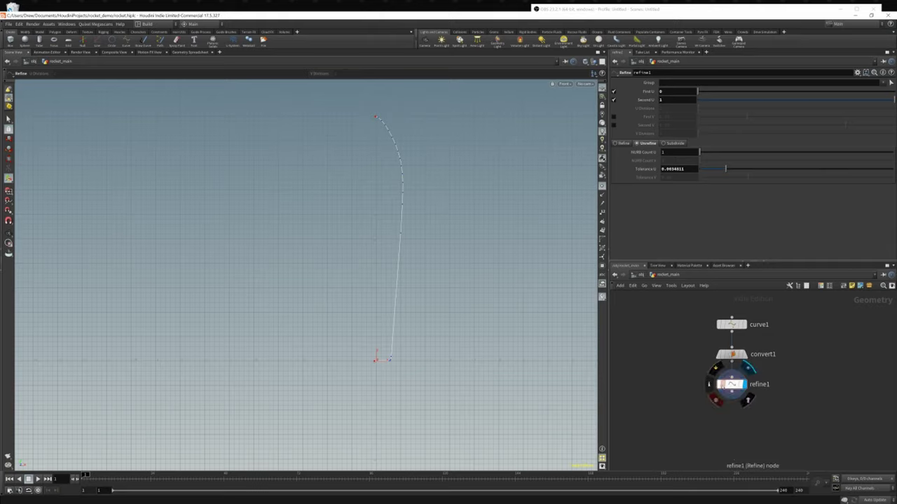
key(Tab)
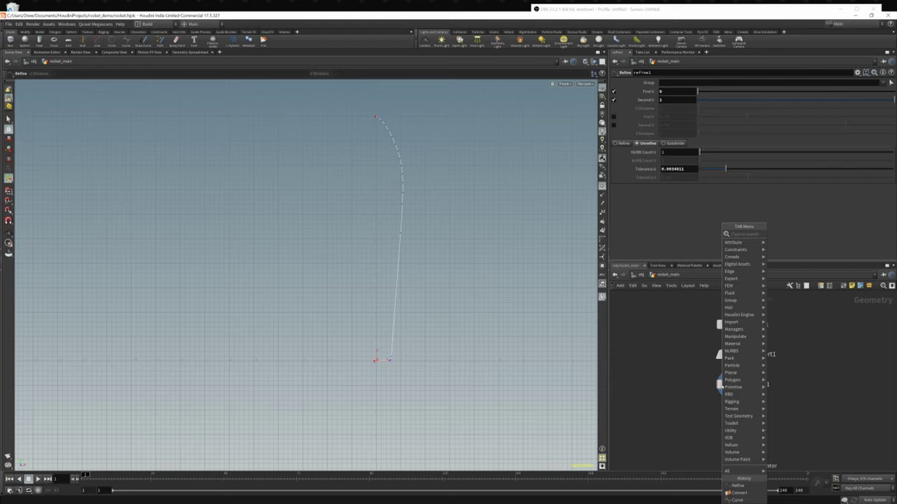
text(re)
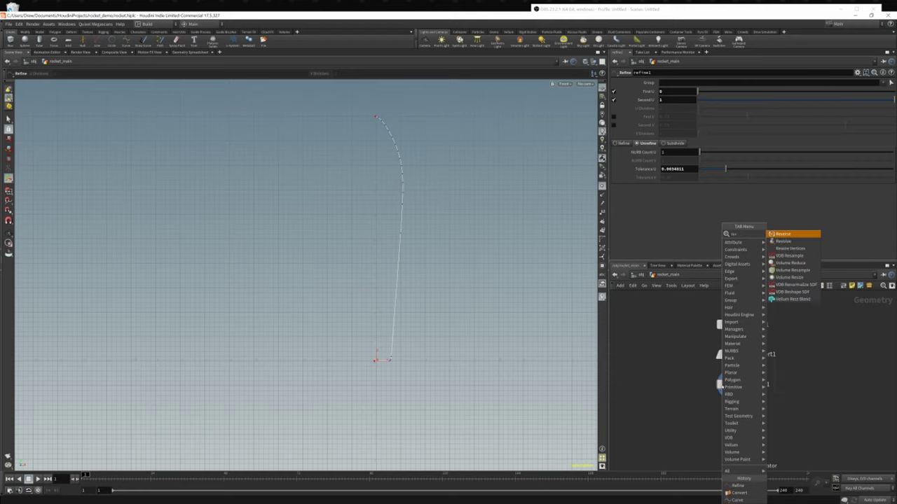
text(vo)
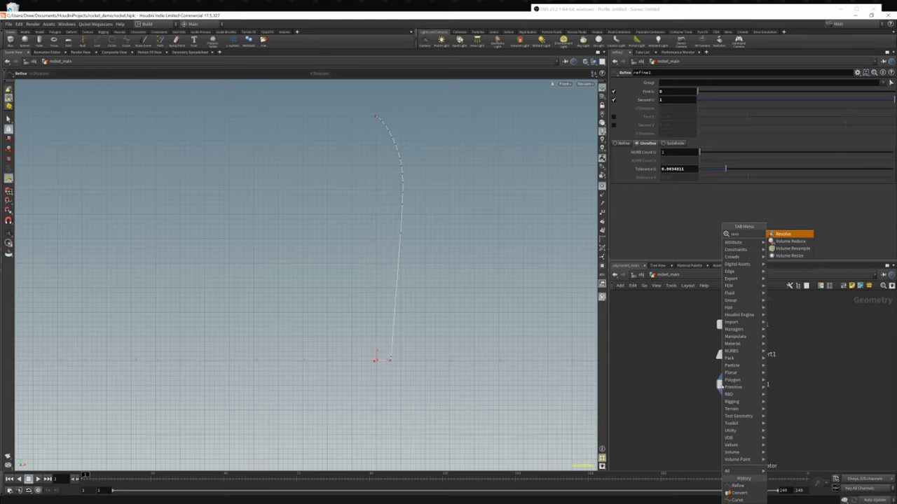
key(Return)
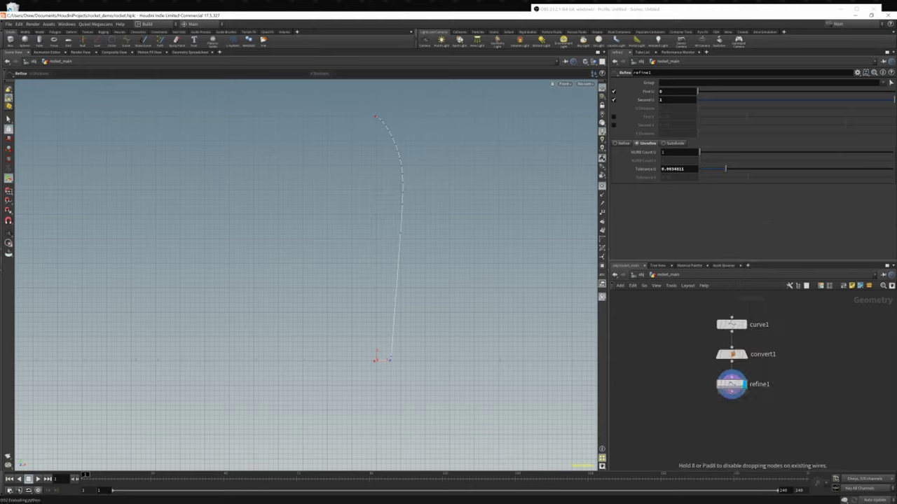
click(729, 413)
click(746, 415)
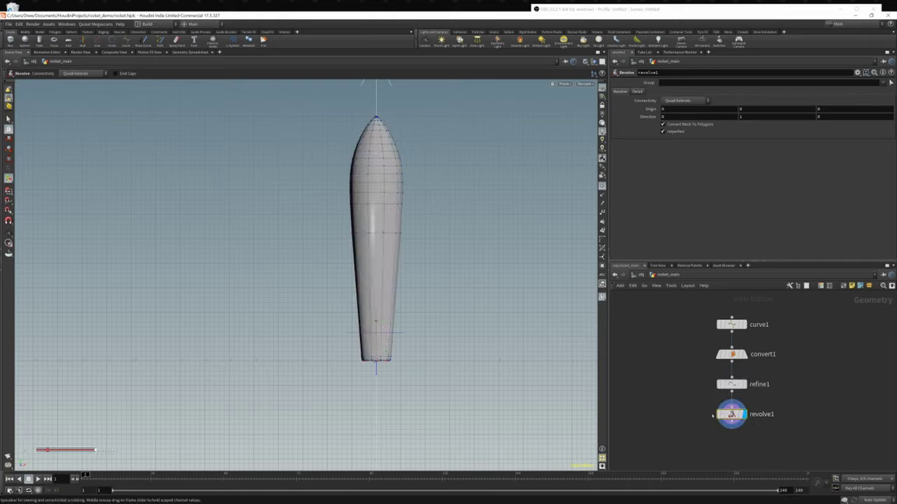
- Switch to the perspective view and examine the revolved rocket body from several angles
key(space)
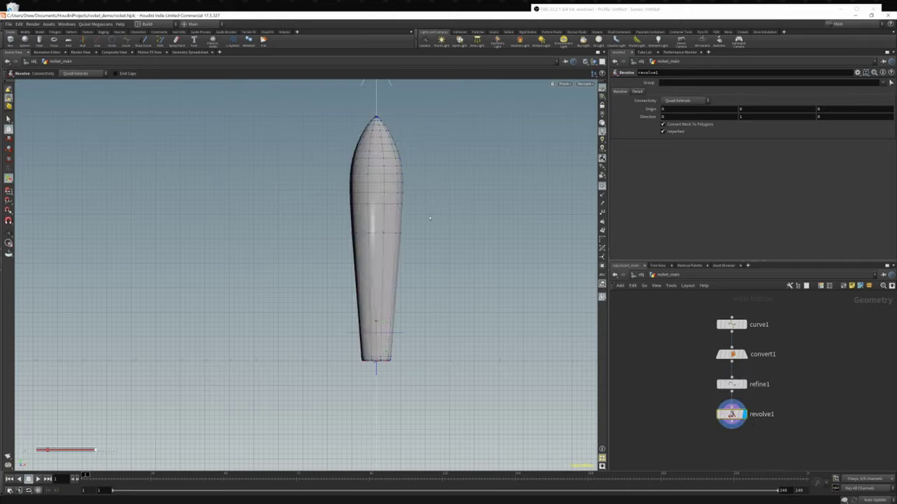
key(Escape)
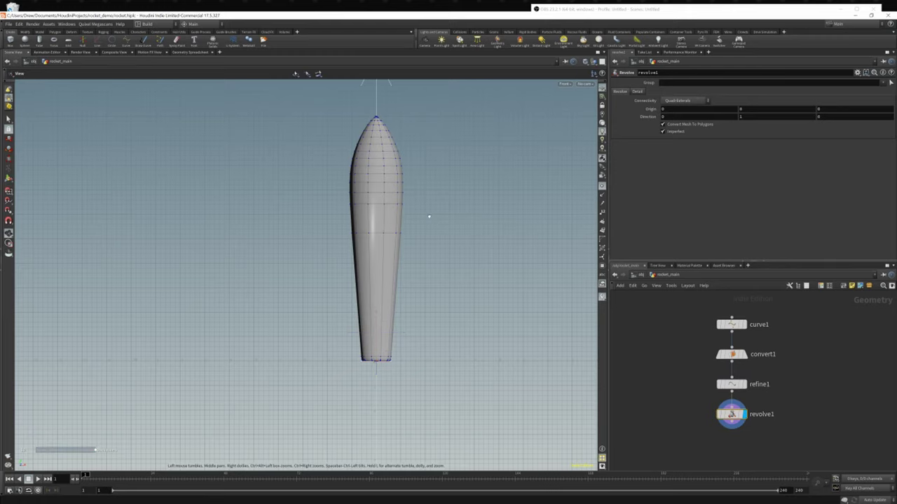
key(space+1)
alt+right_drag(347, 187, 257, 181)
alt+middle_drag(257, 181, 234, 263)
alt+drag(234, 262, 385, 227)
alt+middle_drag(385, 228, 343, 250)
scroll(344, 250, up, 5)
alt+drag(344, 249, 374, 343)
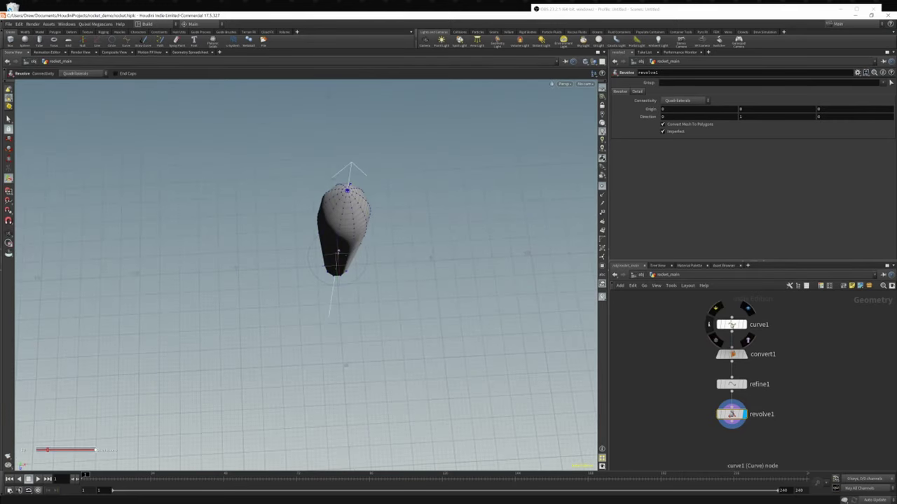
- Select curve1 and move its control point at height 6.61 outward to X about 1.34 to widen the body
click(732, 324)
scroll(330, 222, up, 6)
drag(336, 223, 410, 232)
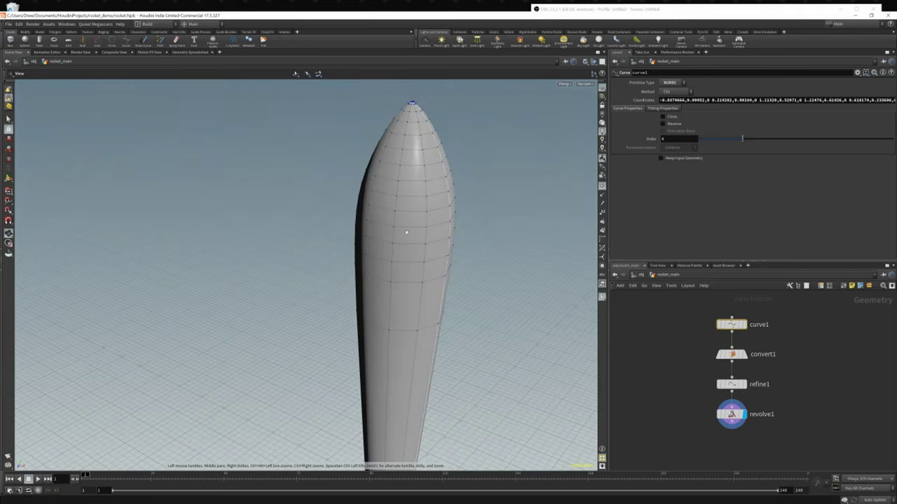
middle_drag(411, 231, 242, 213)
drag(243, 212, 297, 222)
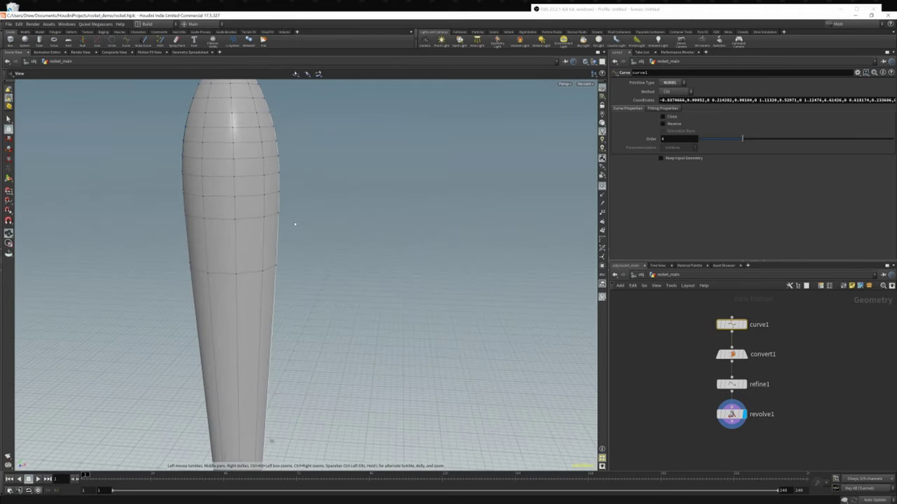
click(282, 206)
alt+drag(309, 253, 322, 207)
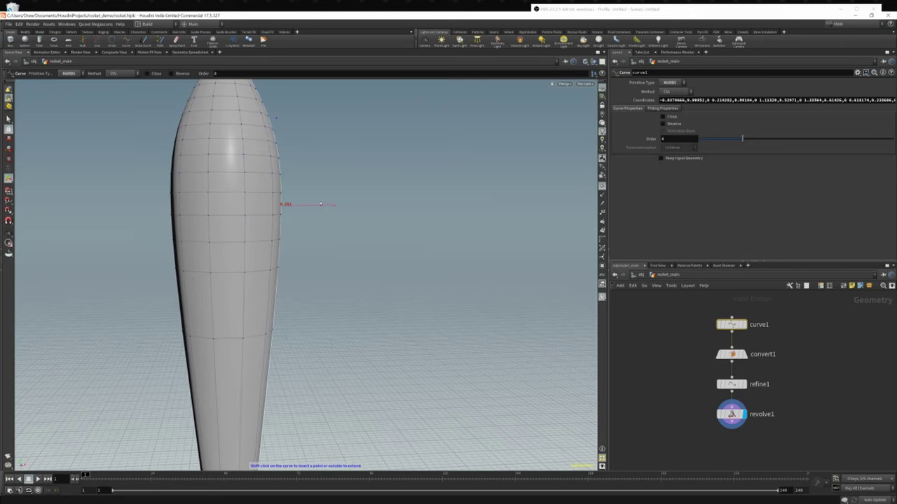
- Move the same control point of curve1 back inward to X about 1.12 to slim the rocket body
scroll(251, 267, down, 4)
alt+middle_drag(246, 262, 246, 328)
alt+drag(246, 328, 247, 362)
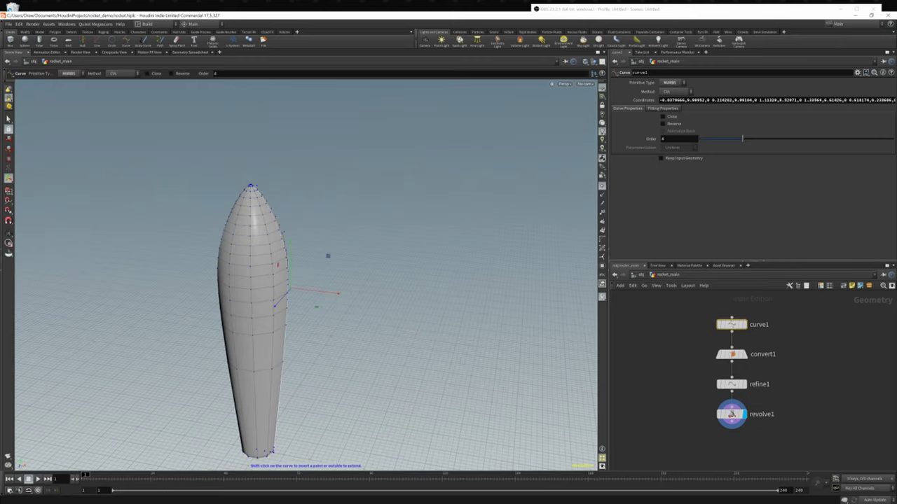
drag(324, 295, 318, 295)
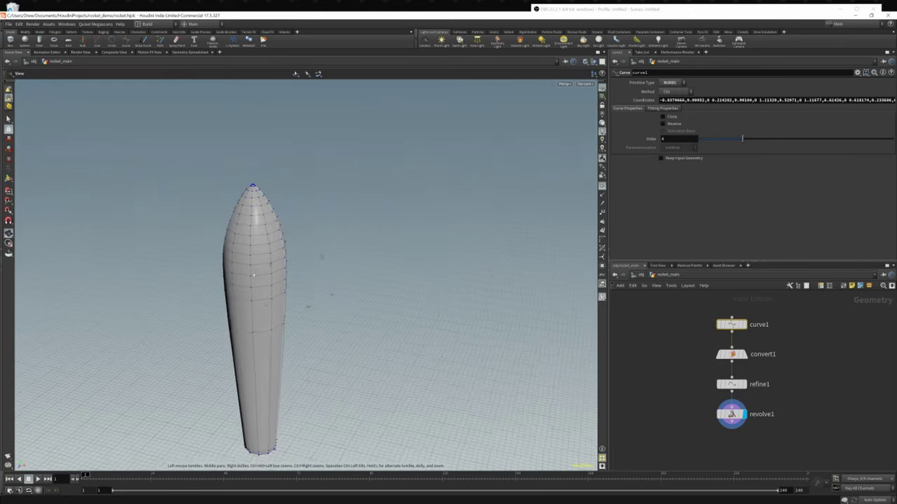
- Raise the curve1 control point at height 8.53 to a height of about 8.69
alt+drag(253, 237, 262, 269)
alt+right_drag(262, 269, 447, 250)
alt+drag(448, 250, 330, 231)
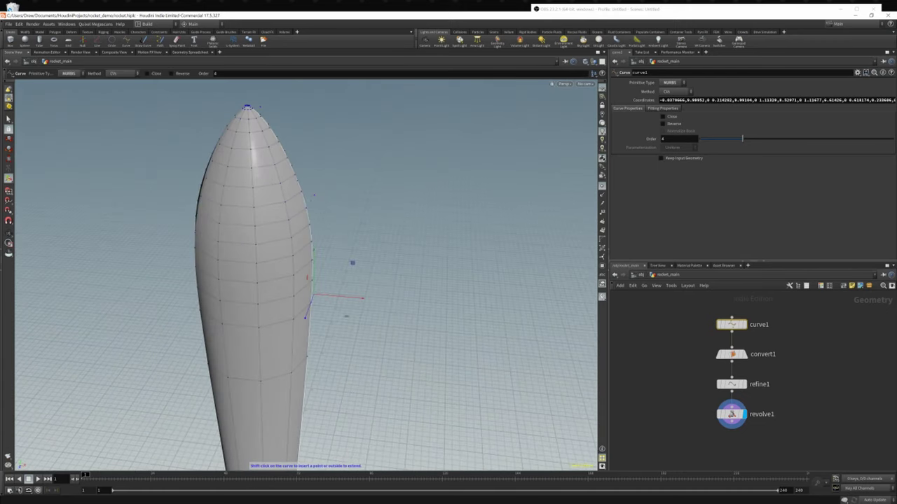
click(314, 197)
drag(315, 183, 315, 174)
- Examine the revolved rocket body from several angles, especially the shading around the centre of its underside
alt+right_drag(297, 236, 246, 239)
alt+drag(246, 239, 308, 294)
alt+right_drag(308, 294, 296, 330)
alt+middle_drag(297, 330, 243, 302)
alt+drag(242, 302, 196, 220)
alt+right_drag(197, 220, 255, 302)
alt+drag(256, 301, 268, 336)
alt+middle_drag(269, 322, 284, 195)
alt+right_drag(284, 195, 316, 294)
alt+drag(316, 295, 342, 271)
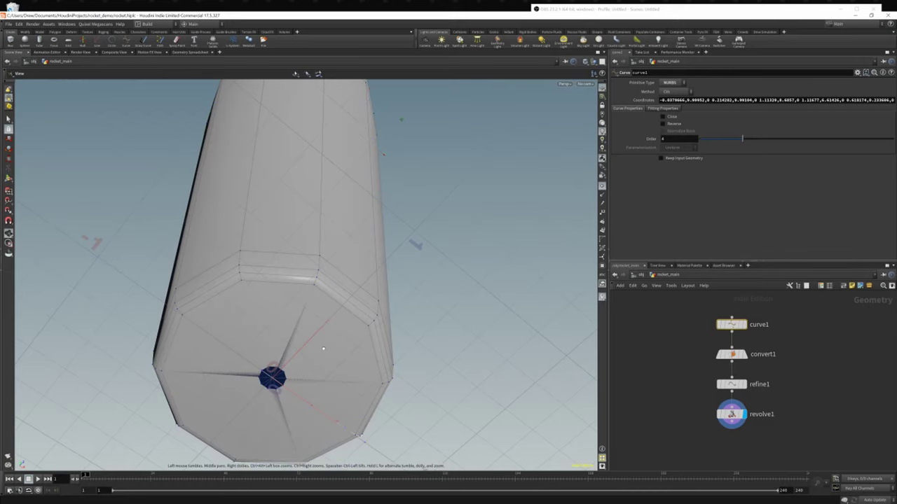
alt+drag(325, 347, 330, 365)
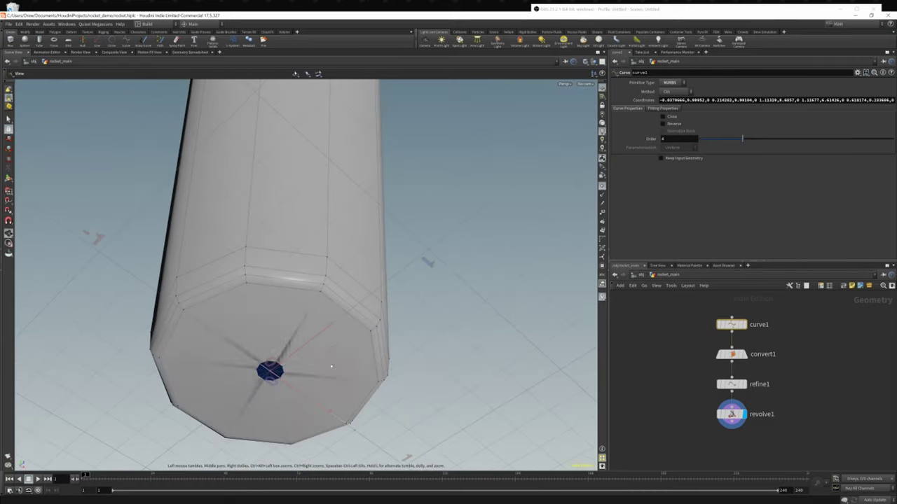
alt+middle_drag(296, 369, 291, 295)
alt+right_drag(291, 295, 475, 312)
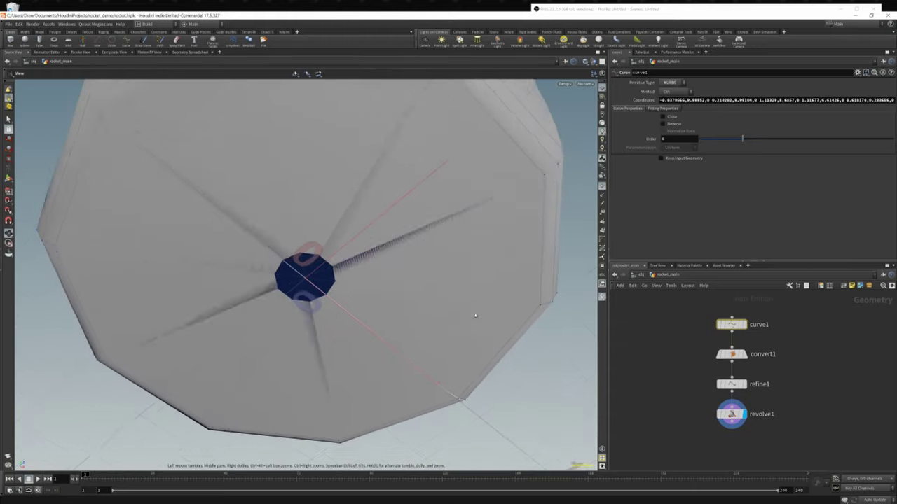
alt+drag(297, 396, 357, 357)
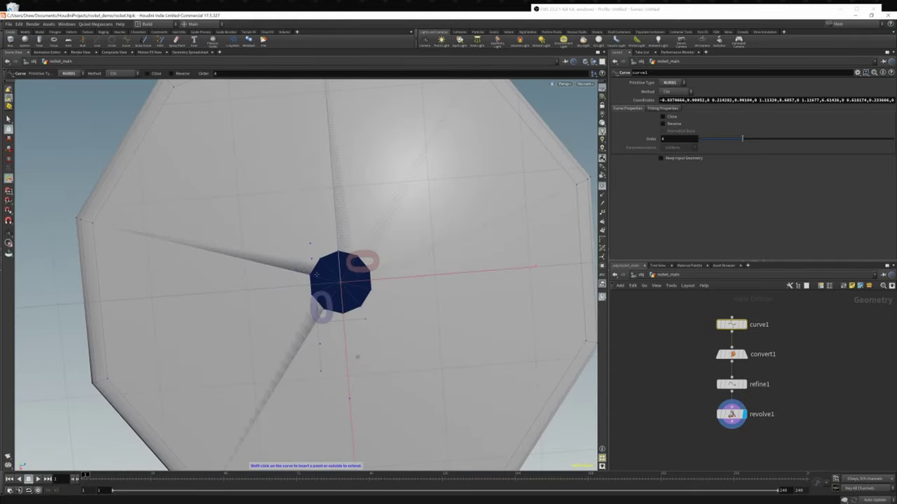
alt+drag(342, 275, 343, 206)
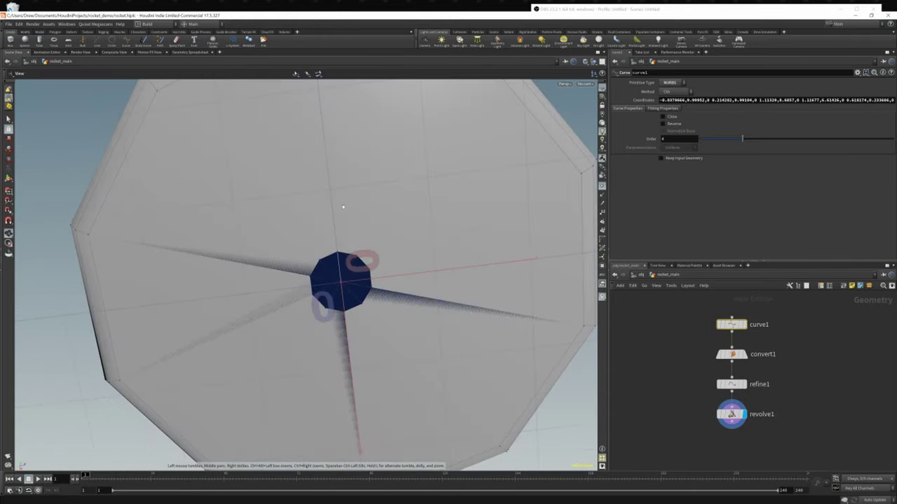
alt+right_drag(365, 180, 337, 198)
alt+drag(336, 198, 386, 286)
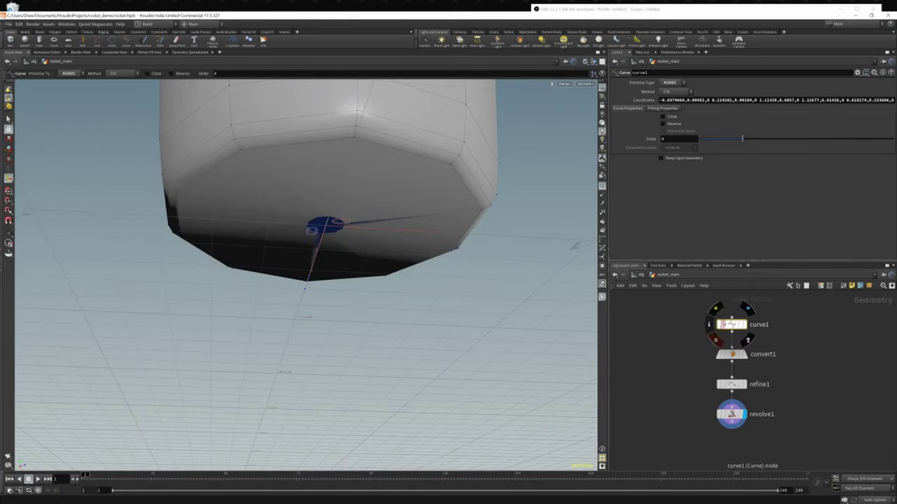
- Display curve1 and convert1 in turn and examine the profile where its ends meet the centre axis
click(745, 325)
alt+drag(330, 245, 313, 294)
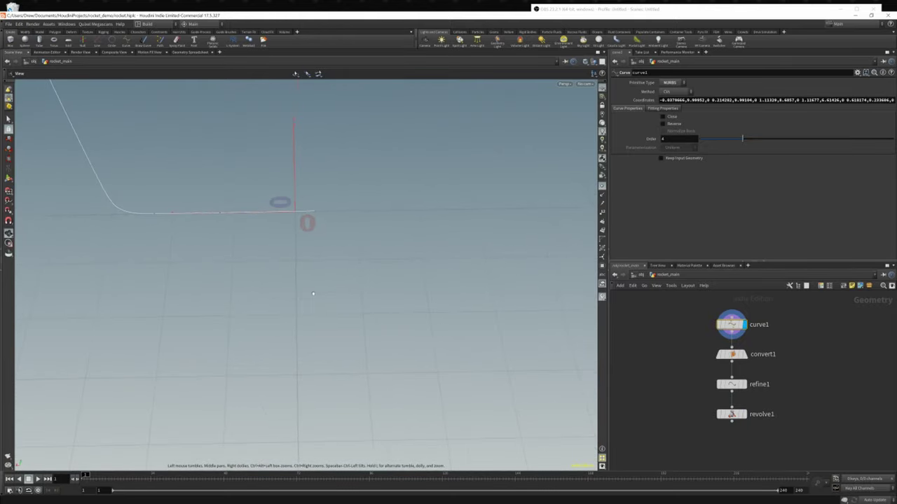
alt+scroll(306, 215, down, 2)
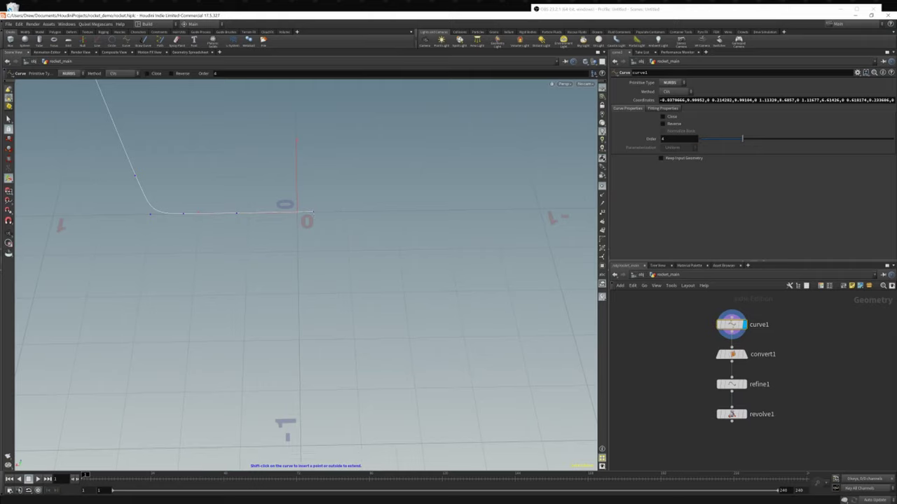
alt+scroll(303, 214, down, 3)
alt+drag(274, 242, 274, 201)
alt+middle_drag(273, 201, 287, 328)
alt+drag(286, 329, 340, 309)
alt+scroll(340, 310, down, 3)
alt+middle_drag(245, 184, 242, 308)
alt+scroll(243, 308, down, 3)
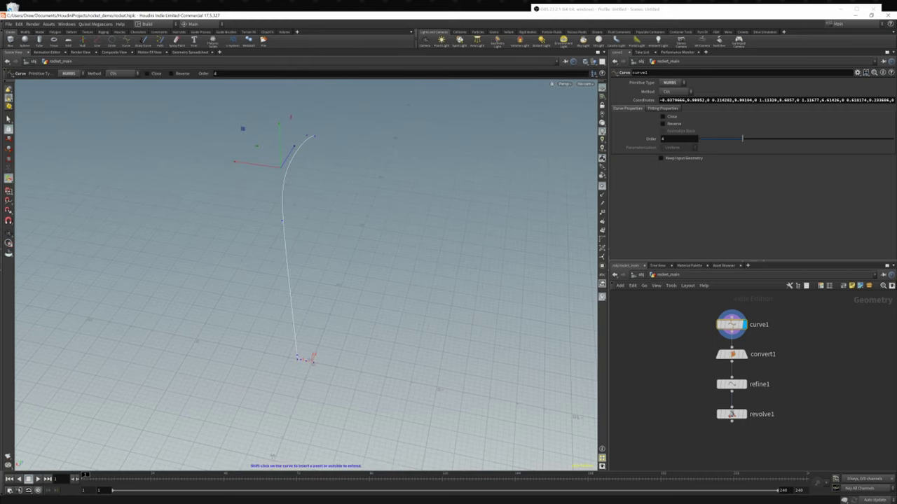
click(732, 355)
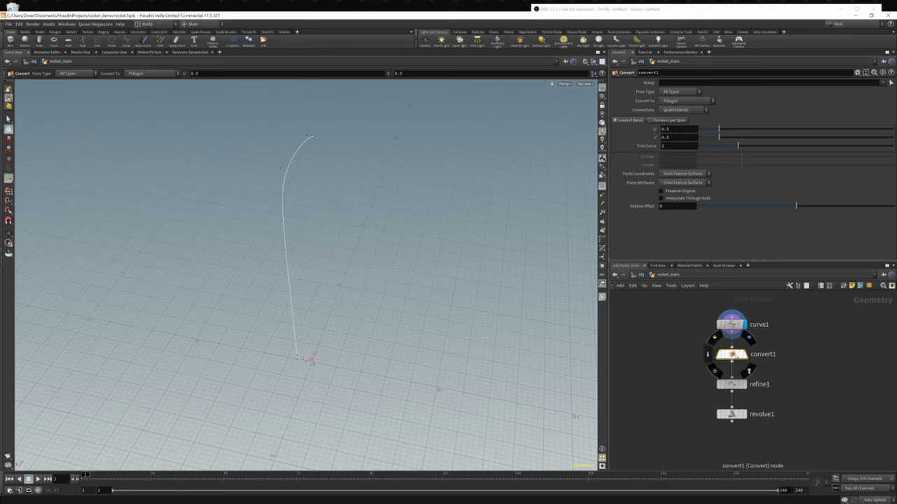
click(749, 339)
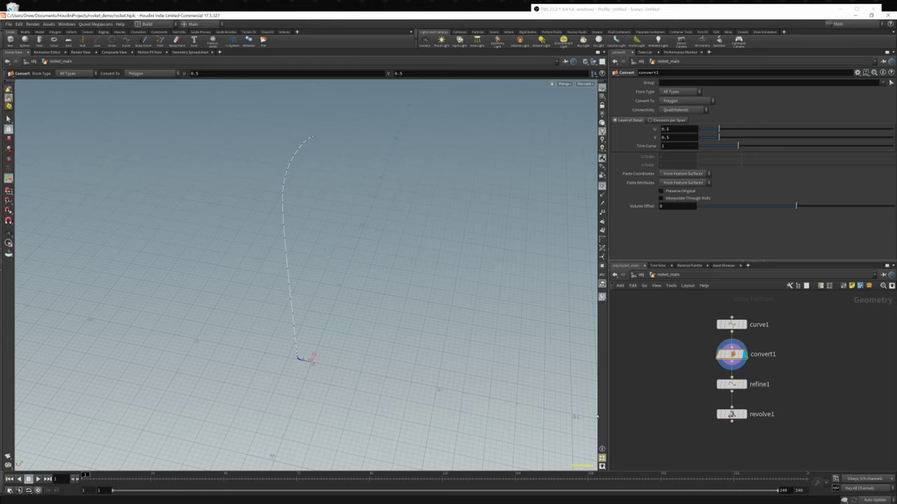
key(Tab)
text(cl)
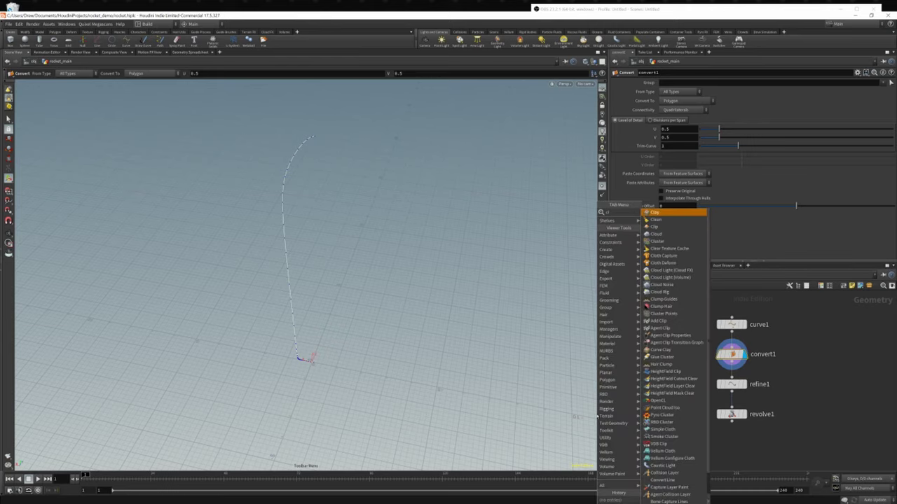
text(ip)
key(Return)
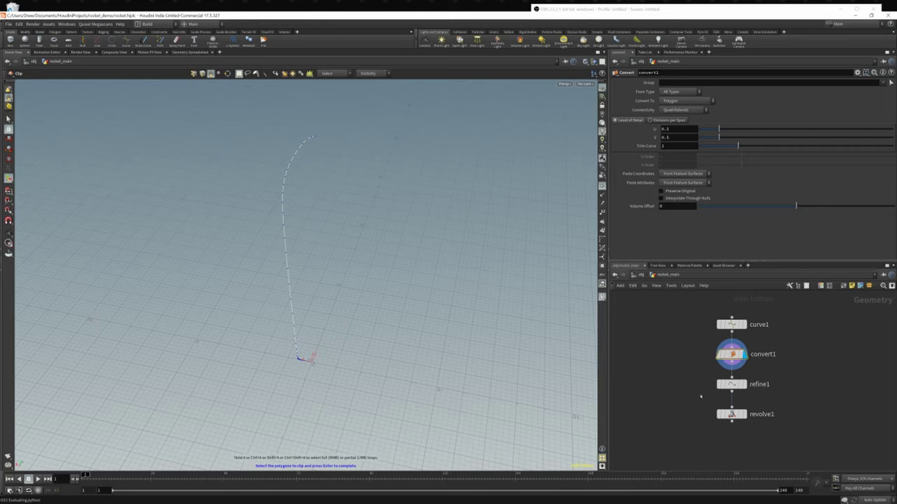
- Insert a Clip node on the wire between convert1 and refine1
key(Tab)
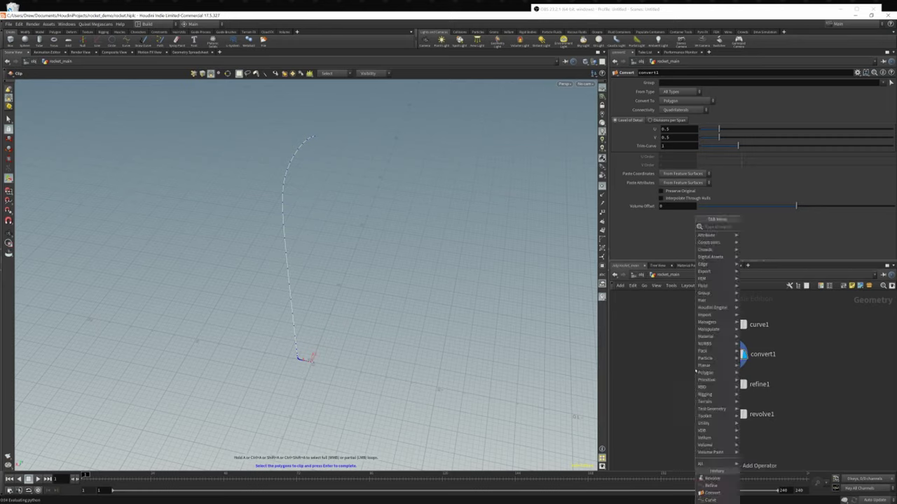
text(clip)
key(Return)
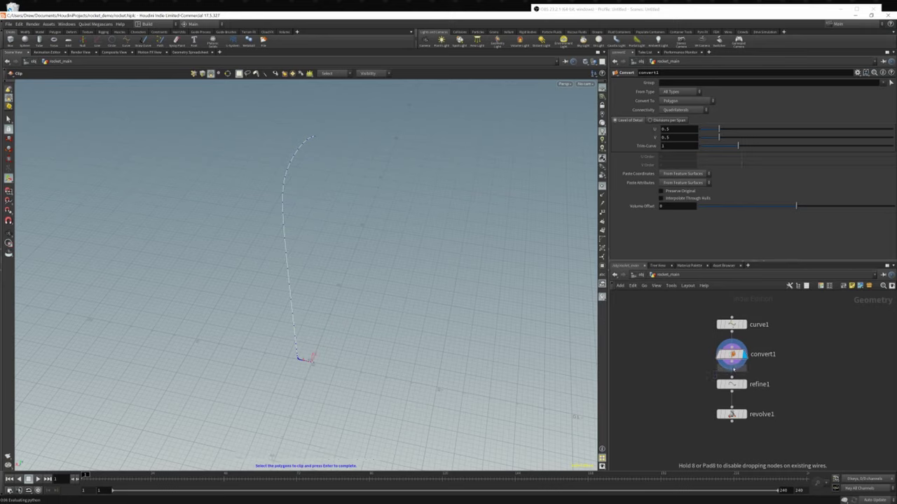
click(733, 371)
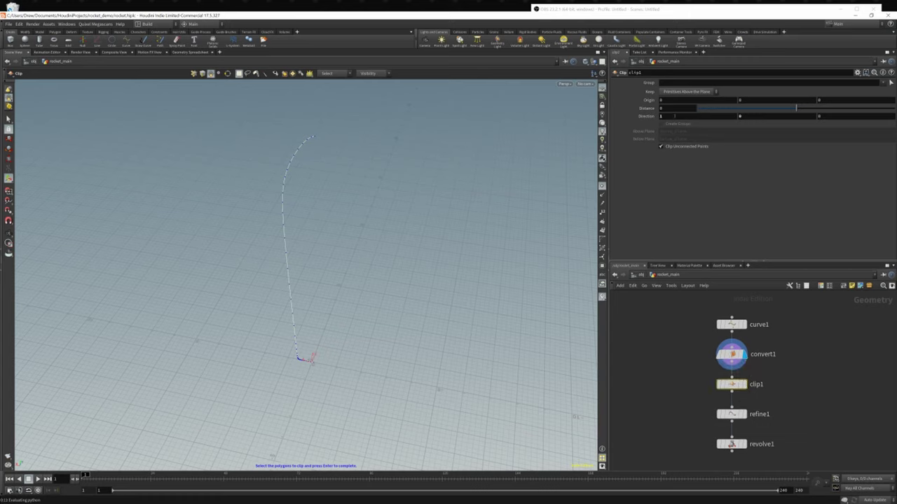
- Try the clip direction 0, 1, 0 on clip1, display the node and inspect the clipped curve
click(674, 117)
key(Tab)
key(Tab)
click(744, 117)
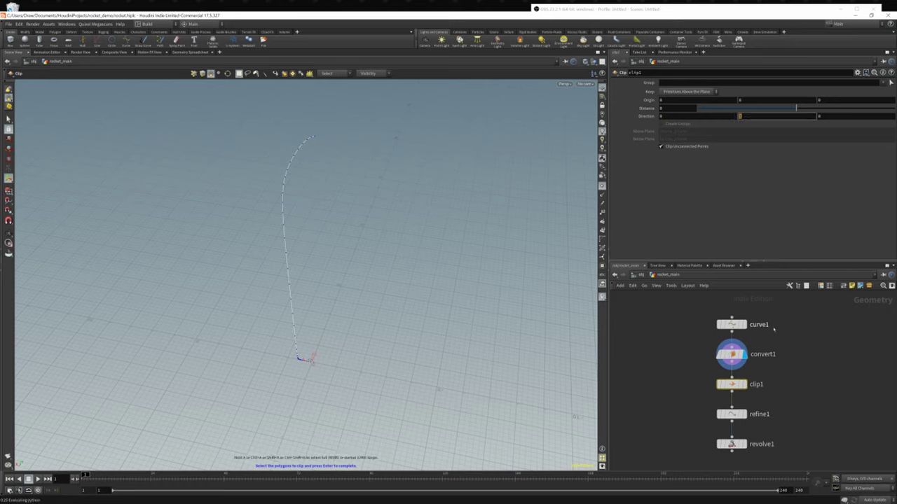
mouse_move(734, 384)
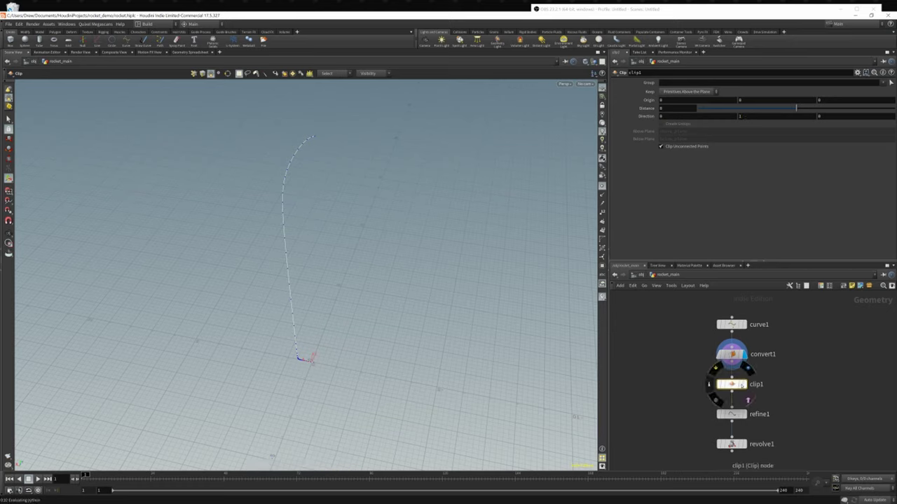
click(748, 369)
key(Return)
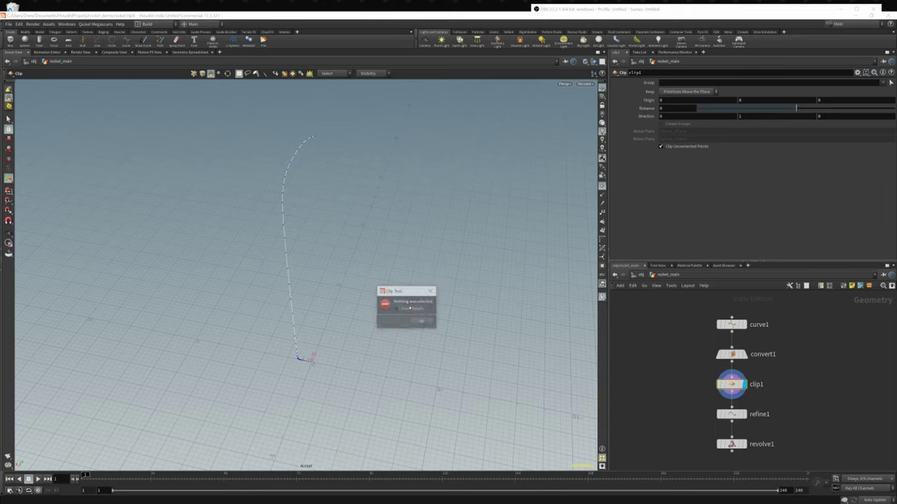
click(422, 322)
drag(415, 317, 329, 242)
right_drag(329, 242, 494, 321)
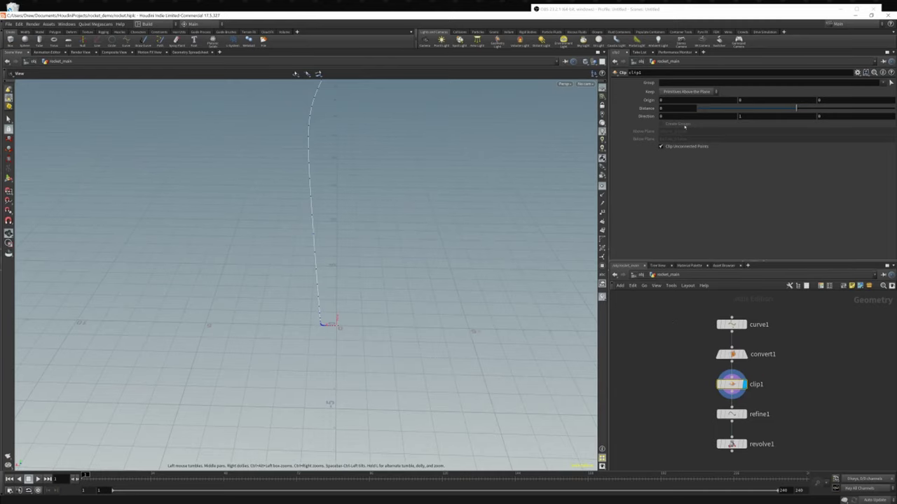
drag(356, 293, 374, 331)
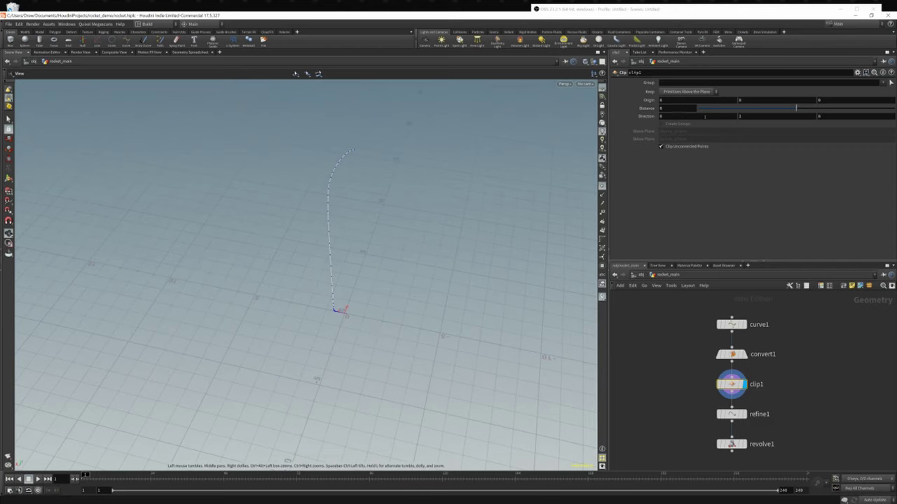
- Set the direction of clip1 to 1, 0, 0 so the profile is cut along the X axis
click(699, 115)
text(1)
key(Tab)
key(Tab)
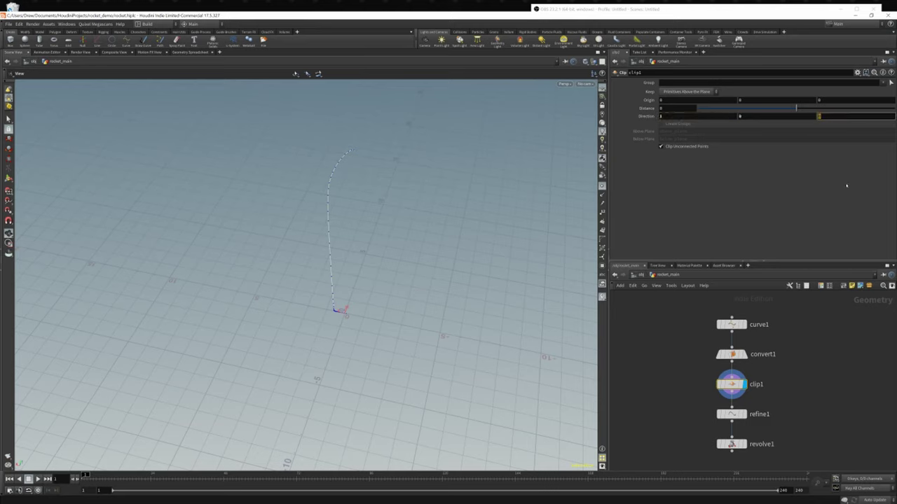
click(625, 208)
drag(441, 242, 483, 223)
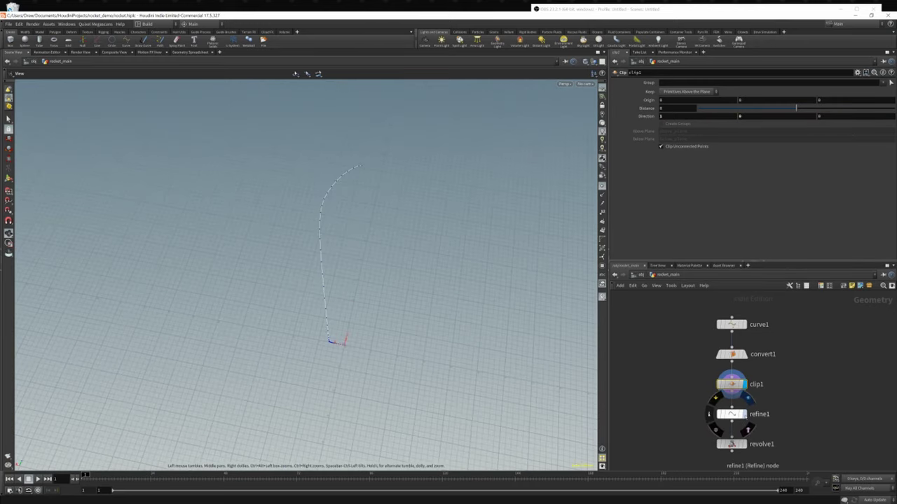
- Display refine1 and examine the profile curve in the front view, zooming in on its upper tip
click(744, 414)
drag(463, 332, 392, 260)
middle_drag(392, 261, 390, 378)
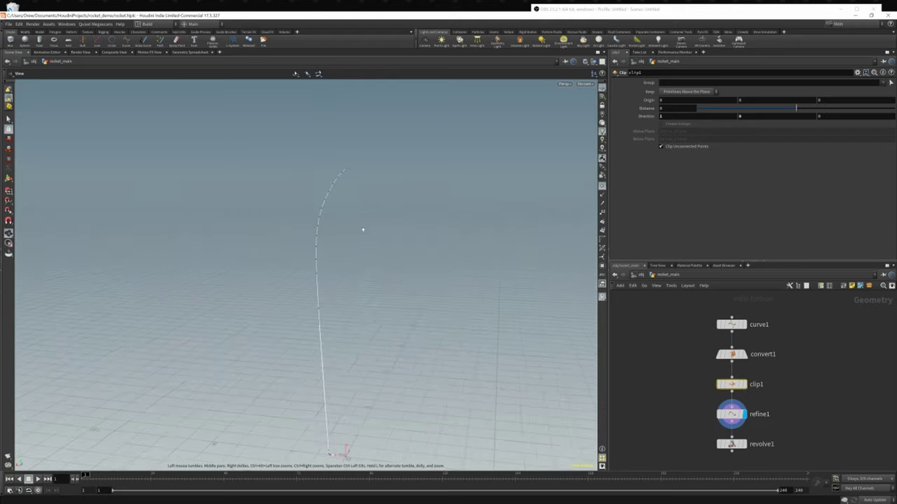
drag(362, 231, 407, 298)
drag(441, 256, 414, 191)
key(space+3)
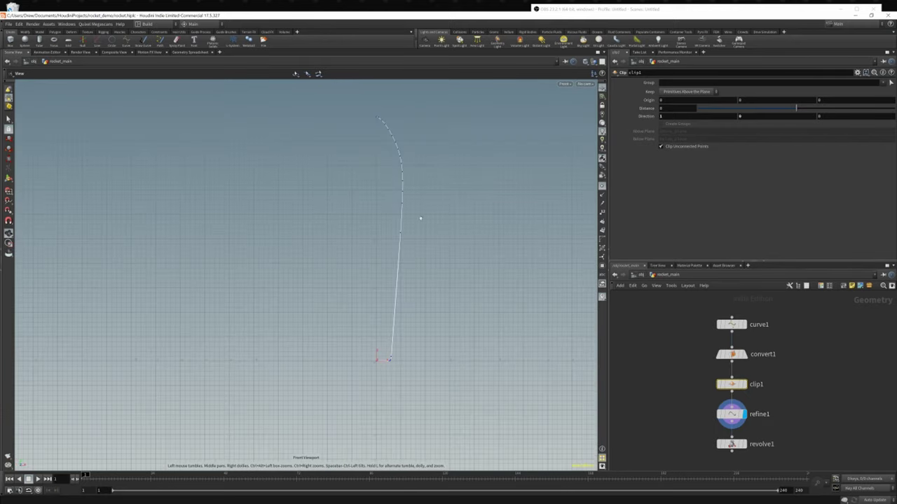
middle_drag(361, 114, 328, 181)
right_drag(327, 180, 624, 209)
right_drag(360, 209, 602, 221)
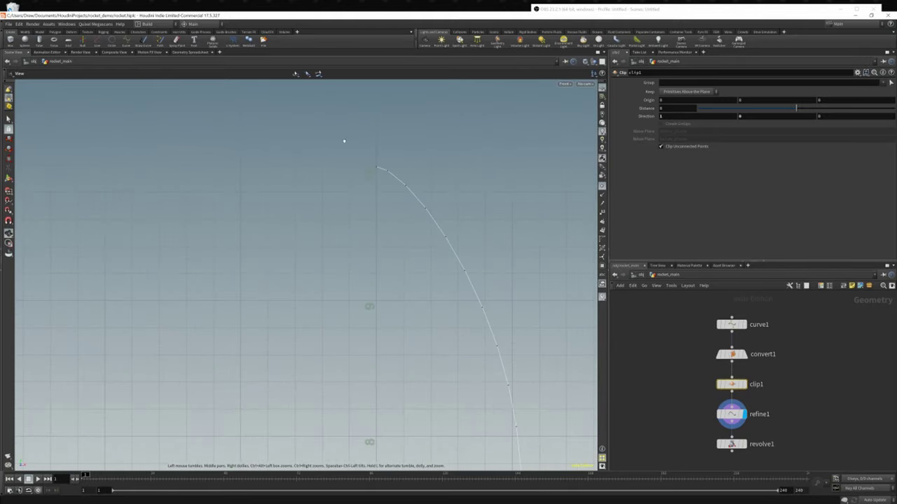
right_drag(404, 193, 556, 194)
- Compare the profile's tip before and after clipping by displaying clip1, convert1 and clip1 again
mouse_move(732, 383)
click(748, 369)
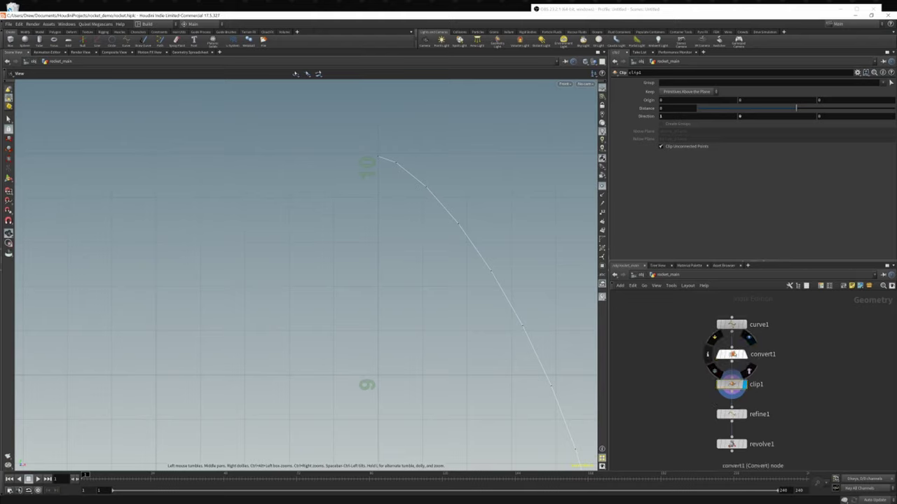
click(745, 355)
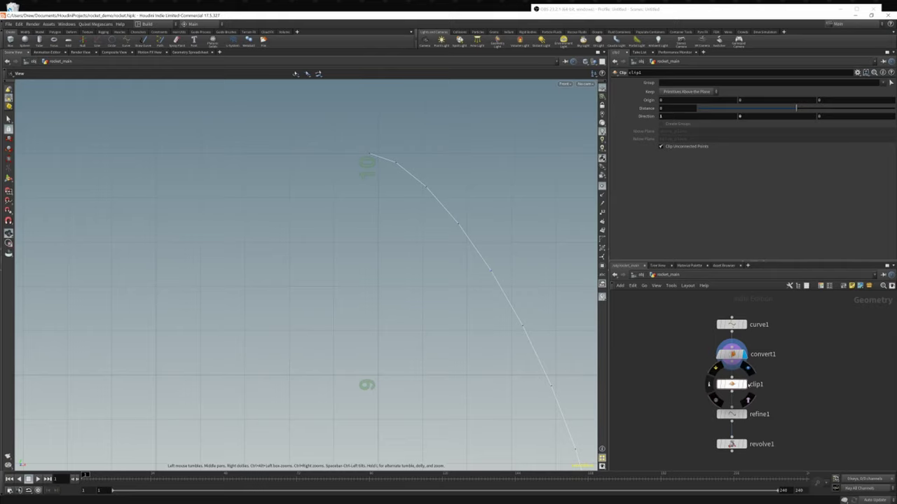
click(745, 384)
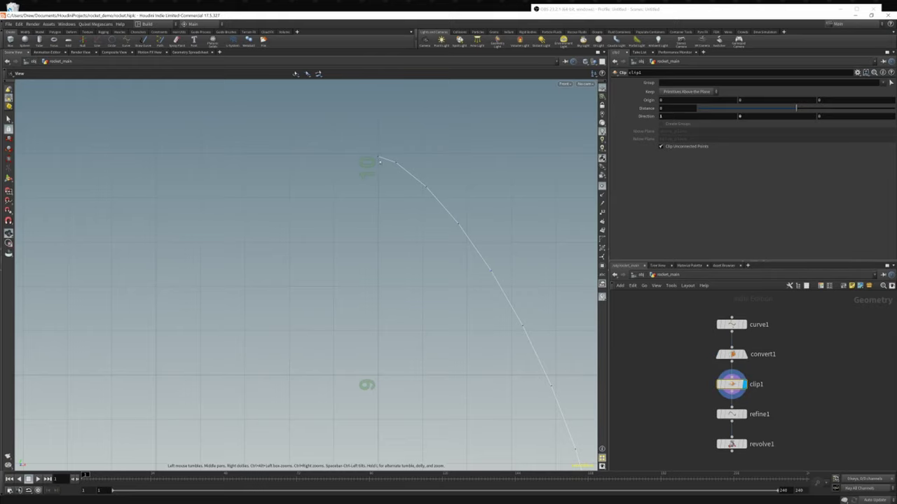
right_drag(430, 286, 379, 313)
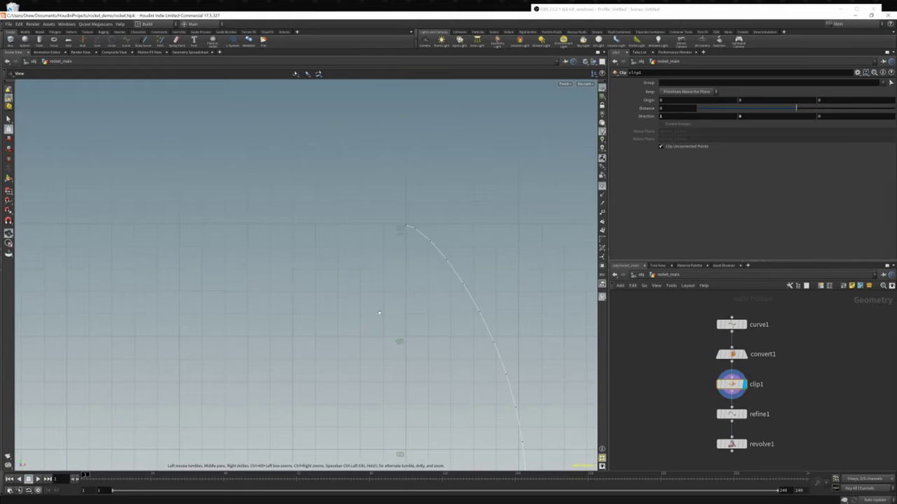
drag(380, 315, 399, 397)
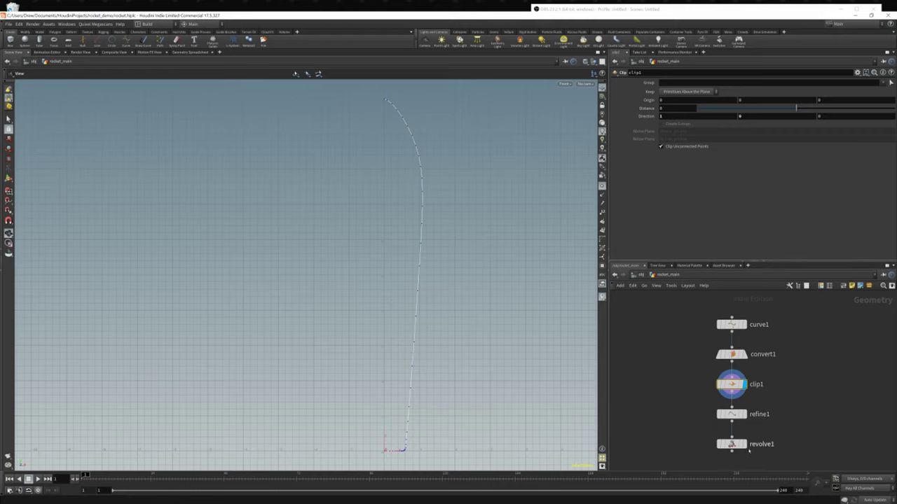
- Display revolve1 and inspect the nose of the rocket body in the perspective view
click(745, 445)
right_drag(391, 283, 340, 293)
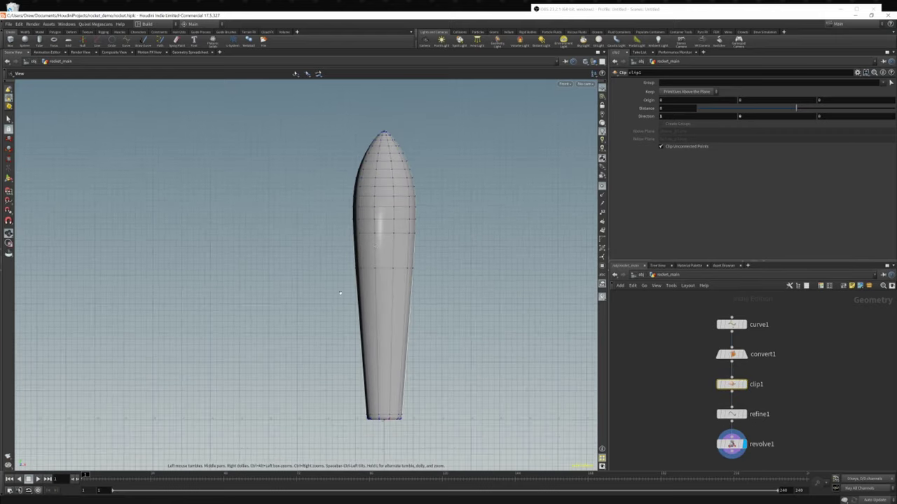
key(space+1)
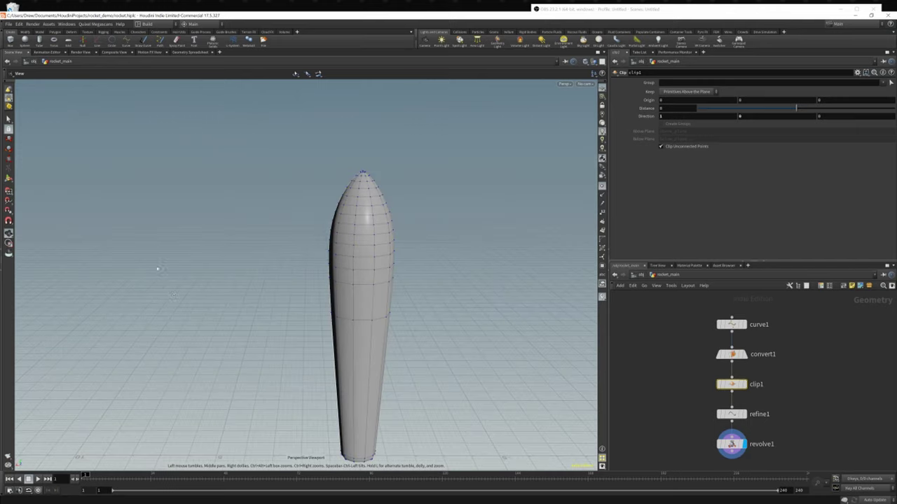
drag(373, 321, 382, 364)
right_drag(382, 365, 500, 310)
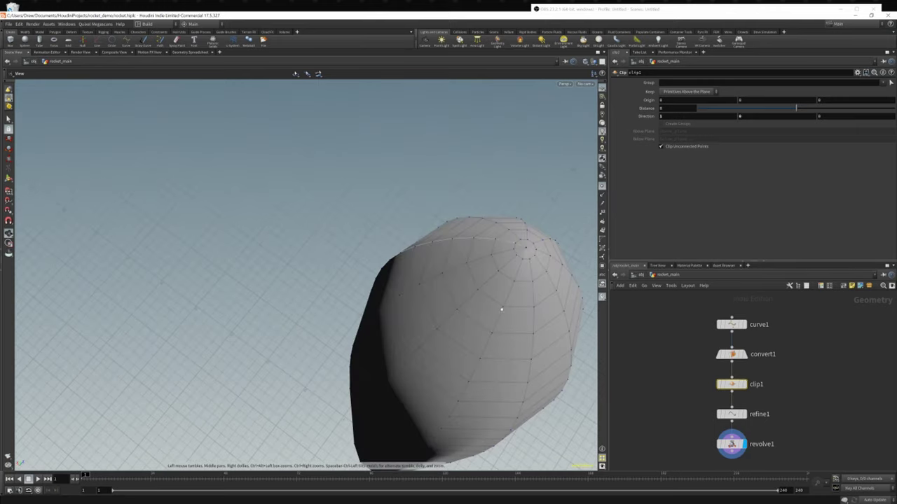
- Inspect the base of the revolved rocket body from below and from the side
middle_drag(500, 310, 324, 303)
right_drag(325, 303, 396, 358)
drag(403, 357, 373, 215)
drag(368, 364, 348, 239)
right_drag(350, 280, 435, 344)
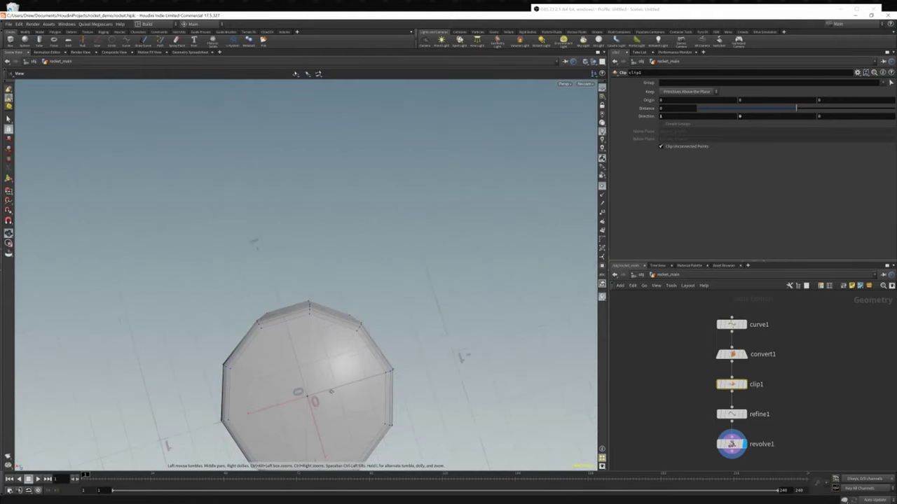
middle_drag(435, 343, 455, 269)
right_drag(455, 280, 550, 366)
drag(356, 239, 355, 270)
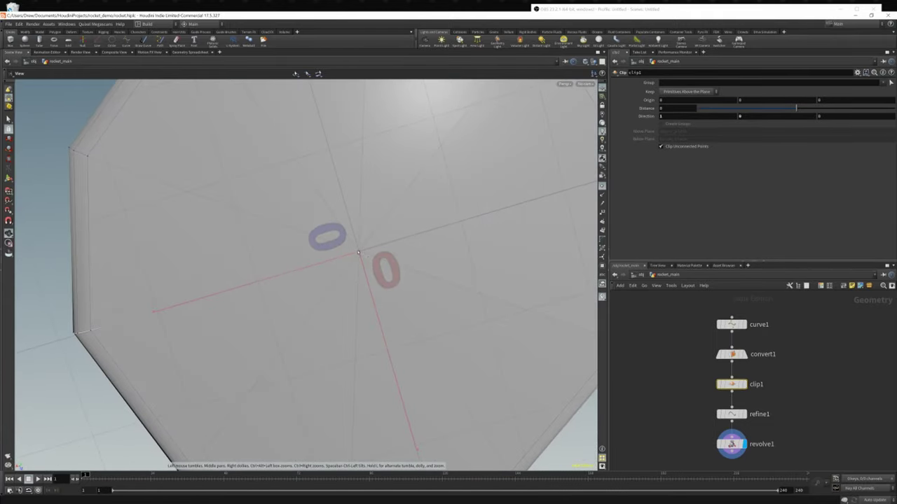
right_drag(358, 254, 215, 283)
drag(382, 246, 373, 370)
right_drag(396, 310, 352, 213)
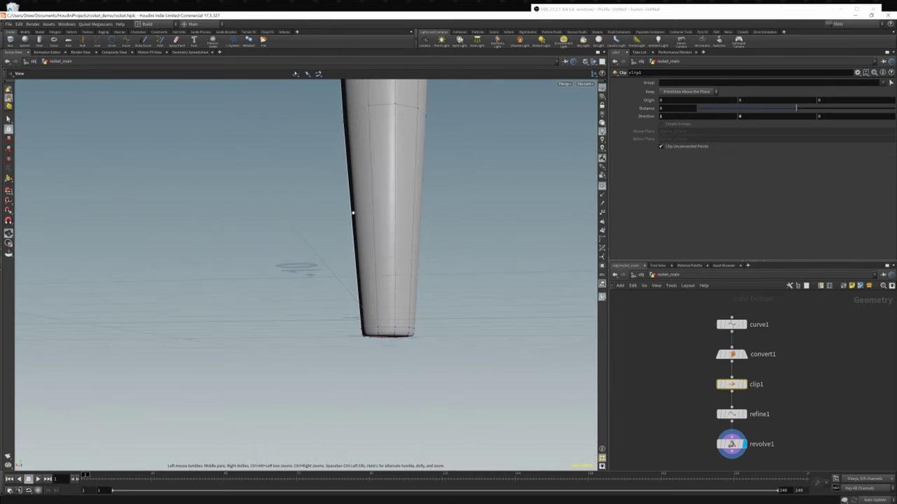
- Inspect the nose of the rocket body from above and from the side
middle_drag(352, 213, 357, 361)
drag(379, 213, 400, 290)
middle_drag(424, 223, 400, 294)
drag(401, 293, 403, 347)
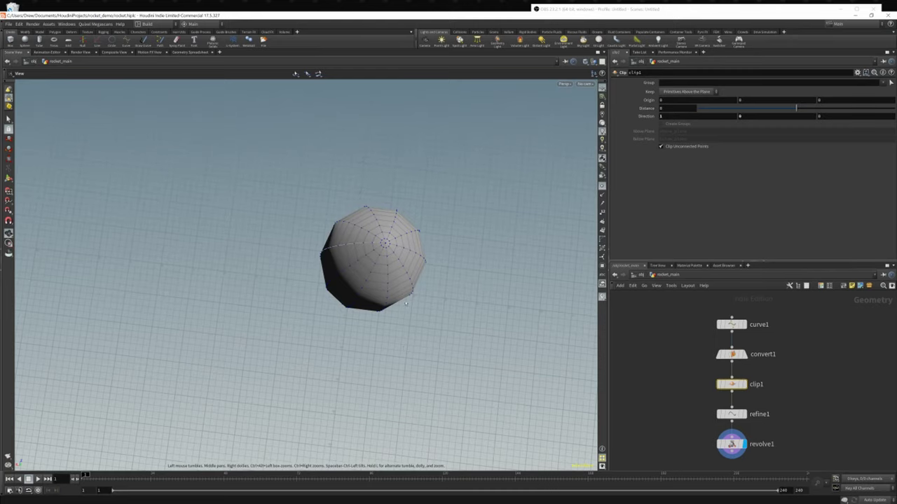
drag(372, 302, 363, 199)
drag(412, 284, 429, 350)
middle_drag(430, 382, 431, 295)
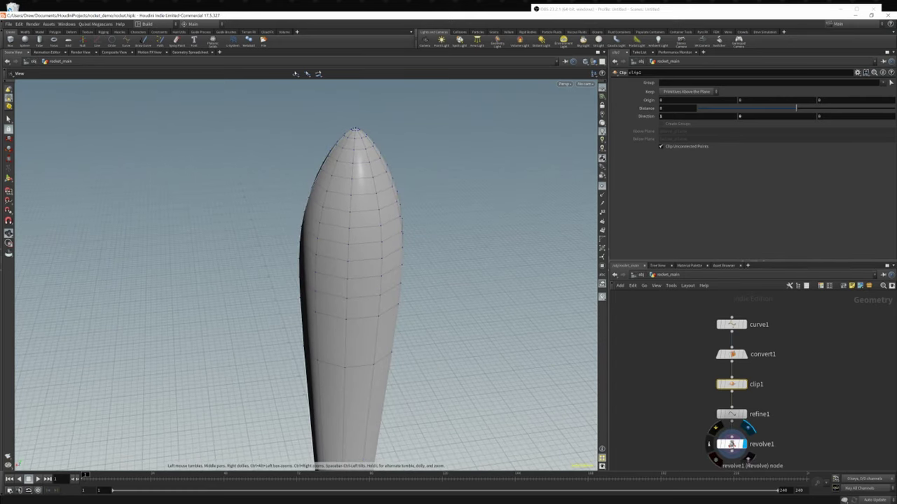
- Set the Divisions of revolve1 to 18
click(731, 443)
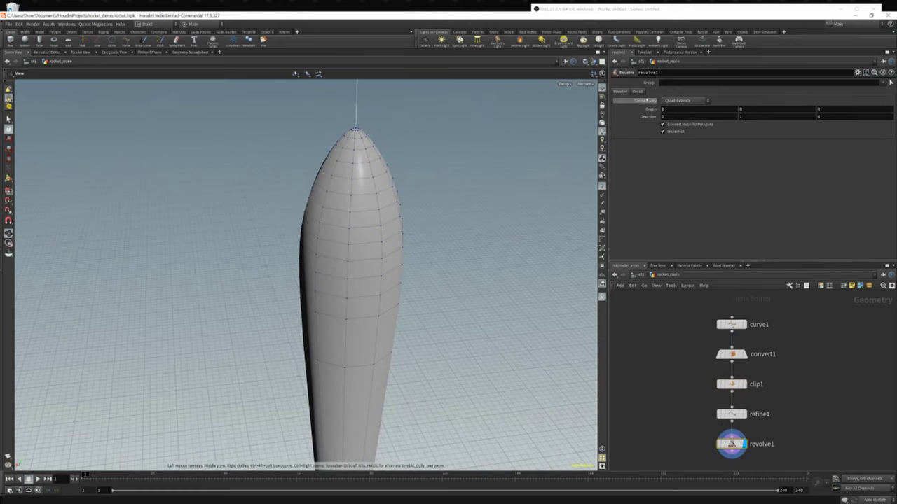
click(637, 92)
double_click(676, 117)
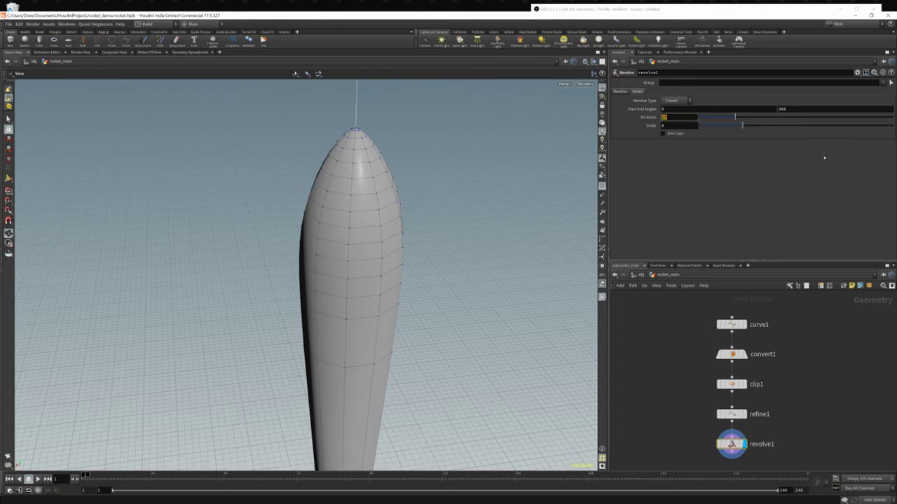
text(20)
key(BackSpace)
key(BackSpace)
text(10)
key(Return)
- Examine the revolved rocket body with its new divisions from nose to base
drag(328, 205, 378, 228)
middle_drag(378, 228, 381, 99)
right_drag(354, 268, 269, 175)
drag(337, 280, 428, 148)
right_drag(429, 148, 452, 203)
drag(378, 315, 367, 343)
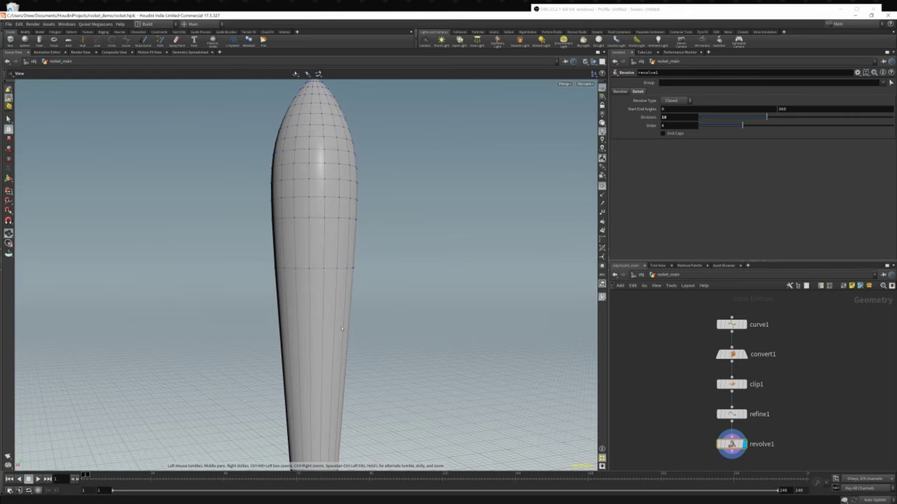
drag(379, 338, 337, 378)
right_drag(337, 365, 312, 296)
drag(313, 297, 373, 244)
drag(284, 308, 304, 333)
mouse_move(271, 279)
mouse_down()
mouse_move(286, 341)
mouse_move(287, 280)
mouse_up()
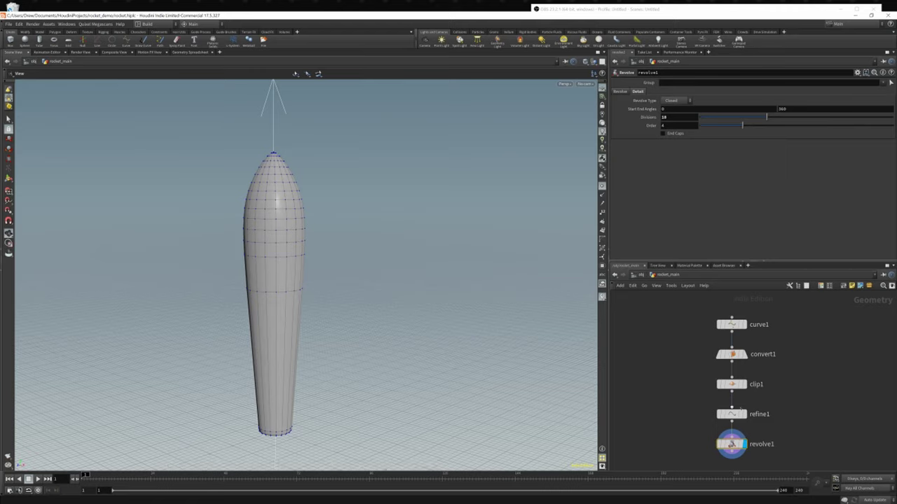
- Add a Boolean node after revolve1, display it and set its operation to Shatter
middle_drag(687, 435, 677, 362)
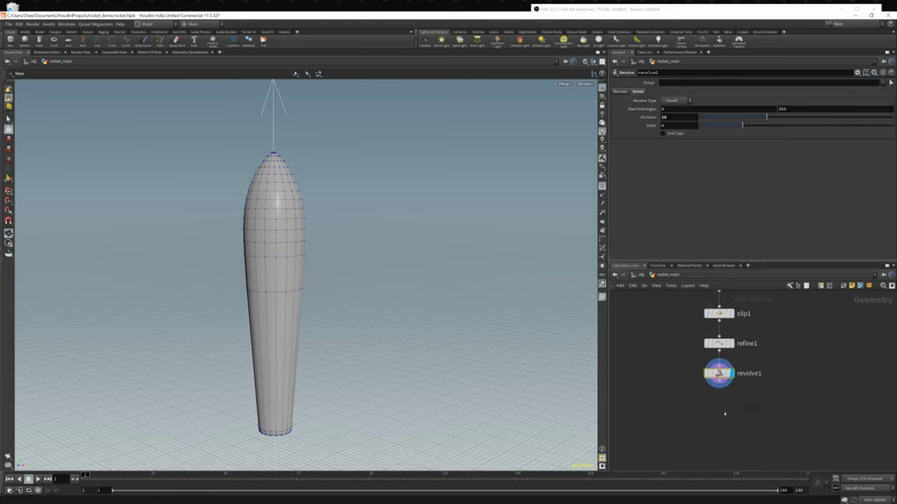
key(Tab)
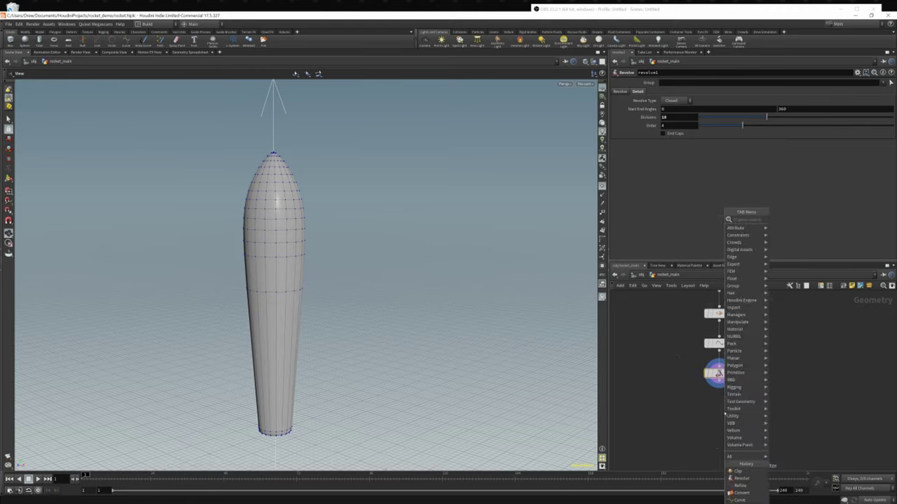
text(boole)
key(Return)
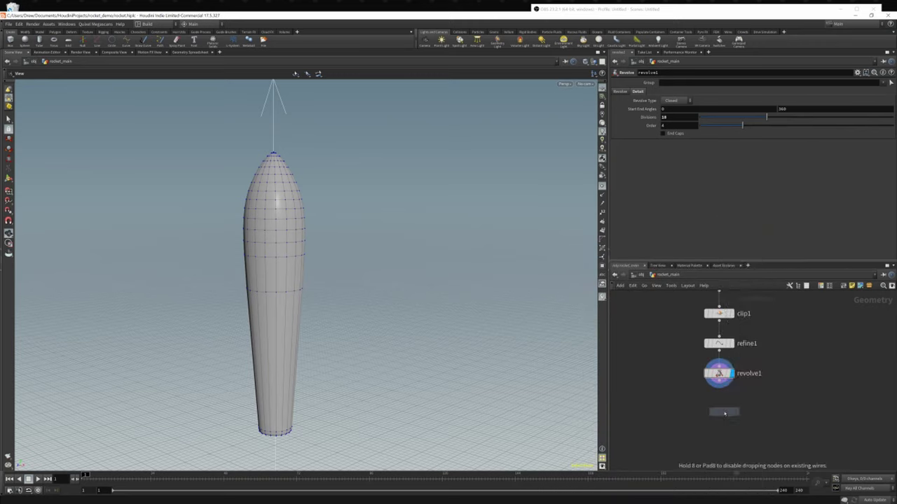
click(718, 404)
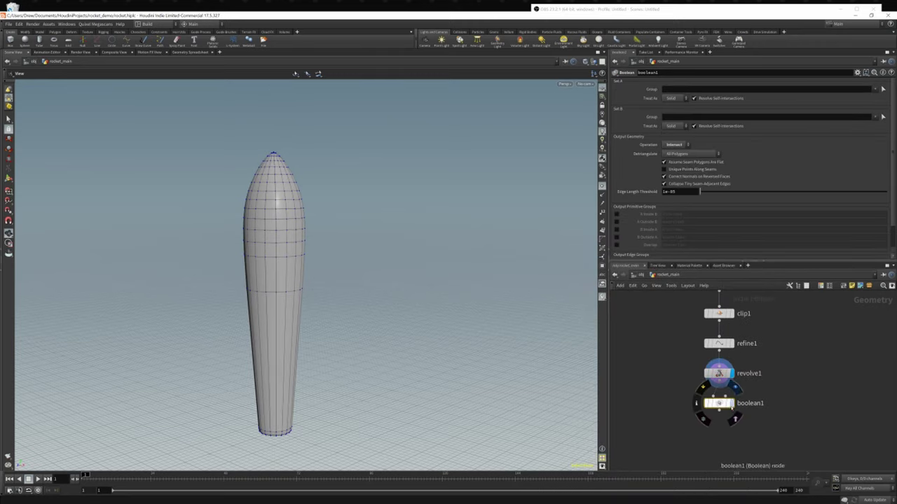
click(732, 406)
click(671, 145)
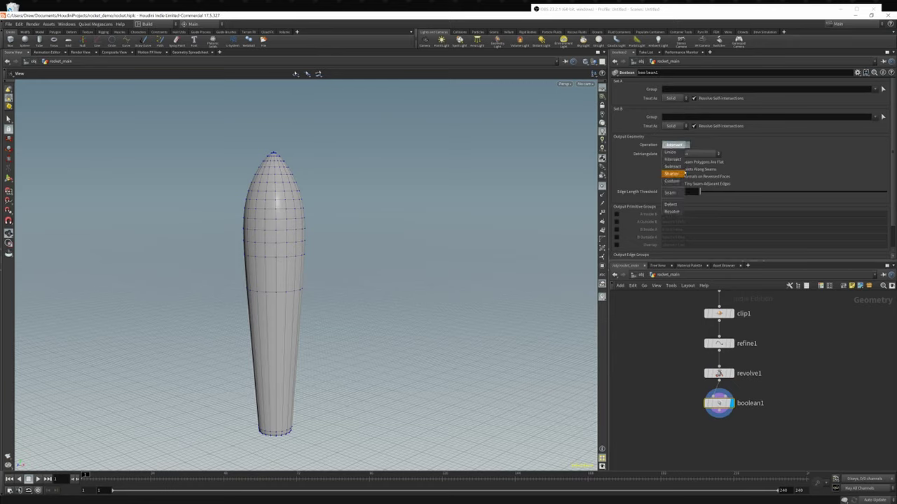
click(671, 174)
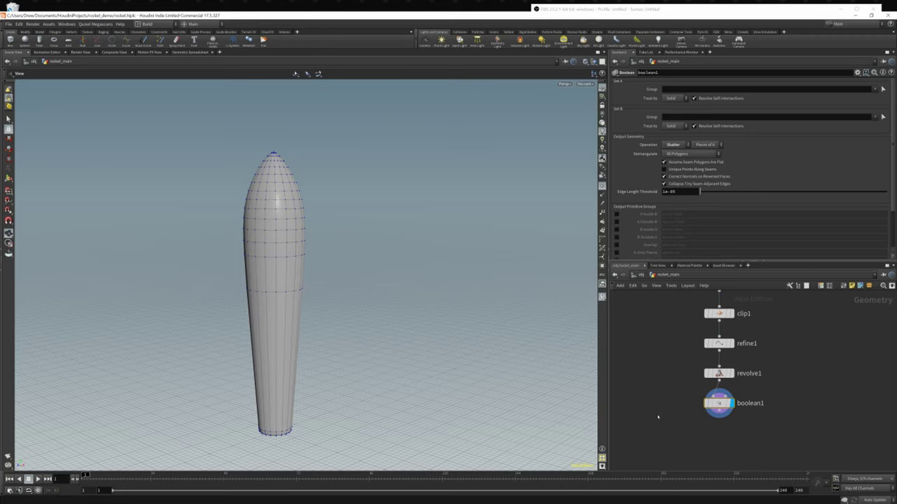
- Add a Circle node beside revolve1, with primitive type Polygon and orientation ZX Plane
mouse_move(719, 404)
key(Tab)
text(grid)
key(Return)
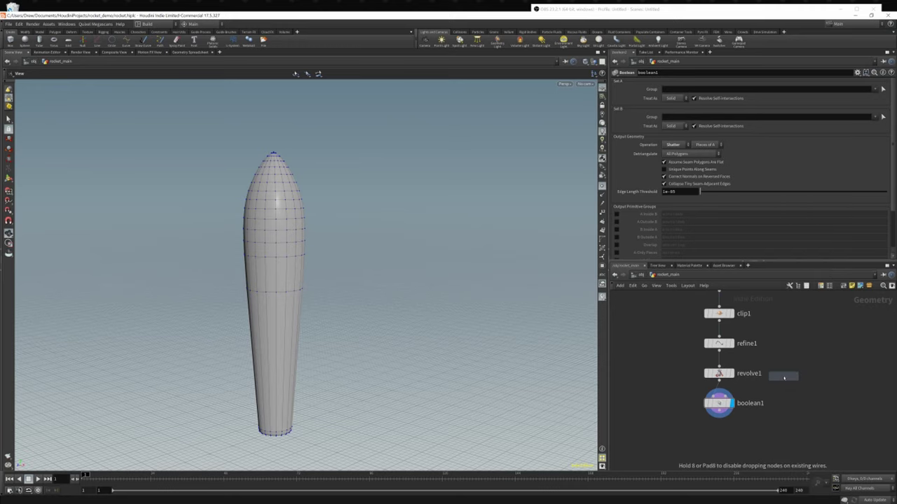
click(784, 377)
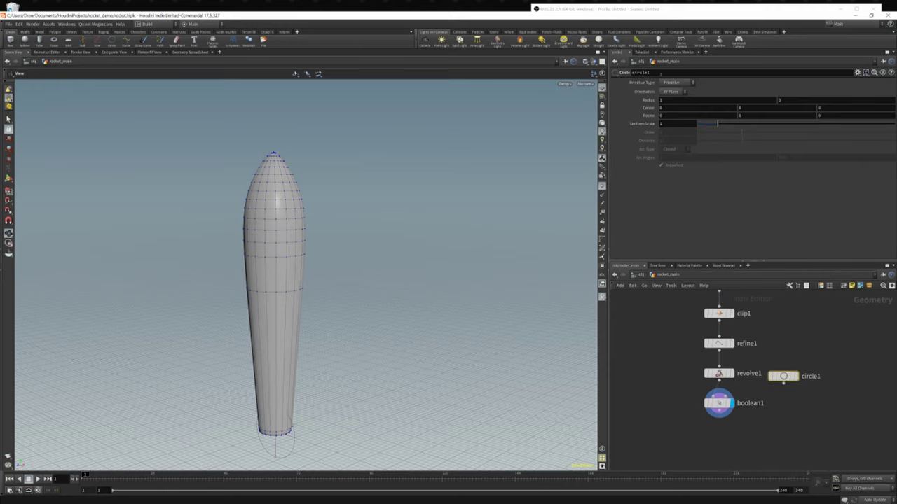
click(671, 82)
click(671, 97)
click(671, 92)
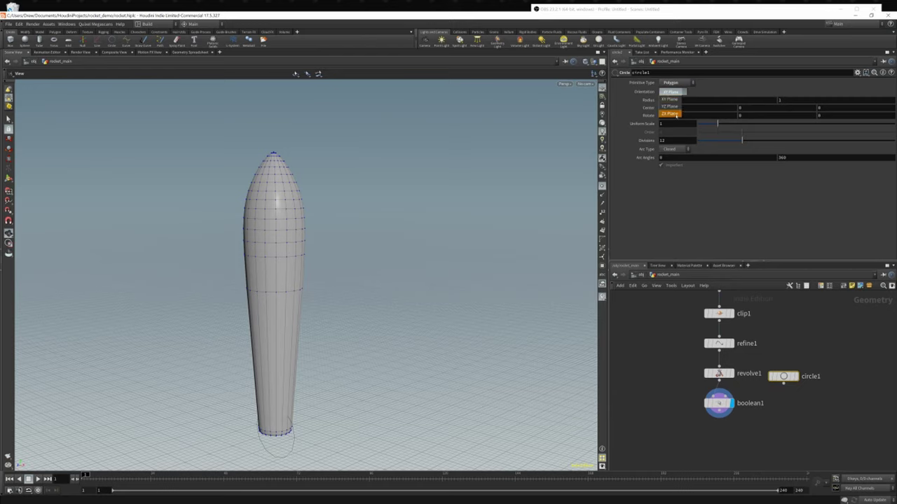
click(671, 113)
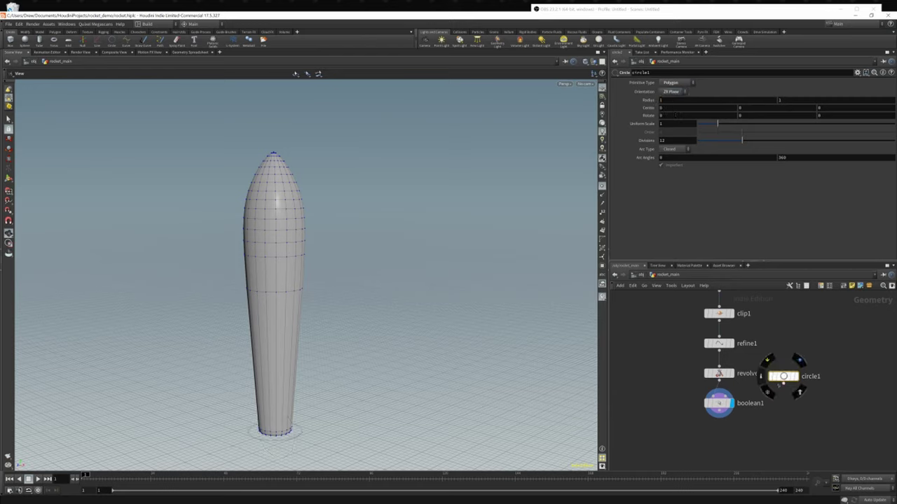
- Connect circle1 to the second input of boolean1 and select boolean1
click(784, 384)
click(726, 397)
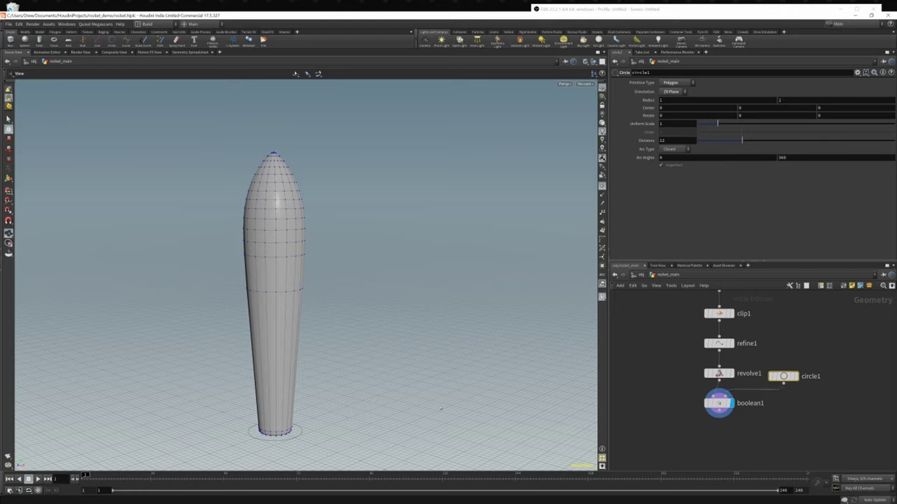
click(719, 403)
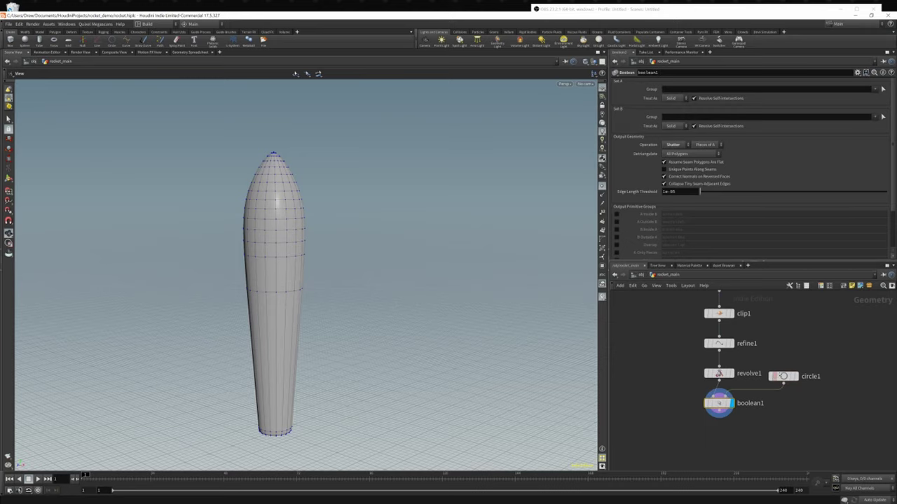
- Raise circle1 to a centre Y of about 0.69, so it crosses the rocket body just above its base
click(781, 376)
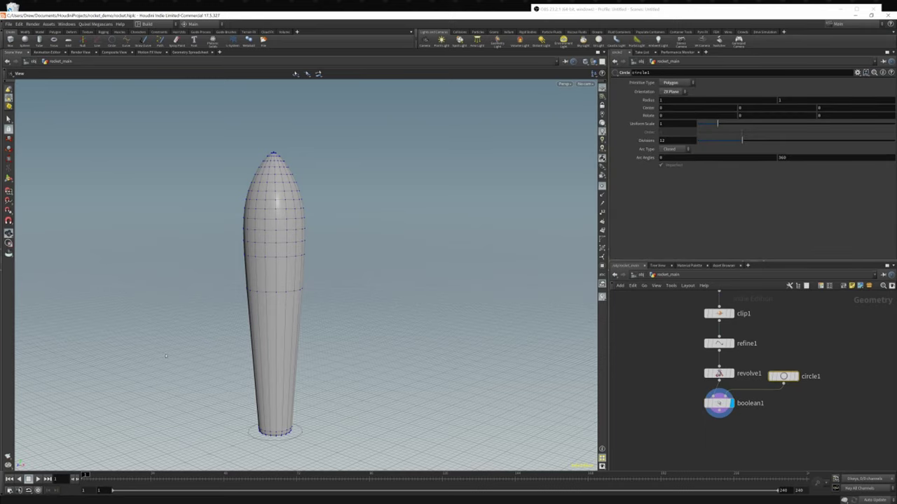
key(Return)
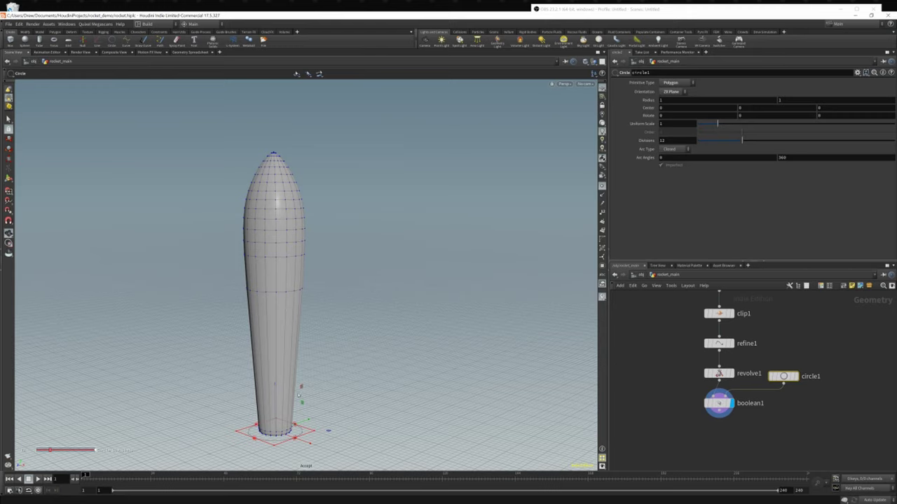
drag(275, 412, 276, 393)
- Examine the cut that circle1 makes around the lower end of the rocket from several angles
alt+right_drag(287, 407, 402, 423)
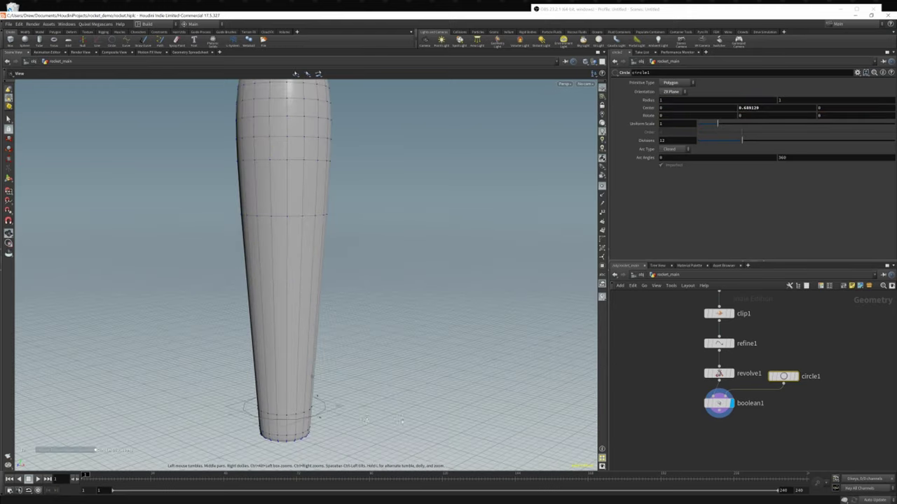
alt+drag(402, 422, 311, 375)
alt+right_drag(311, 375, 371, 414)
alt+drag(372, 413, 319, 359)
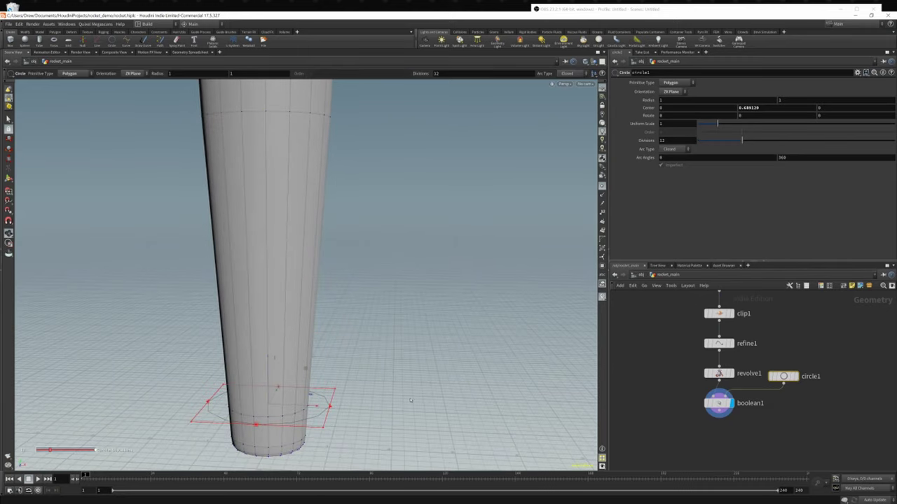
alt+right_drag(169, 399, 517, 399)
alt+middle_drag(517, 398, 150, 270)
alt+right_drag(150, 270, 401, 357)
alt+drag(400, 357, 274, 238)
scroll(275, 238, down, 5)
drag(270, 277, 218, 249)
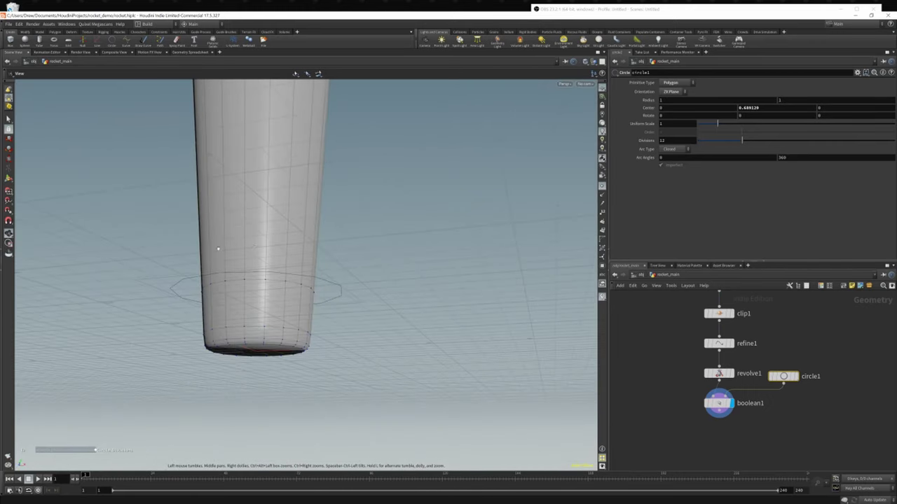
right_drag(218, 249, 132, 242)
middle_drag(132, 242, 147, 328)
drag(146, 328, 210, 372)
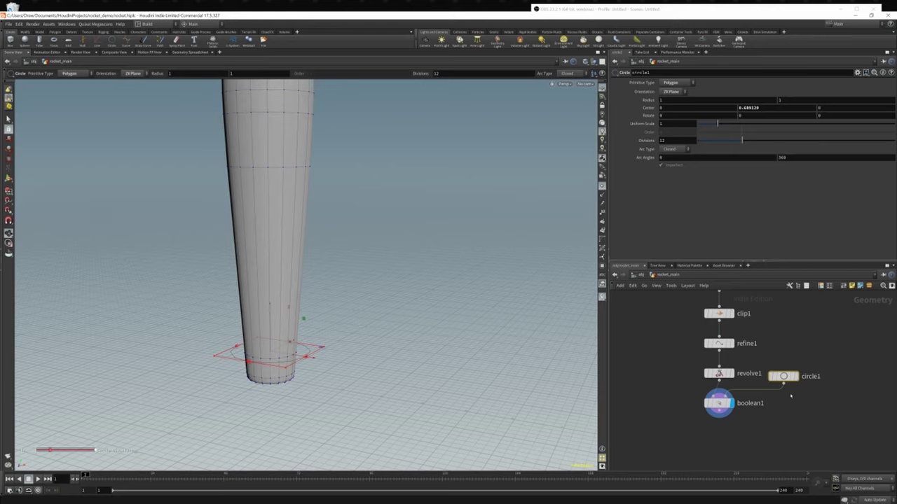
- Enable the A-B Seams output edge group on boolean1
mouse_move(717, 403)
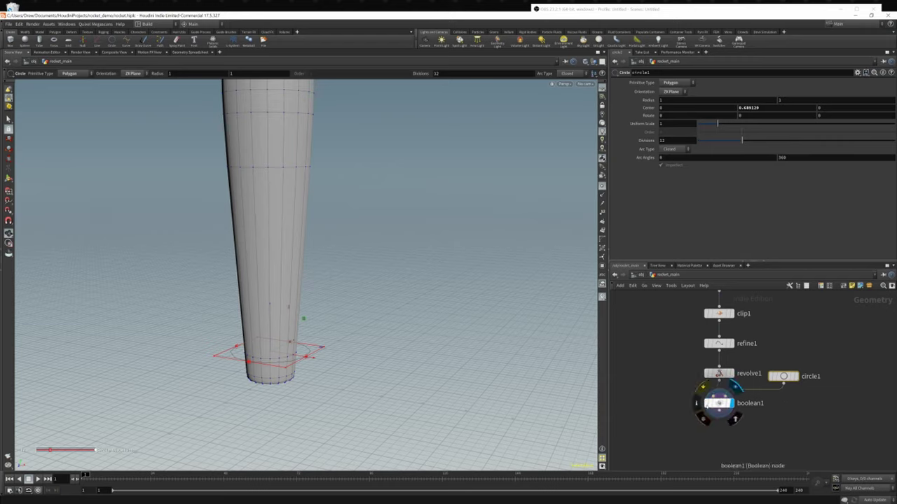
click(716, 404)
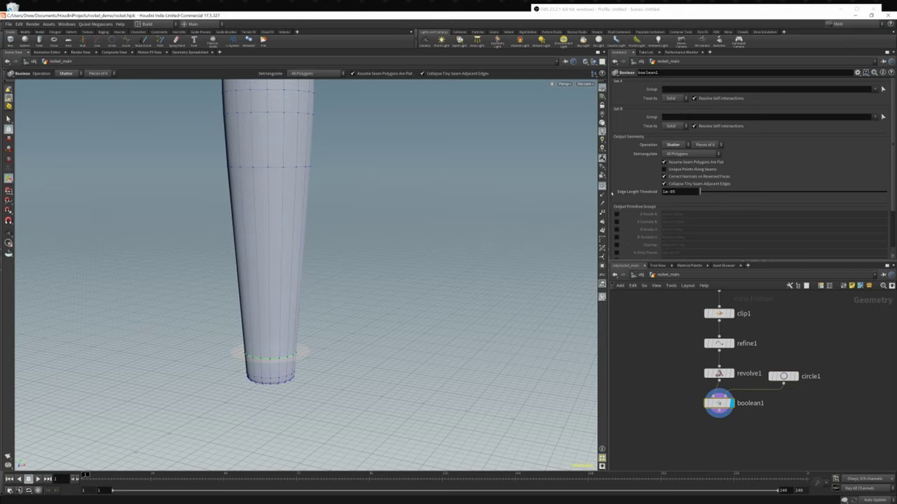
scroll(646, 237, down, 3)
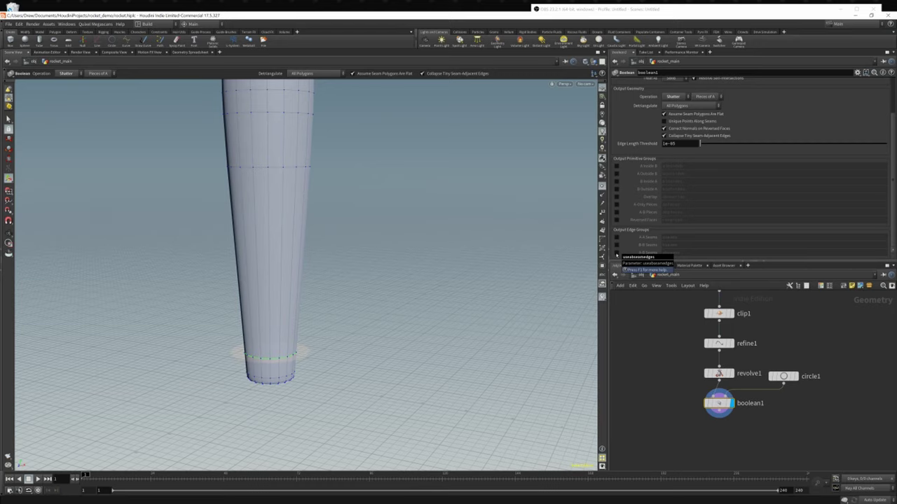
click(617, 254)
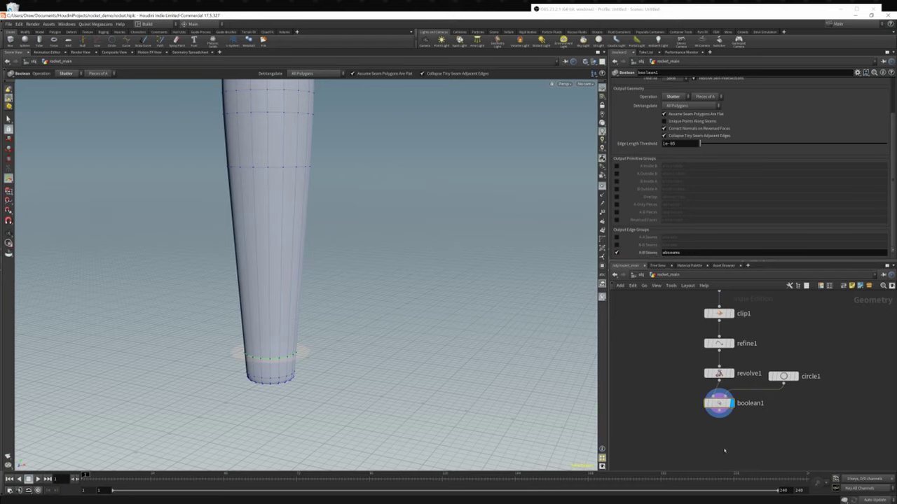
- Add a PolyBevel node after boolean1 and display it
key(Tab)
text(polybev)
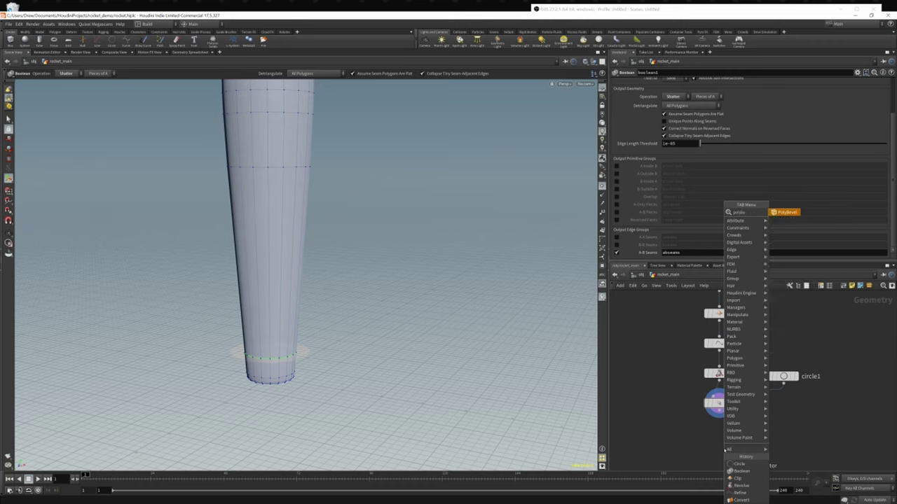
key(Return)
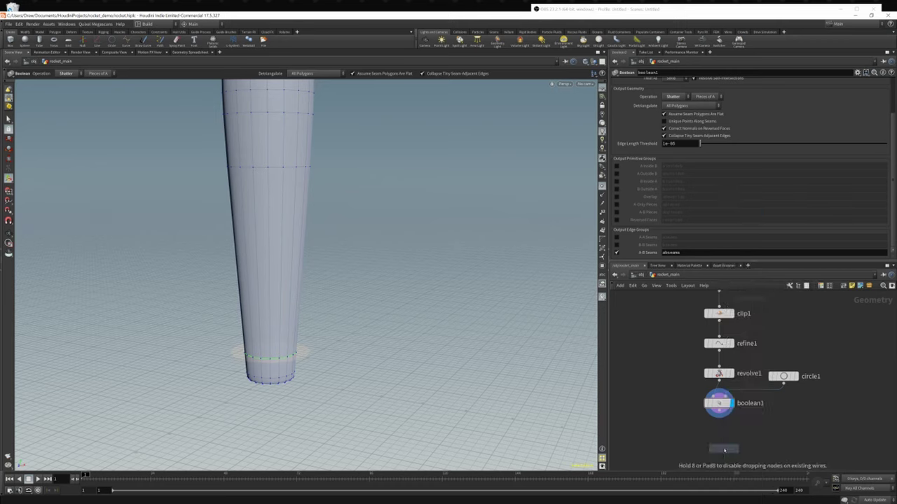
click(719, 431)
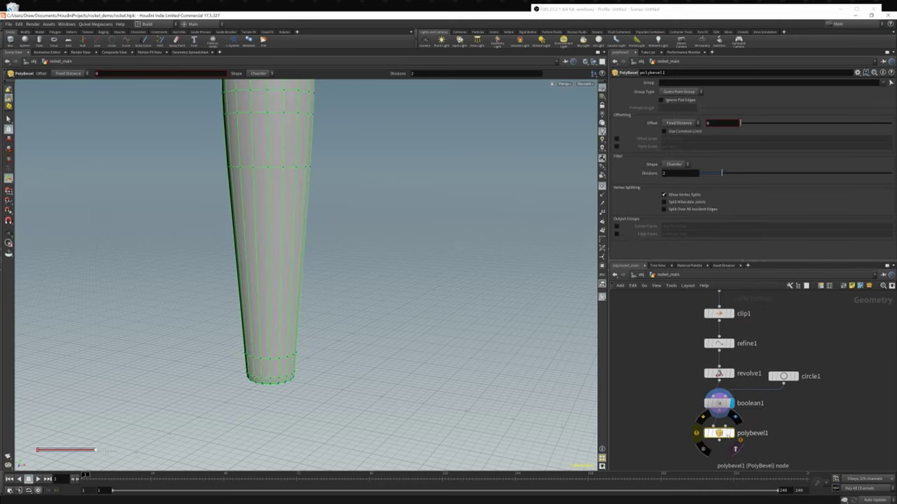
click(732, 433)
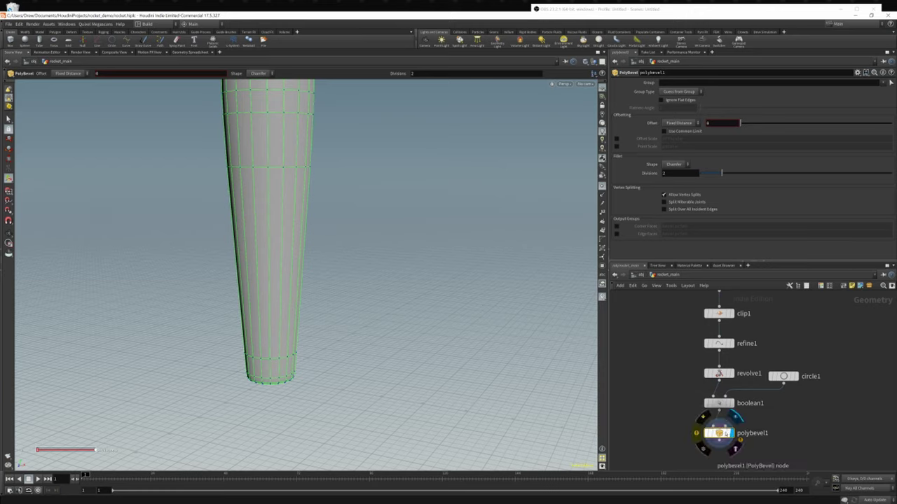
- Limit polybevel1 to the abseams edge group and set its offset to about 0.046
click(883, 82)
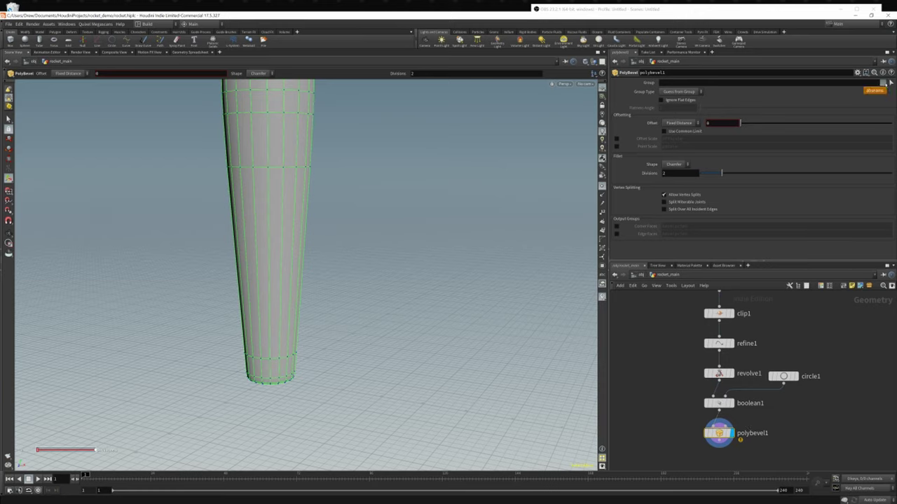
click(883, 89)
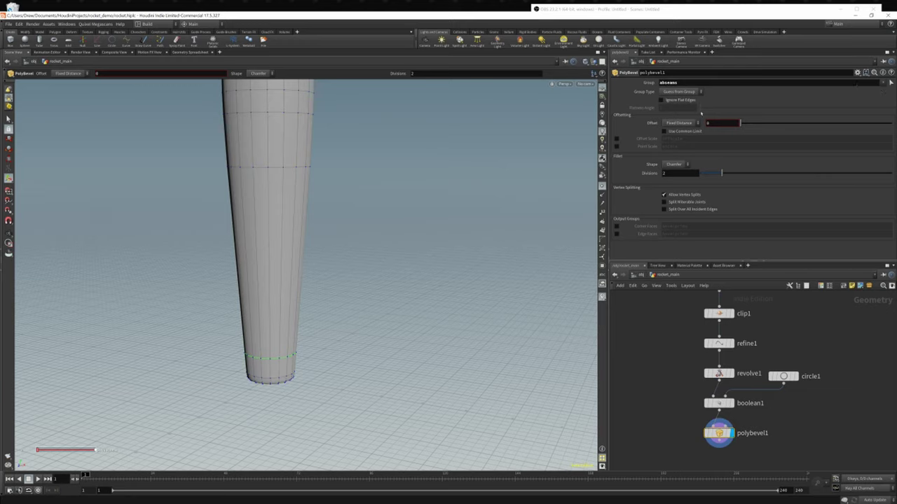
mouse_move(740, 123)
mouse_down()
mouse_move(767, 122)
mouse_move(748, 121)
mouse_up()
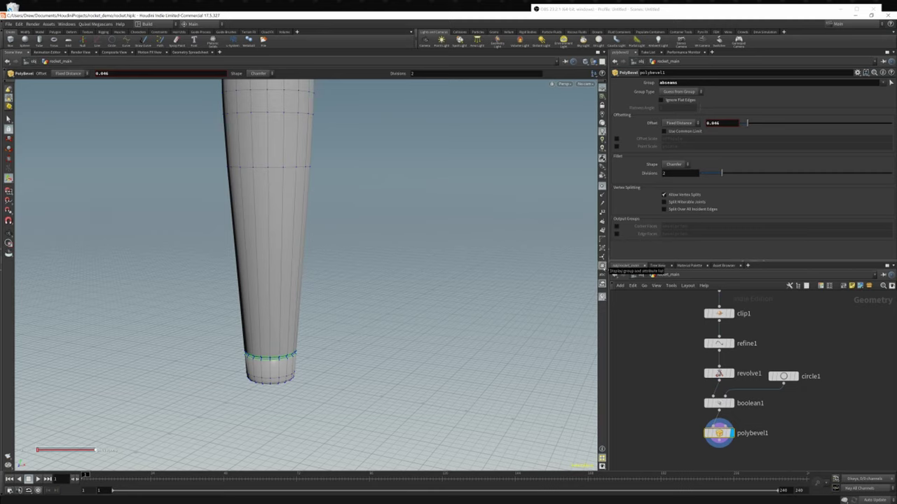
- Show the group and attribute list in the viewport and filter it to edge groups
click(602, 266)
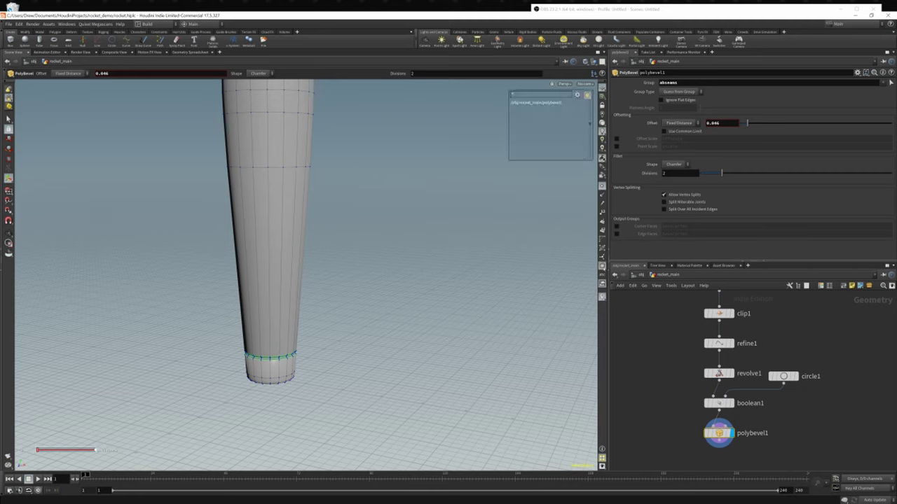
click(576, 95)
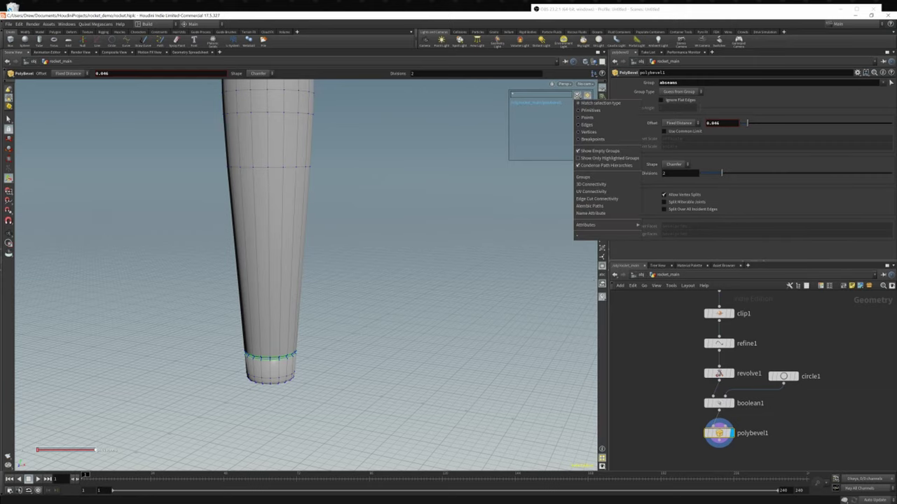
click(584, 124)
- Examine the bevelled seam near the rocket's base from several angles and review boolean1's seam output settings
alt+right_drag(307, 278, 414, 327)
alt+drag(415, 326, 401, 365)
alt+middle_drag(402, 365, 456, 351)
alt+right_drag(455, 351, 505, 372)
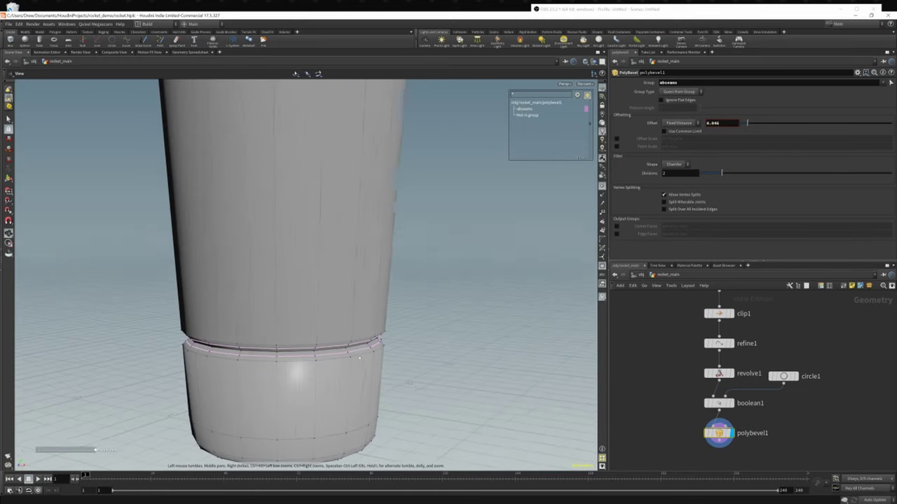
alt+middle_drag(505, 371, 483, 371)
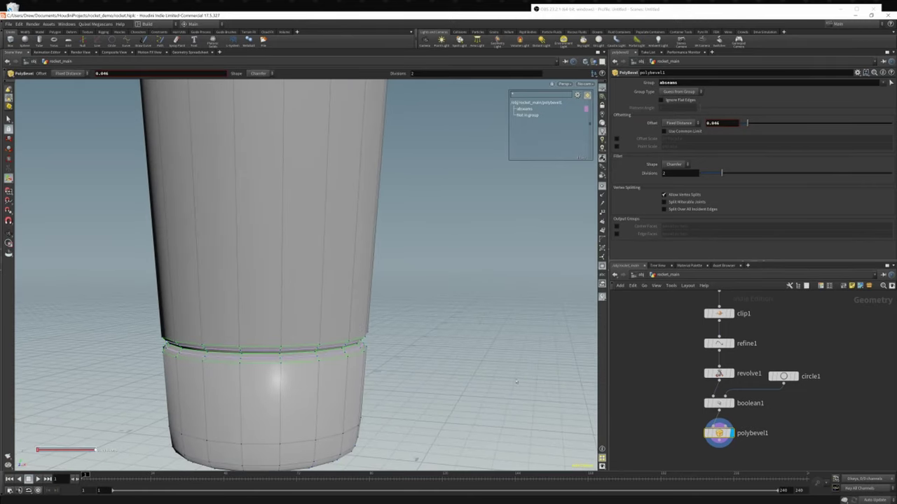
alt+right_drag(516, 382, 477, 365)
alt+drag(478, 365, 461, 338)
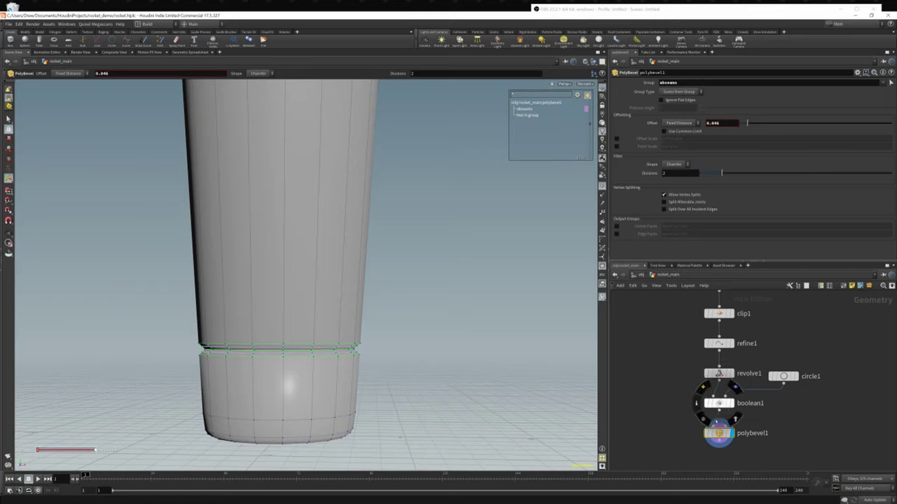
click(718, 403)
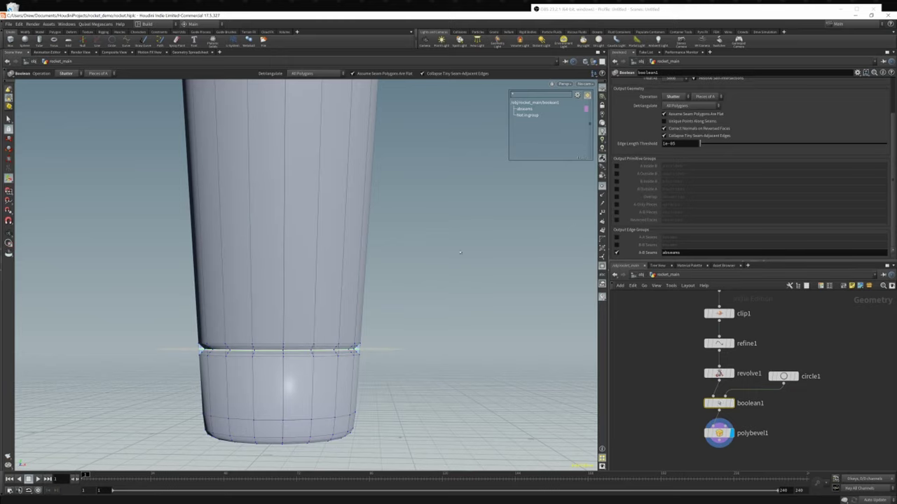
alt+drag(302, 294, 330, 322)
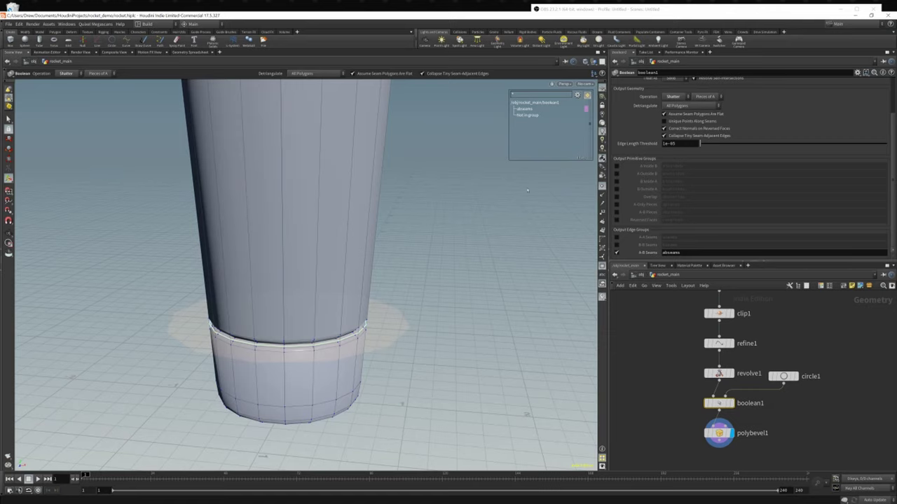
alt+drag(271, 360, 324, 342)
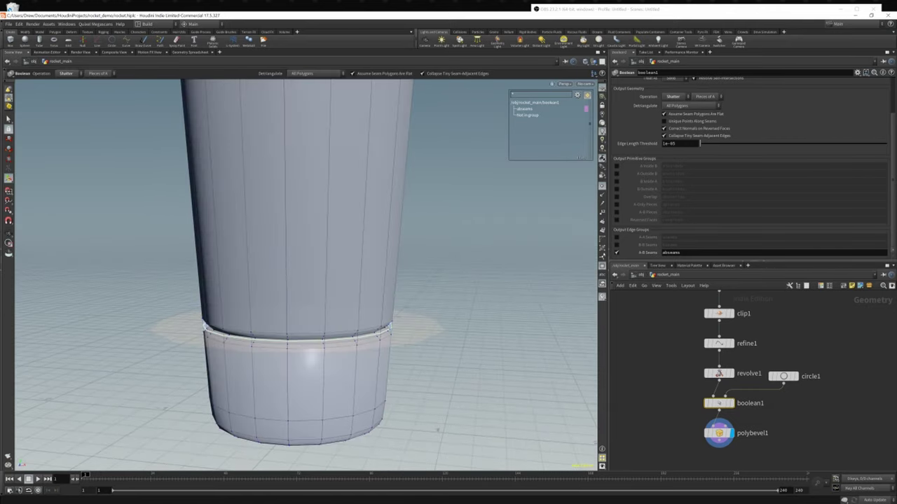
scroll(760, 215, up, 2)
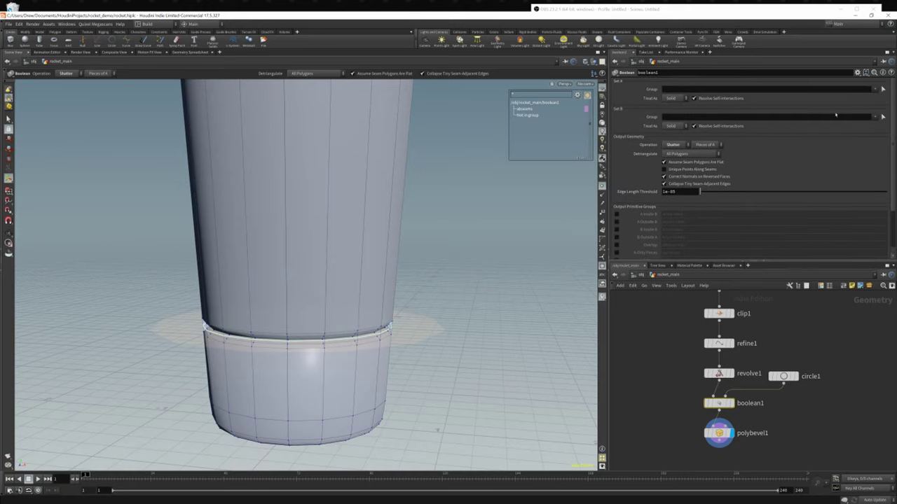
- Reduce polybevel1's offset to 0.0168 for a much narrower bevel along the seam
click(715, 433)
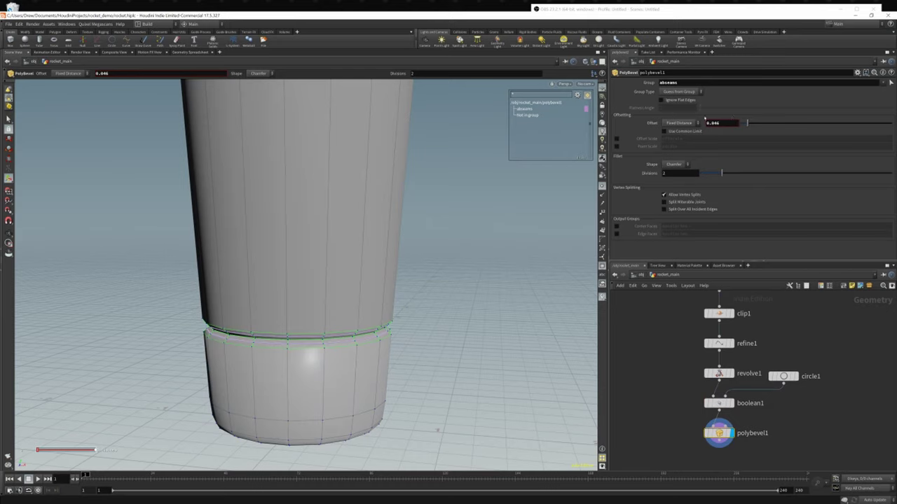
middle_click(723, 123)
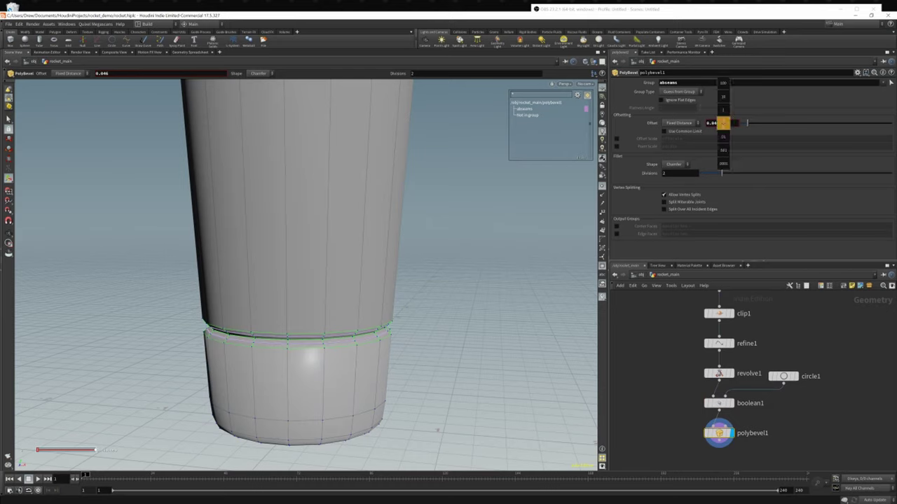
middle_click(724, 123)
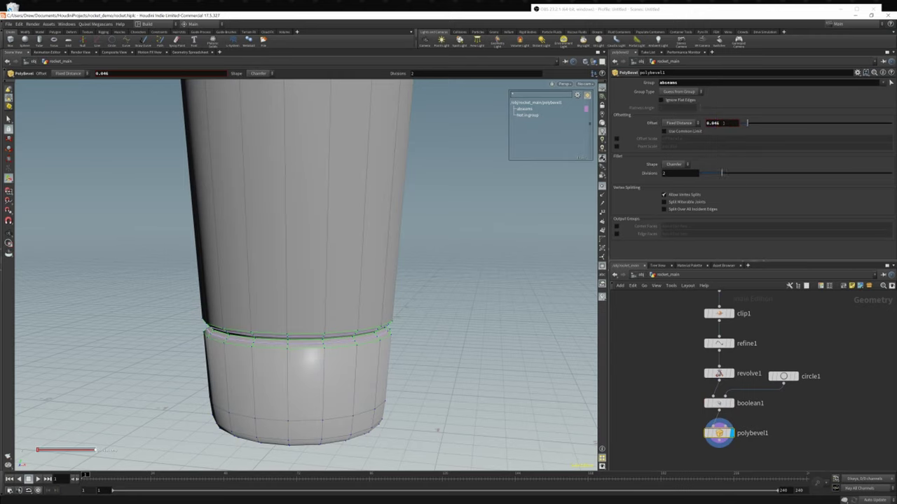
middle_drag(724, 123, 723, 163)
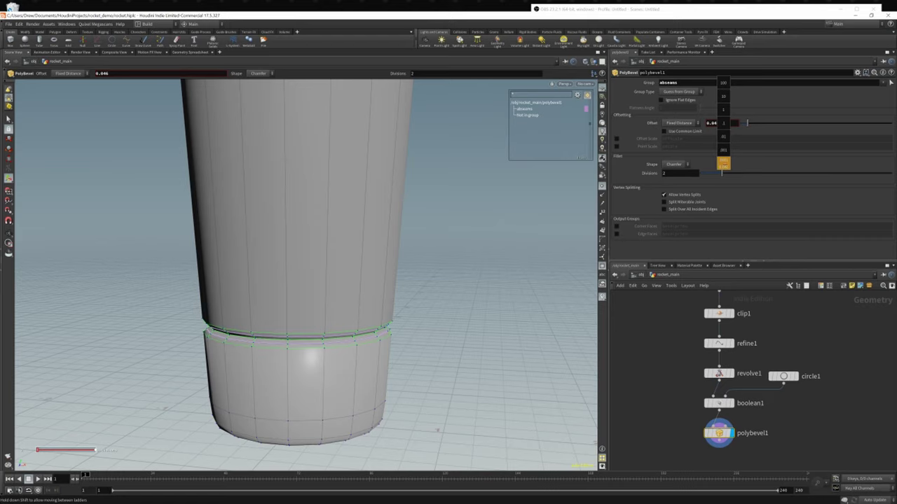
middle_drag(723, 163, 638, 163)
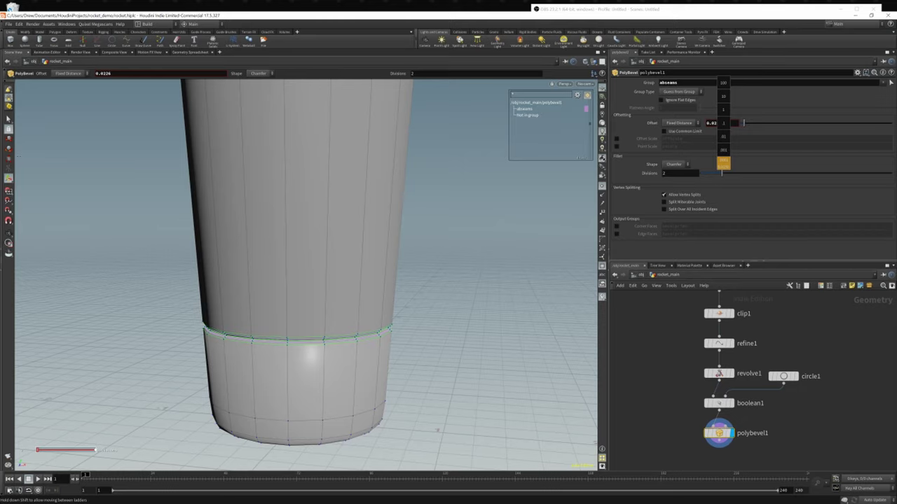
middle_drag(723, 163, 723, 163)
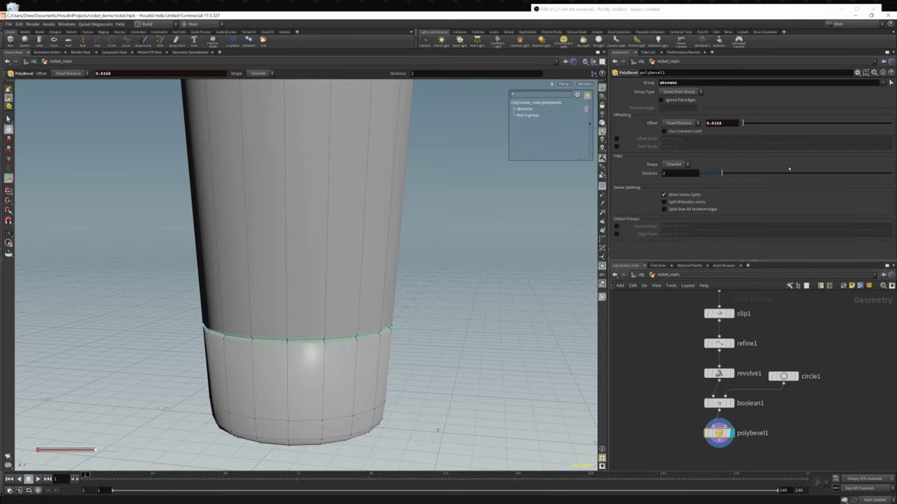
- Lower circle1 towards the rocket's base, to a centre Y of about 0.43
alt+right_drag(382, 271, 434, 308)
alt+drag(435, 309, 404, 334)
alt+right_drag(404, 334, 387, 304)
alt+drag(387, 304, 448, 343)
alt+right_drag(449, 343, 410, 311)
middle_drag(803, 398, 760, 429)
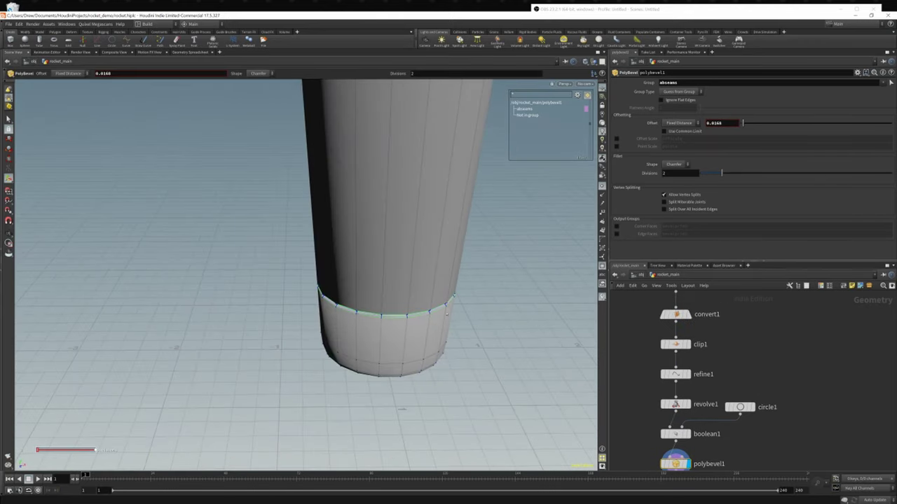
alt+drag(413, 329, 382, 280)
click(741, 408)
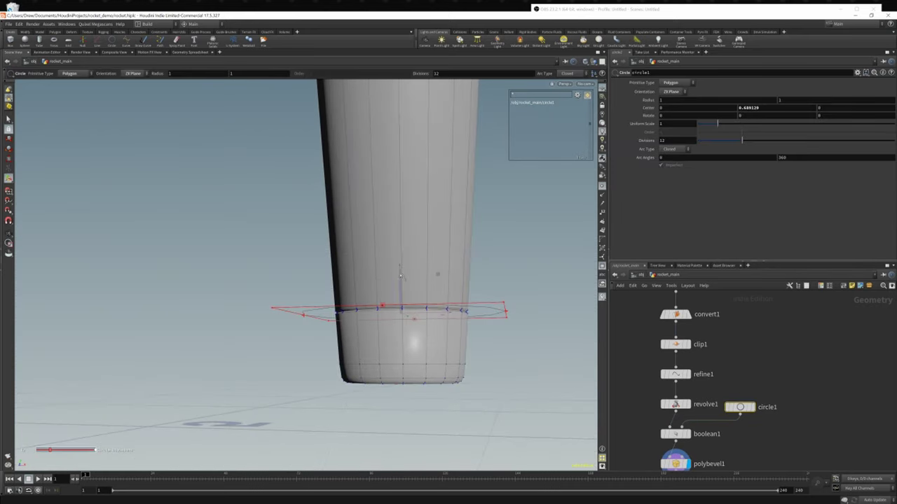
mouse_move(400, 274)
mouse_down()
mouse_move(407, 331)
mouse_move(408, 289)
mouse_move(396, 287)
mouse_up()
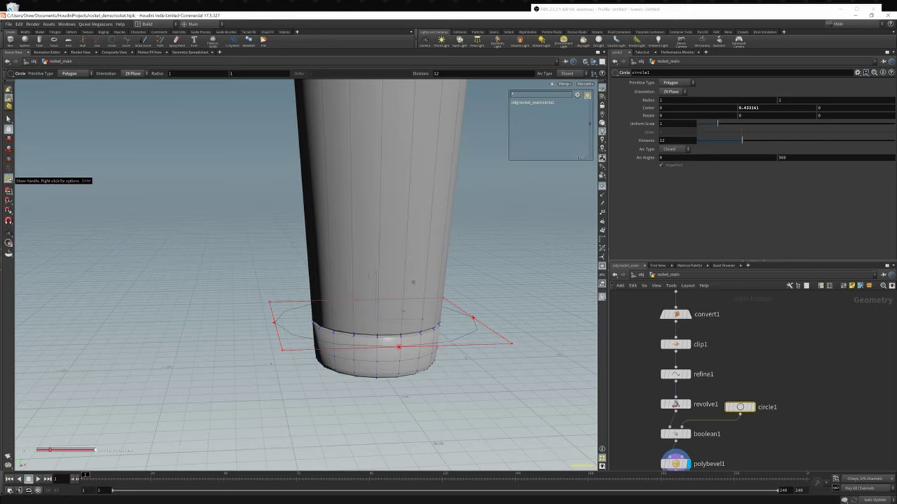
- Fine-tune circle1's height to a centre Y of about 0.245, so the seam sits just above the rocket's rounded bottom edge
alt+drag(309, 277, 423, 360)
scroll(357, 302, down, 4)
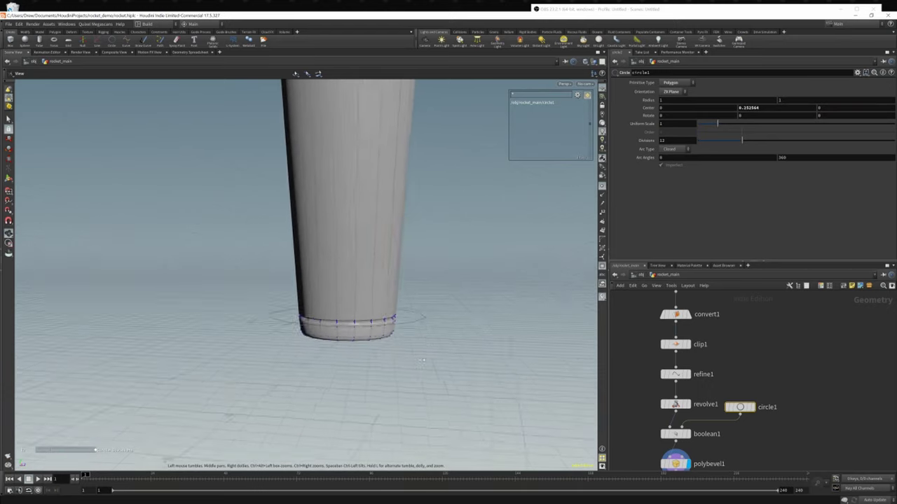
scroll(392, 347, up, 5)
alt+drag(325, 329, 372, 328)
scroll(345, 323, up, 5)
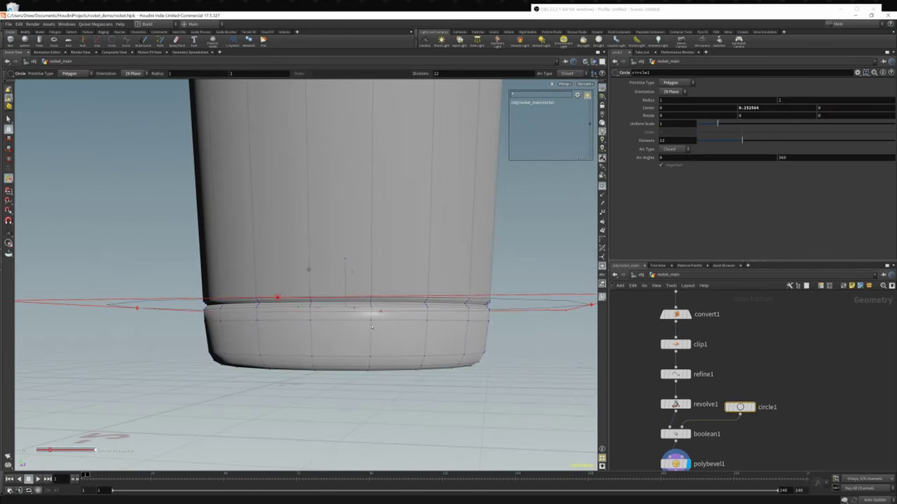
drag(345, 274, 372, 311)
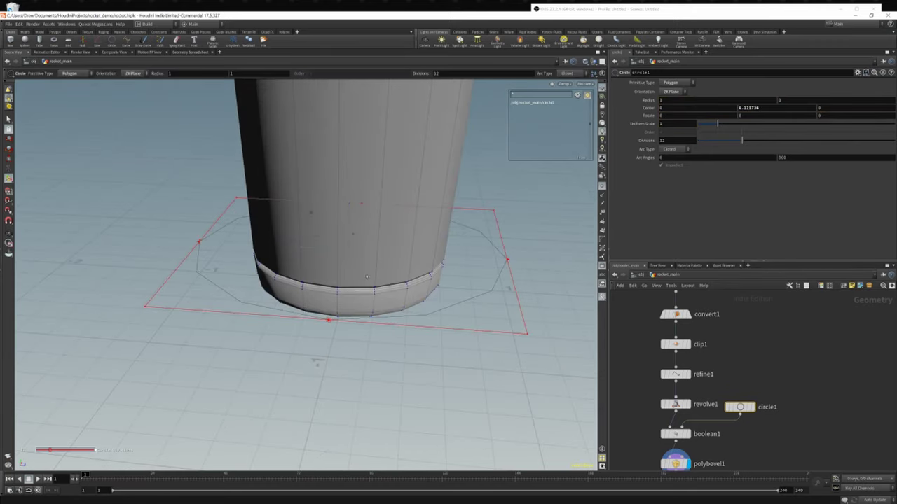
drag(348, 225, 348, 219)
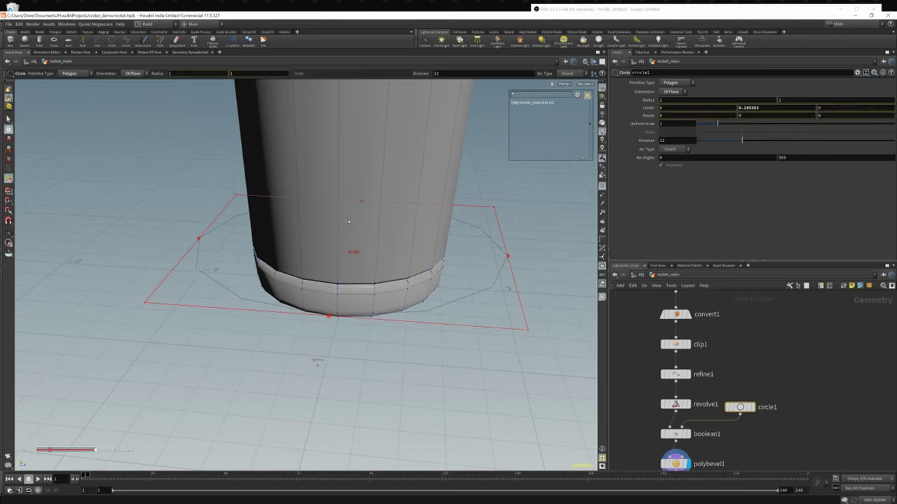
- Examine how the lowered seam looks on the rocket body, from close up and from farther away
alt+right_drag(348, 220, 312, 250)
alt+drag(312, 250, 361, 227)
alt+right_drag(361, 227, 260, 227)
alt+middle_drag(259, 227, 265, 308)
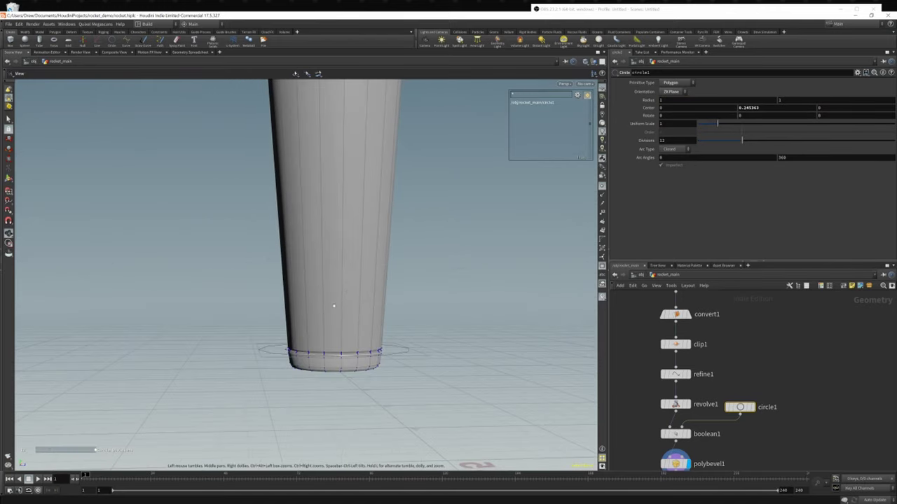
alt+right_drag(264, 308, 300, 292)
alt+middle_drag(300, 292, 344, 328)
alt+right_drag(344, 328, 343, 296)
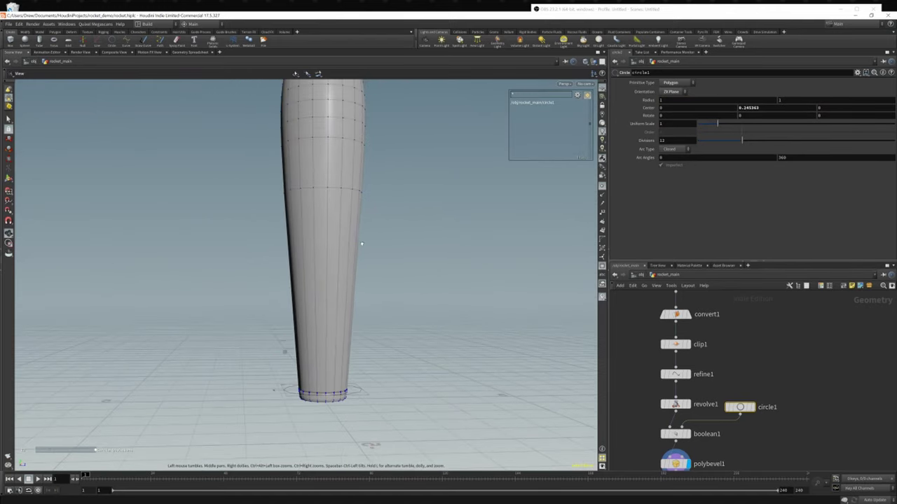
alt+right_drag(363, 246, 287, 252)
alt+drag(288, 252, 292, 281)
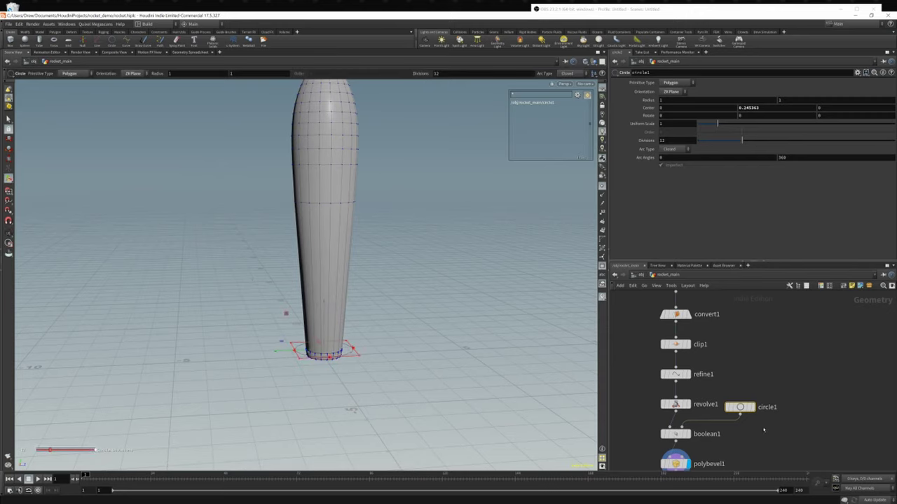
- Insert a Copy and Transform node between circle1 and boolean1 and set its total number of copies to 4
drag(740, 408, 776, 358)
alt+drag(305, 356, 272, 365)
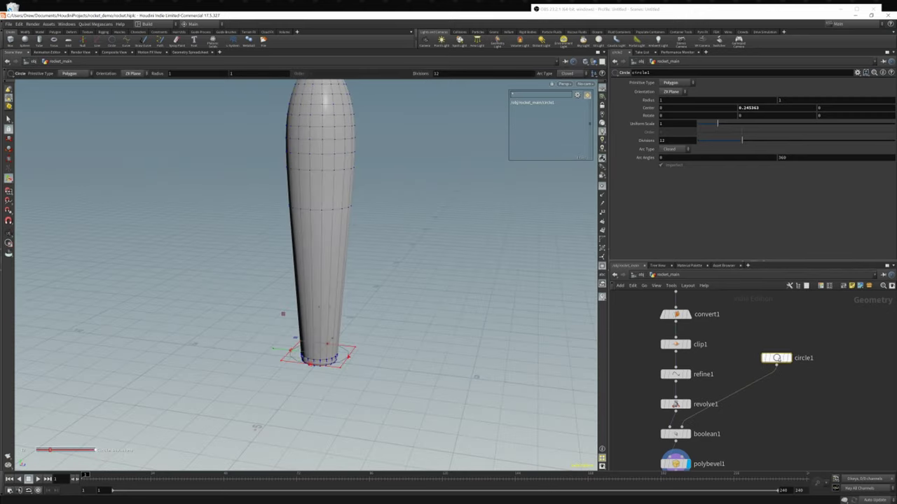
click(782, 401)
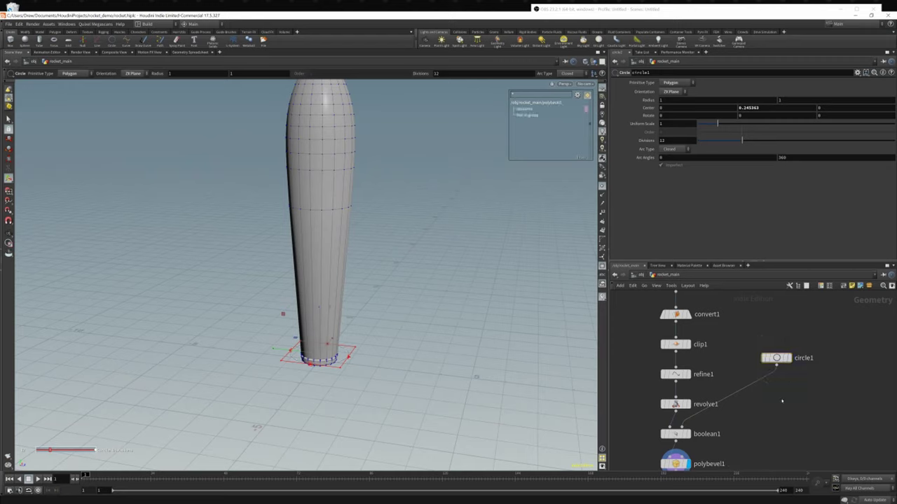
key(Tab)
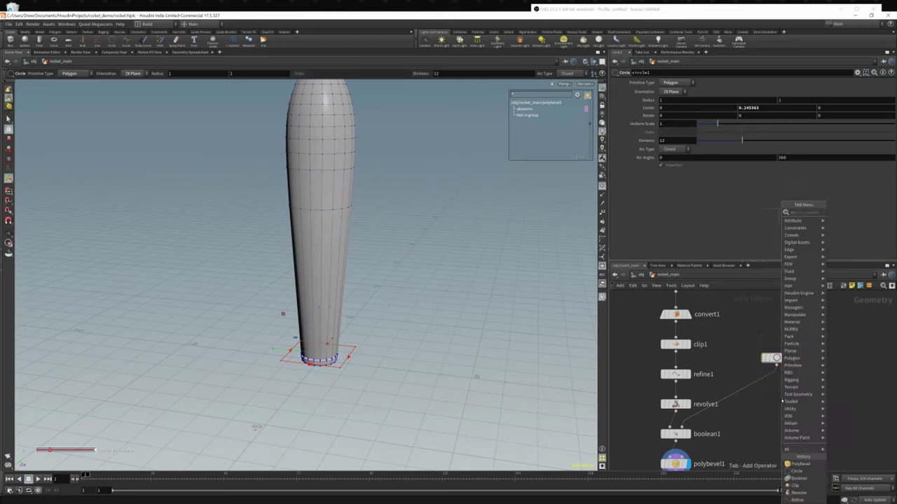
text(copy)
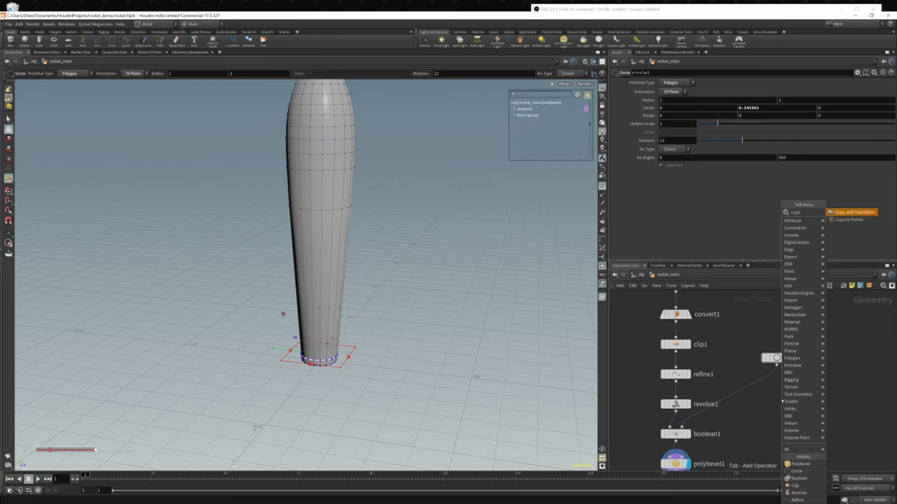
key(Return)
click(754, 387)
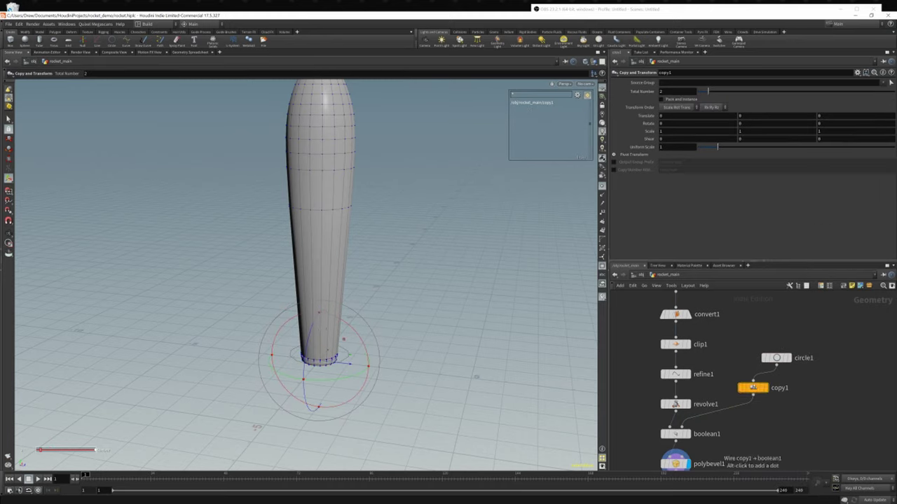
drag(754, 388, 766, 404)
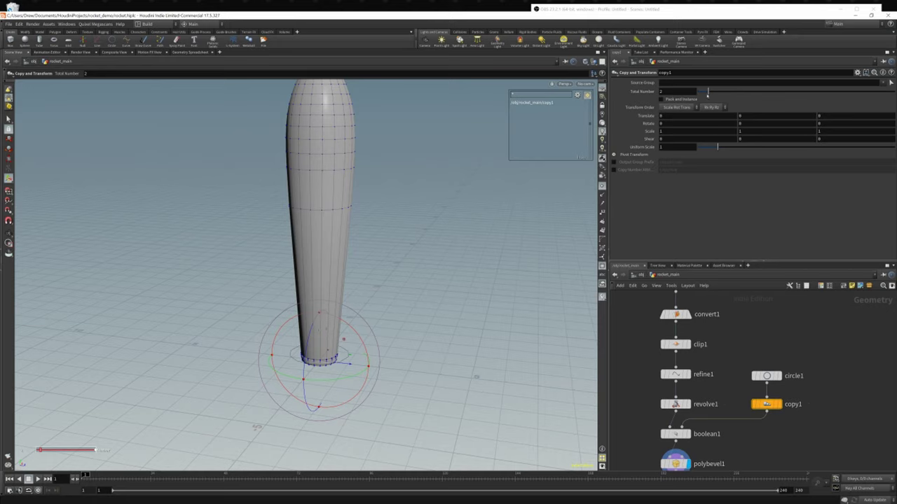
drag(709, 92, 729, 93)
drag(664, 92, 653, 92)
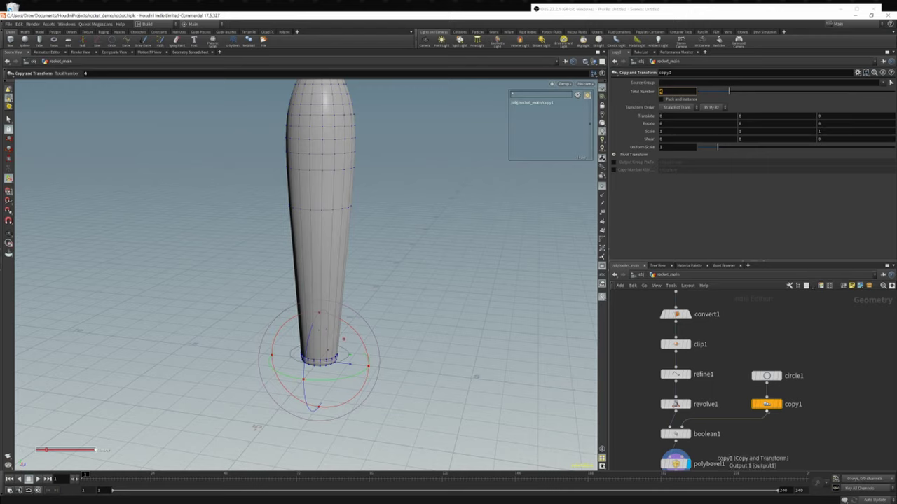
- Offset the copied circles upward by setting copy1's Y translation to about 2.93, spacing the seams along the rocket body
click(766, 405)
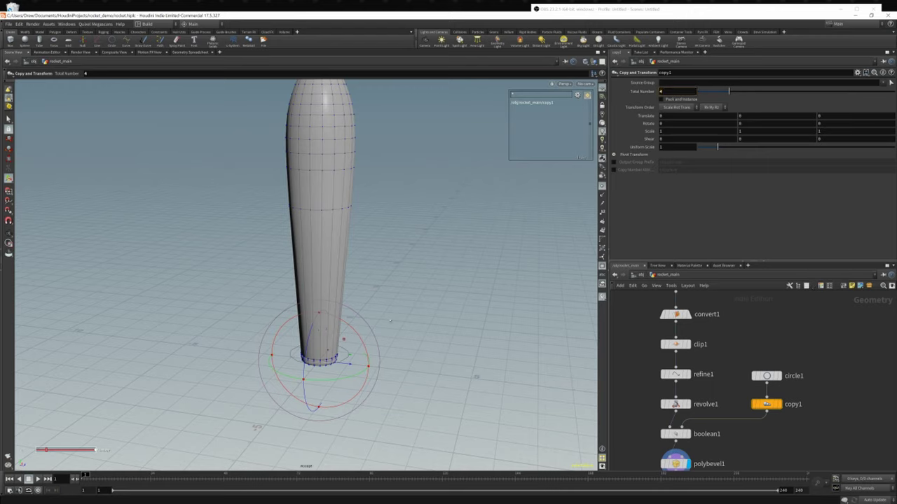
drag(320, 337, 339, 254)
alt+middle_drag(339, 254, 351, 346)
alt+drag(352, 345, 365, 377)
alt+middle_drag(350, 340, 351, 310)
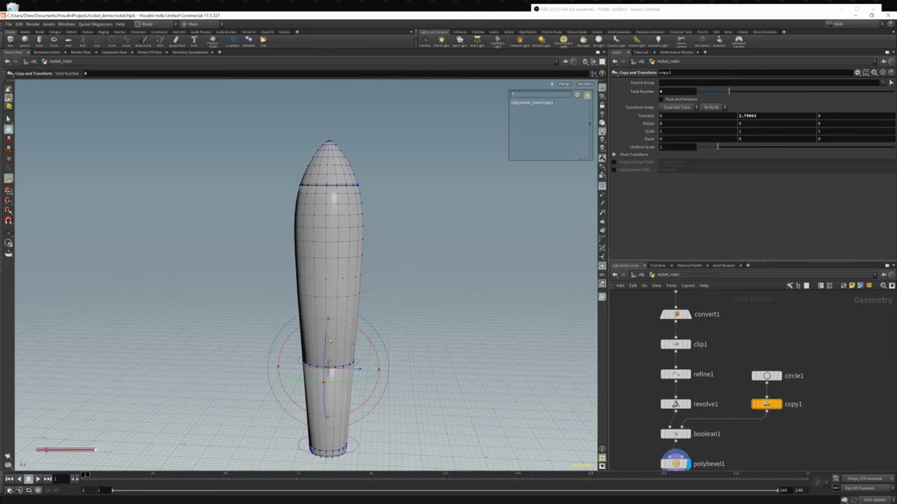
drag(331, 345, 334, 338)
alt+drag(335, 339, 283, 290)
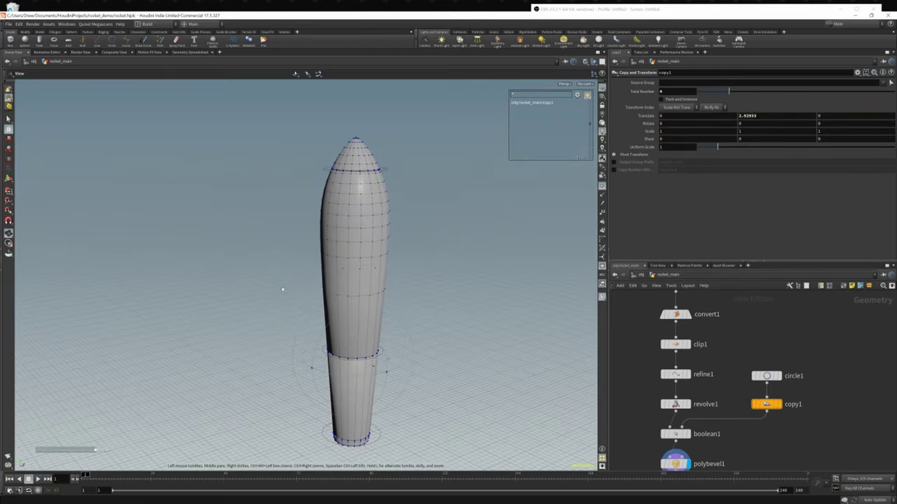
- Examine the copied circles and seams on the rocket body from above, from the side and close up
alt+drag(337, 266, 311, 250)
alt+right_drag(311, 250, 443, 287)
alt+drag(444, 287, 312, 421)
alt+middle_drag(311, 420, 314, 322)
alt+drag(314, 322, 310, 267)
alt+right_drag(311, 267, 387, 267)
alt+drag(323, 209, 326, 312)
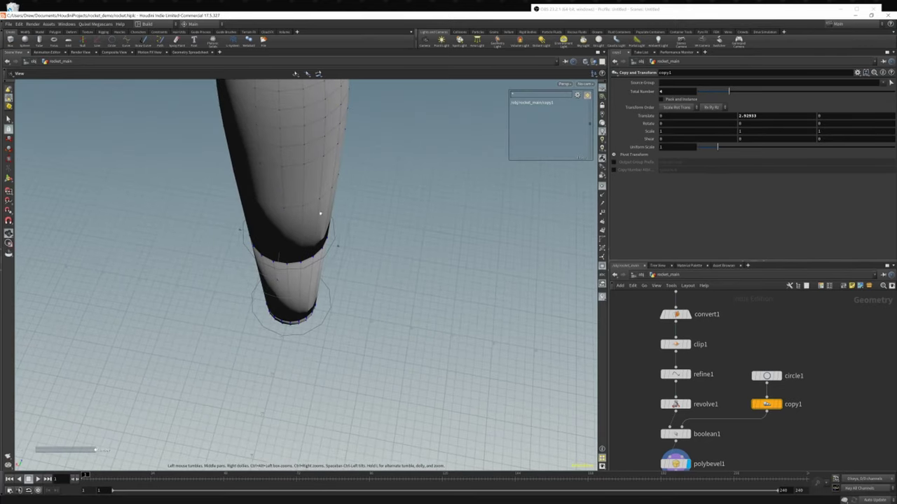
alt+drag(321, 213, 324, 165)
alt+right_drag(324, 165, 474, 158)
alt+drag(474, 157, 302, 236)
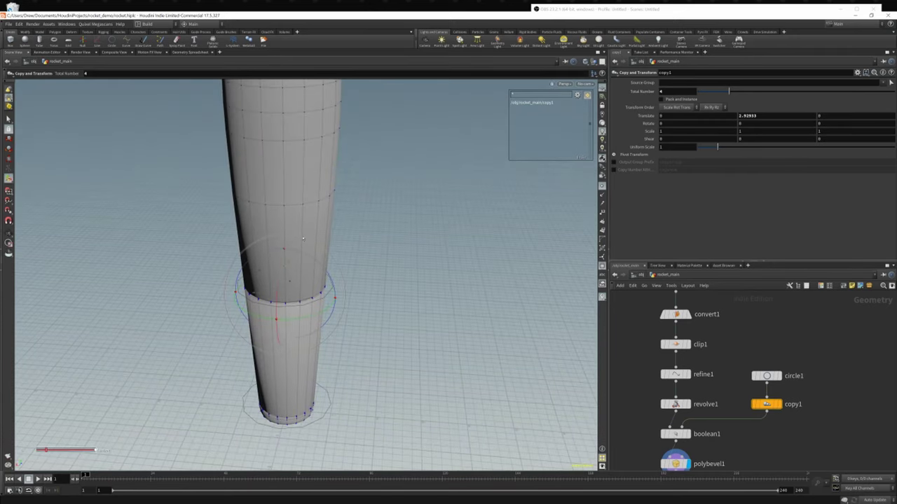
alt+drag(344, 238, 308, 192)
mouse_move(754, 389)
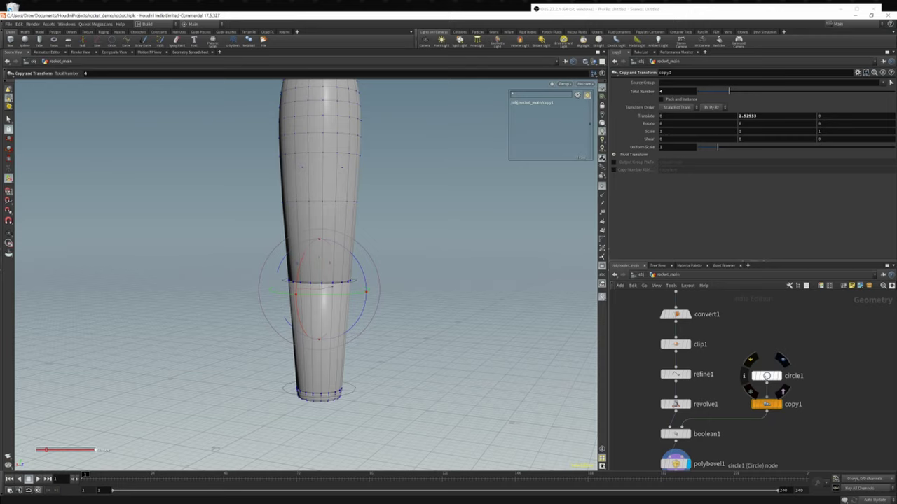
click(767, 375)
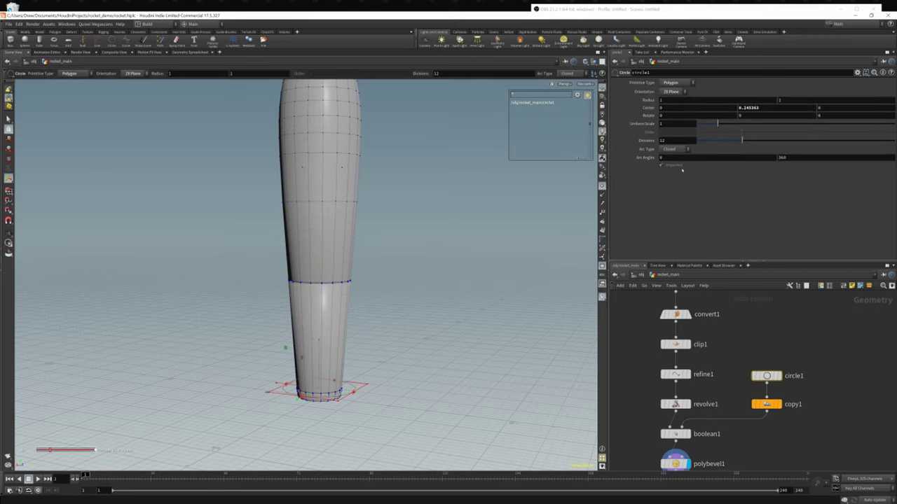
click(660, 100)
double_click(678, 101)
mouse_move(663, 408)
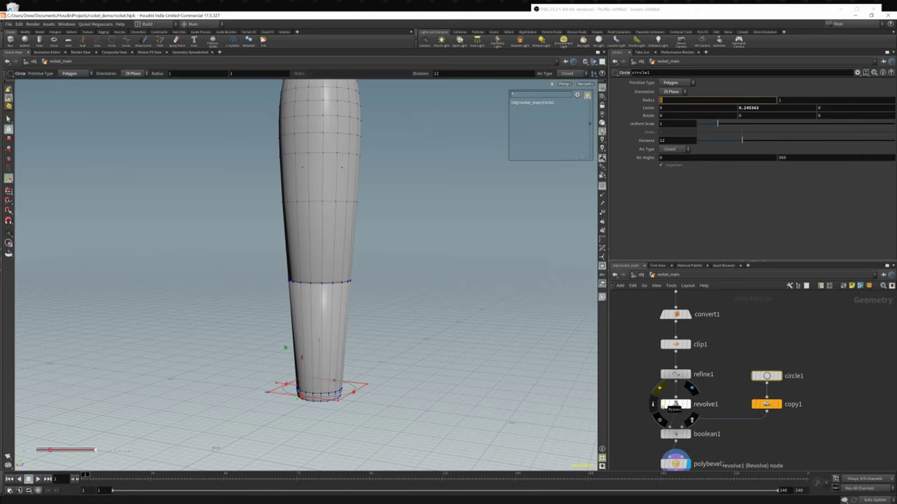
- Move revolve1 and its upstream nodes up and insert a Null node between revolve1 and boolean1
mouse_move(767, 377)
shift+drag(674, 405, 675, 358)
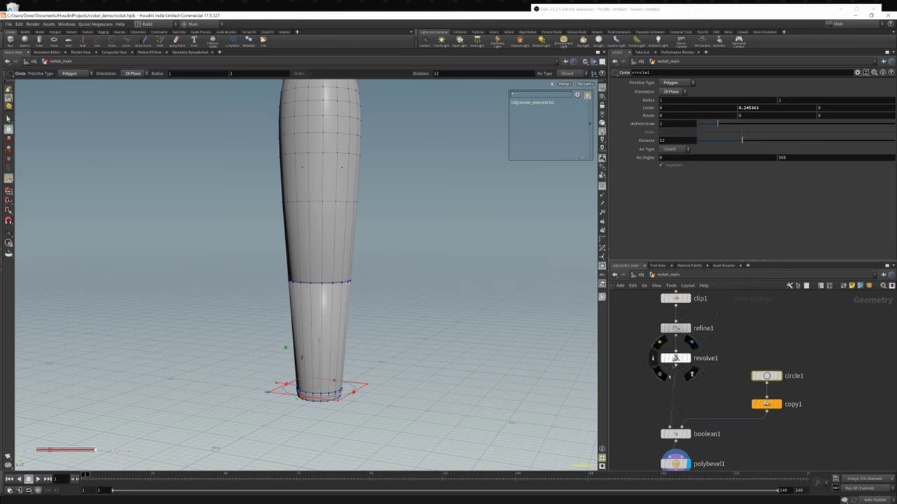
key(Tab)
text(null)
key(Return)
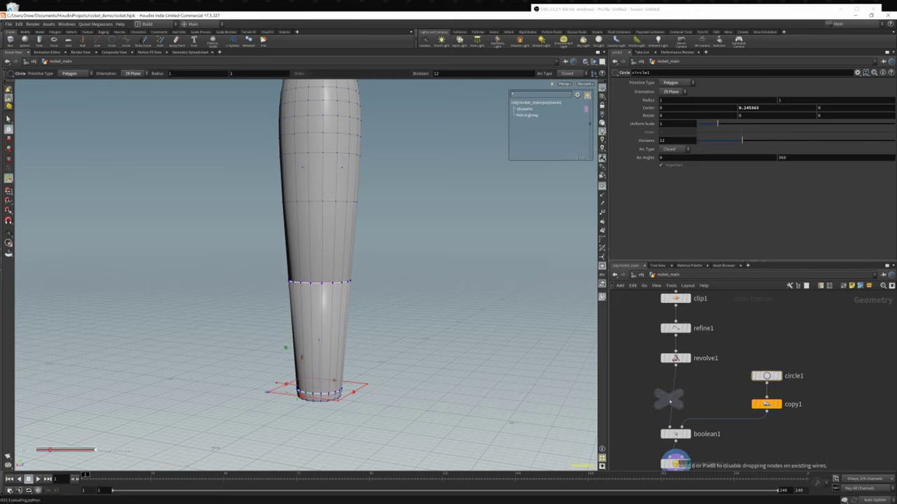
click(672, 403)
- Rename the new Null node to prebool and align revolve1 and its upstream nodes straight above it
click(688, 404)
drag(687, 405, 702, 405)
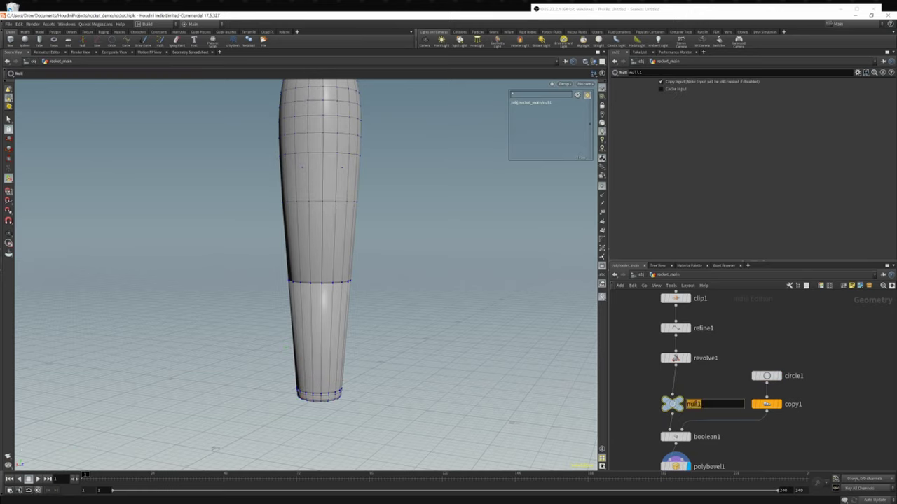
text(prebool)
key(Return)
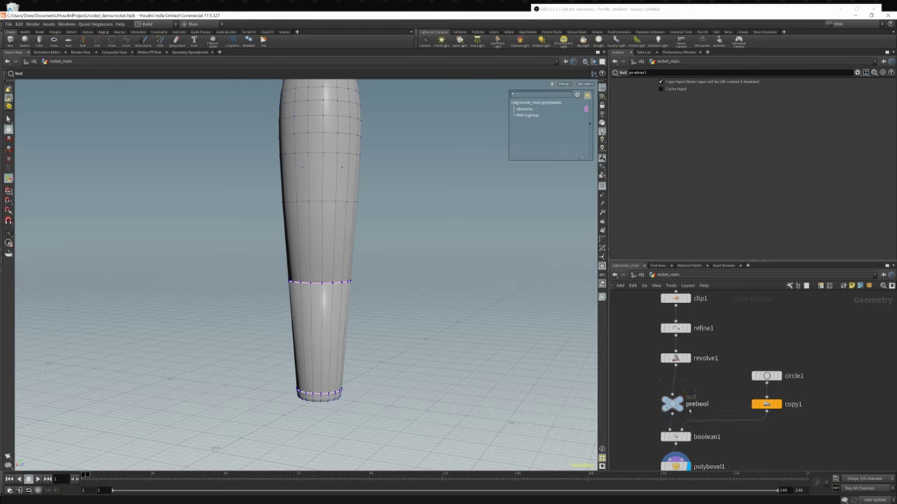
shift+drag(678, 361, 676, 344)
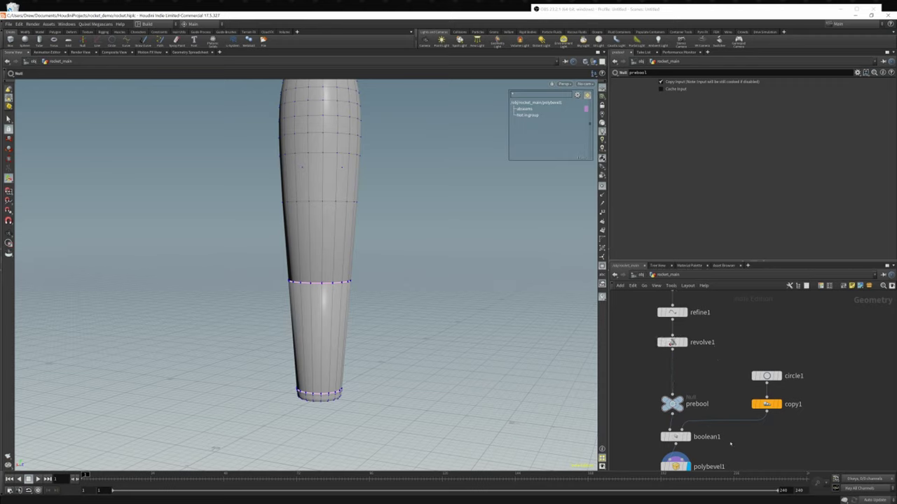
- Begin a bbox expression in the first radius value of circle1
click(766, 376)
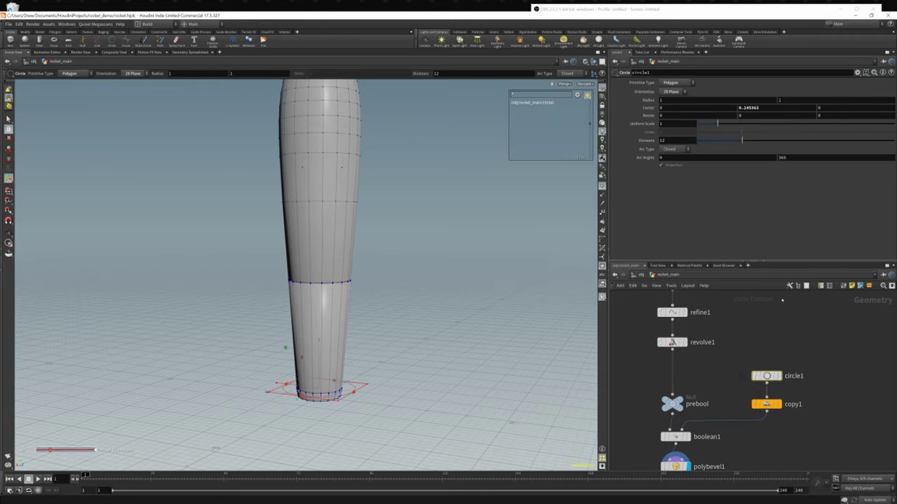
click(671, 100)
drag(667, 100, 660, 100)
text(bbox)
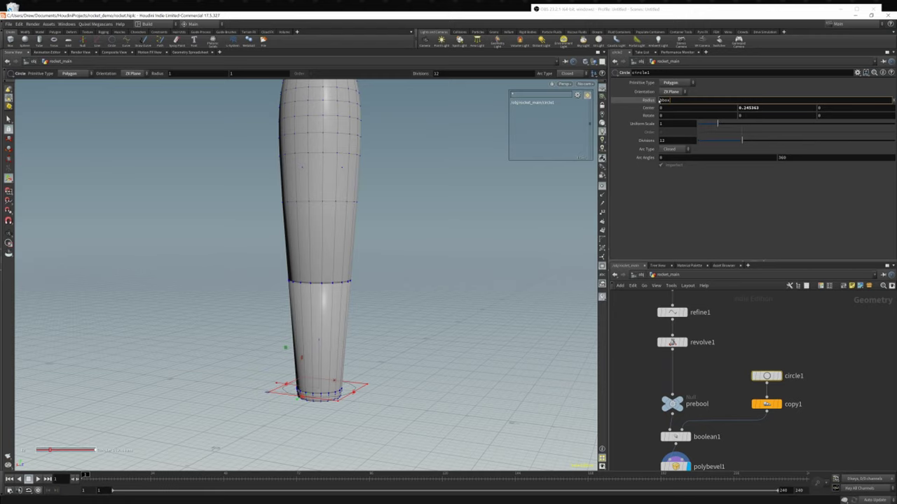
- Set circle1's first radius to the expression bbox("../prebool/",D_XSIZE)
text(("../)
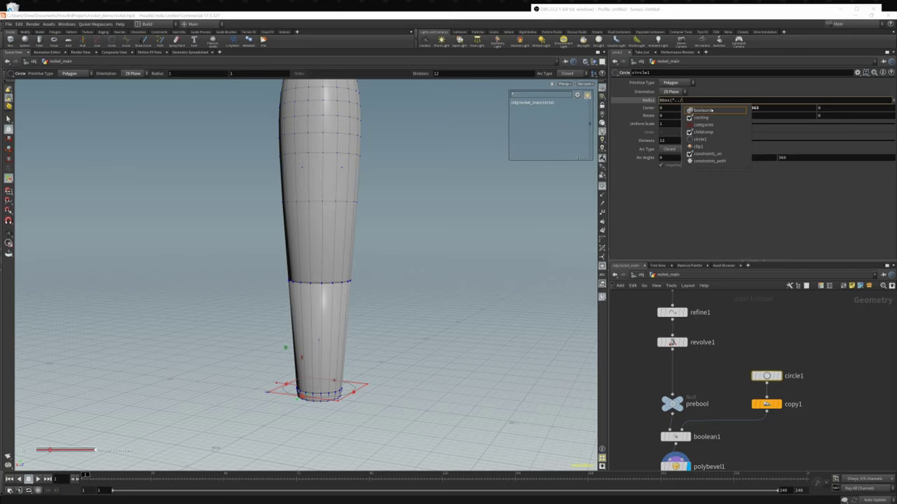
scroll(695, 140, down, 1)
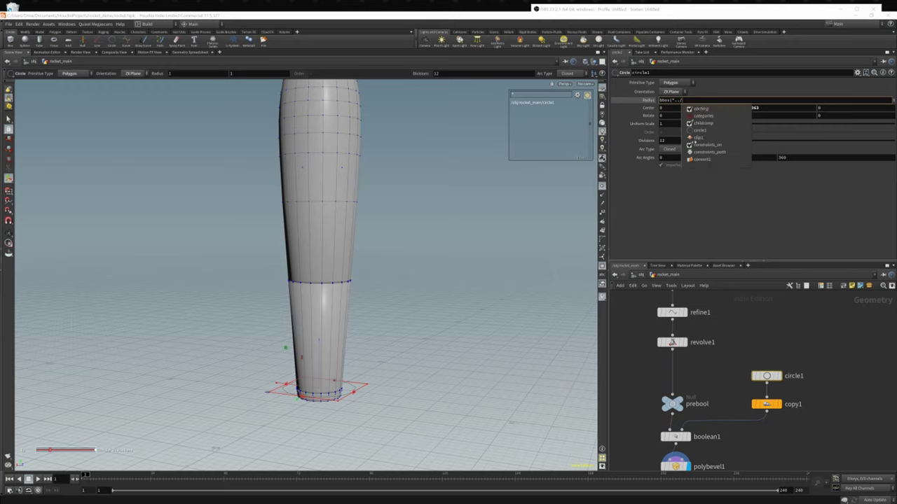
scroll(703, 149, up, 1)
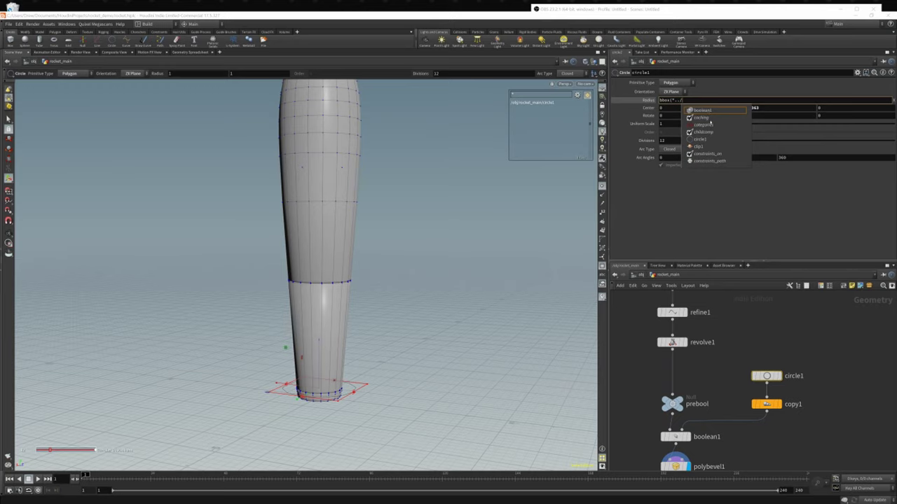
click(688, 101)
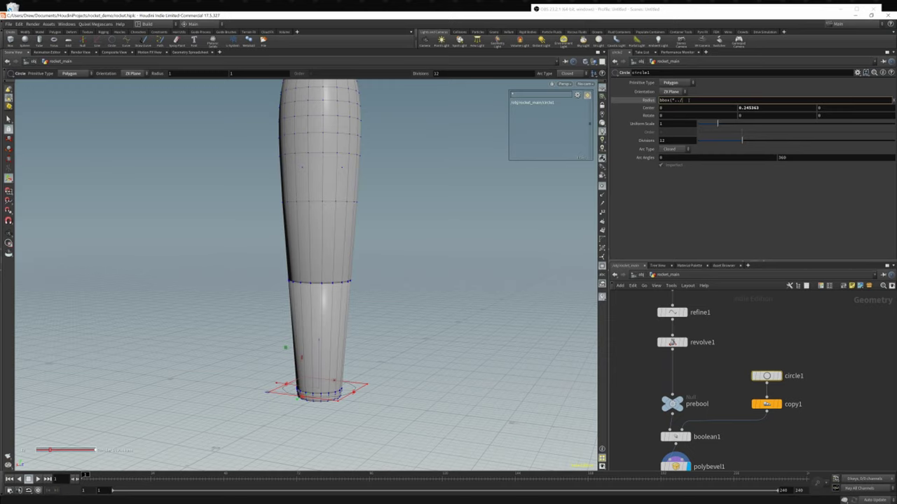
text(pre)
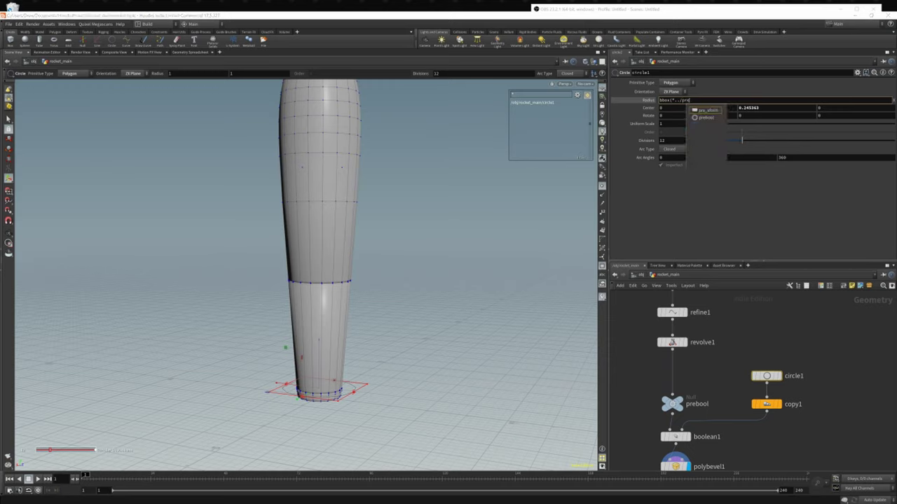
key(Down)
key(Down)
key(Return)
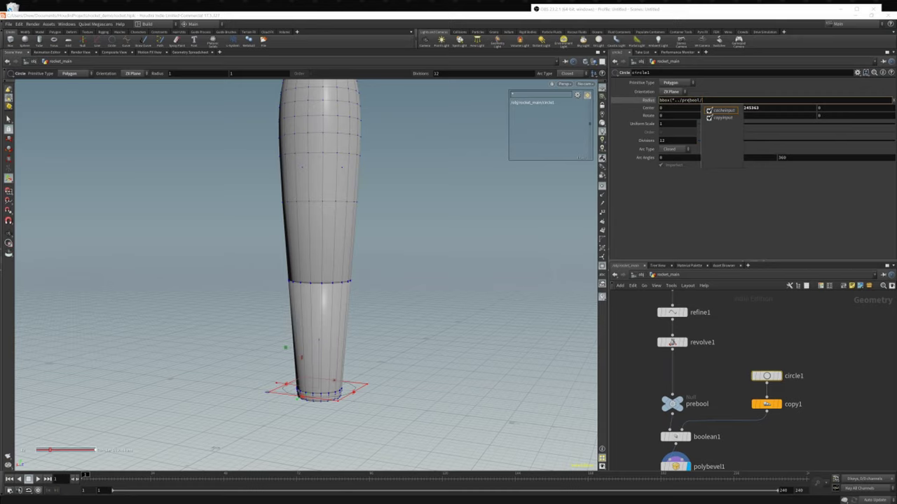
text(",)
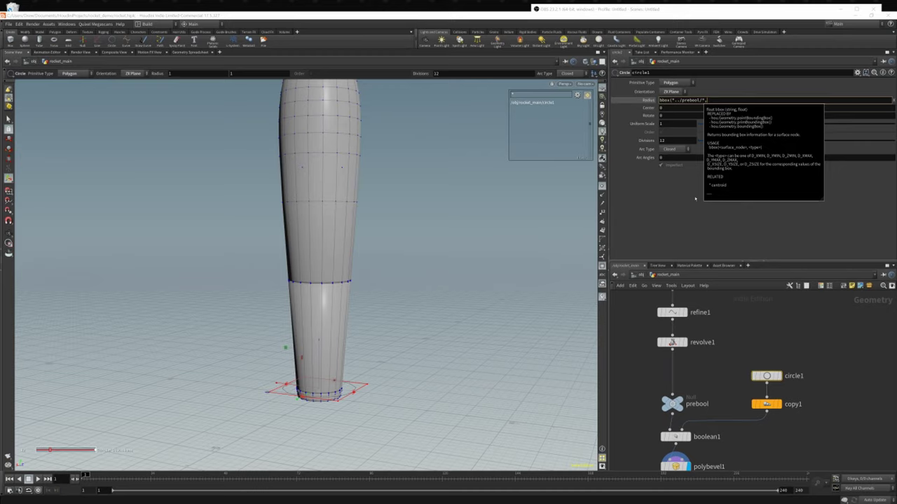
text(D)
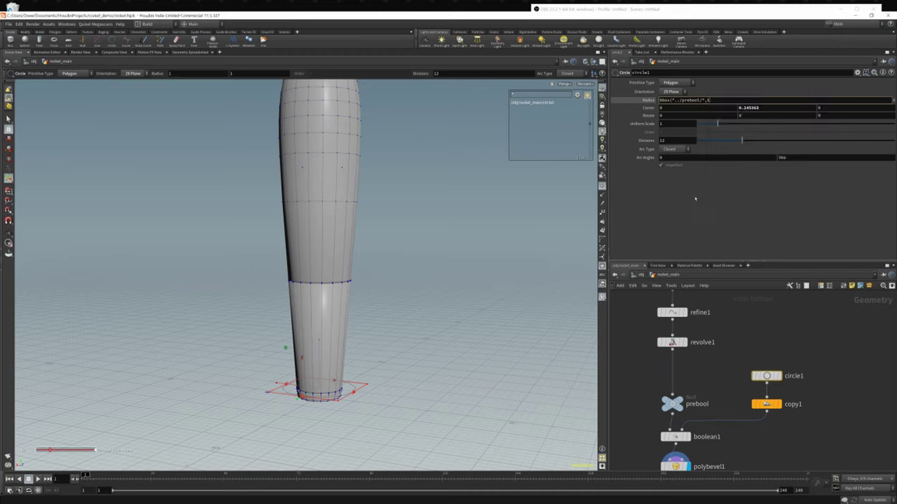
key(BackSpace)
text(D)
text(,X)
text(SIZE)
text())
key(Return)
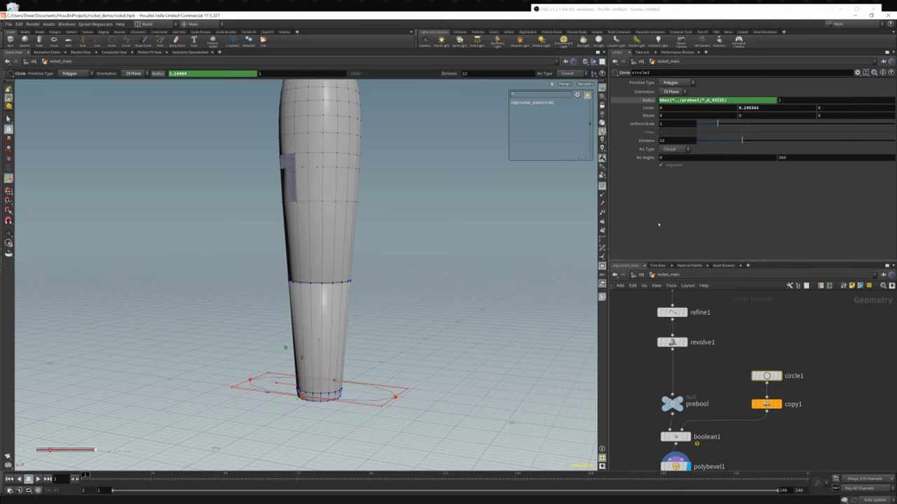
- Copy the first radius expression of circle1 into the second radius and change it to bbox("../prebool/",D_ZSIZE)
alt+drag(416, 340, 343, 398)
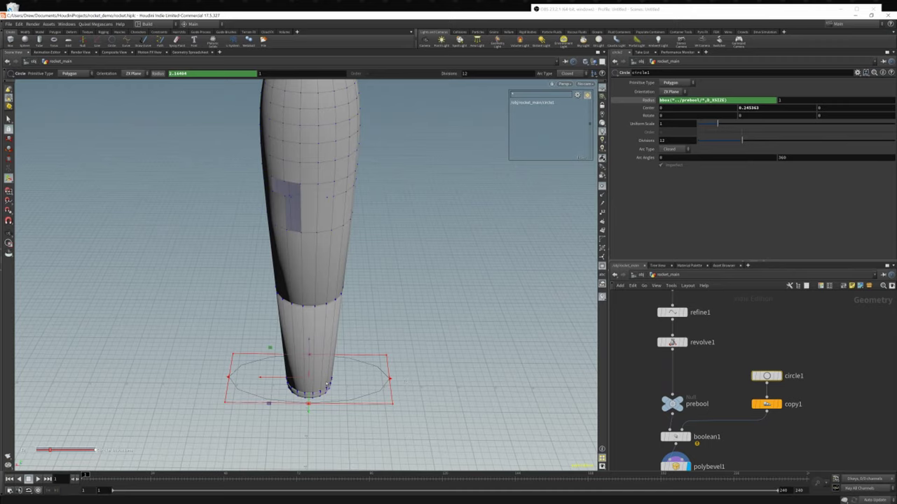
alt+right_drag(328, 383, 255, 318)
alt+drag(255, 318, 326, 322)
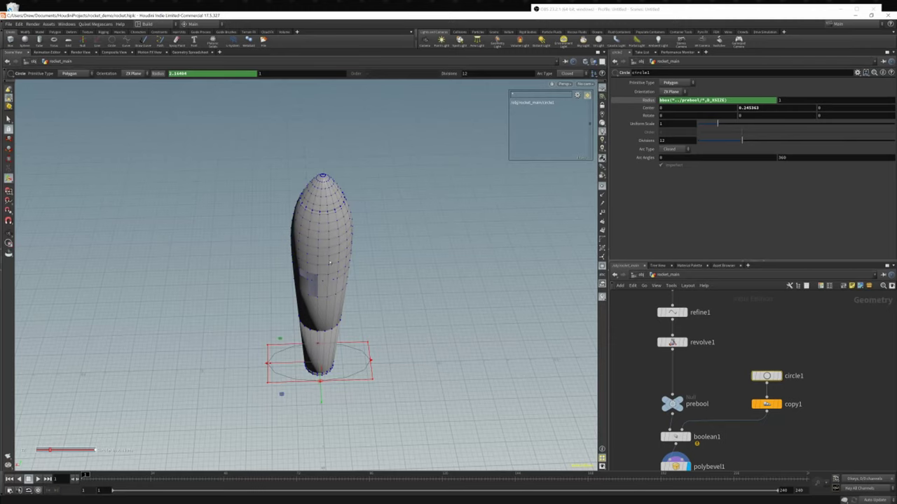
alt+drag(330, 263, 338, 287)
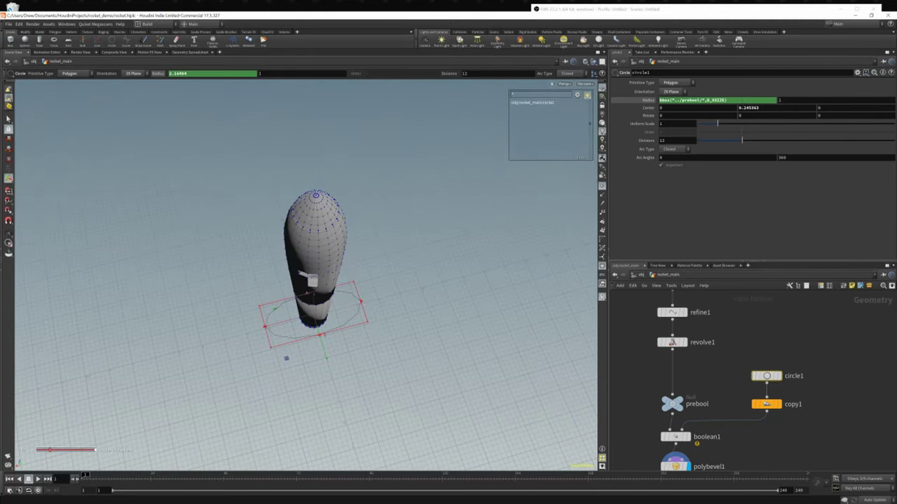
click(741, 101)
click(742, 100)
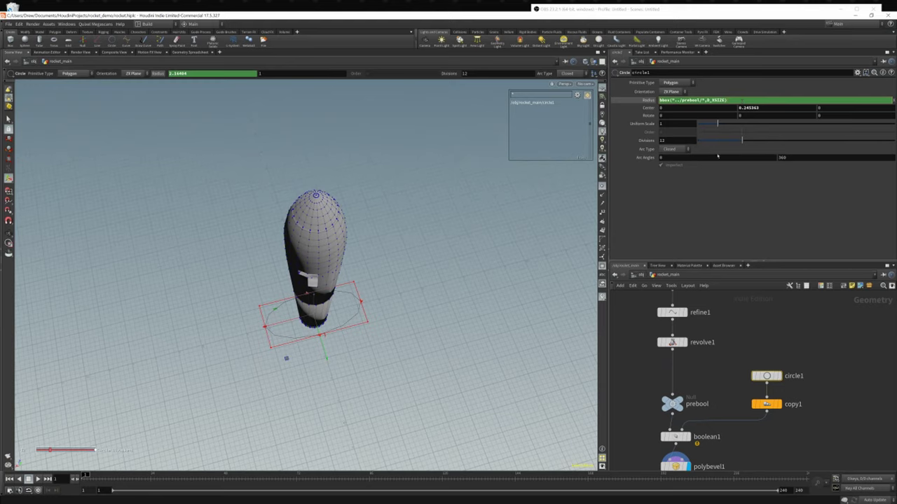
drag(742, 100, 655, 101)
key(ctrl+c)
click(811, 172)
click(791, 101)
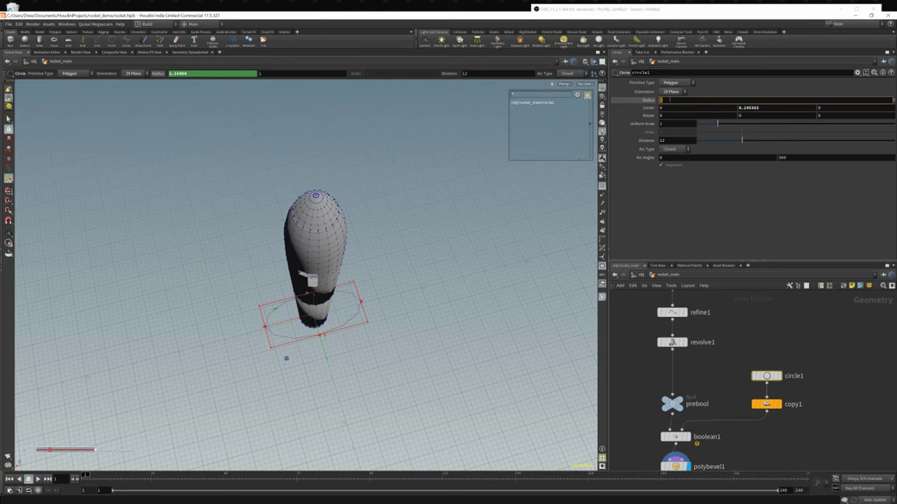
key(ctrl+v)
drag(712, 100, 715, 101)
click(768, 216)
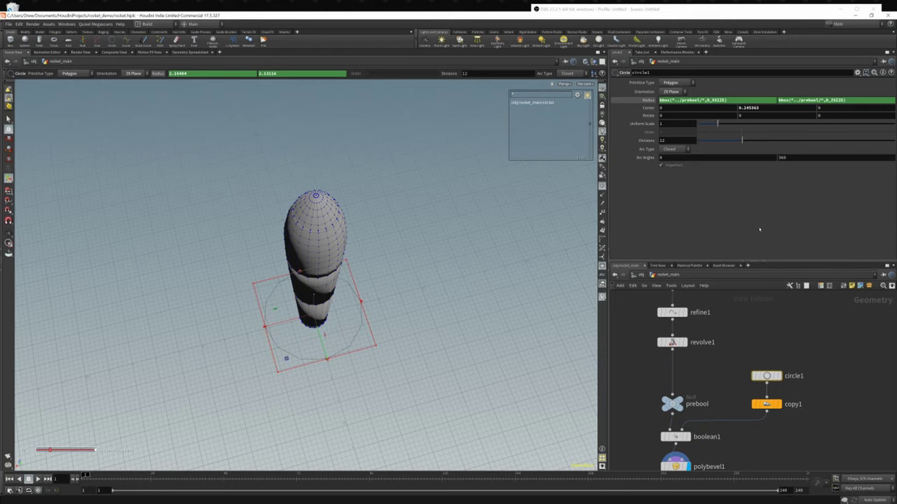
- Select the curve1 node and pick its control point beside the upper body of the rocket
alt+drag(327, 299, 318, 348)
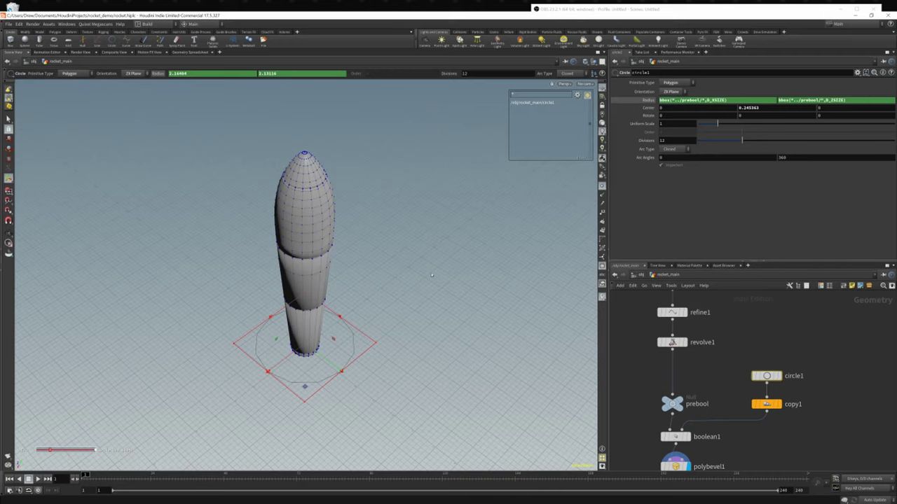
alt+drag(451, 276, 350, 202)
alt+drag(290, 303, 304, 247)
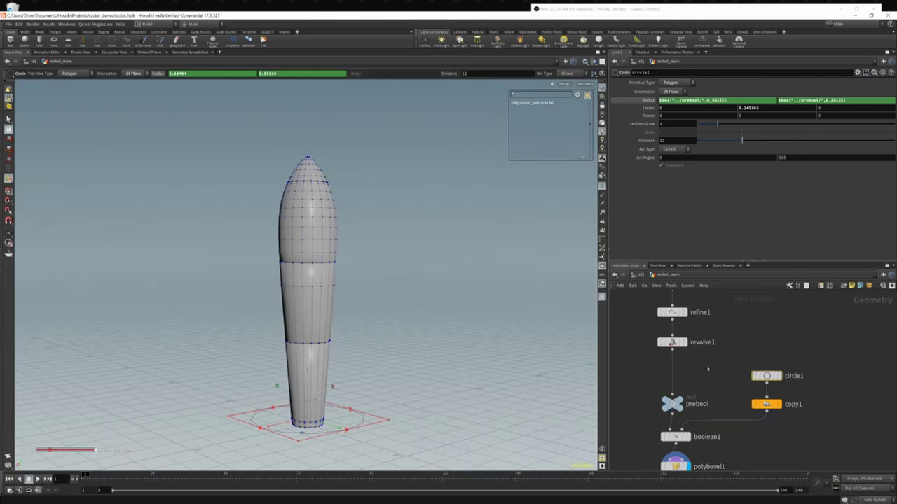
middle_drag(717, 353, 718, 427)
scroll(719, 422, down, 4)
middle_drag(722, 380, 743, 344)
scroll(741, 344, up, 3)
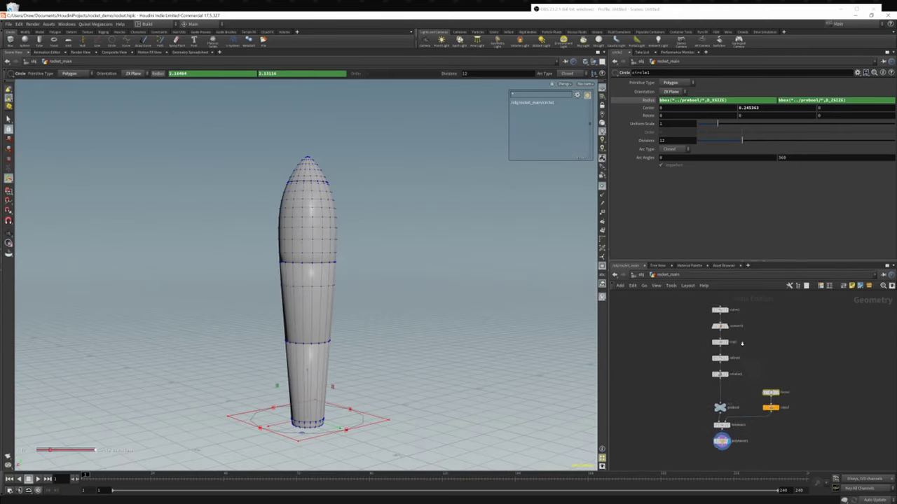
middle_drag(720, 311, 709, 351)
click(696, 326)
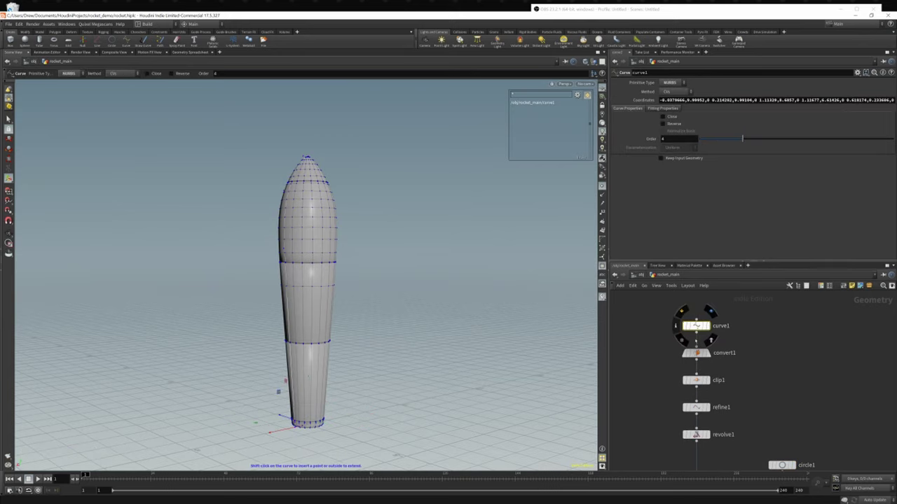
alt+drag(284, 250, 484, 282)
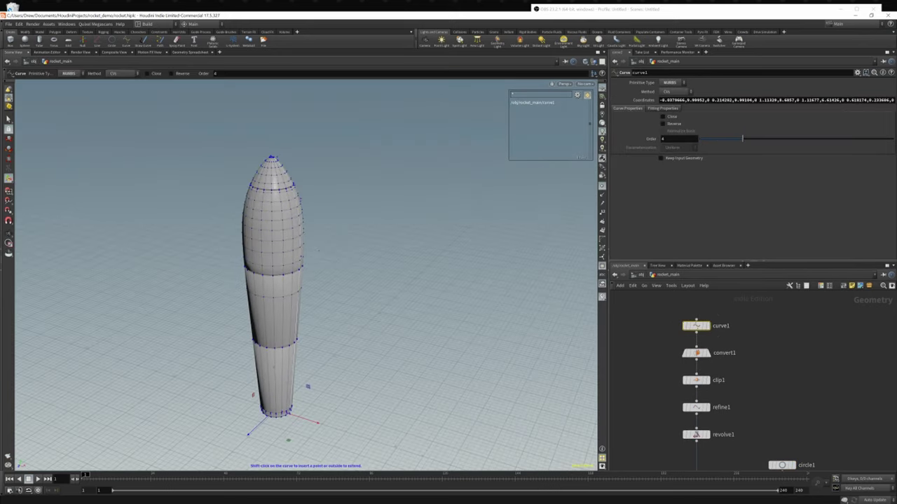
click(304, 257)
alt+drag(312, 257, 328, 282)
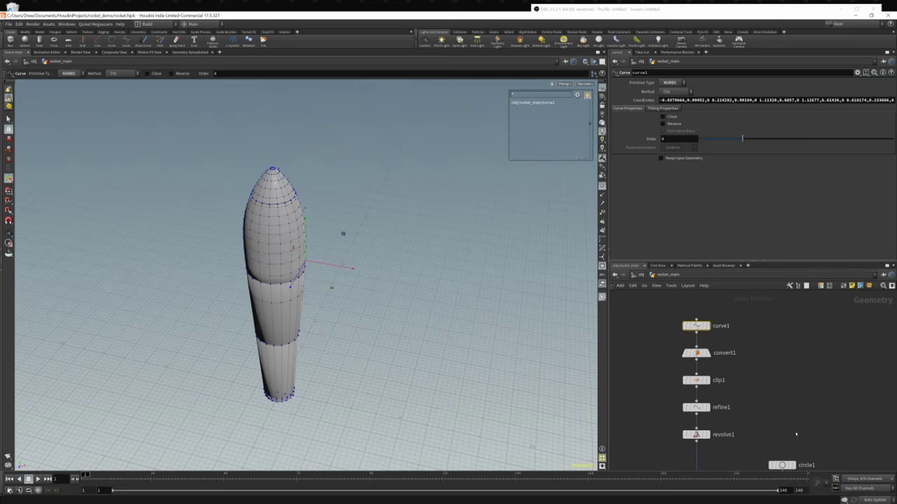
- Turn on the template display of circle1 so its outline shows together with the rocket body
middle_drag(796, 434, 776, 353)
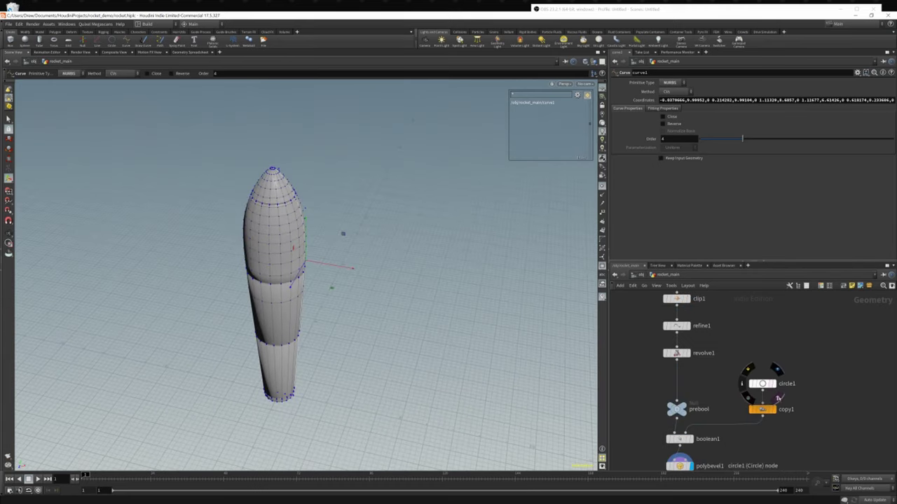
click(779, 398)
mouse_move(391, 338)
alt+mouse_down()
mouse_move(388, 321)
mouse_move(387, 352)
alt+mouse_up()
alt+middle_drag(388, 353, 407, 321)
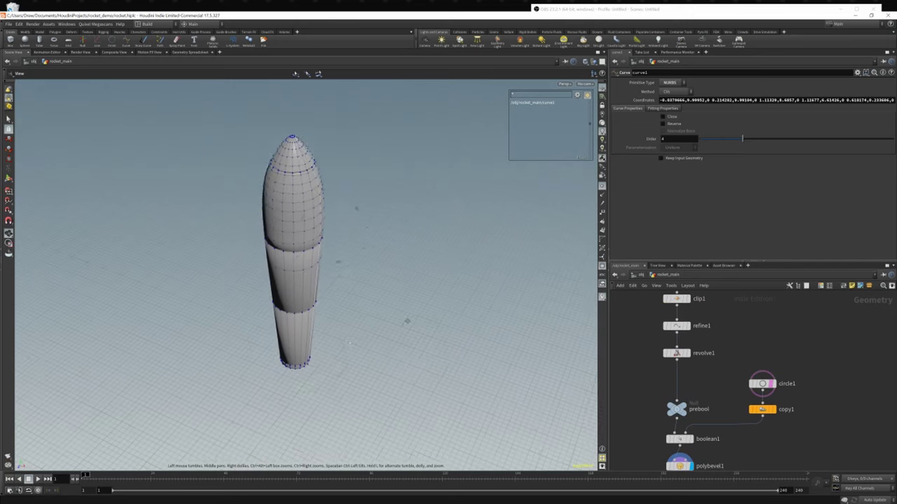
alt+drag(407, 321, 410, 301)
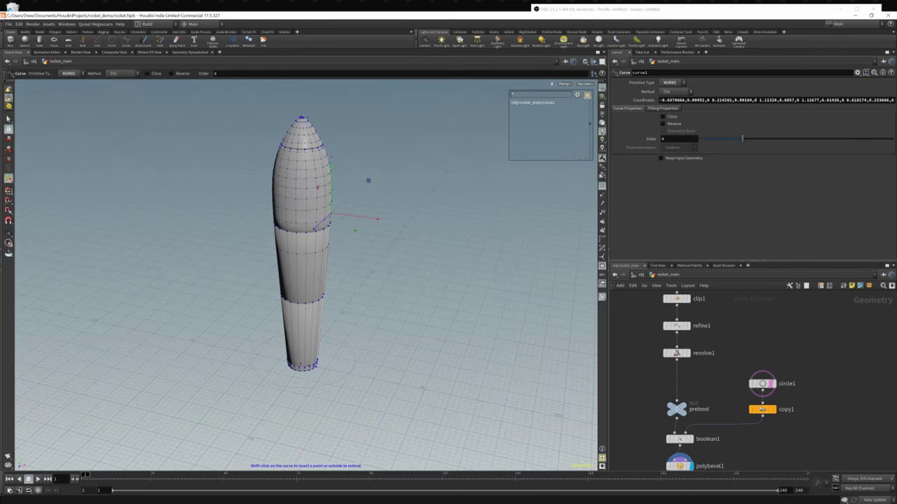
- Try moving the selected curve1 point outward from the rocket body to test the circle's radius, and undo the move
drag(348, 217, 402, 232)
key(ctrl+z)
alt+drag(379, 321, 391, 338)
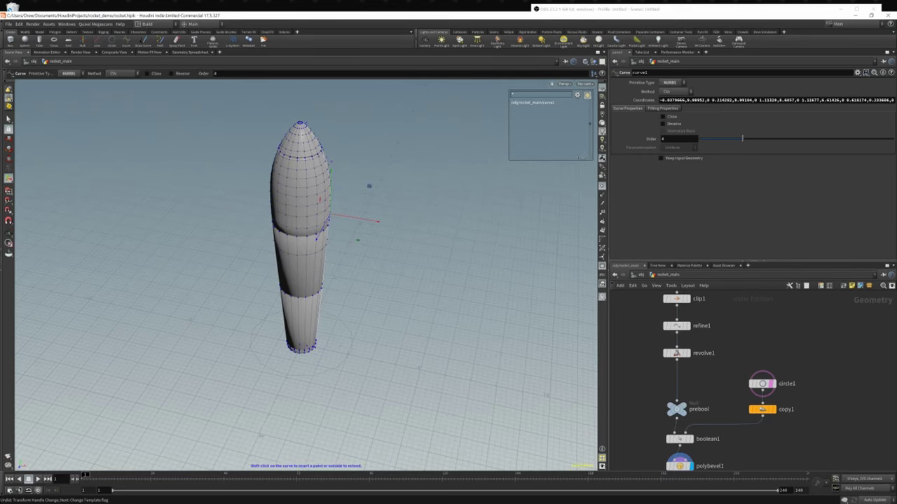
alt+right_drag(308, 349, 358, 359)
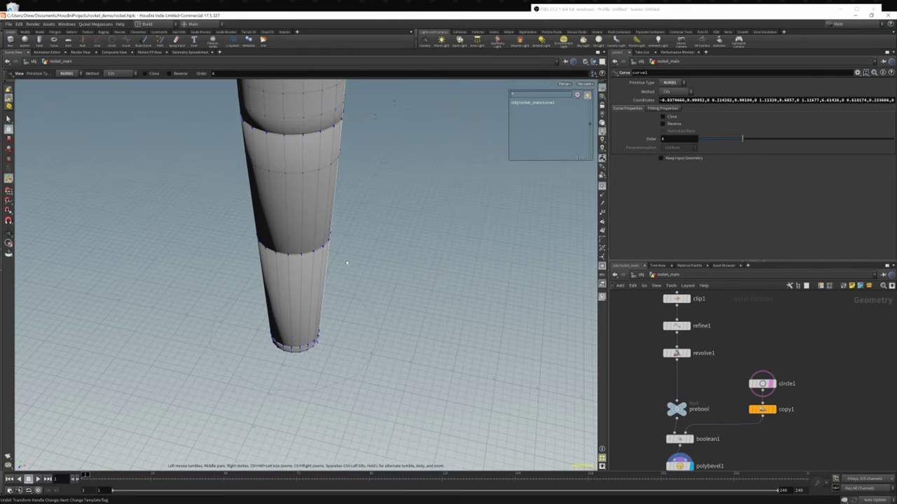
alt+right_drag(347, 264, 227, 242)
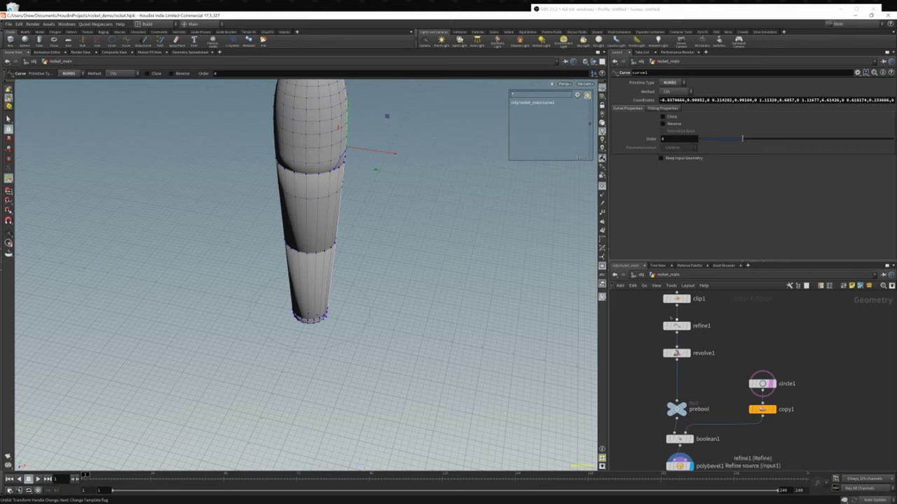
- Try halving circle1's first radius with a small margin, using the expression bbox("../prebool/",D_XSIZE)/2+.01
middle_drag(742, 382, 733, 339)
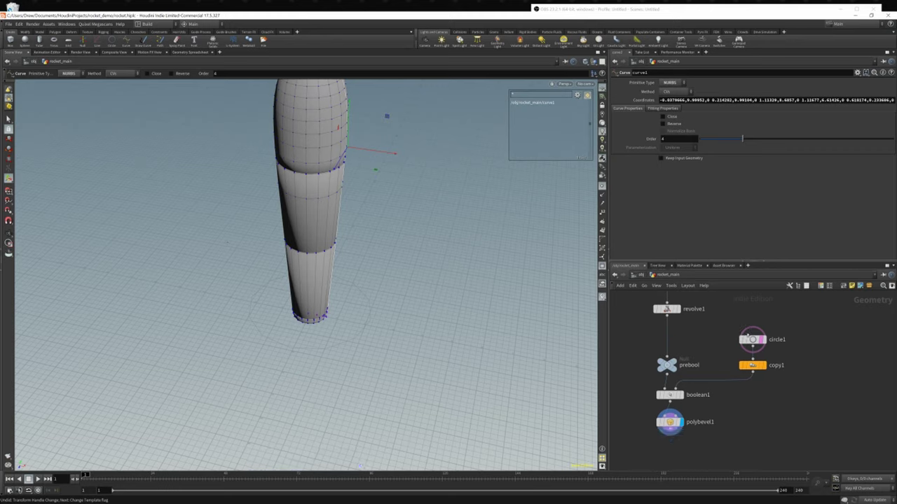
click(752, 339)
click(737, 100)
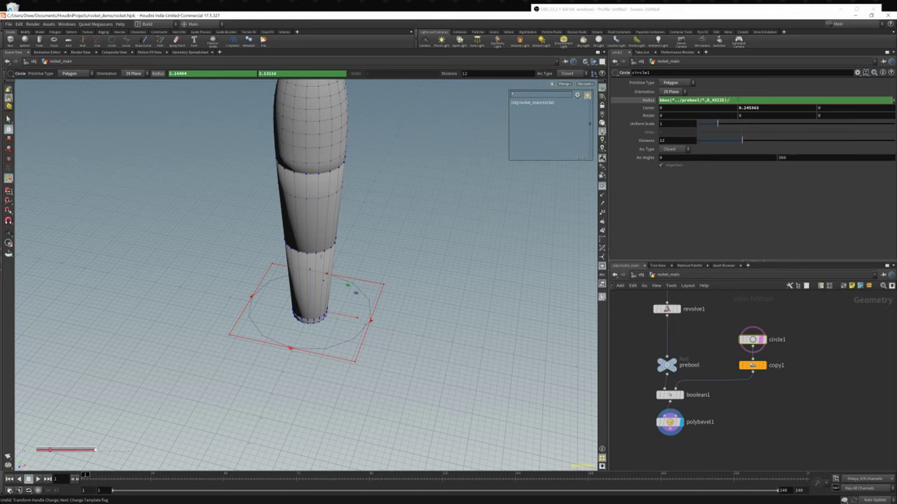
text(/2+.4)
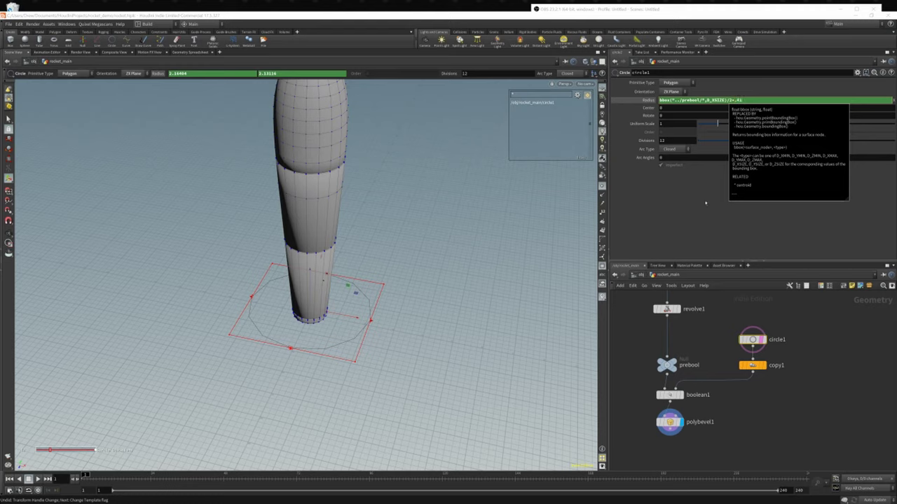
key(Return)
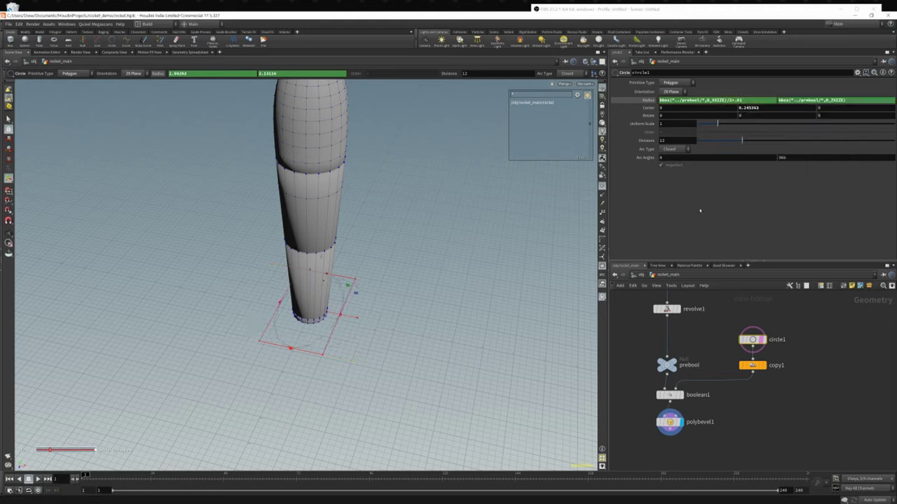
- Remove the /2+.01 ending from circle1's first radius, restoring bbox("../prebool/",D_XSIZE)
drag(743, 100, 727, 100)
key(BackSpace)
key(Return)
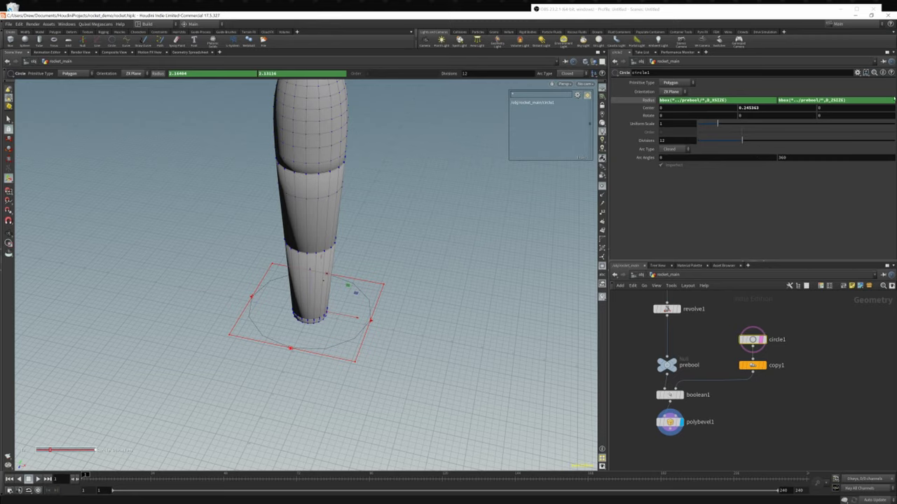
- Display copy1, boolean1 and polybevel1 in turn to examine how the copied circles cut the rocket body
click(762, 365)
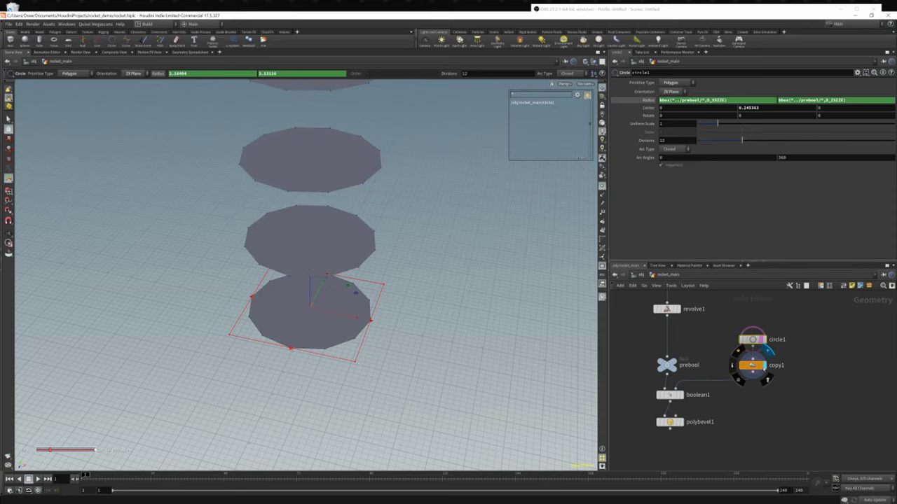
click(684, 383)
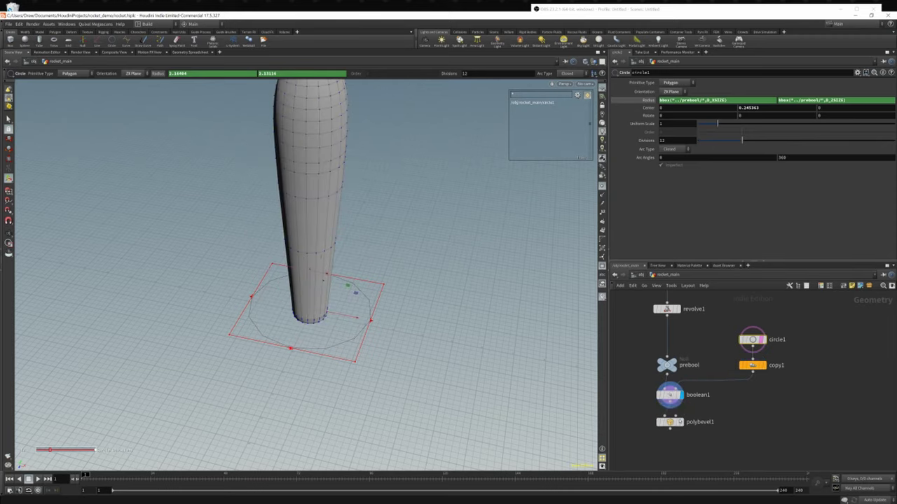
click(683, 411)
alt+drag(368, 261, 363, 208)
alt+right_drag(363, 209, 293, 246)
alt+middle_drag(292, 246, 335, 302)
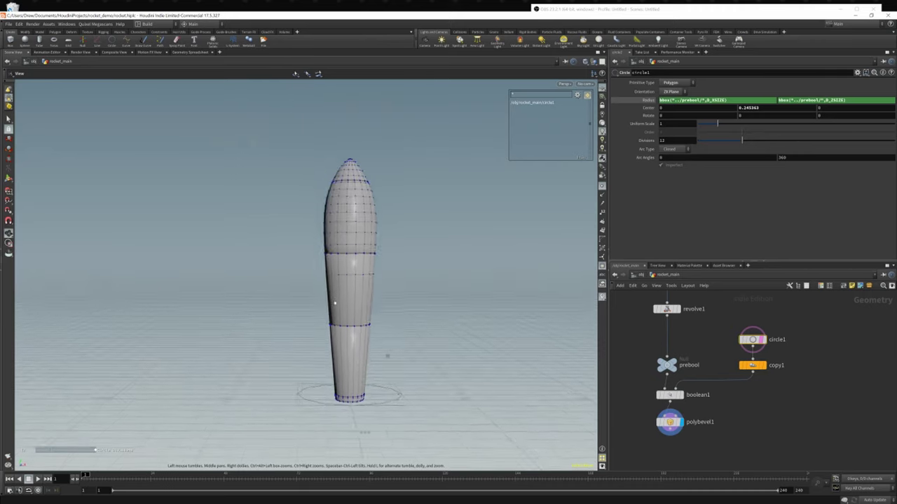
- Add a Merge node to the network near copy1 and boolean1
alt+drag(334, 302, 394, 311)
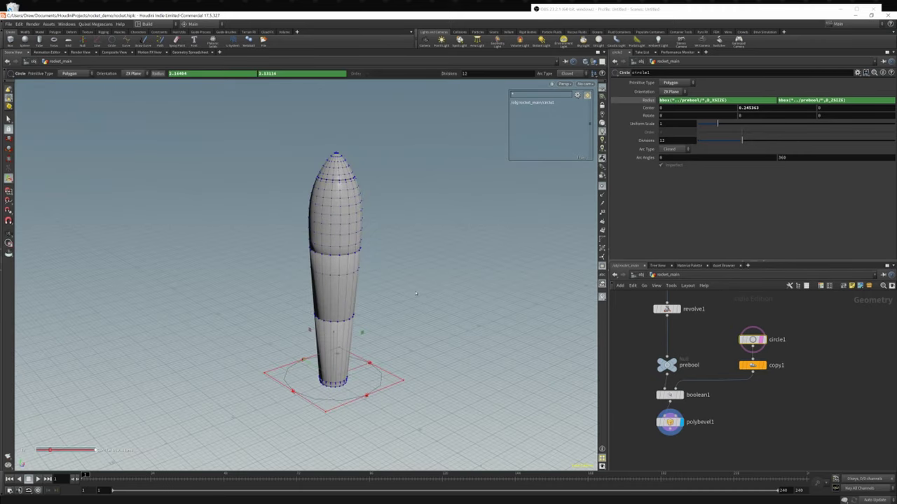
alt+drag(416, 293, 326, 264)
alt+right_drag(326, 264, 302, 338)
alt+drag(302, 338, 505, 338)
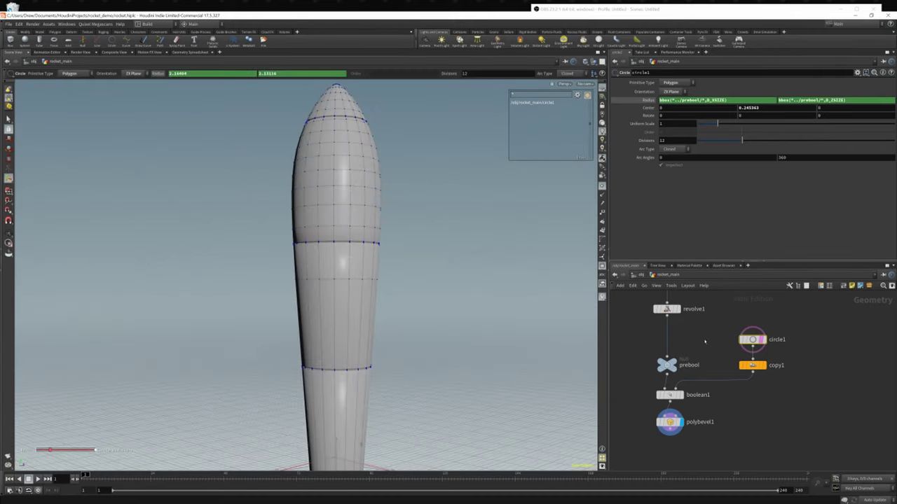
click(769, 405)
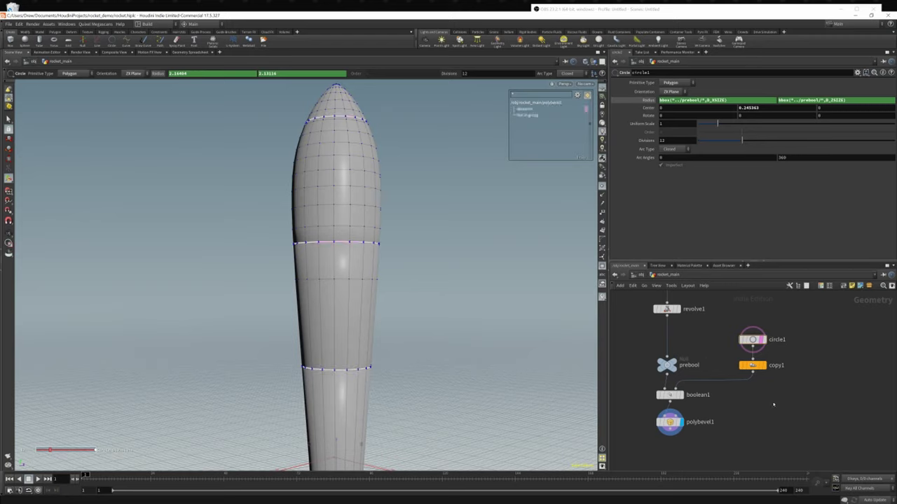
key(Tab)
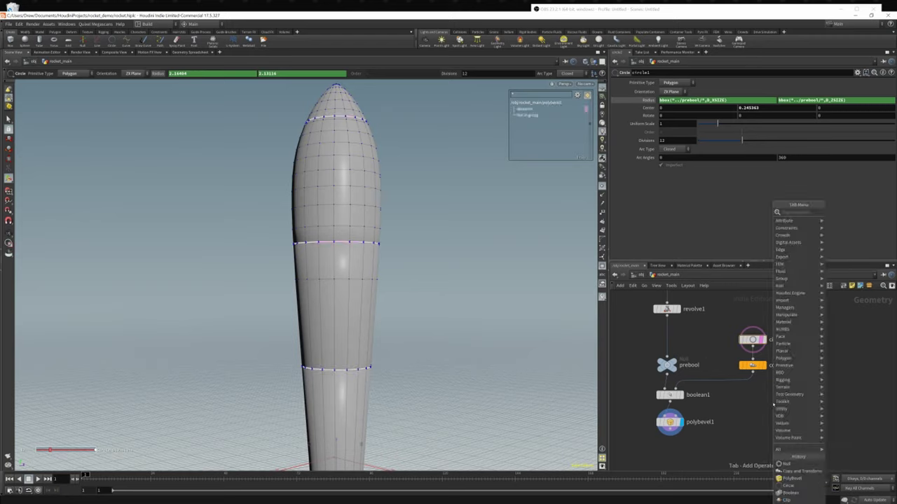
text(merge)
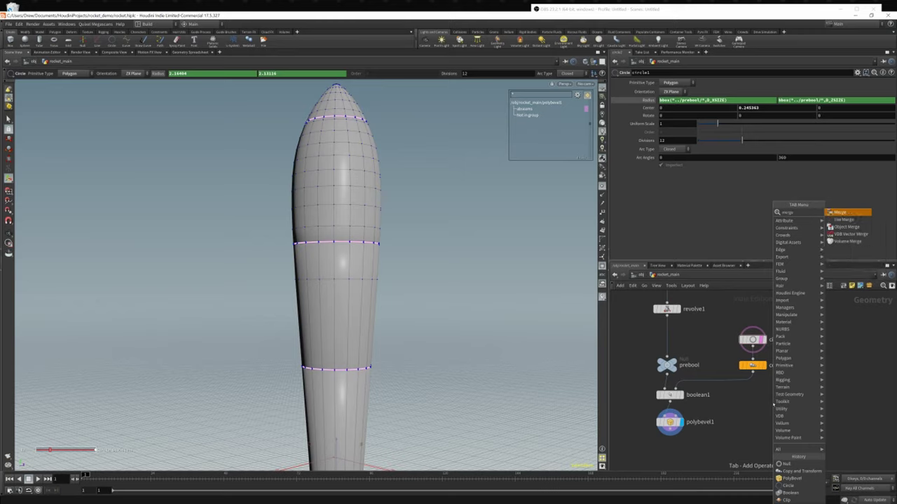
key(Return)
click(774, 404)
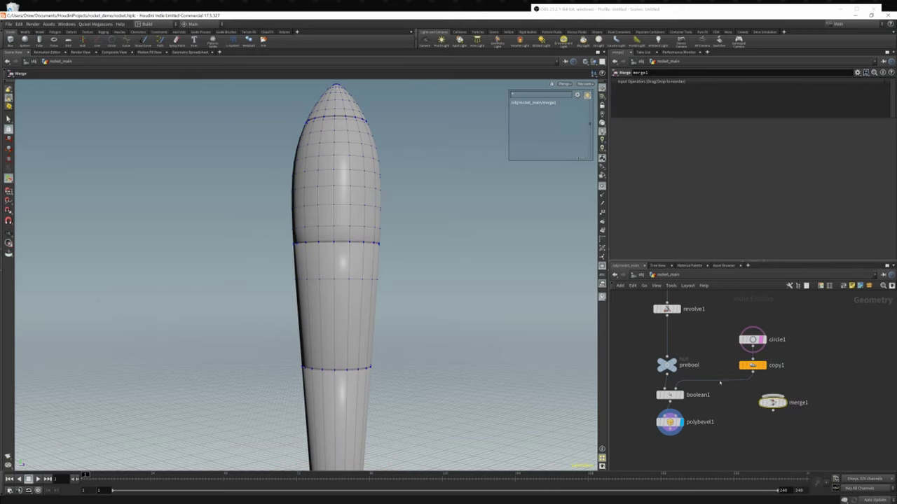
- Wire merge1 between copy1 and boolean1's second input, and place it beside the prebool null
drag(721, 381, 726, 389)
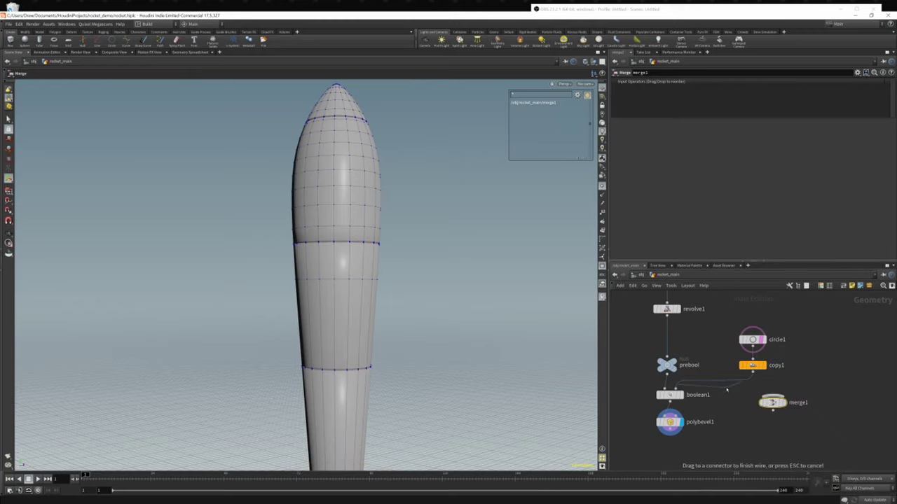
click(773, 400)
drag(773, 403, 739, 366)
click(807, 405)
middle_drag(819, 376, 805, 423)
shift+drag(704, 374, 703, 382)
shift+drag(724, 412, 743, 412)
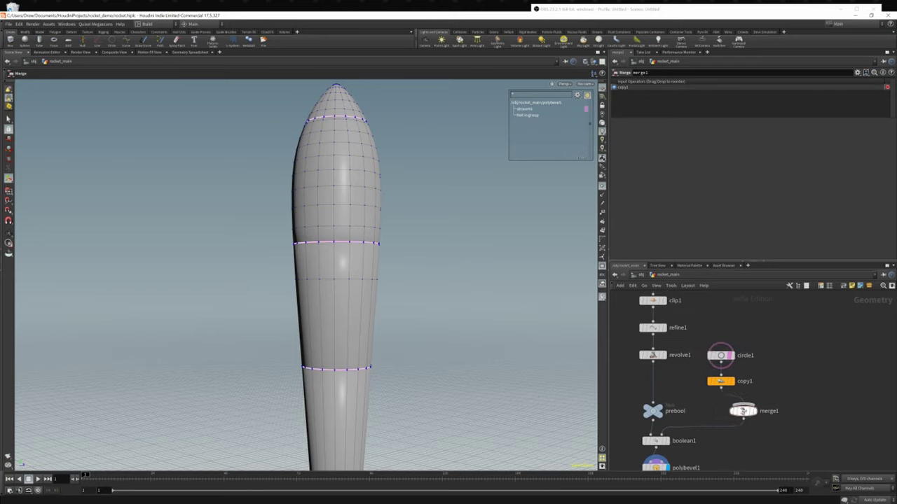
middle_drag(768, 433, 777, 400)
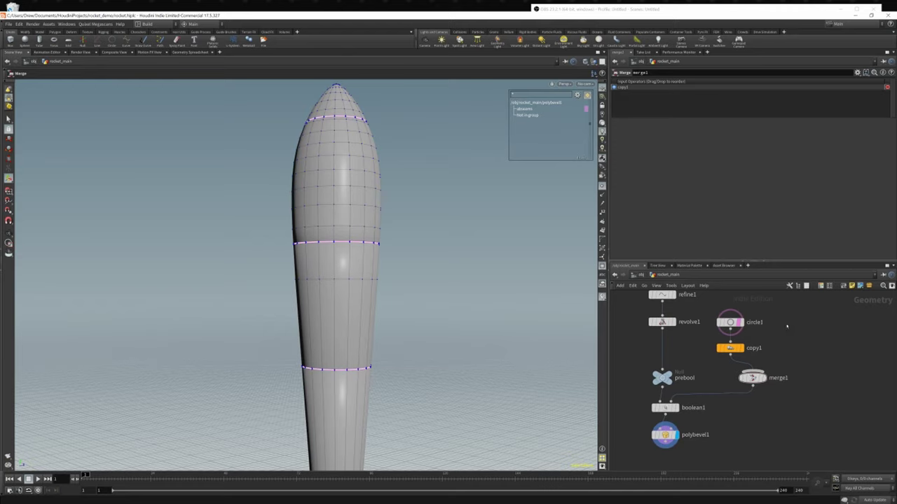
- Add a Grid node beside circle1 and connect it as another input of merge1
key(Tab)
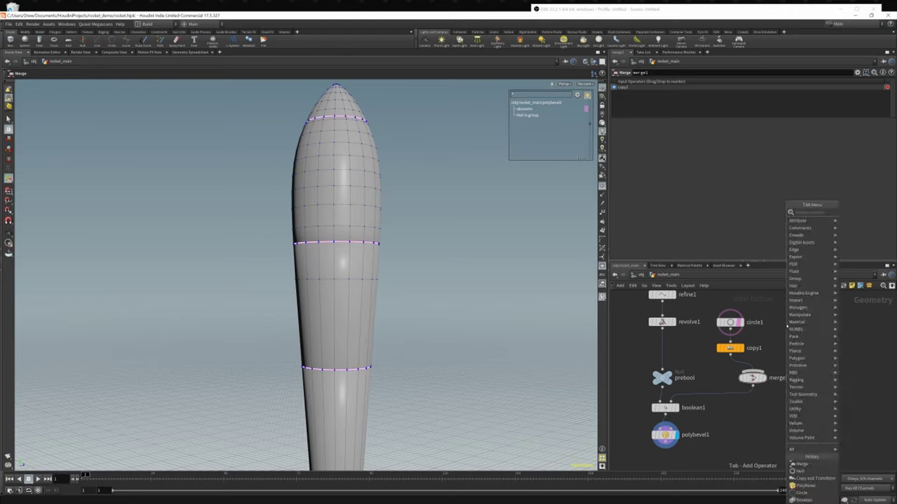
text(grid)
key(Return)
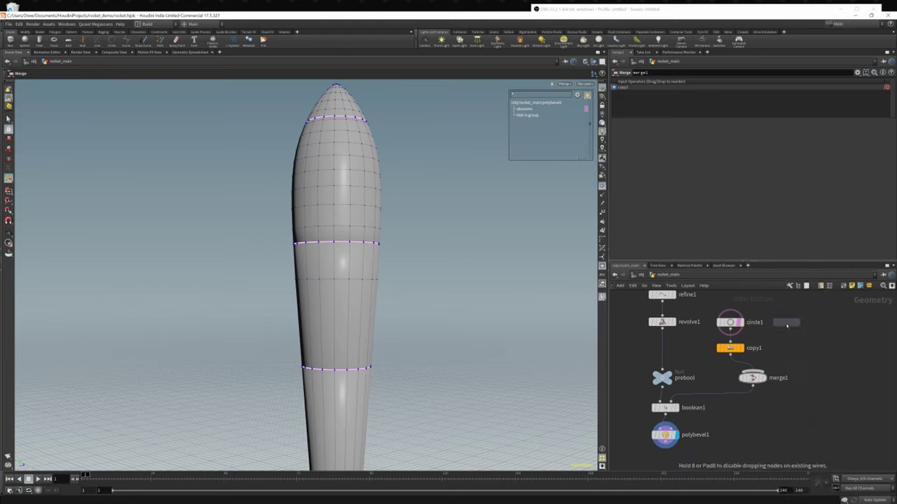
click(787, 322)
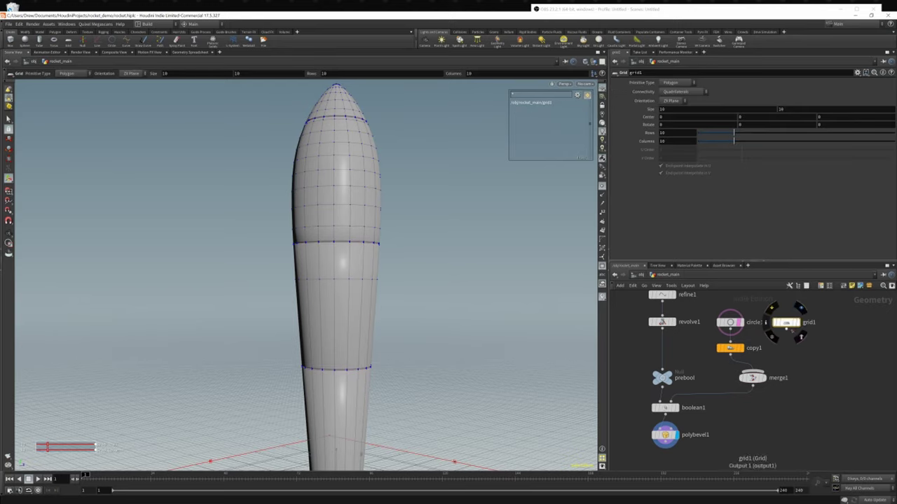
drag(783, 343, 754, 373)
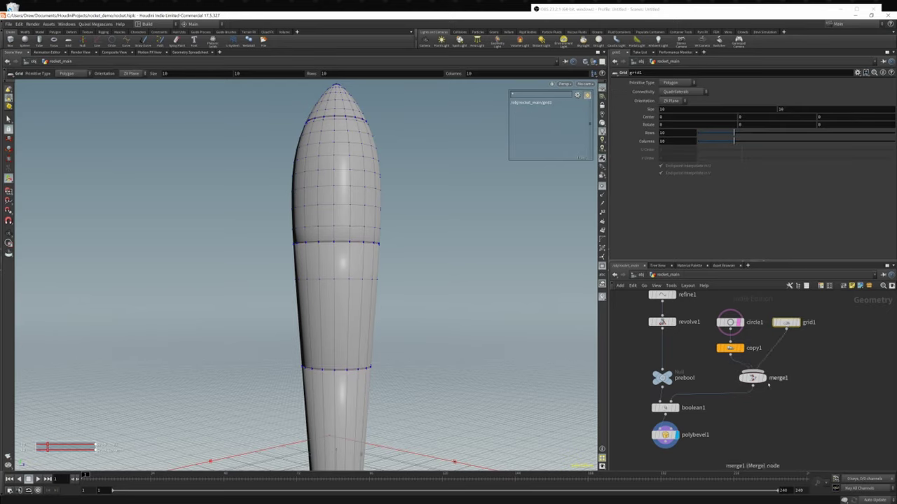
- Set grid1's orientation to YZ Plane so it stands vertically through the rocket body
alt+right_drag(388, 351, 338, 343)
alt+middle_drag(338, 343, 330, 229)
alt+drag(330, 229, 358, 351)
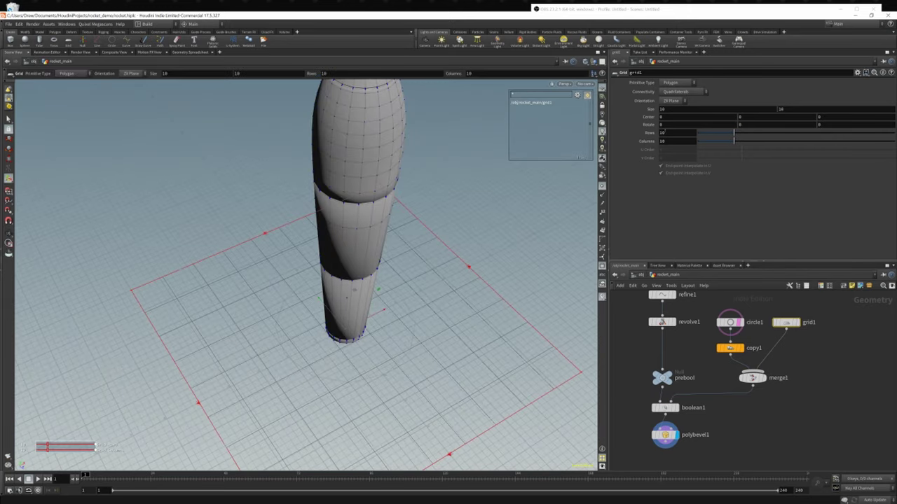
click(671, 102)
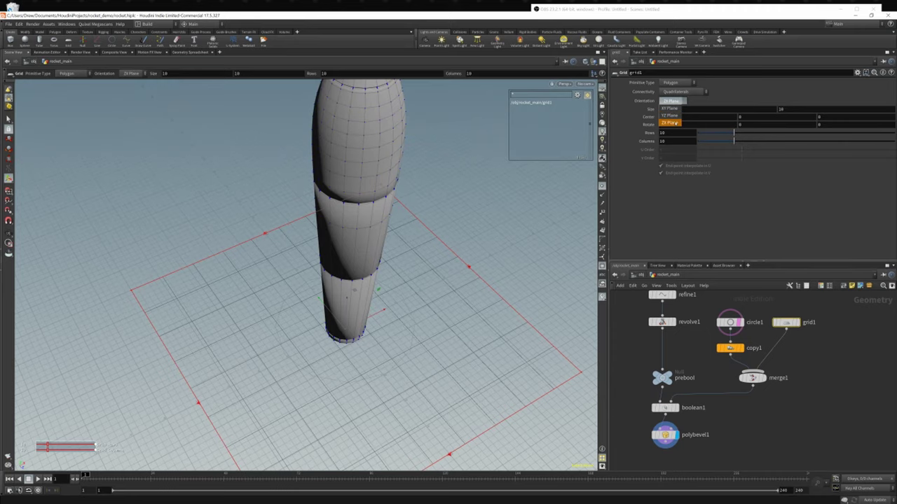
click(670, 123)
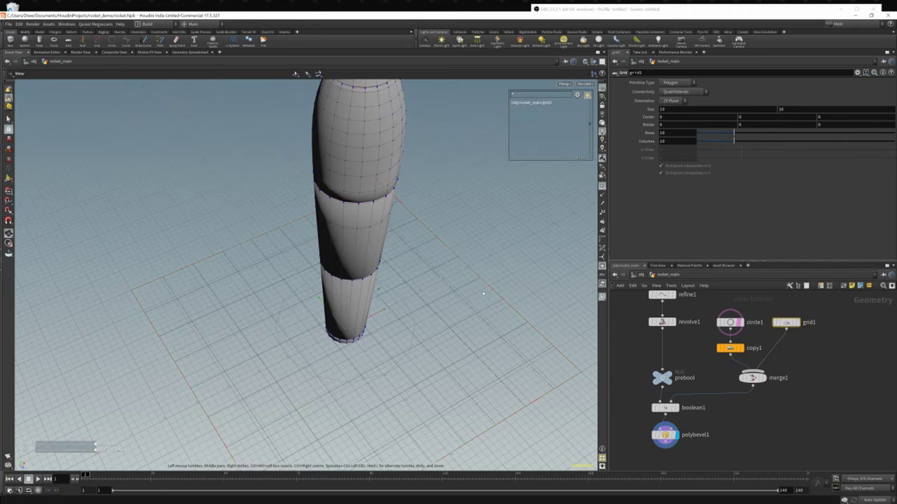
alt+drag(522, 261, 524, 248)
click(671, 101)
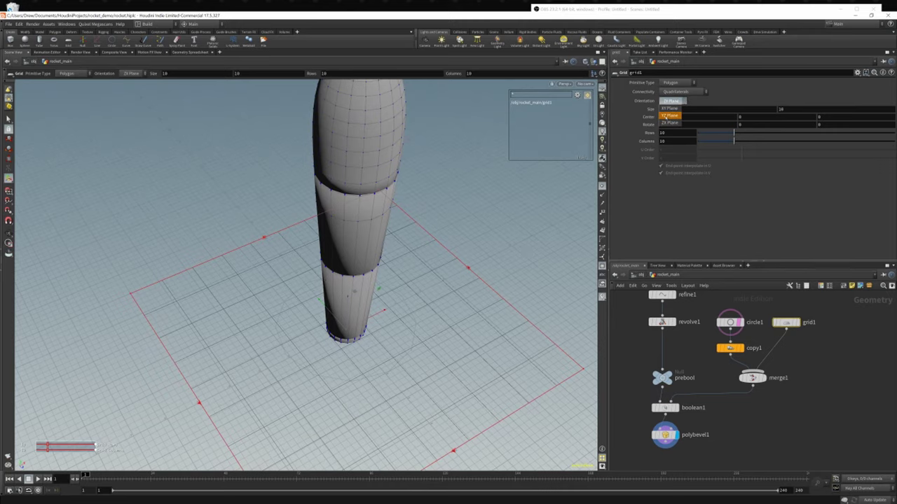
click(670, 115)
alt+drag(423, 266, 287, 220)
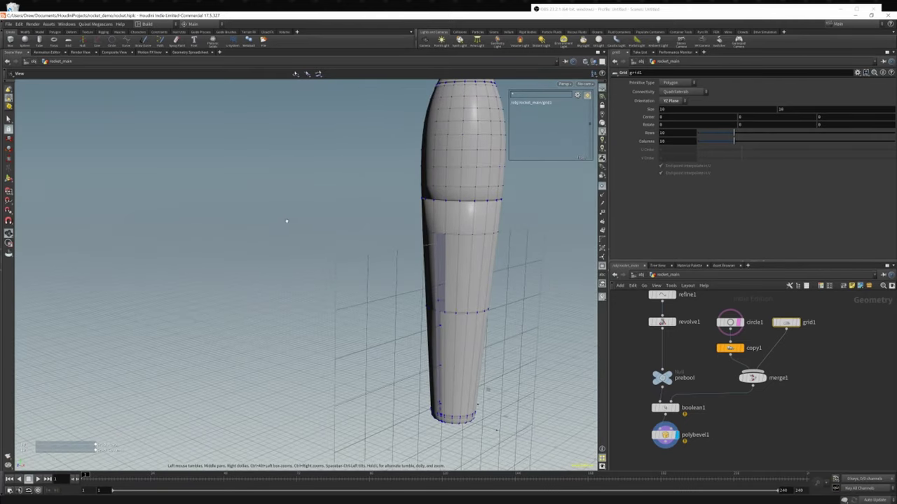
- Set grid1's rows and columns both to 2
alt+right_drag(286, 220, 267, 249)
alt+middle_drag(379, 254, 212, 190)
alt+drag(212, 190, 287, 210)
alt+middle_drag(289, 186, 327, 264)
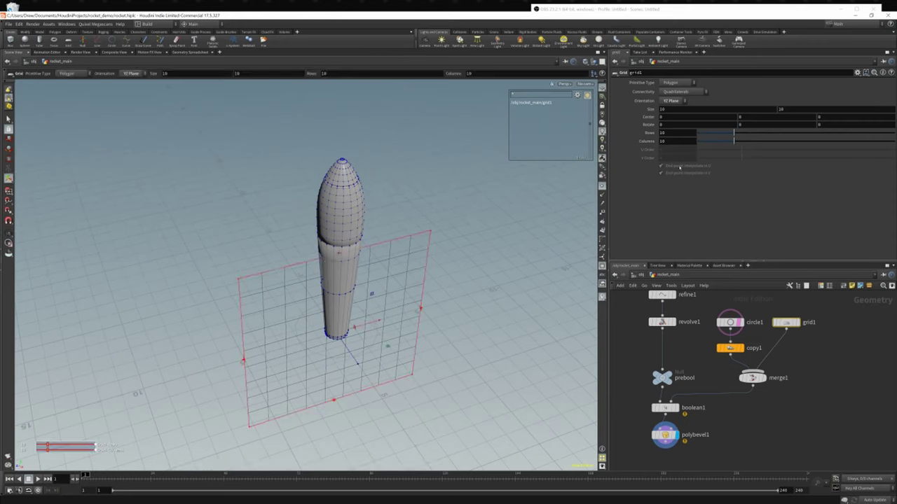
drag(683, 133, 586, 138)
text(2)
key(Tab)
text(2)
key(Tab)
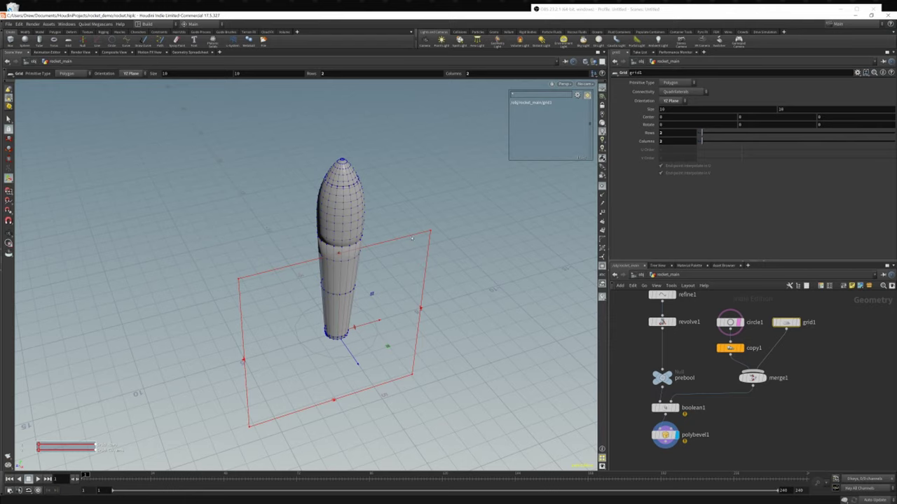
- Examine from several angles how the vertical grid cuts through the lower part of the rocket body
alt+drag(406, 288, 433, 261)
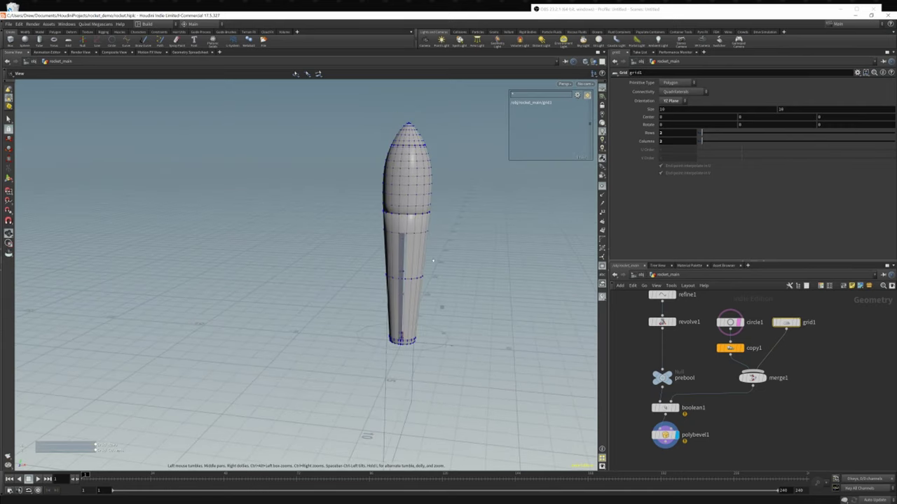
key(Return)
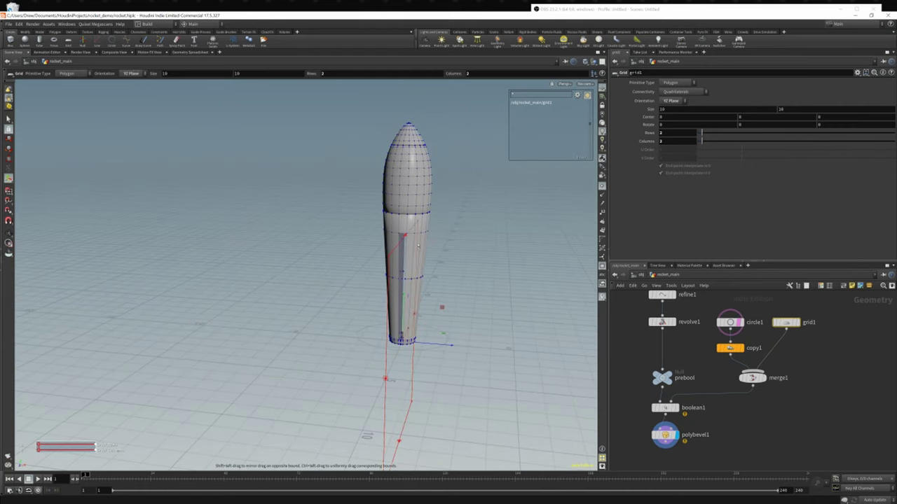
alt+drag(475, 275, 353, 298)
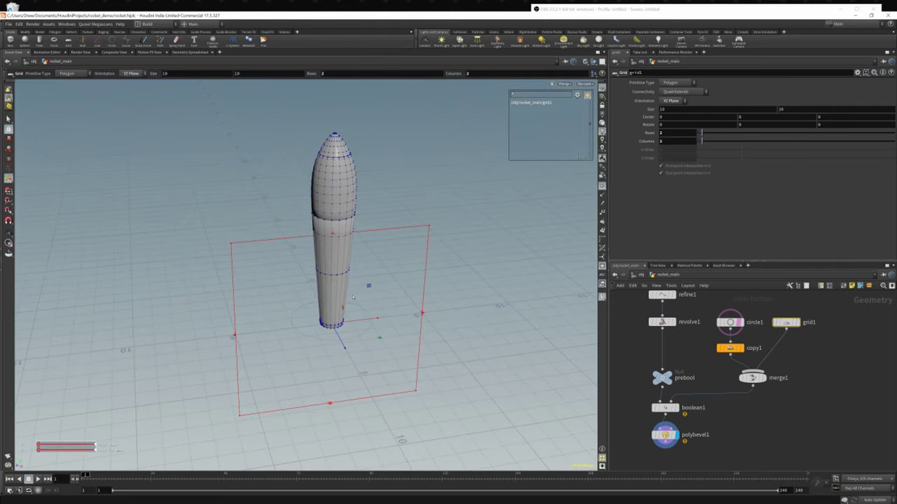
alt+drag(353, 298, 390, 276)
alt+right_drag(390, 276, 396, 354)
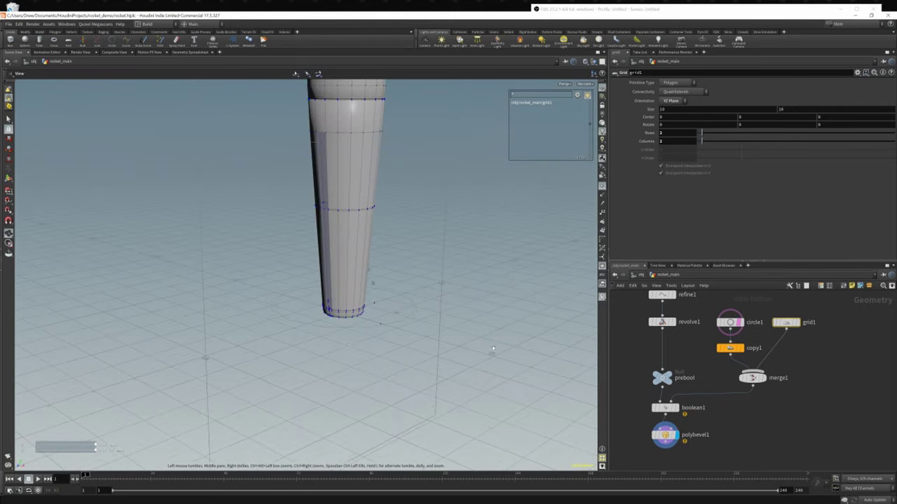
alt+drag(396, 355, 398, 309)
key(Return)
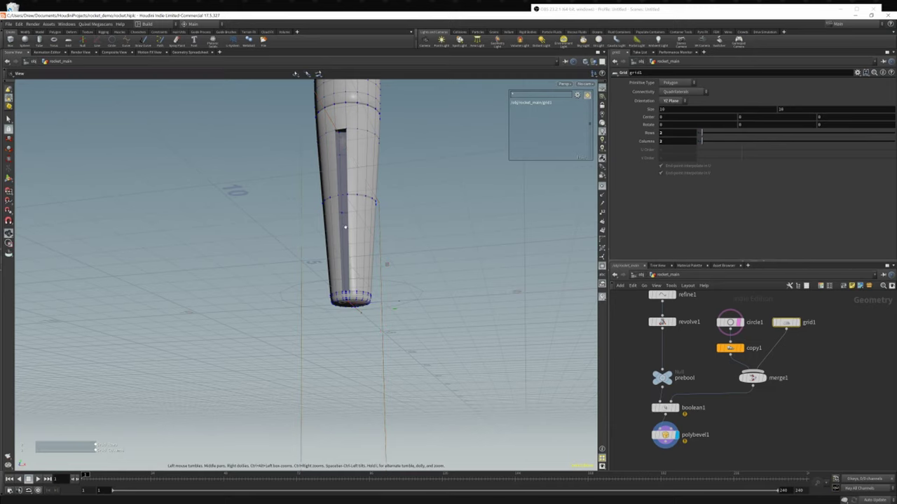
alt+drag(349, 236, 342, 288)
key(Return)
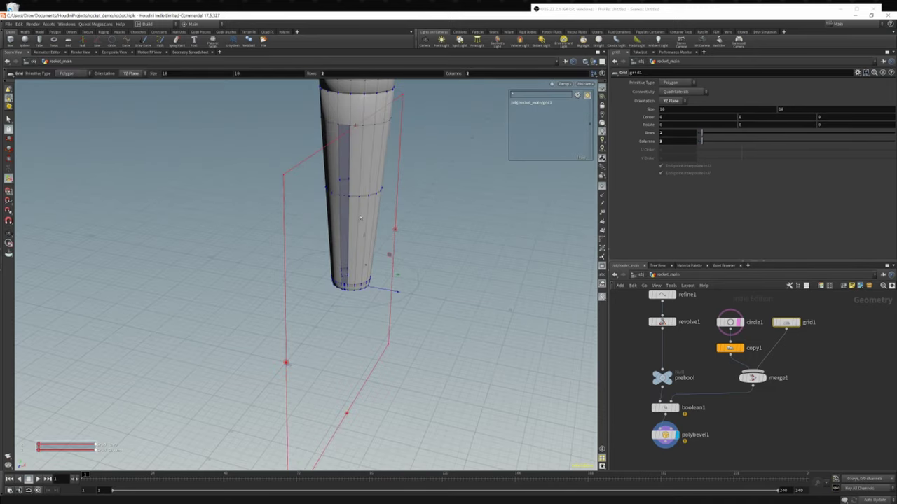
alt+right_drag(373, 215, 318, 197)
alt+middle_drag(318, 196, 292, 300)
alt+drag(343, 282, 300, 274)
key(Return)
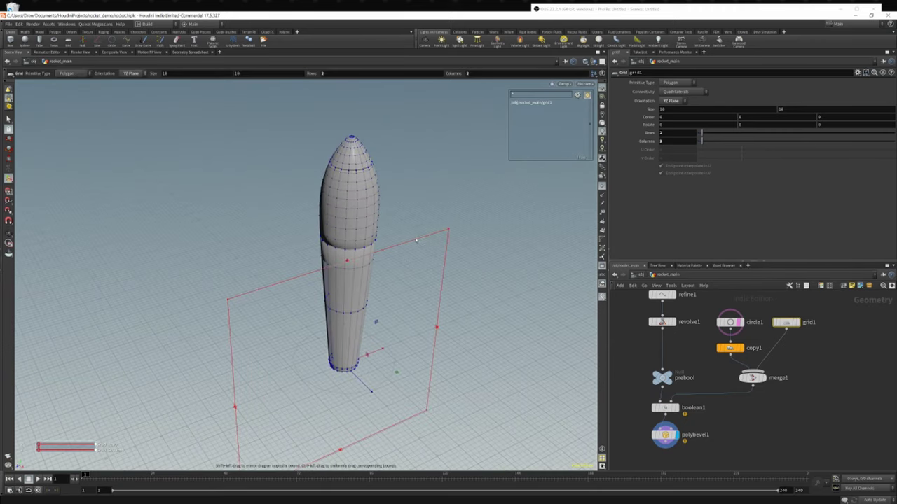
key(Escape)
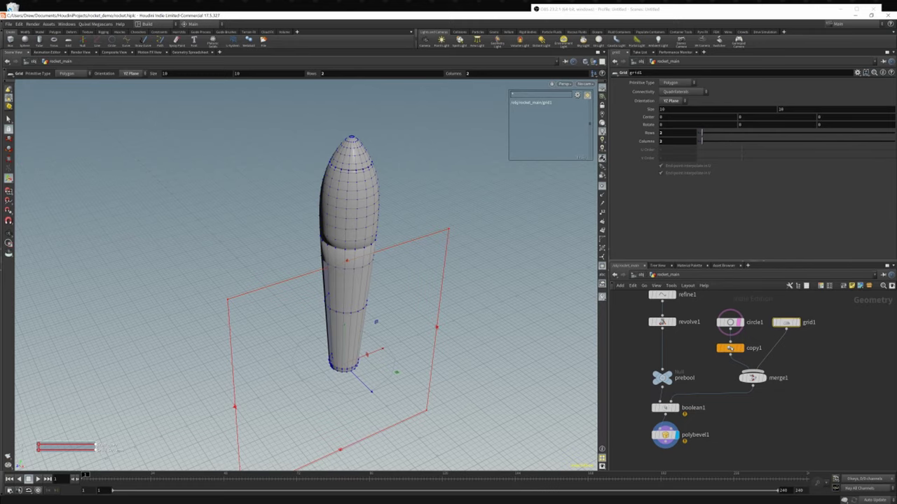
- Display copy1 to examine the stack of copied cutting circles on their own
click(729, 348)
click(741, 348)
alt+drag(370, 234, 355, 164)
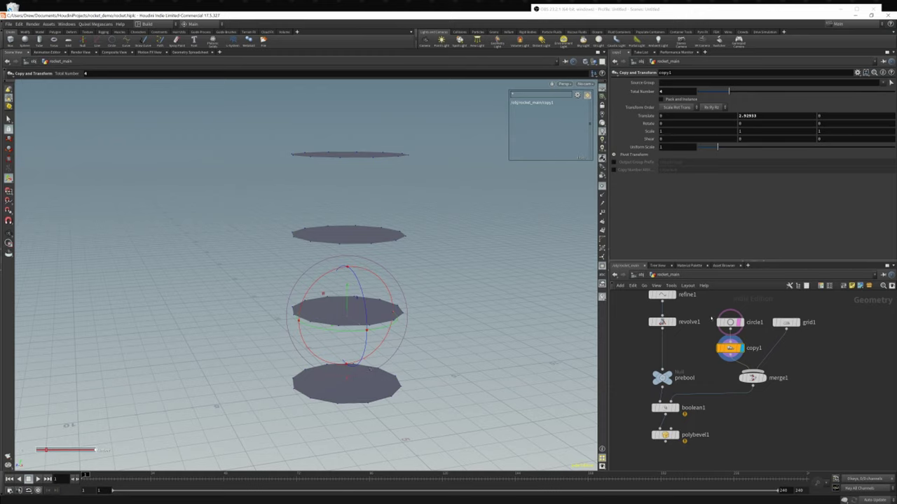
- Select grid1, display polybevel1, and make copy1 the template overlay in place of circle1
click(785, 323)
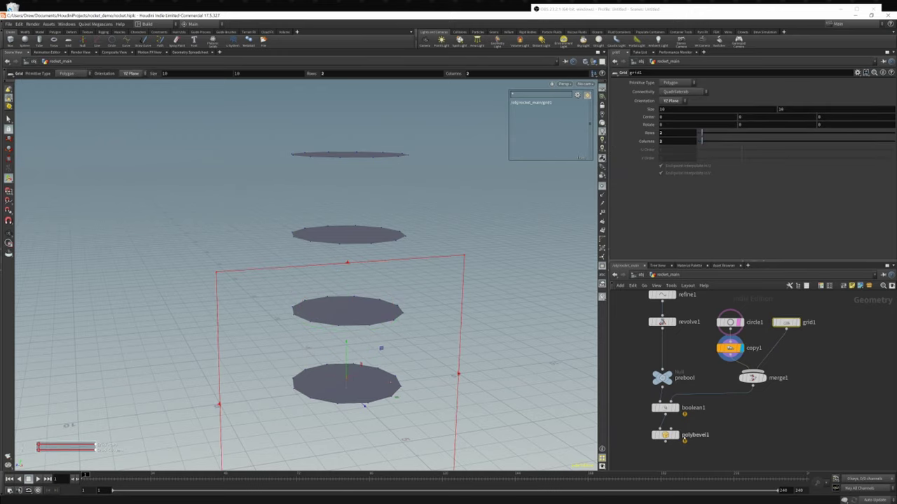
click(677, 435)
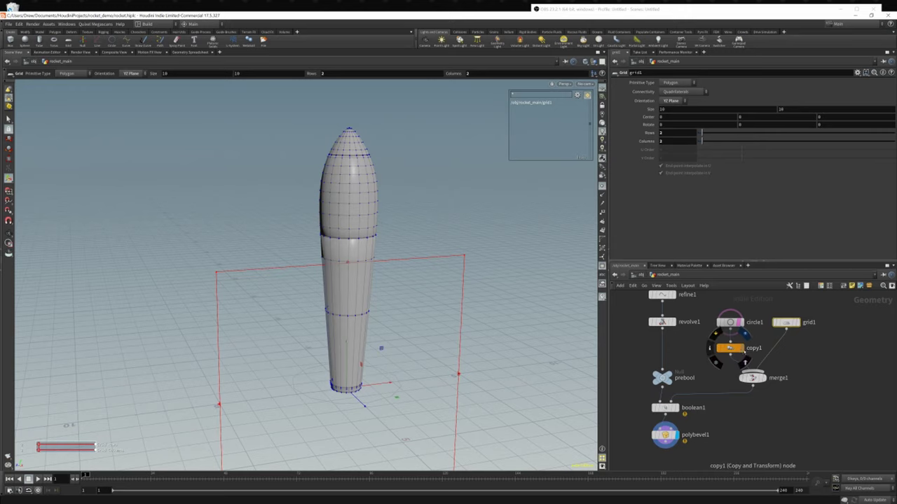
click(744, 364)
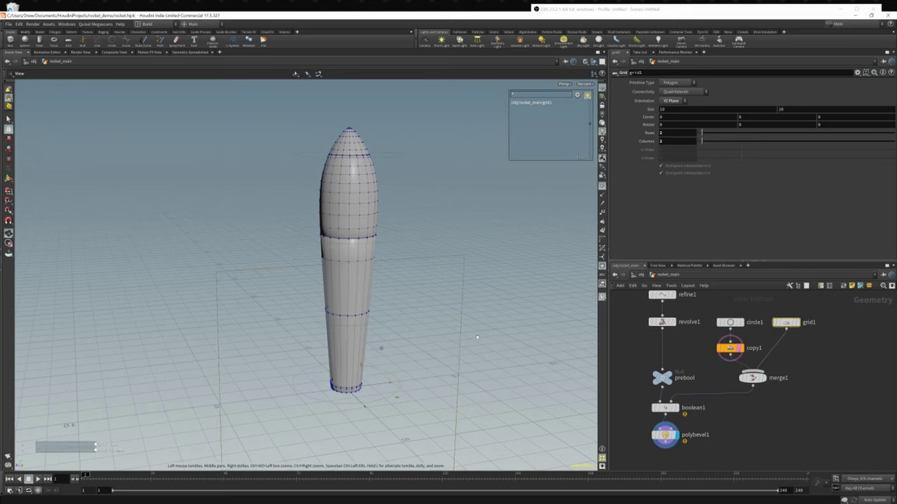
alt+drag(400, 188, 382, 225)
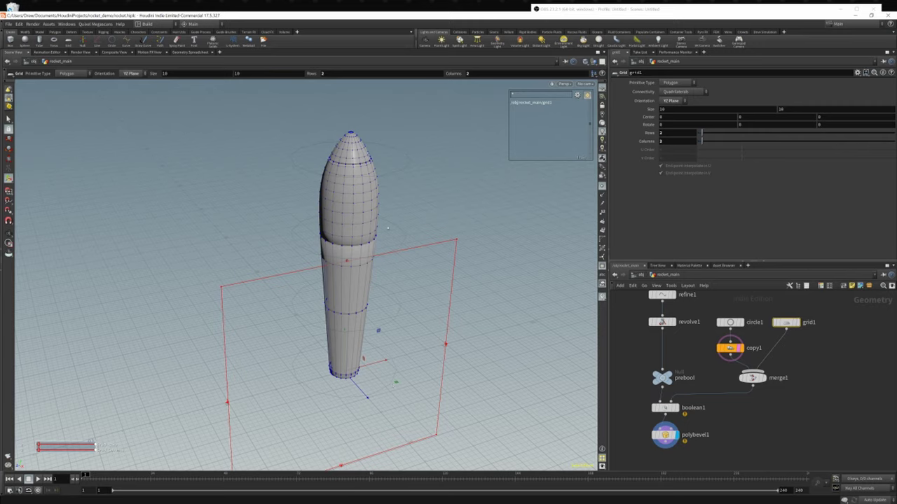
- Set grid1's Center Y to the expression centroid("../copy1/",D_Y)
click(683, 116)
click(751, 117)
click(829, 112)
click(829, 117)
click(756, 117)
drag(744, 117, 721, 117)
text(centroid)
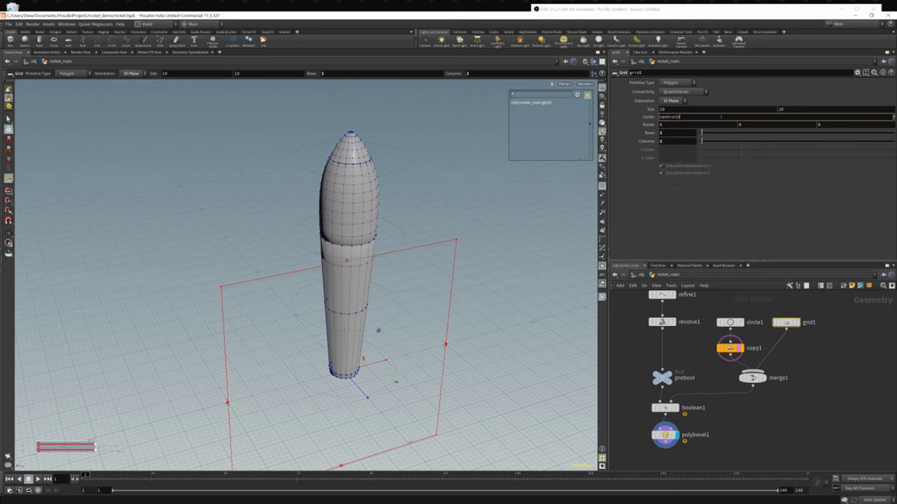
text(("..)
text(/)
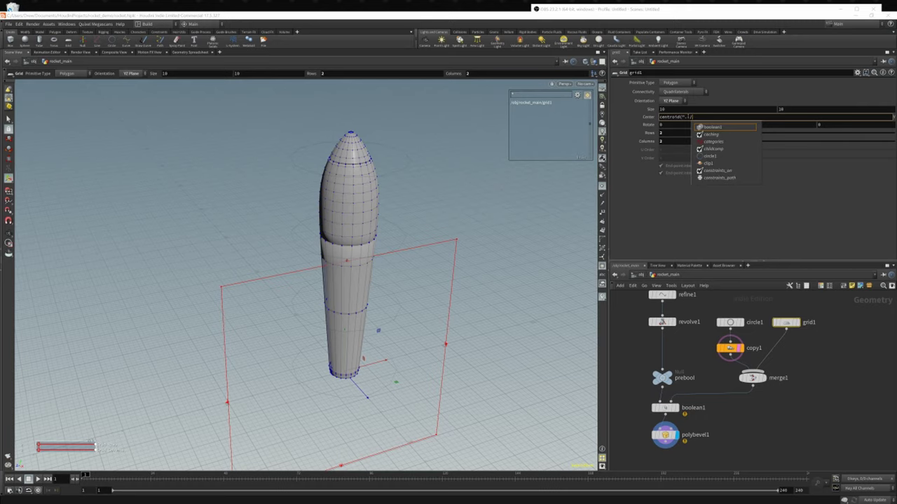
text(cop)
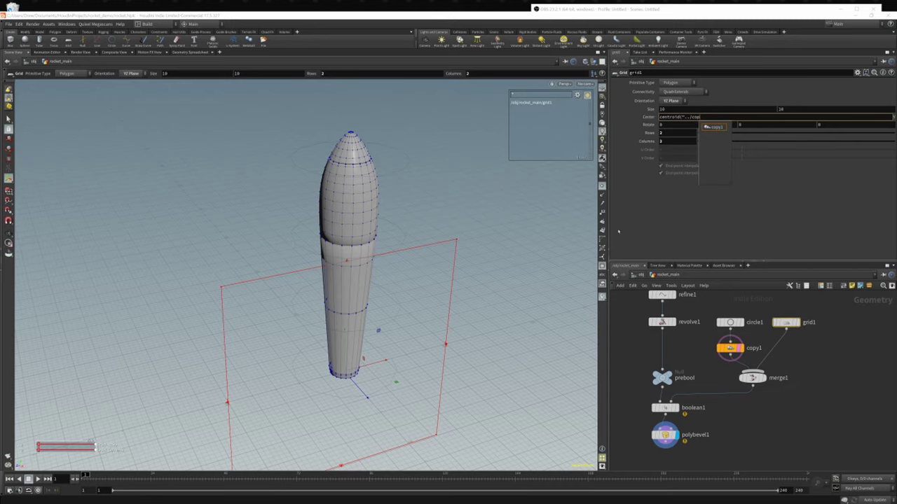
key(Down)
key(Return)
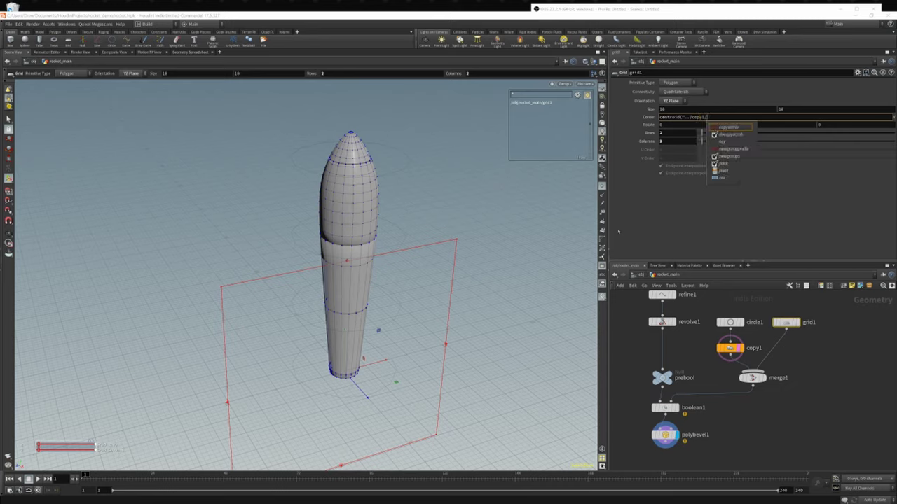
text(",)
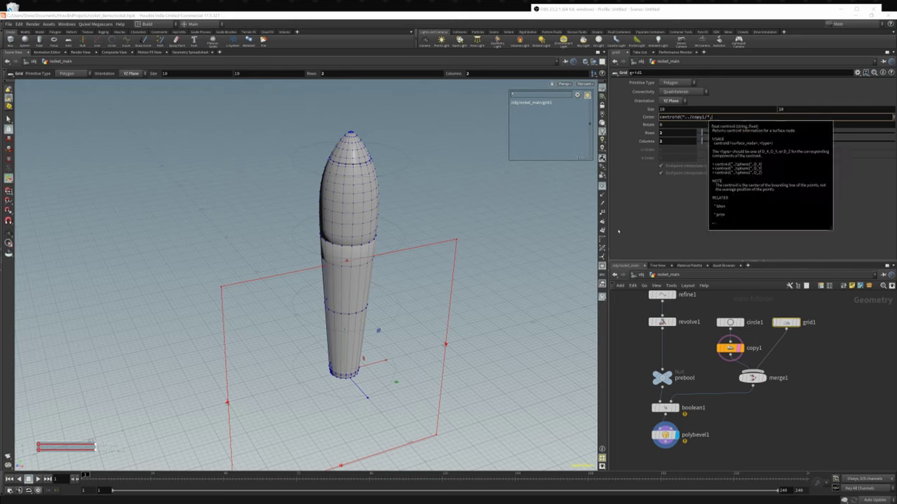
text(D_X)
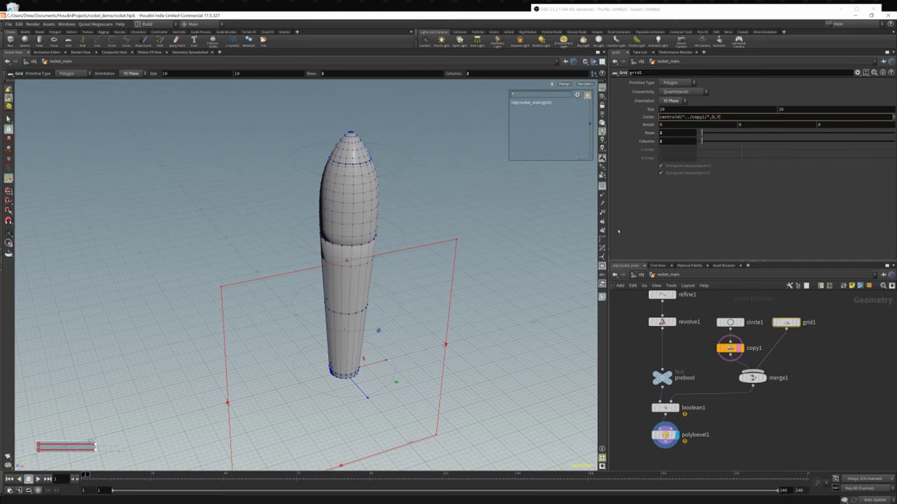
text())
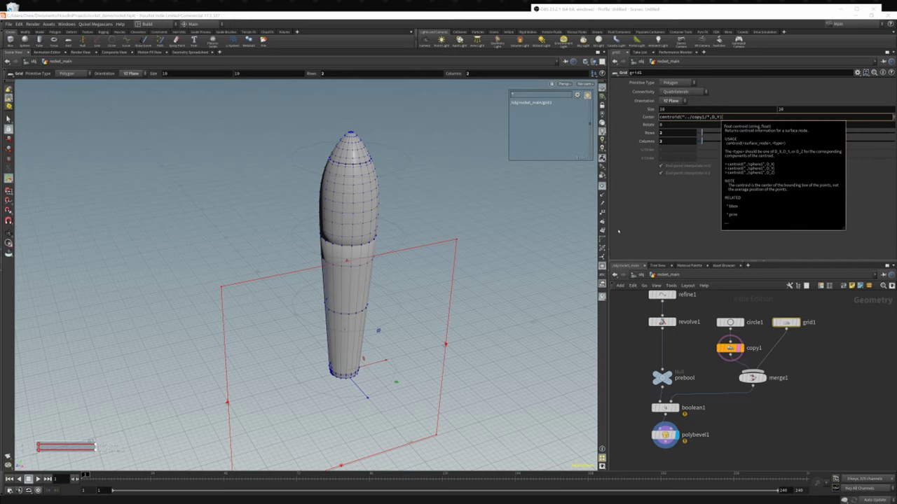
key(Return)
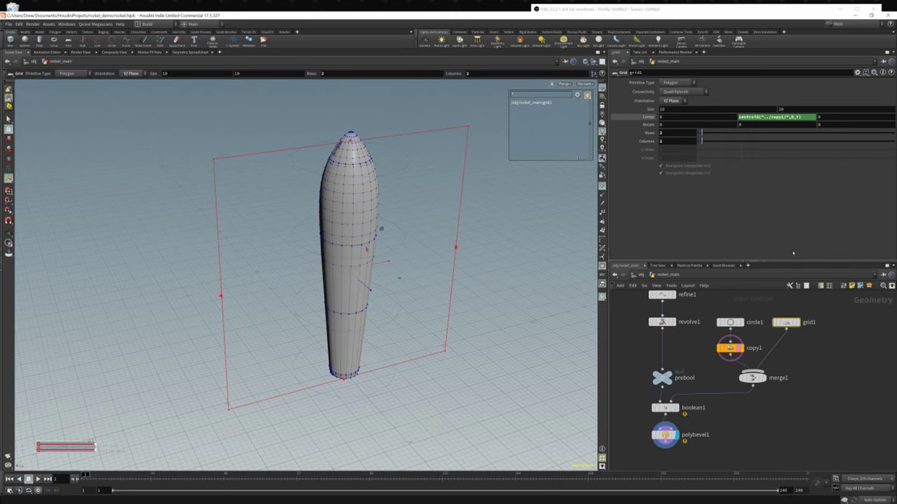
- Make grid1 the template overlay and display copy1 to compare the grid's position with the stacked circles
alt+drag(361, 221, 576, 185)
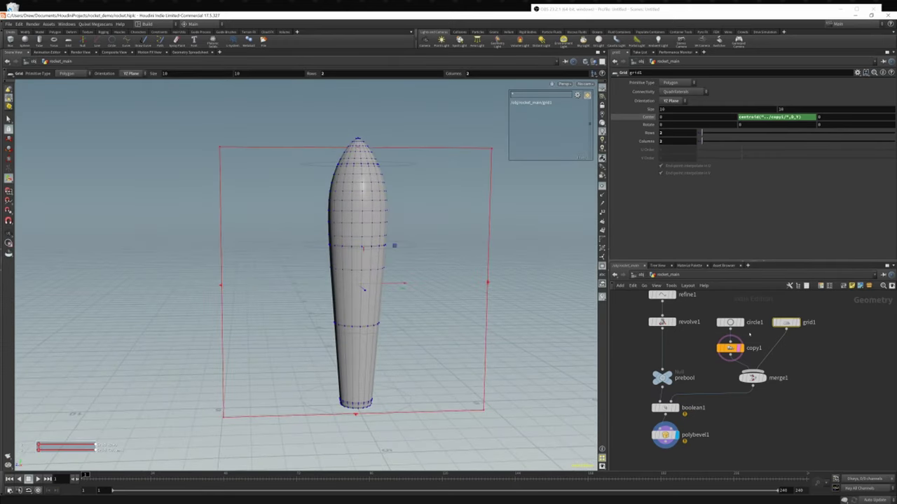
click(729, 348)
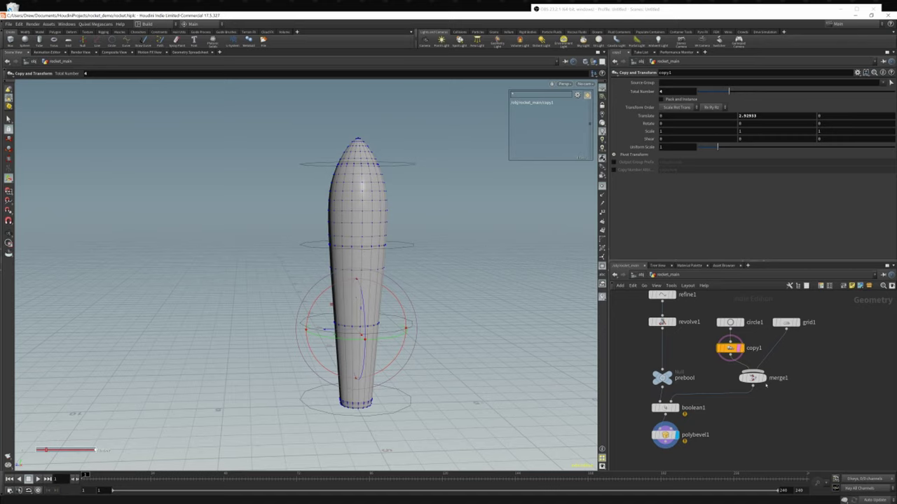
mouse_move(797, 322)
click(801, 337)
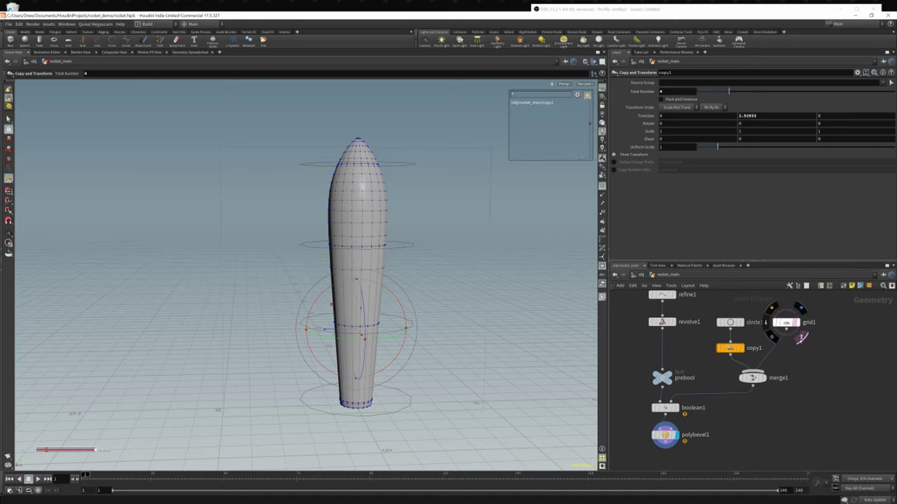
click(743, 348)
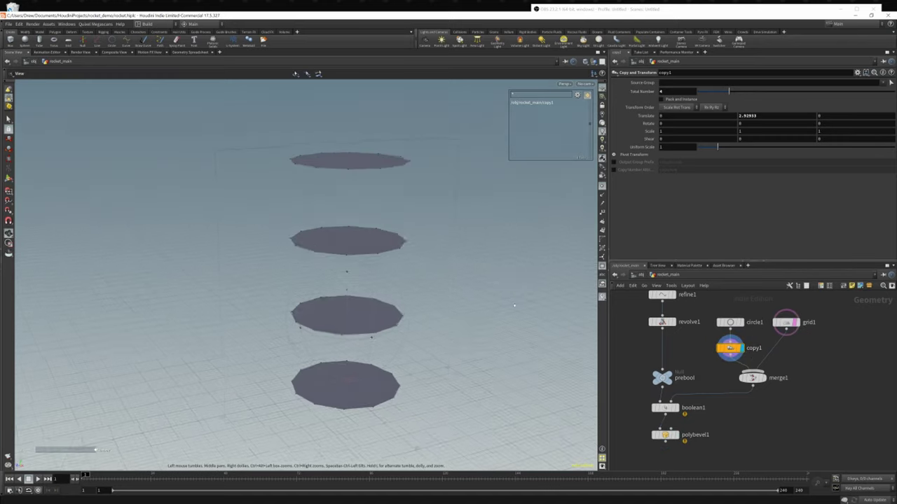
alt+drag(514, 306, 511, 296)
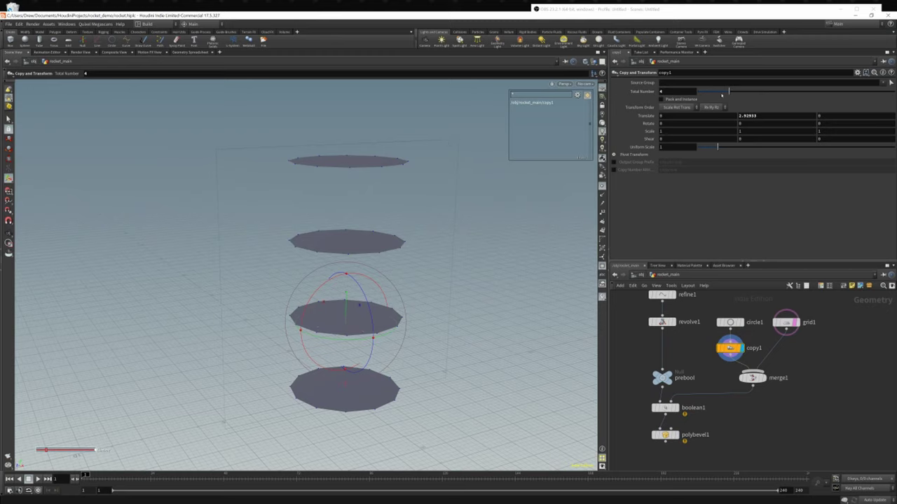
- Try raising copy1's total number of copies to 9, then return it to 4
drag(733, 91, 778, 97)
alt+right_drag(448, 244, 302, 250)
alt+middle_drag(302, 250, 272, 324)
alt+drag(272, 324, 298, 284)
alt+drag(348, 238, 448, 270)
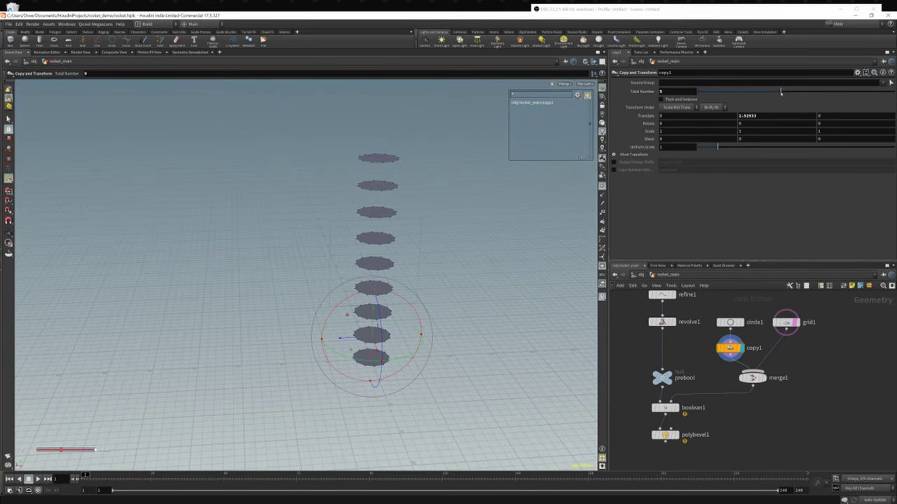
drag(781, 92, 728, 92)
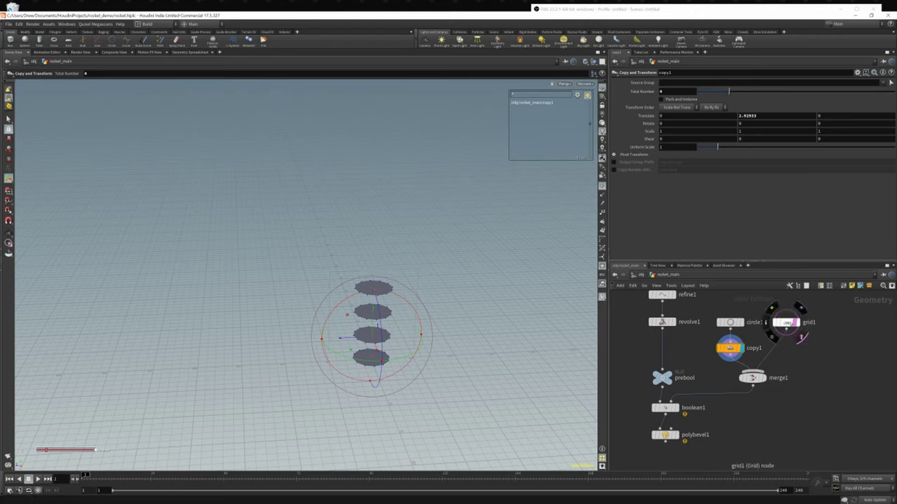
- Select grid1, make copy1 the template overlay, and display polybevel1 again
click(797, 322)
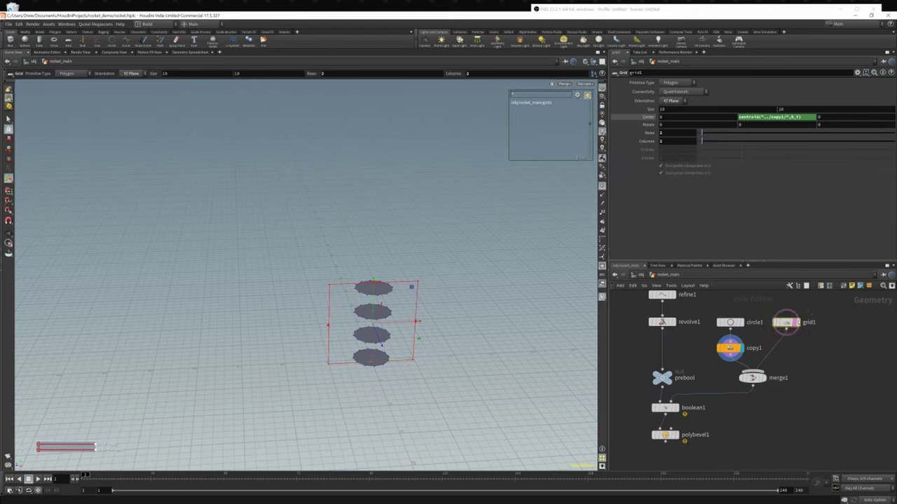
click(802, 309)
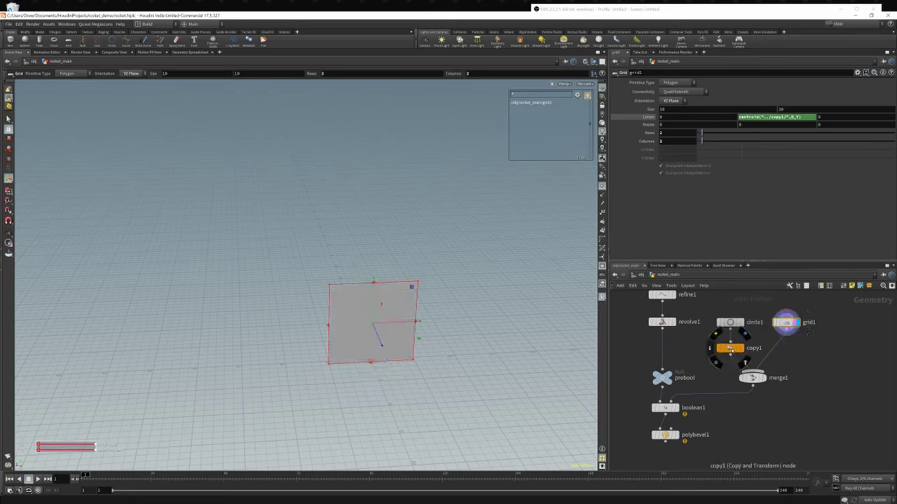
click(745, 363)
mouse_move(776, 324)
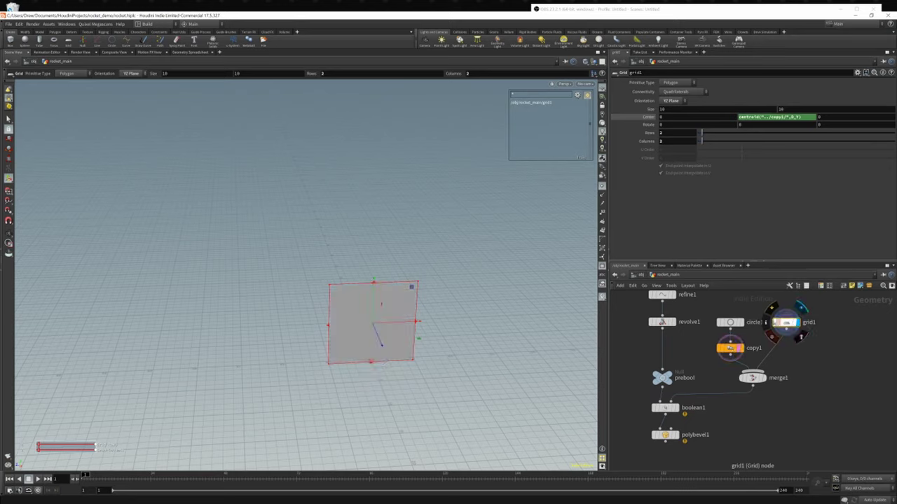
click(675, 435)
- Examine from several angles how the centred grid lines up with the full height of the rocket body
drag(395, 314, 301, 306)
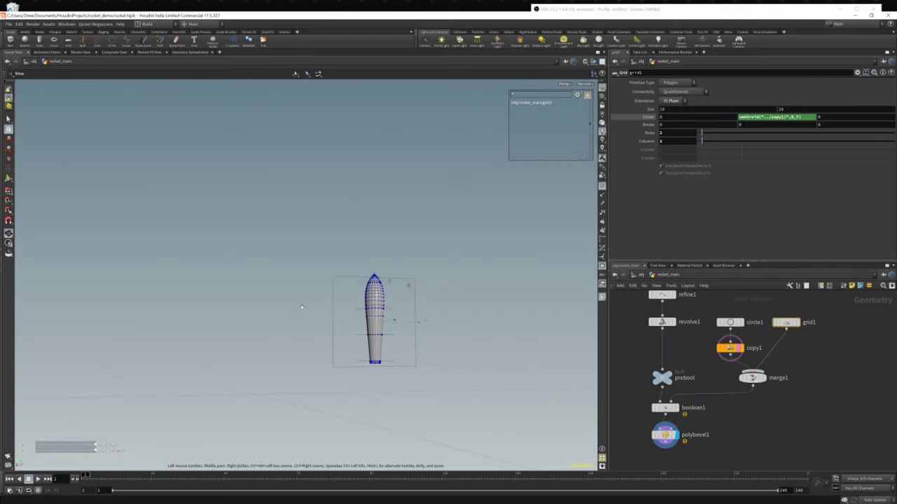
right_drag(301, 306, 427, 345)
middle_drag(427, 345, 351, 270)
drag(352, 270, 359, 292)
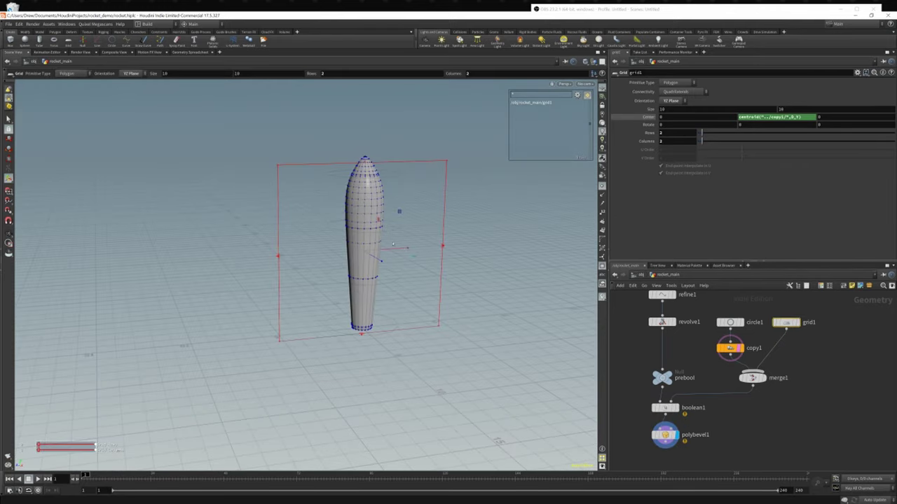
drag(373, 187, 381, 218)
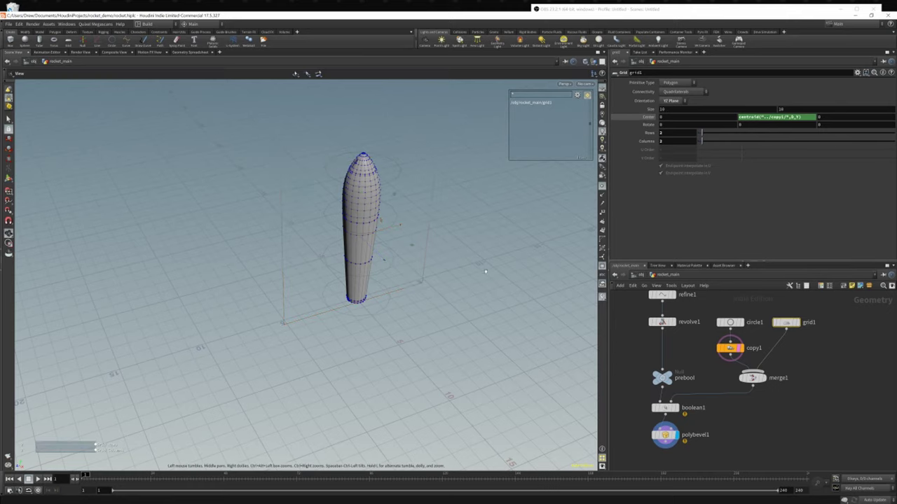
alt+drag(455, 270, 414, 228)
key(Return)
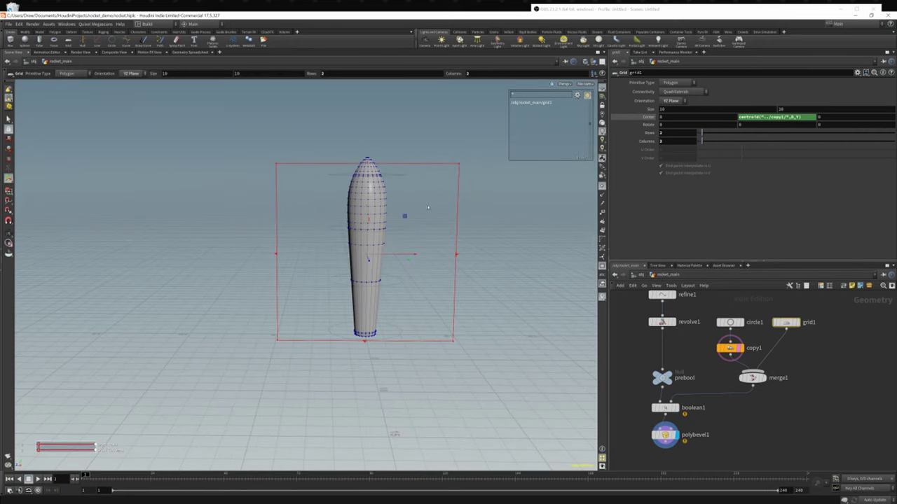
- Try resizing grid1's height in the viewport by moving its upper edge, to about 5.64 and back up to about 9.35
drag(368, 165, 419, 234)
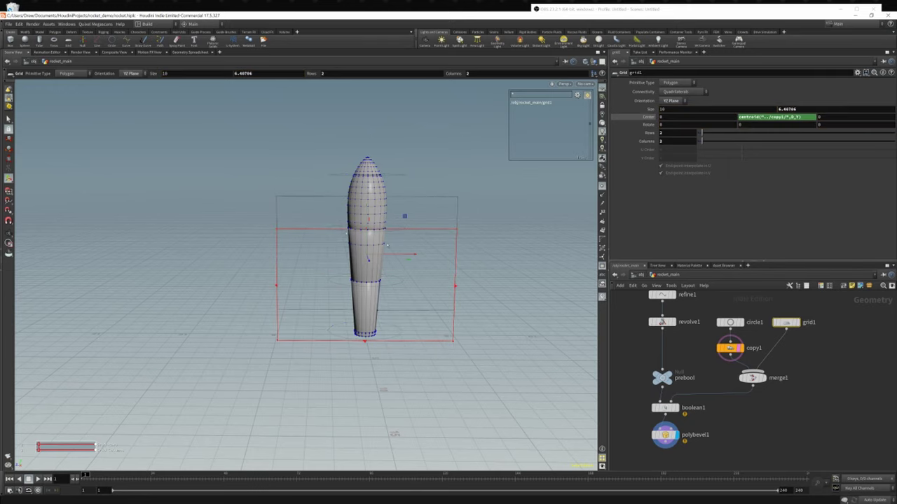
mouse_move(366, 228)
mouse_down()
mouse_move(369, 282)
mouse_move(372, 243)
mouse_up()
double_click(798, 109)
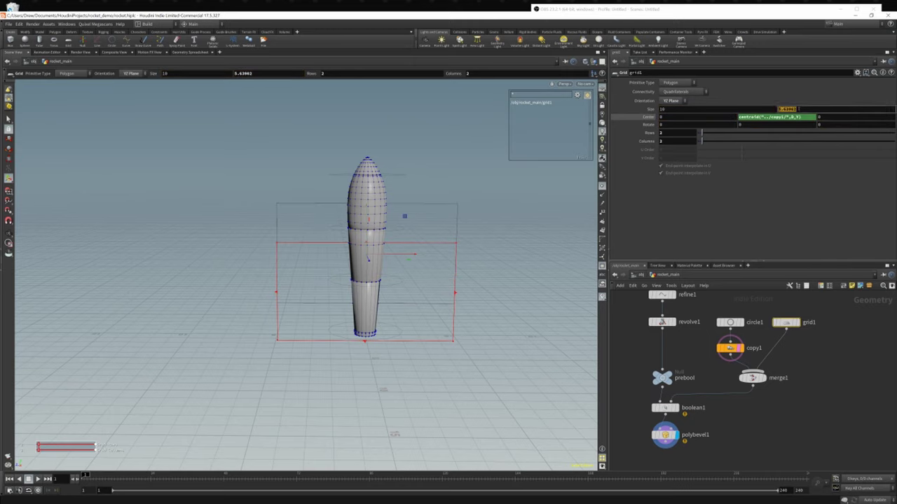
click(798, 109)
double_click(798, 110)
click(674, 108)
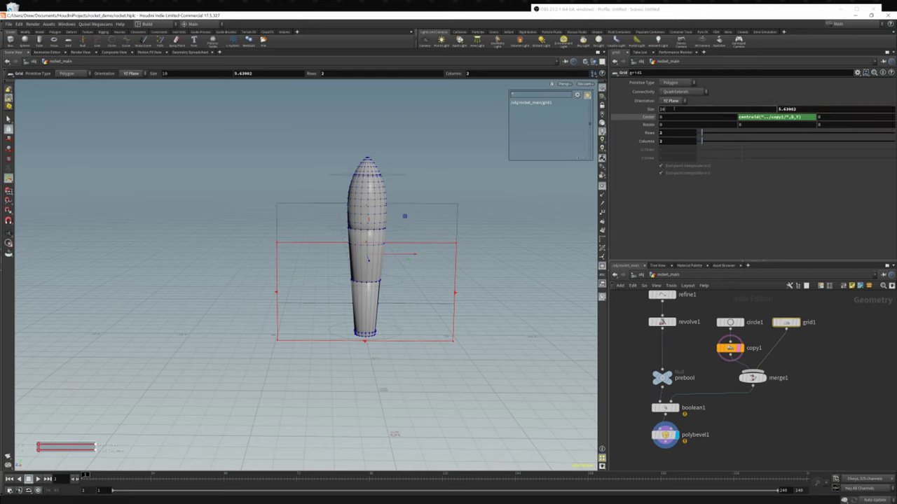
double_click(674, 109)
click(823, 109)
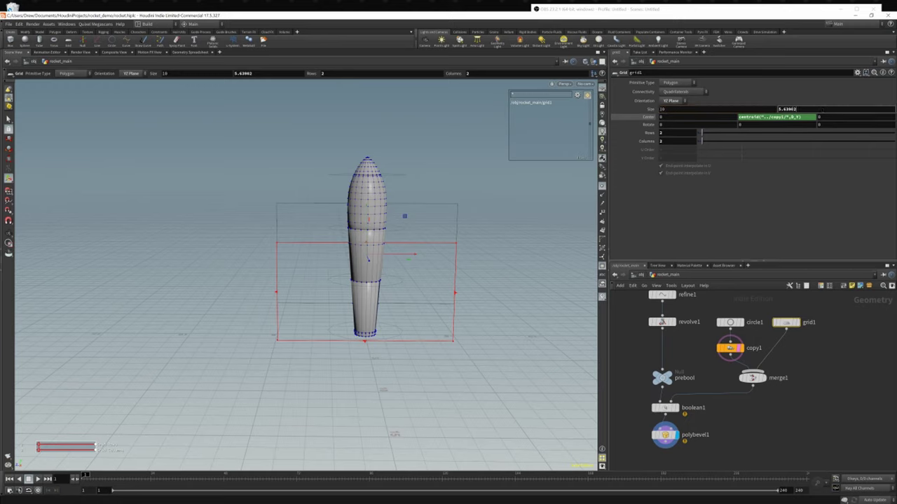
double_click(752, 109)
drag(365, 244, 366, 175)
- Set grid1's height to the expression bbox("../copy1/",D_YSIZE) so it takes its size from the copied circles
double_click(804, 109)
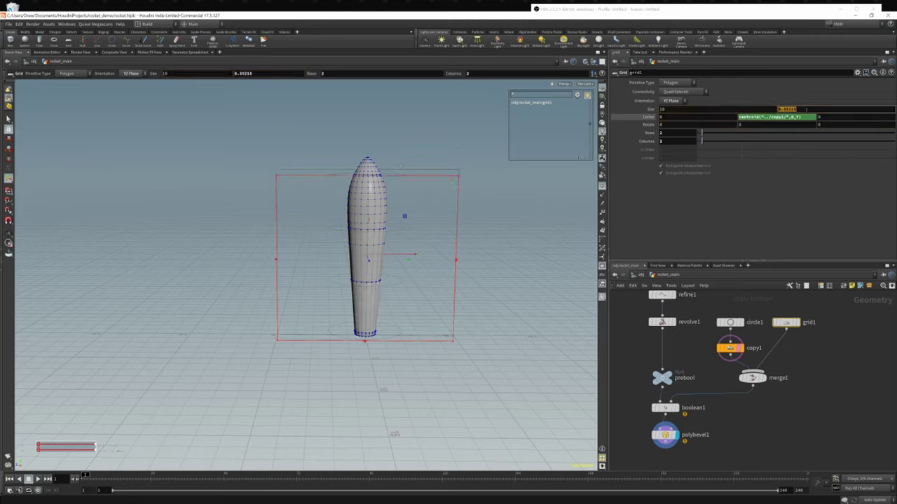
key(BackSpace)
text(bb)
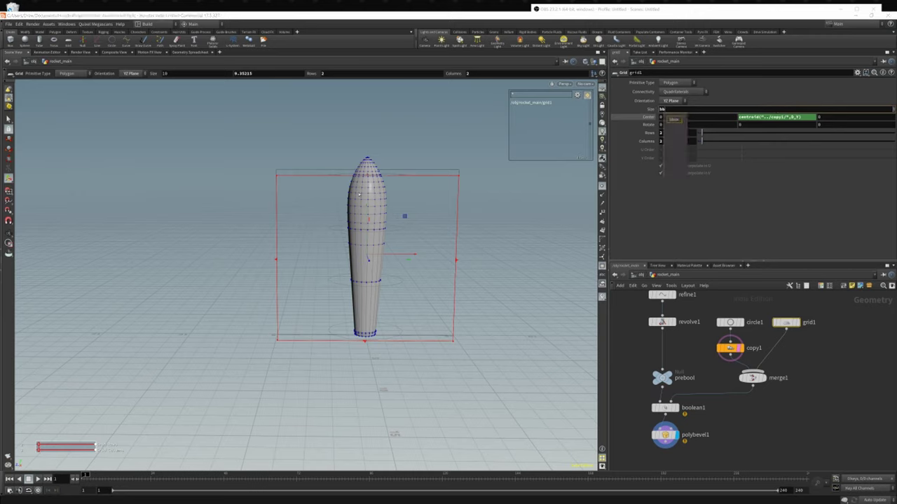
key(Escape)
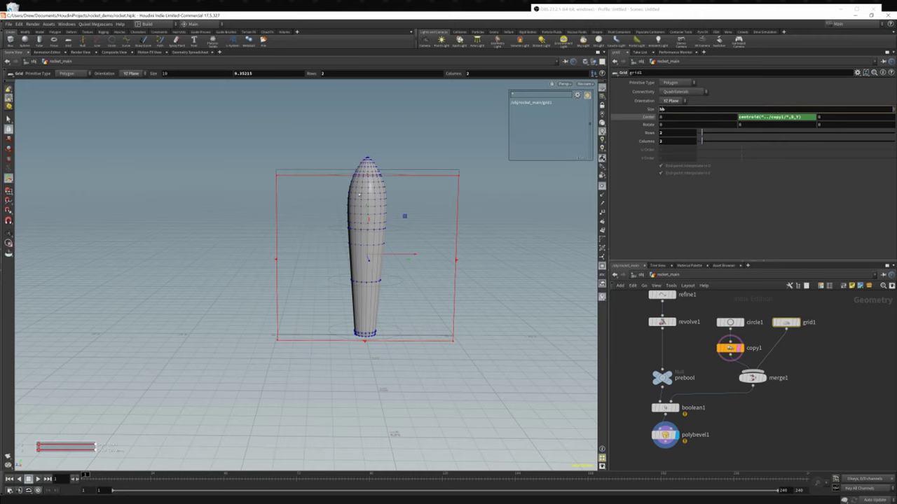
text(ox(")
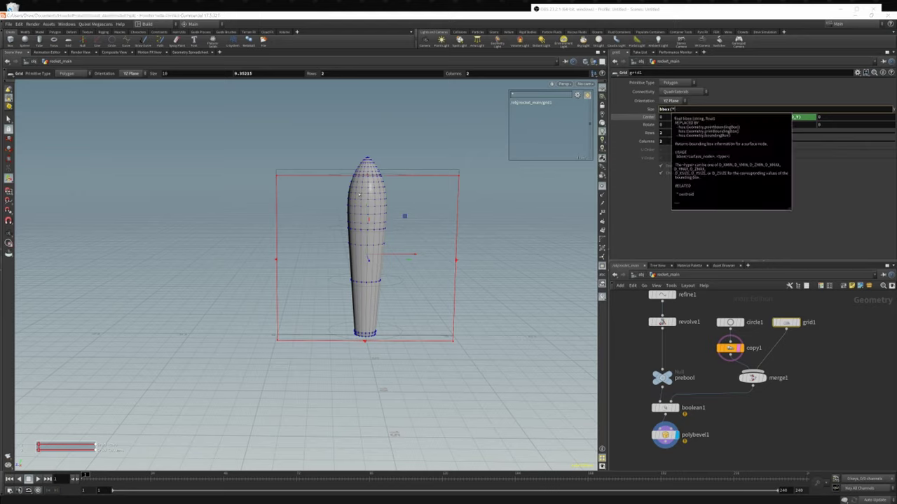
text(../)
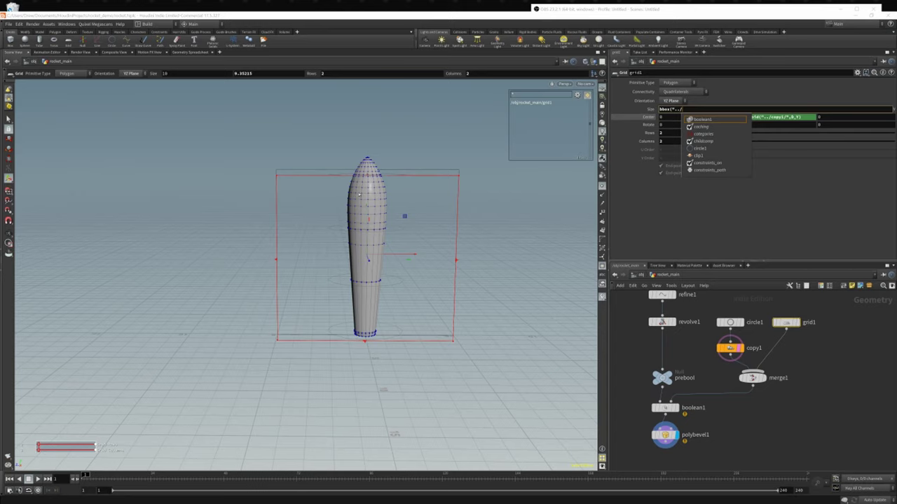
text(cop)
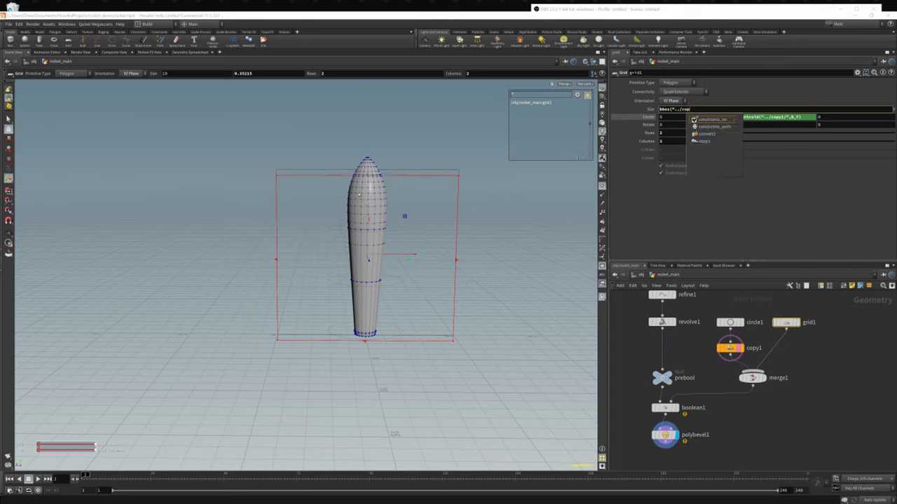
key(Down)
key(Return)
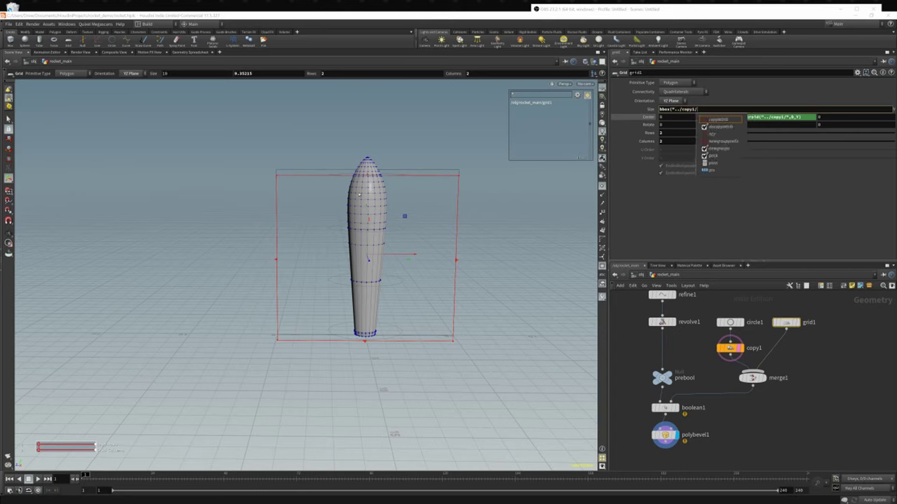
text(")
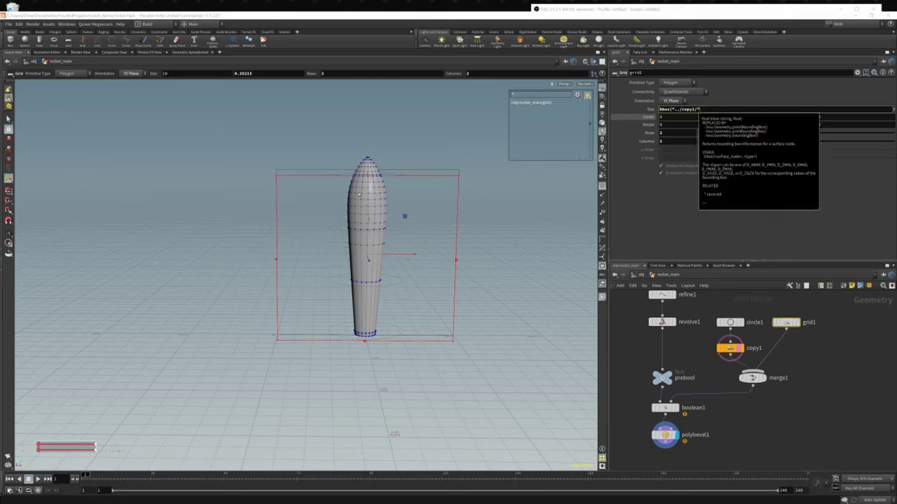
text(,D)
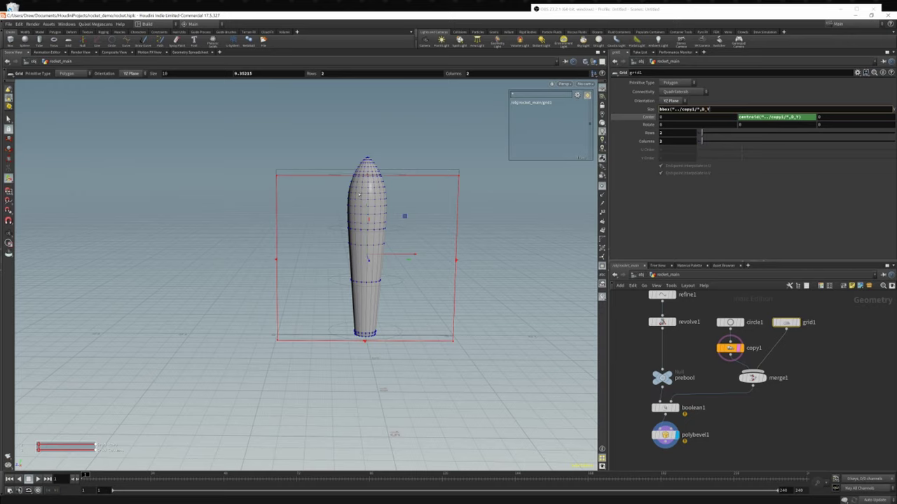
text(_YSIZE))
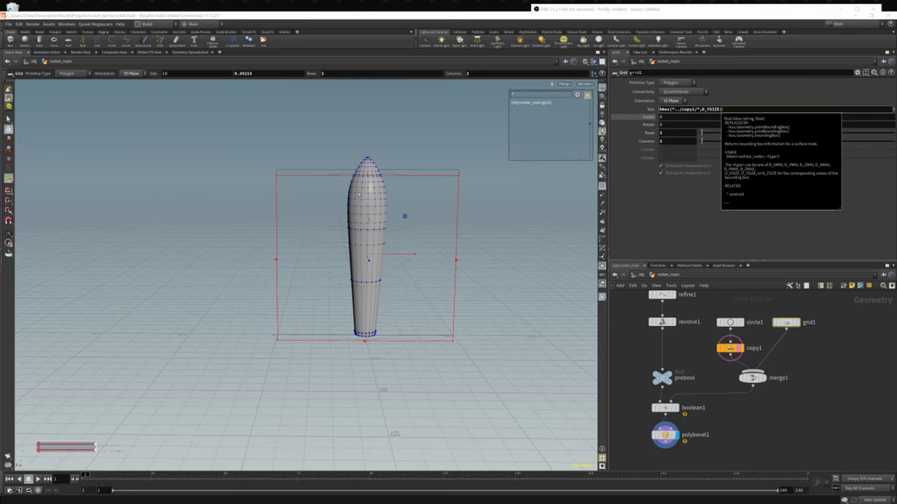
key(Return)
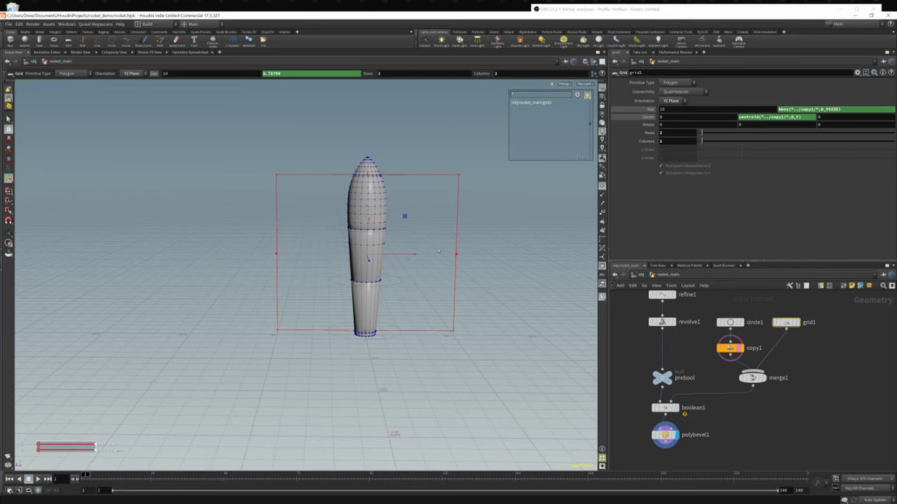
- Select copy1 and reduce its vertical translation in the viewport to about 1.88, bringing the circles closer together
alt+drag(365, 191, 332, 173)
right_drag(332, 173, 427, 231)
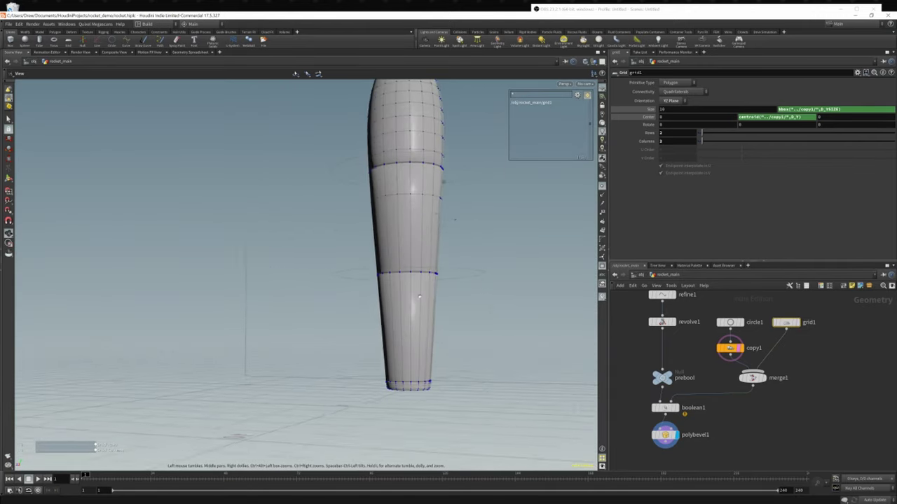
drag(427, 231, 470, 341)
right_drag(470, 341, 338, 286)
alt+middle_drag(337, 286, 288, 359)
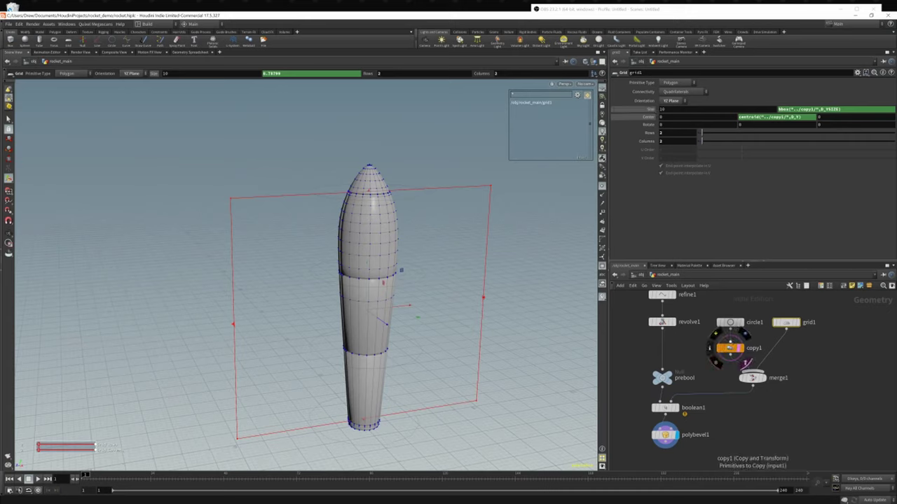
click(729, 348)
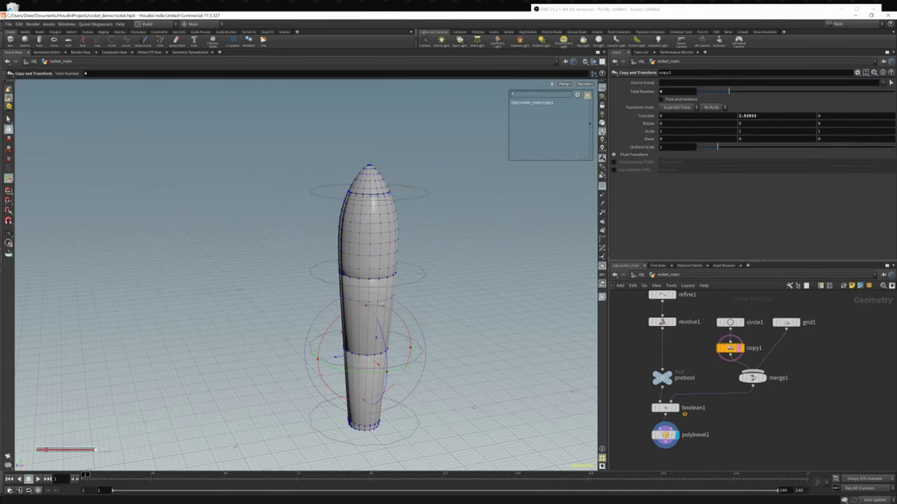
drag(365, 327, 403, 337)
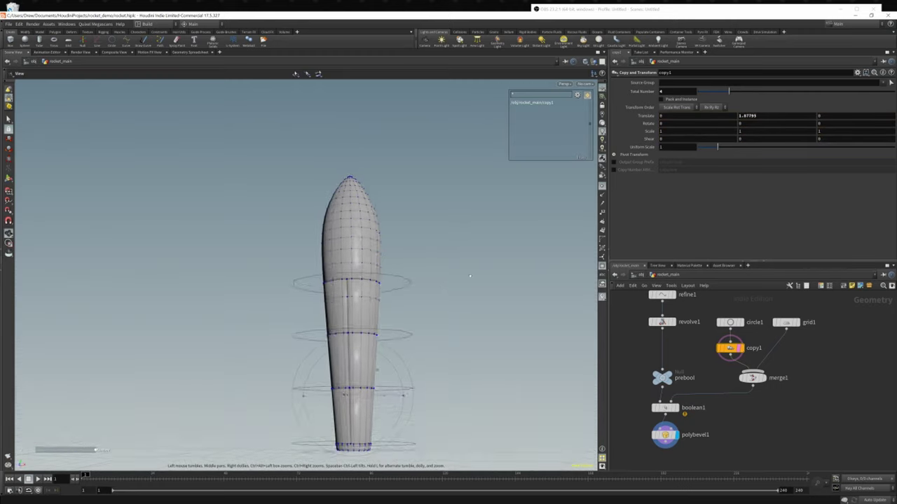
alt+middle_drag(403, 337, 429, 284)
alt+drag(429, 283, 380, 274)
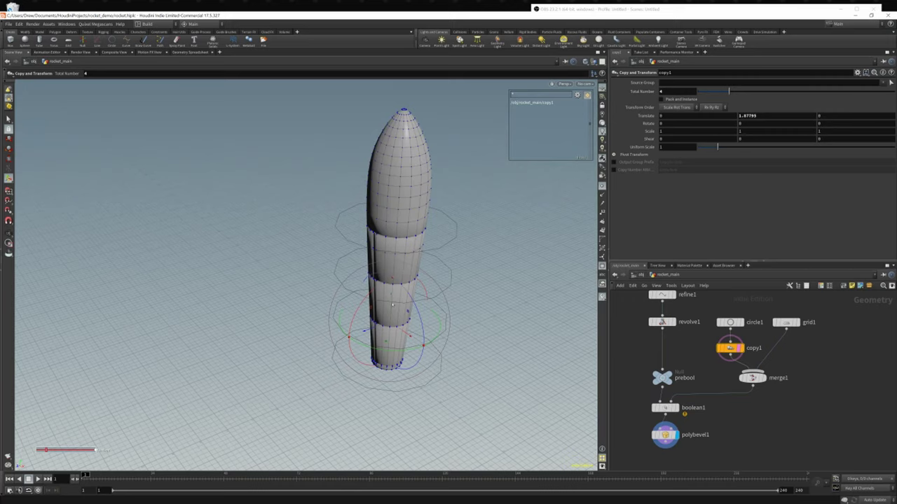
- Increase copy1's vertical translation in the viewport to about 3.03 and inspect the cuts along the rocket body
drag(392, 305, 313, 244)
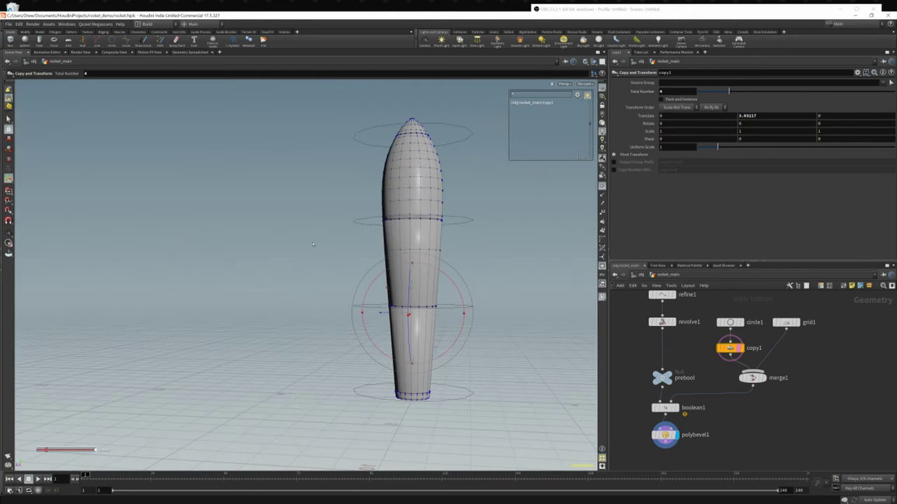
alt+drag(483, 264, 564, 261)
alt+right_drag(398, 233, 458, 239)
alt+drag(459, 238, 394, 234)
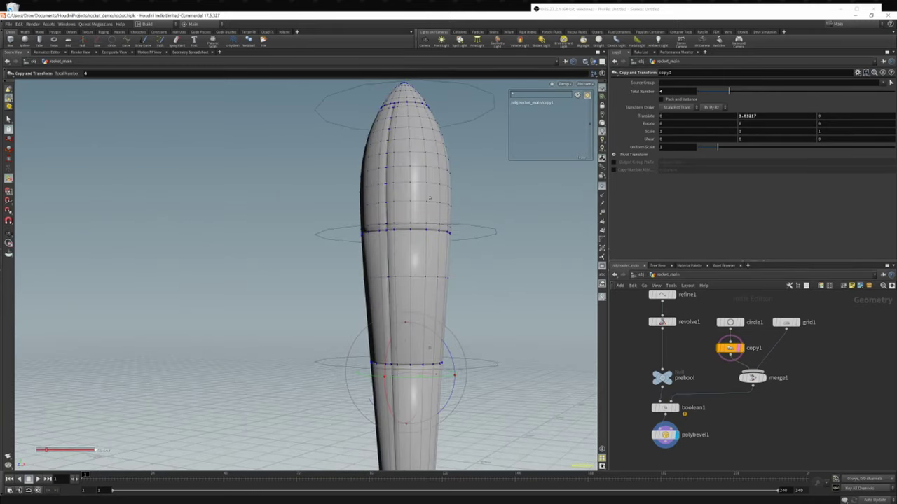
alt+drag(359, 290, 343, 171)
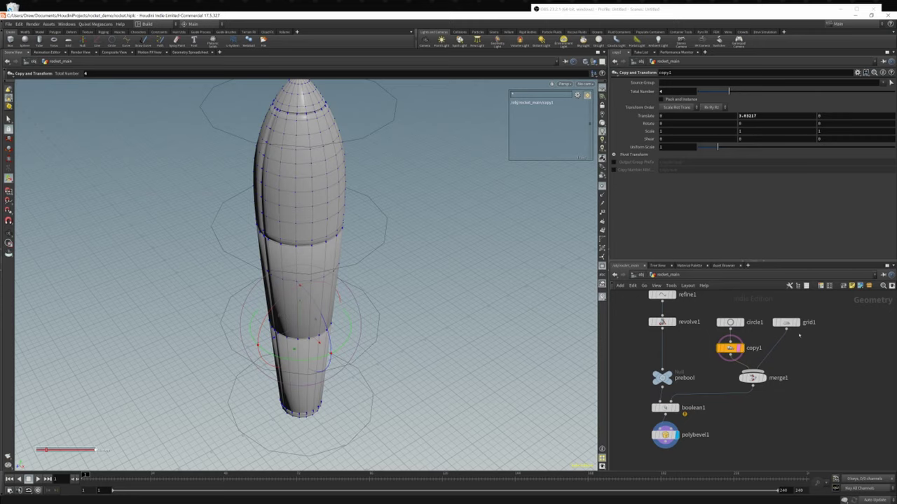
- Move grid1 up in the network and insert a Clip node on the wire between grid1 and merge1
drag(786, 322, 792, 309)
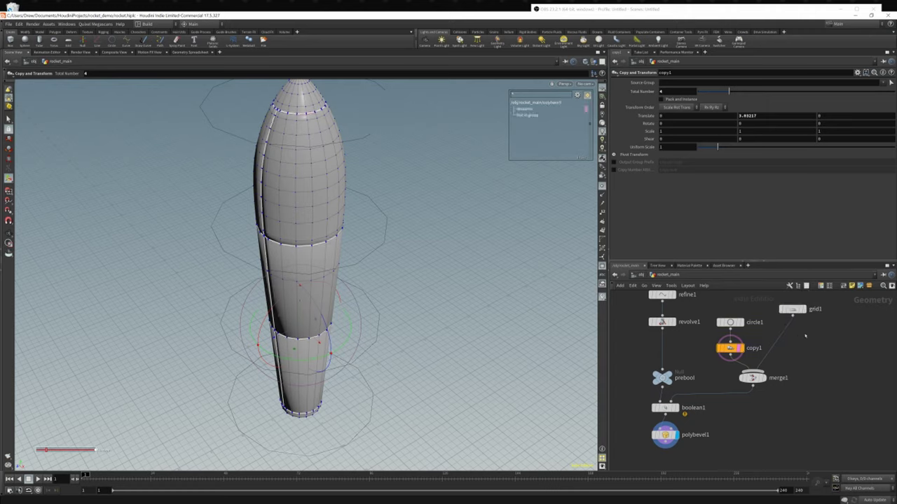
key(Tab)
text(line)
key(Return)
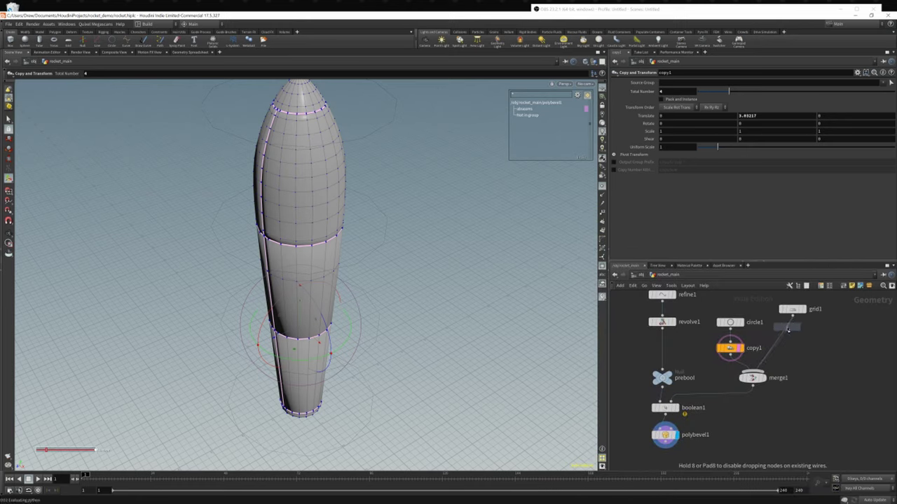
click(789, 329)
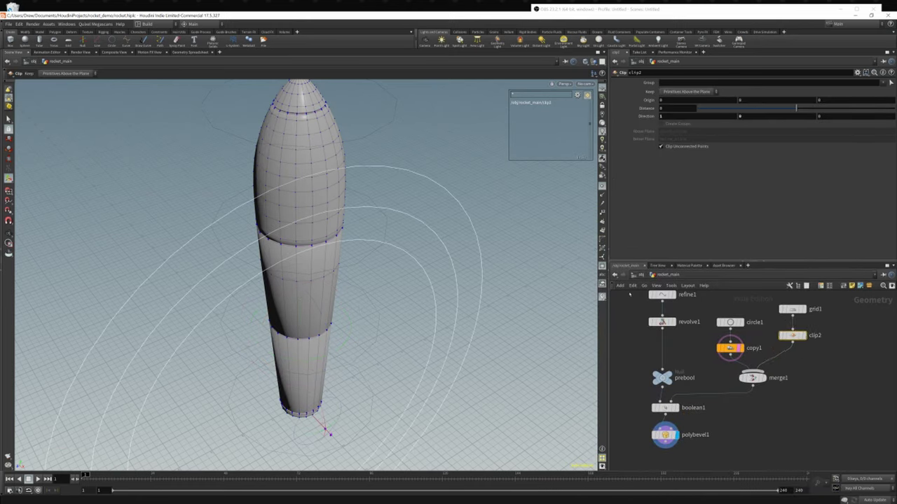
- Set clip2's direction to 0, 0, 1 so it cuts the vertical grid in half at the rocket's centre
alt+drag(417, 315, 399, 257)
scroll(372, 301, down, 4)
alt+drag(364, 309, 286, 397)
click(794, 311)
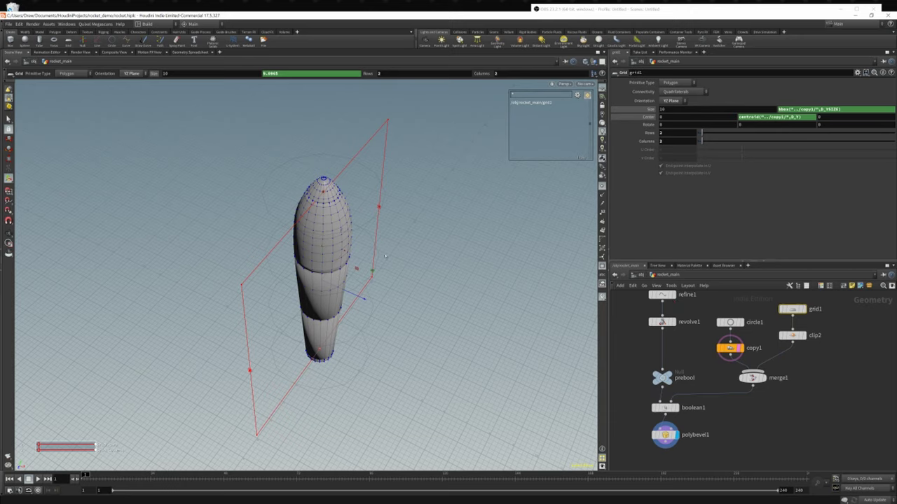
click(792, 335)
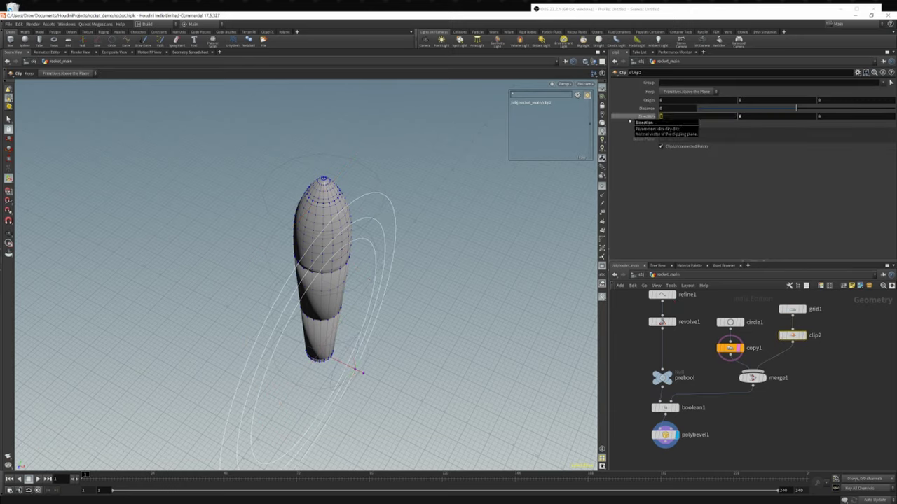
key(Tab)
key(Tab)
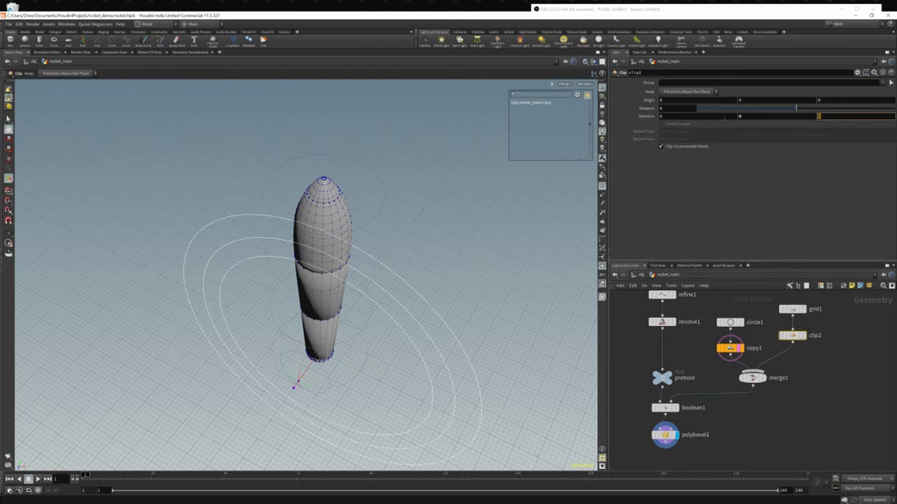
key(Return)
alt+drag(352, 273, 336, 235)
scroll(412, 297, down, 3)
alt+right_drag(337, 267, 326, 329)
alt+drag(326, 329, 323, 309)
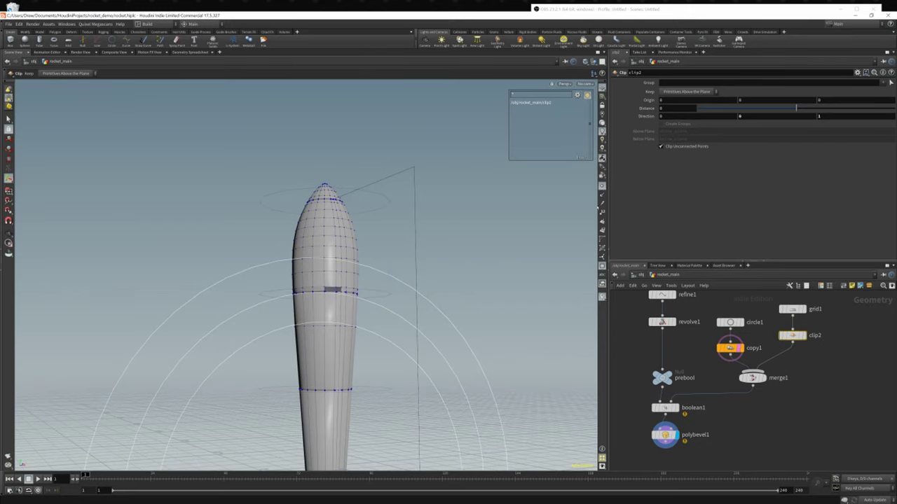
alt+drag(372, 207, 408, 283)
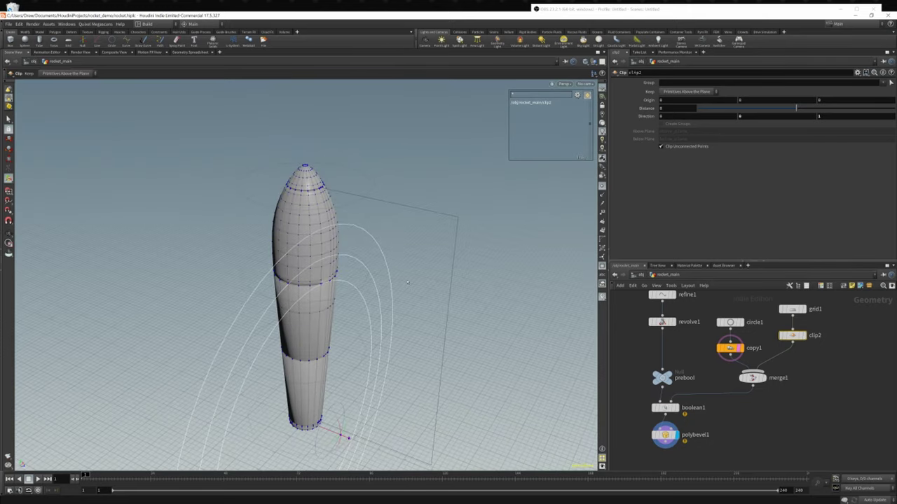
- Shift grid1 and clip2 up in the network and insert a Copy and Transform node between clip2 and merge1
middle_drag(812, 362, 797, 387)
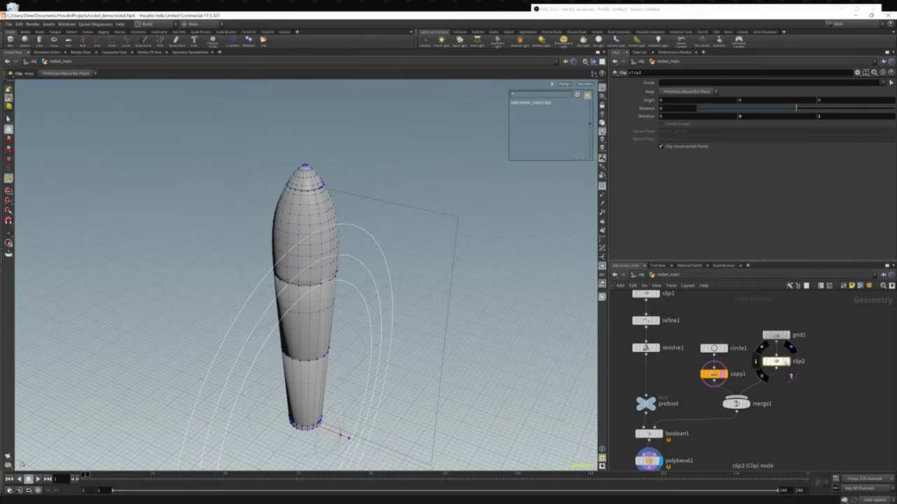
shift+drag(779, 365, 788, 352)
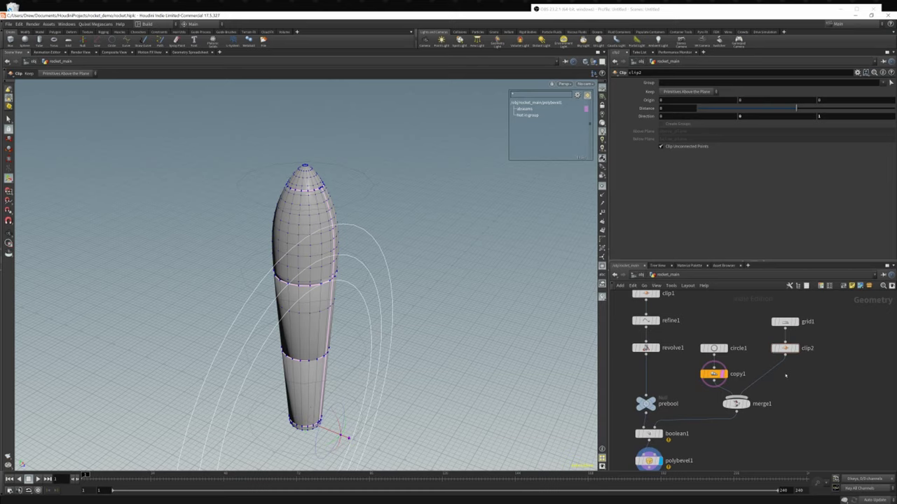
key(Tab)
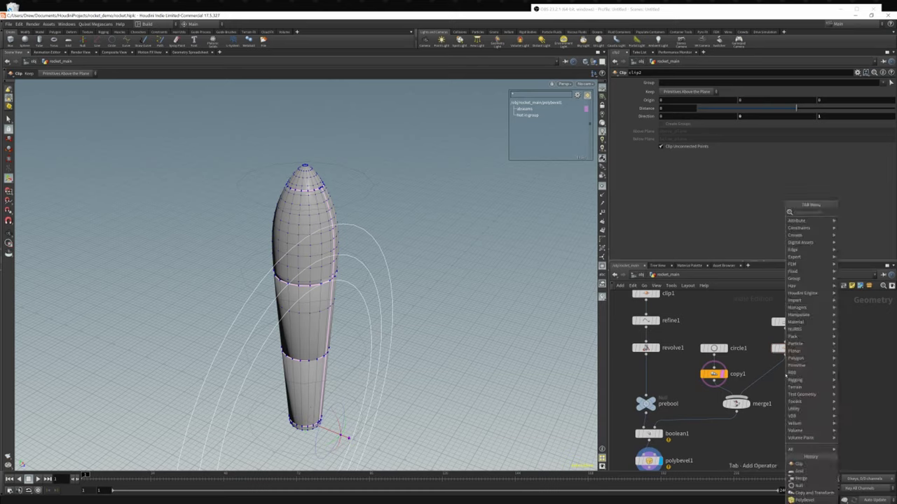
text(copy an)
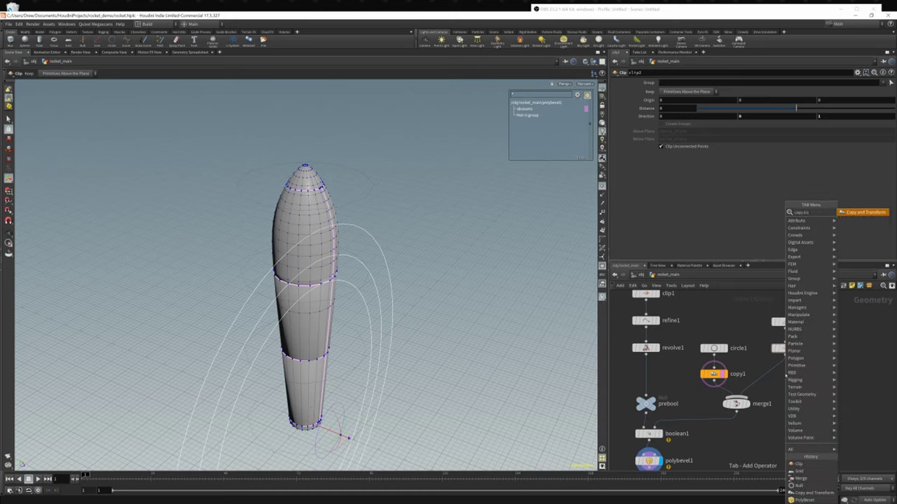
key(Return)
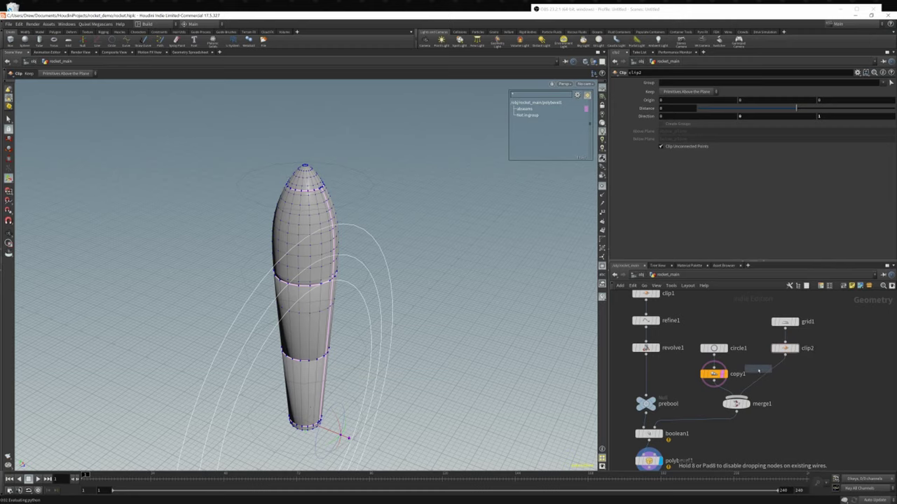
click(779, 377)
drag(782, 379, 788, 379)
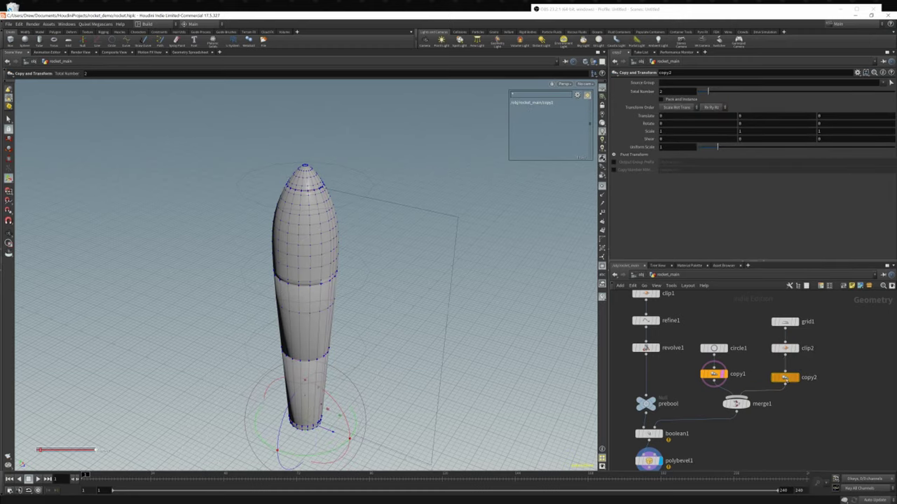
- Set copy2's total number of copies to 3 and view the half grid from above
alt+drag(329, 289, 240, 266)
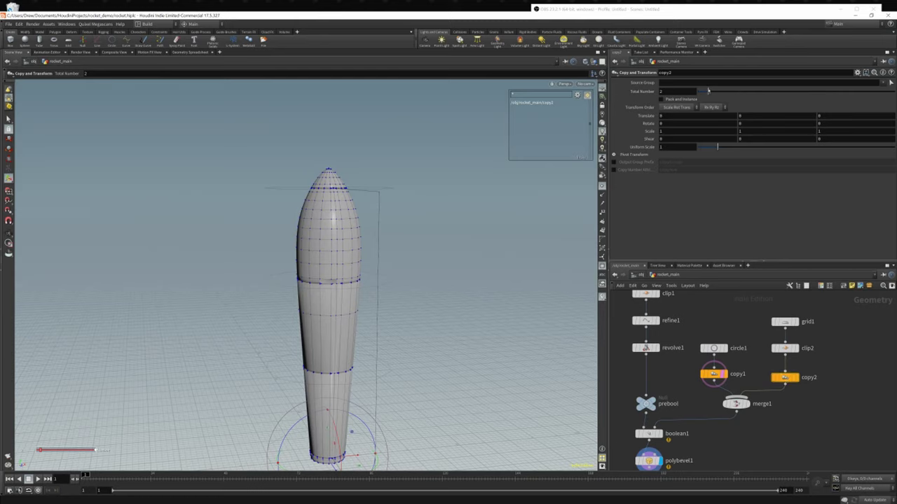
drag(708, 91, 717, 91)
key(Escape)
drag(311, 285, 355, 282)
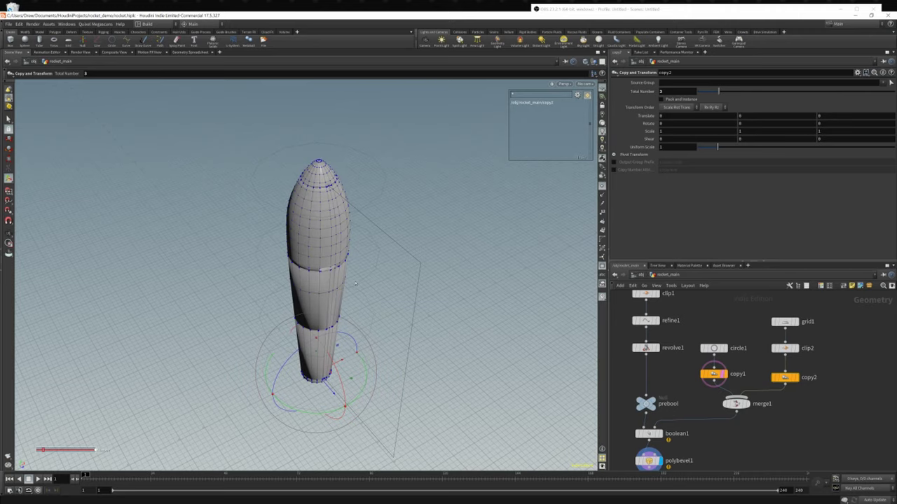
- Set copy2's Y rotation to 120 degrees to spread the three half grids evenly around the rocket
alt+drag(297, 249, 326, 234)
key(Return)
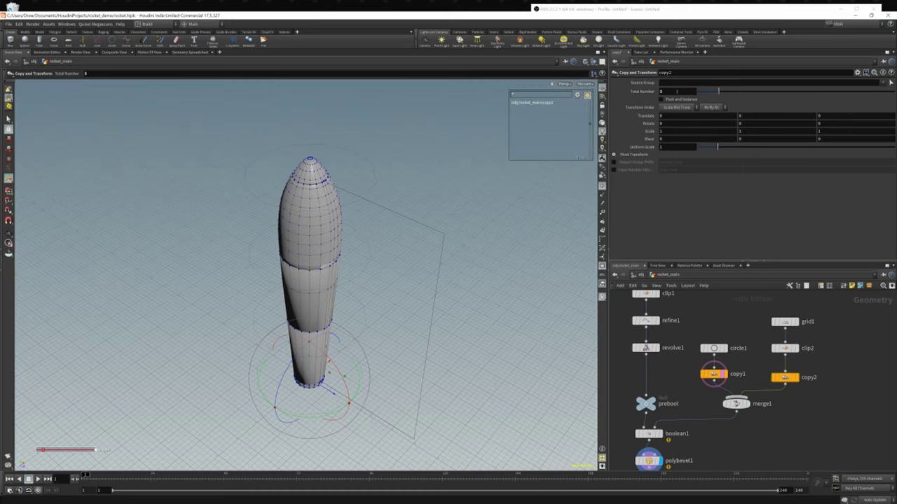
drag(673, 92, 660, 92)
click(754, 123)
middle_drag(741, 123, 895, 125)
alt+drag(336, 208, 390, 291)
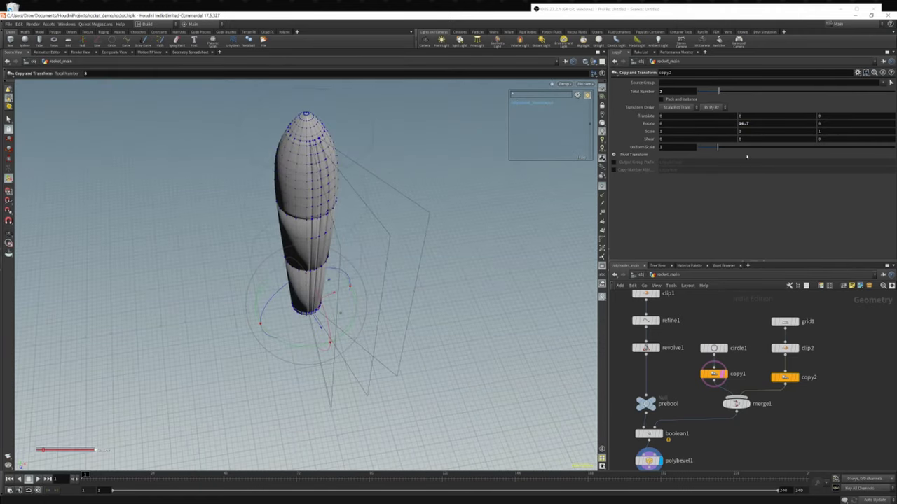
middle_drag(755, 123, 849, 110)
middle_drag(756, 109, 755, 109)
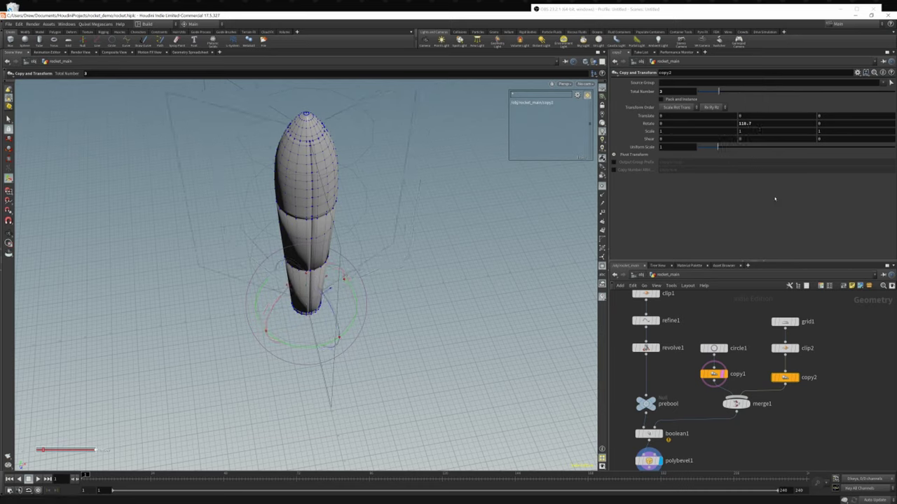
drag(758, 124, 695, 131)
text(120)
key(Return)
- Try a total number of 4 copies in copy2 and set it back to 3
drag(672, 91, 612, 103)
click(703, 284)
click(748, 123)
alt+drag(407, 189, 410, 165)
drag(664, 92, 617, 94)
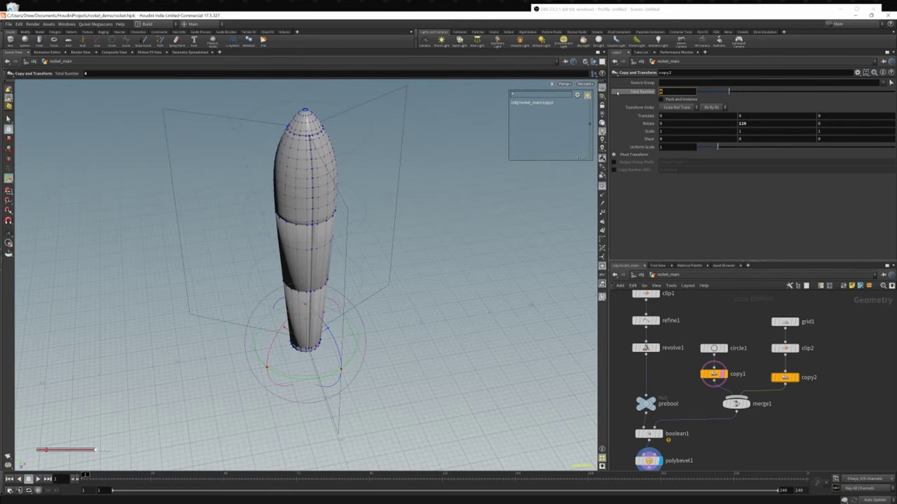
text(3)
key(Return)
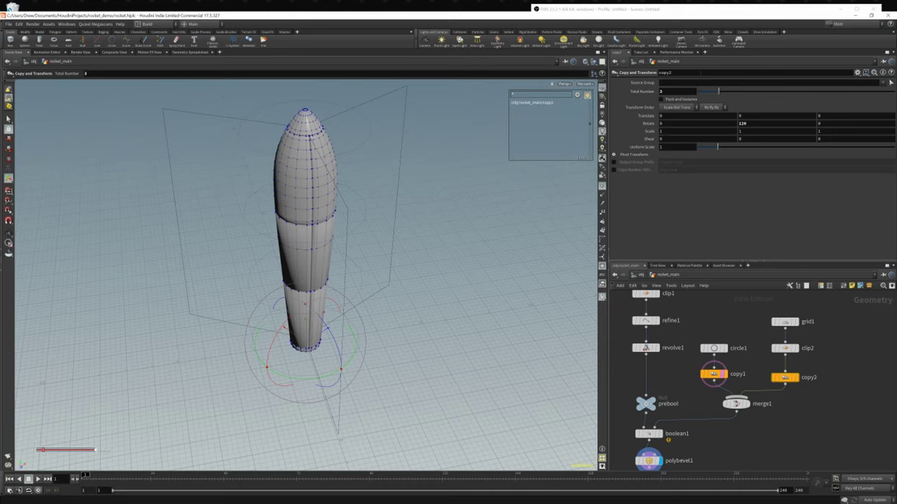
- Copy copy2's total number parameter and paste it as a relative reference, ch("ncy"), into its Y rotation
double_click(684, 91)
key(BackSpace)
right_click(669, 91)
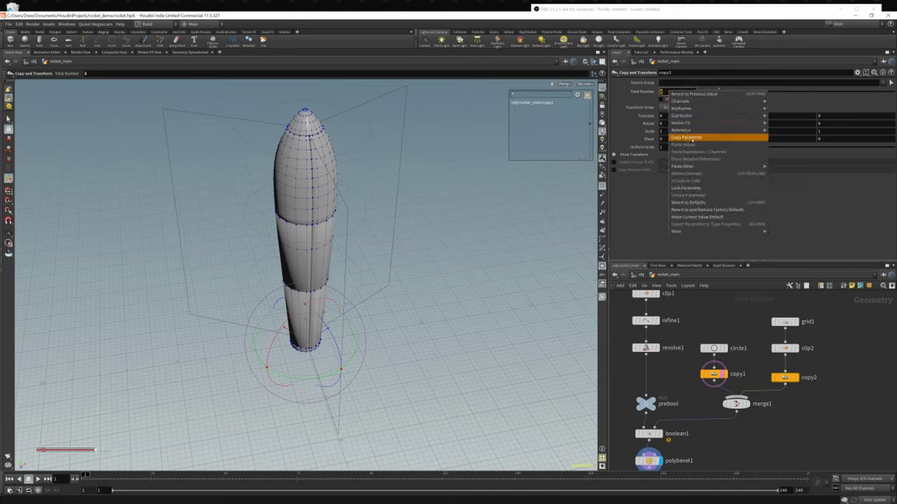
click(690, 138)
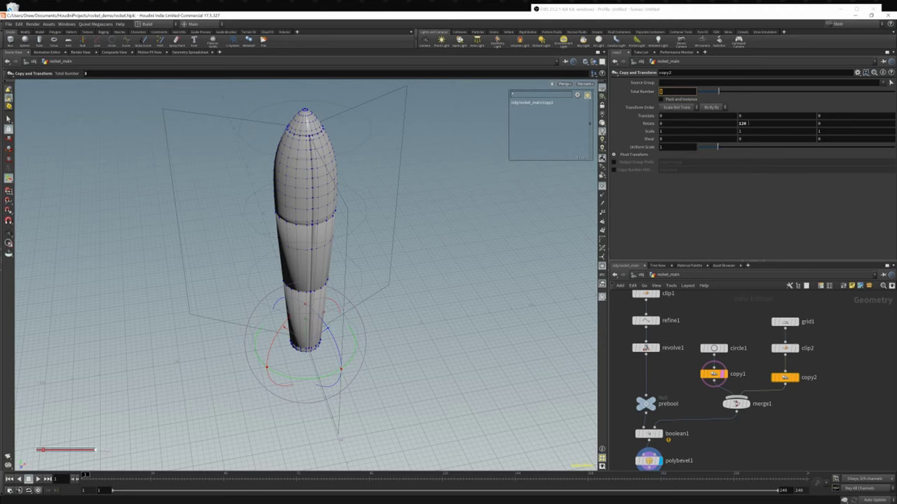
click(751, 124)
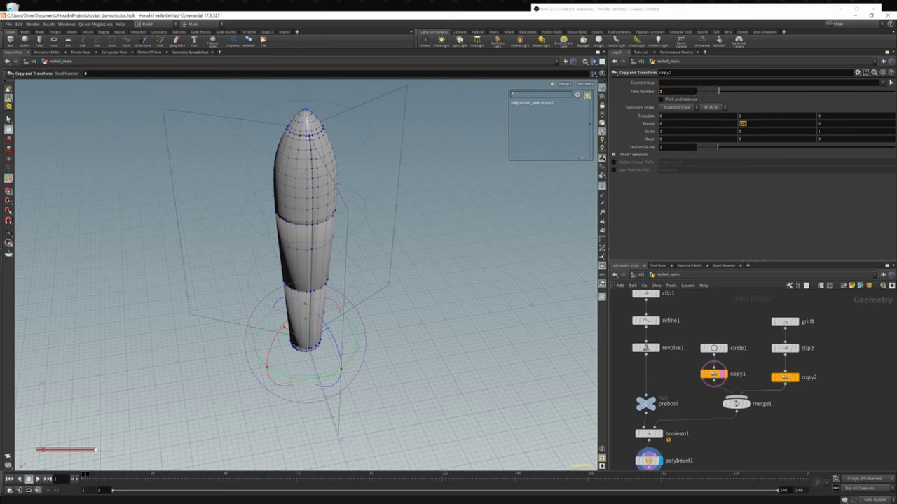
right_click(752, 124)
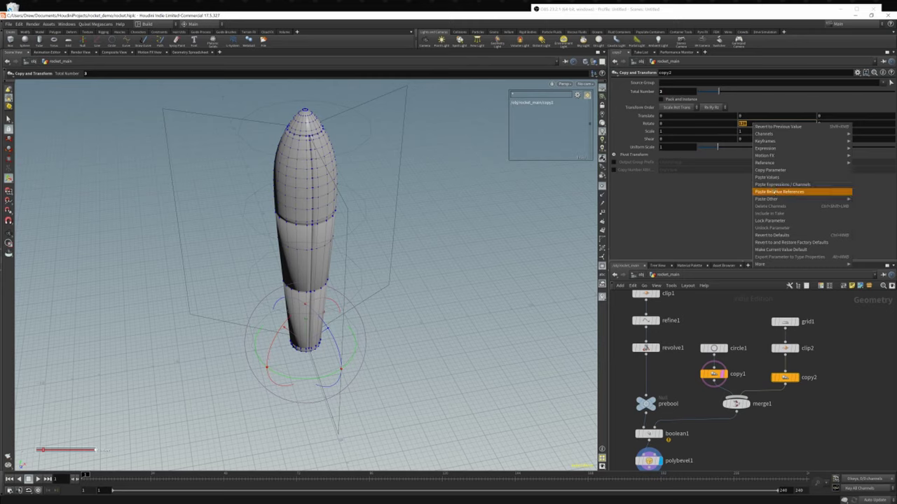
click(773, 192)
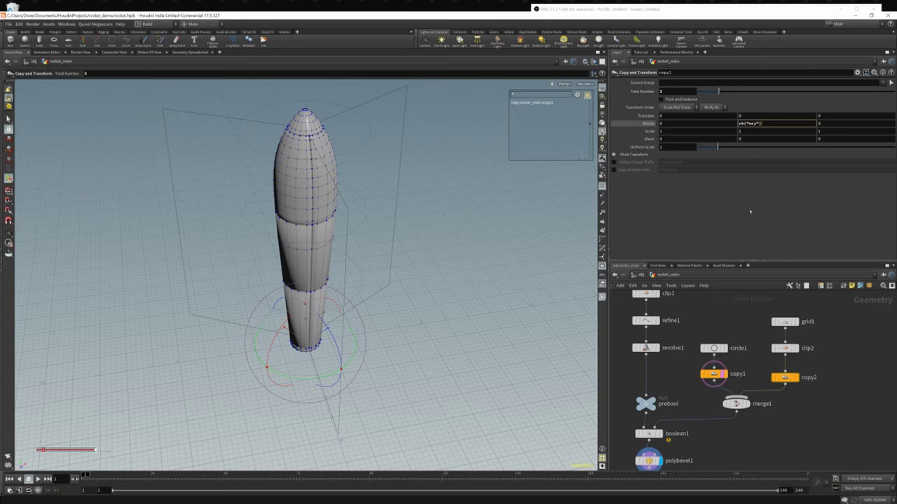
key(Return)
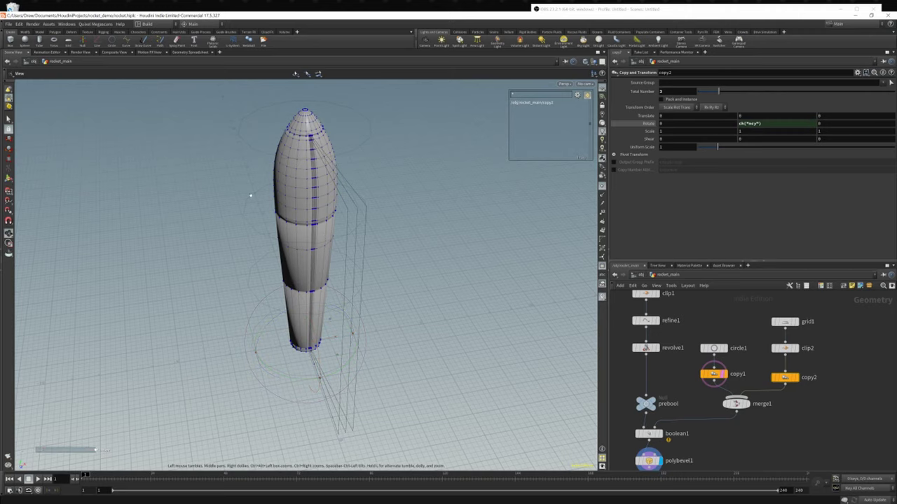
- Change copy2's Y rotation expression to 360/ch("ncy") so the spacing follows the number of copies
alt+right_drag(250, 194, 631, 224)
alt+middle_drag(337, 180, 355, 200)
alt+drag(356, 201, 366, 172)
alt+right_drag(366, 171, 271, 253)
alt+drag(272, 253, 350, 277)
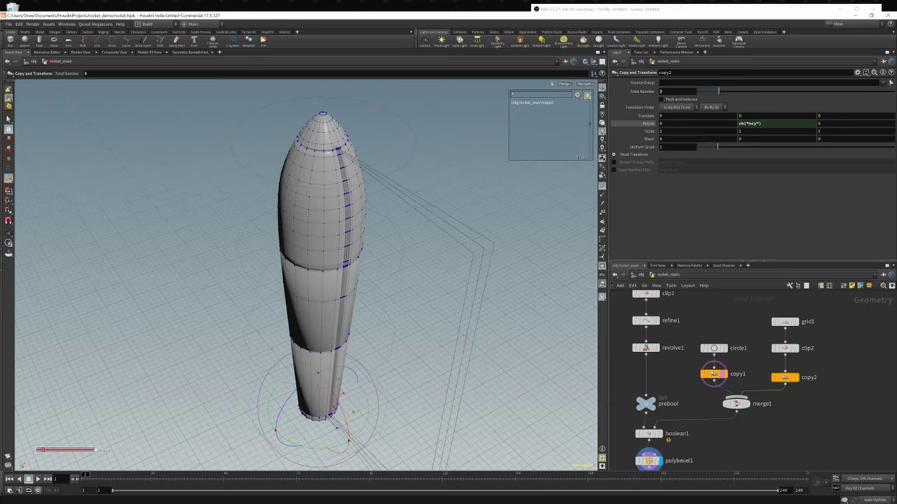
click(769, 123)
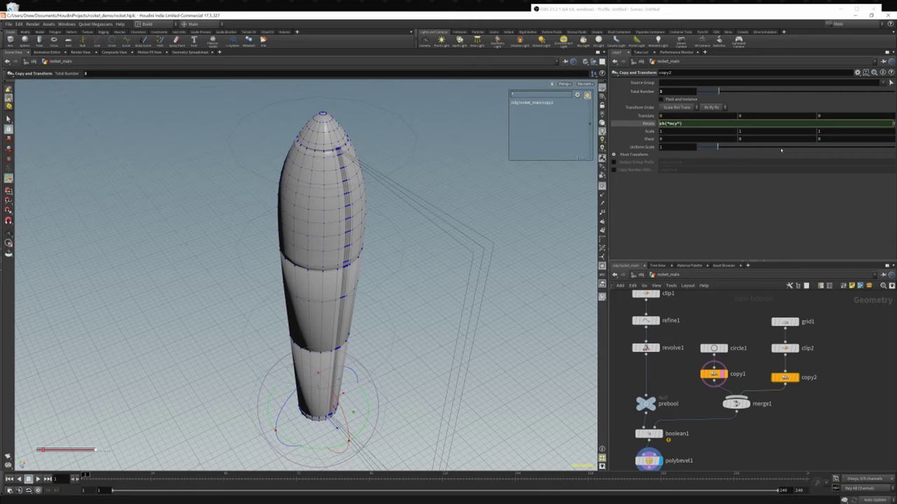
text(360/)
key(Return)
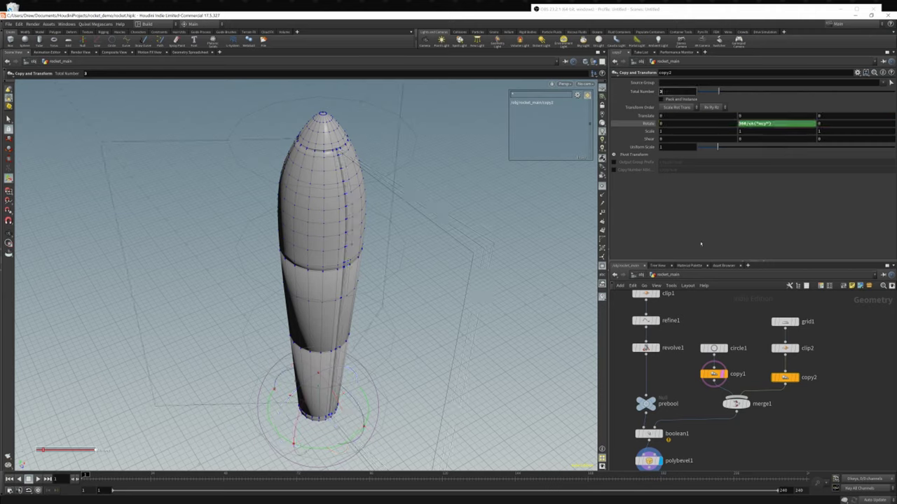
- Try raising copy2's total number to 10 to test the rotation expression
alt+drag(398, 234, 711, 114)
scroll(392, 208, down, 2)
drag(294, 207, 407, 208)
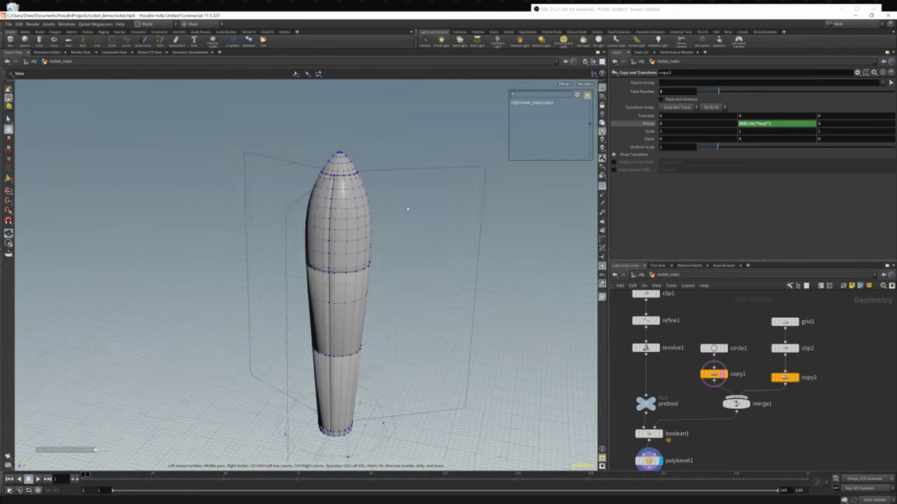
middle_drag(379, 210, 411, 163)
drag(410, 163, 456, 239)
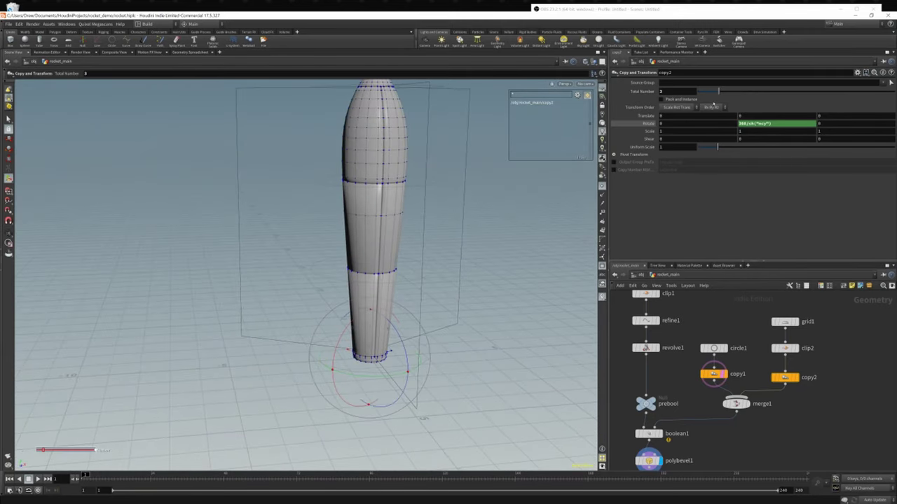
drag(720, 91, 787, 98)
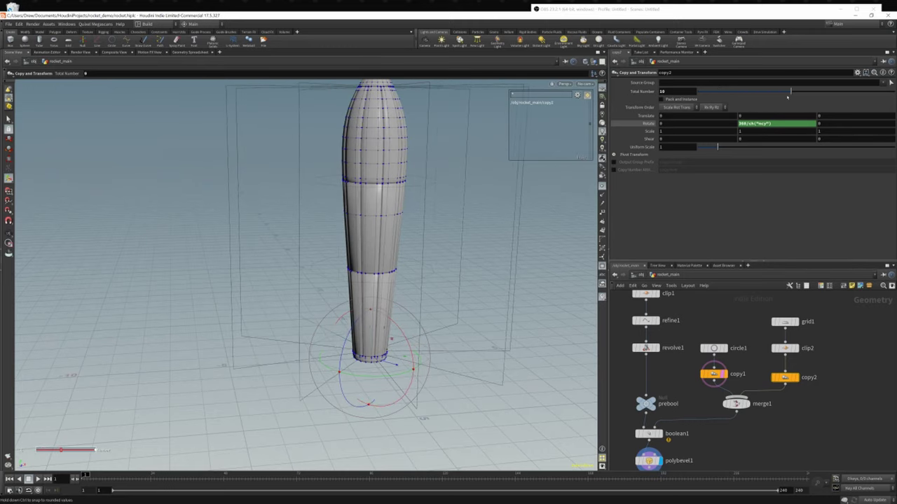
- Examine the panel cuts along the rocket body and around its base from several angles
drag(434, 188, 438, 153)
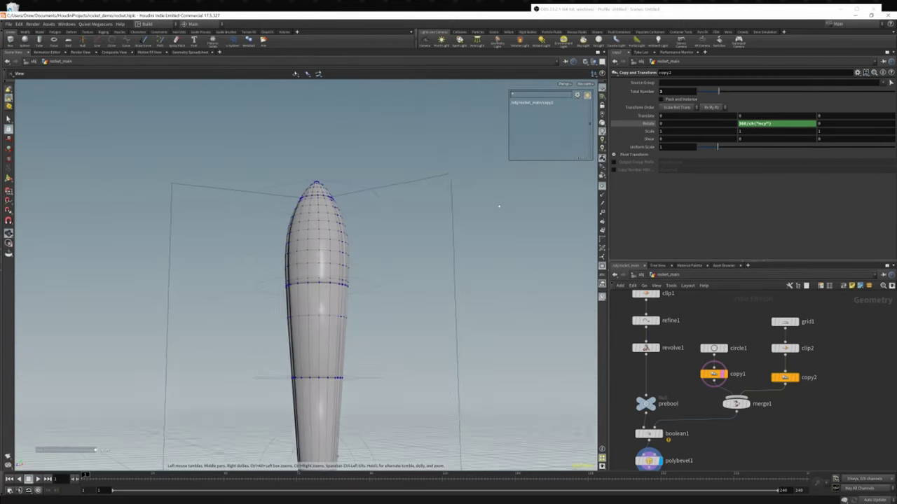
drag(499, 206, 396, 221)
right_drag(372, 308, 379, 357)
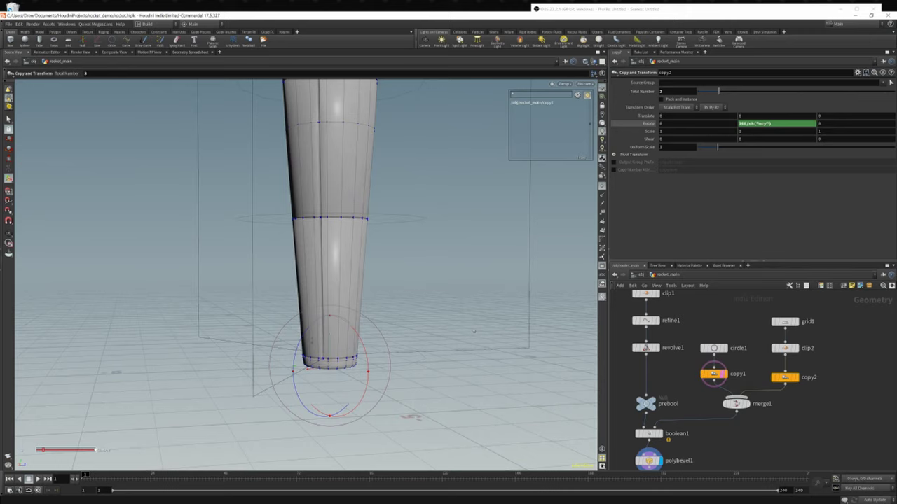
right_drag(402, 298, 296, 300)
middle_drag(334, 284, 360, 349)
drag(360, 348, 398, 385)
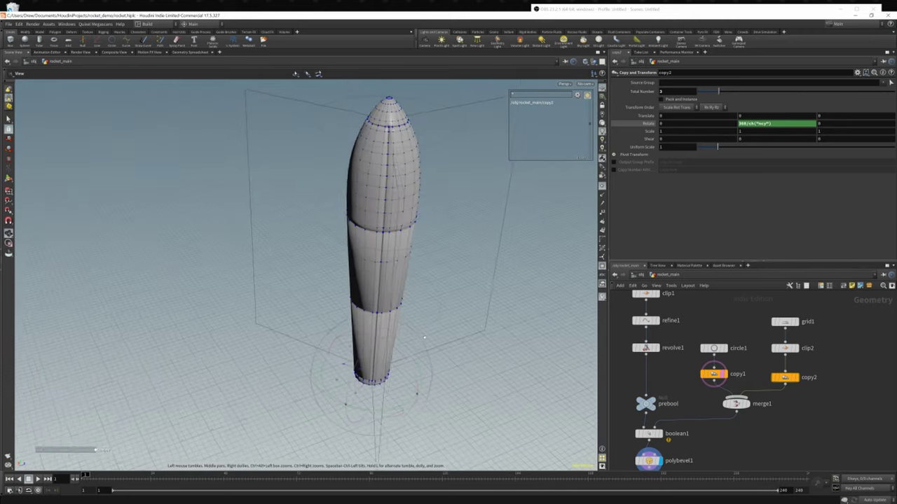
key(space)
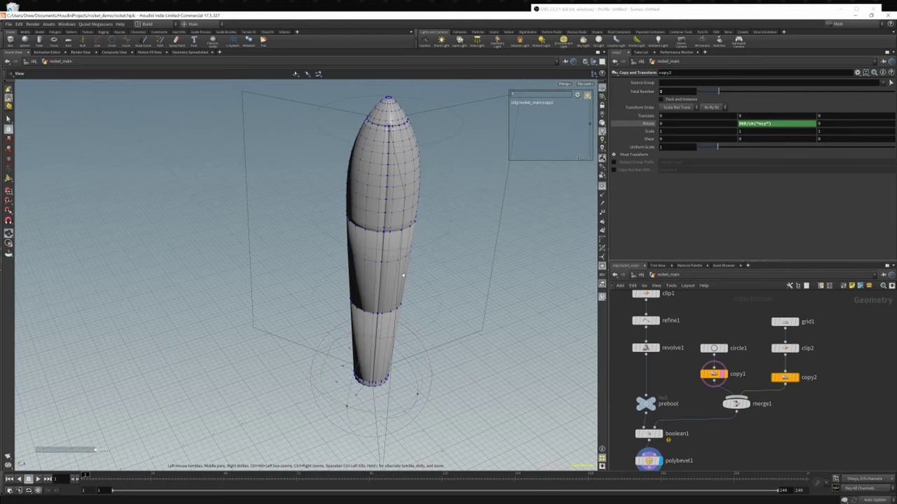
mouse_move(380, 228)
mouse_down()
mouse_move(413, 218)
mouse_move(327, 205)
mouse_move(377, 212)
mouse_up()
middle_drag(371, 376, 284, 284)
drag(284, 285, 287, 245)
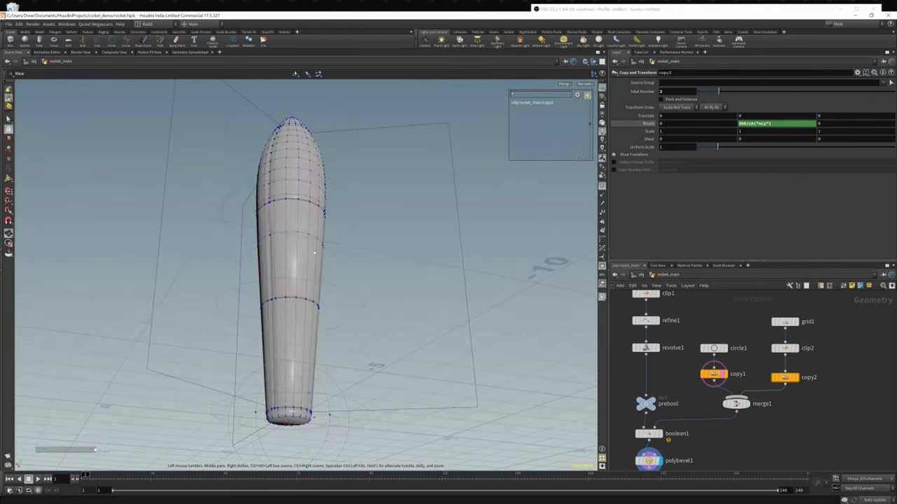
drag(344, 344, 338, 392)
right_drag(337, 393, 315, 367)
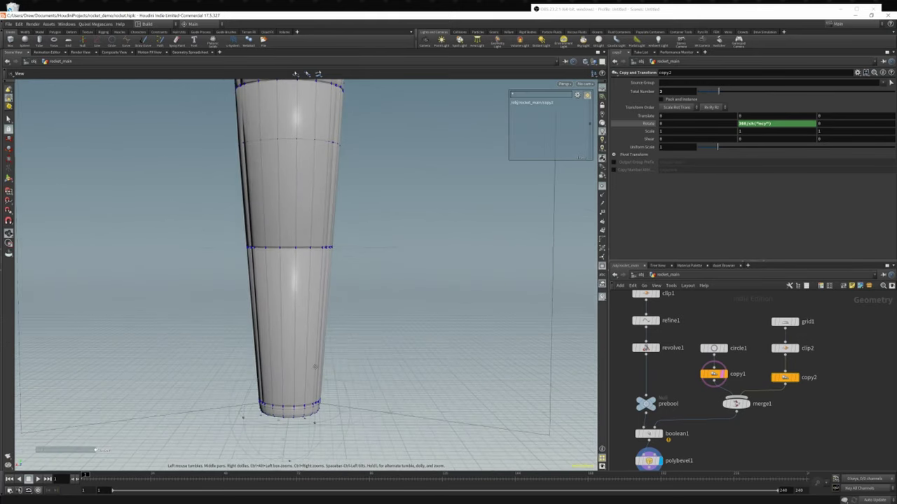
middle_drag(314, 366, 295, 302)
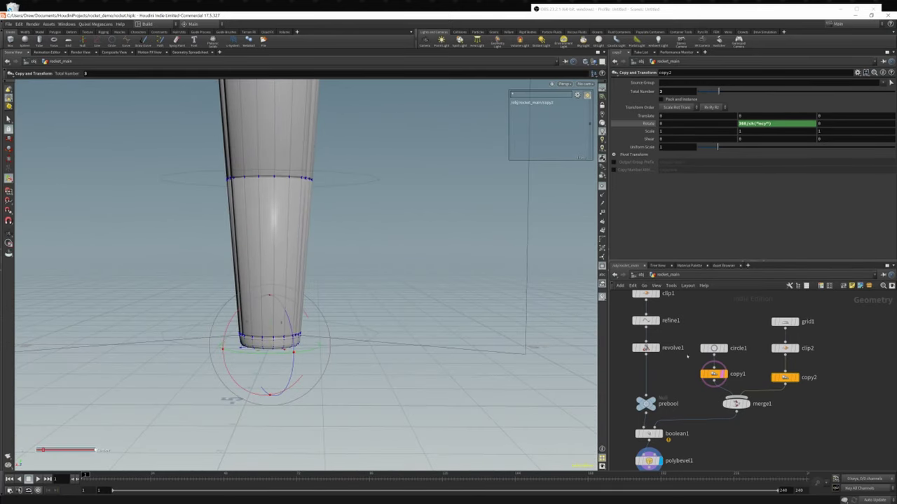
right_drag(543, 332, 491, 345)
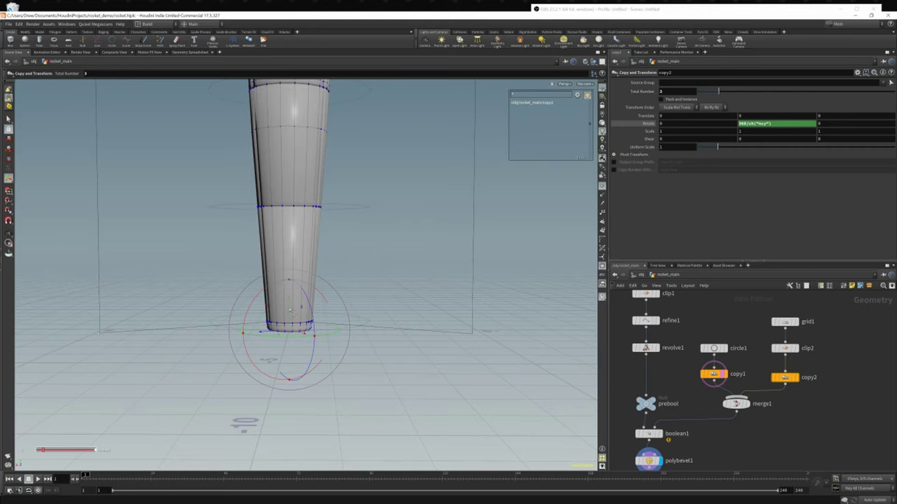
drag(291, 311, 296, 288)
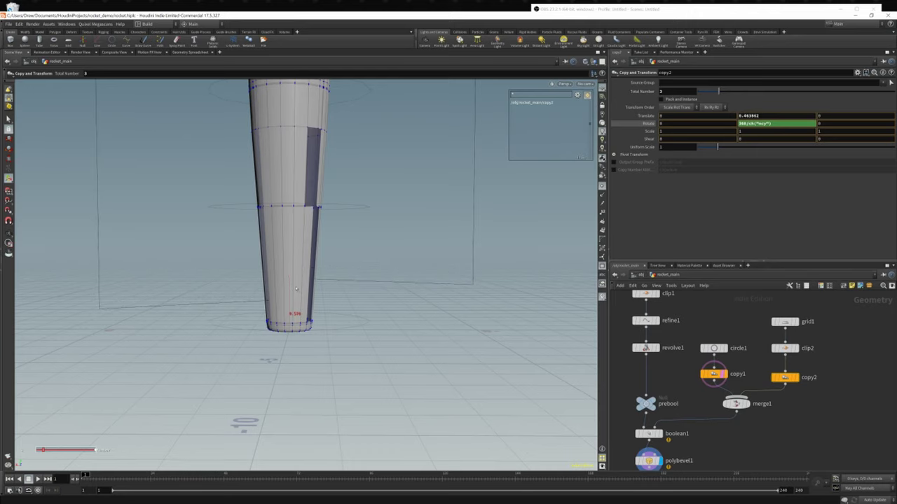
key(ctrl+z)
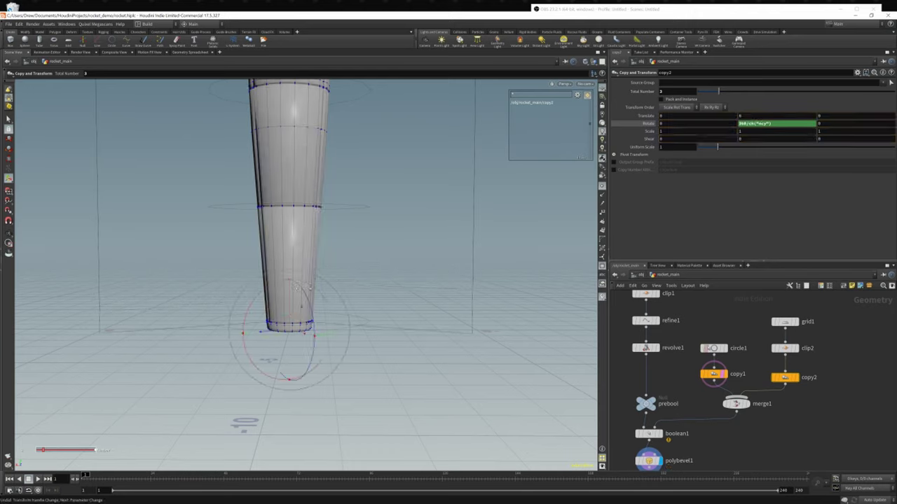
- Inspect the parameters of circle1 and revolve1 alongside the rocket's mesh
click(714, 349)
drag(295, 276, 389, 312)
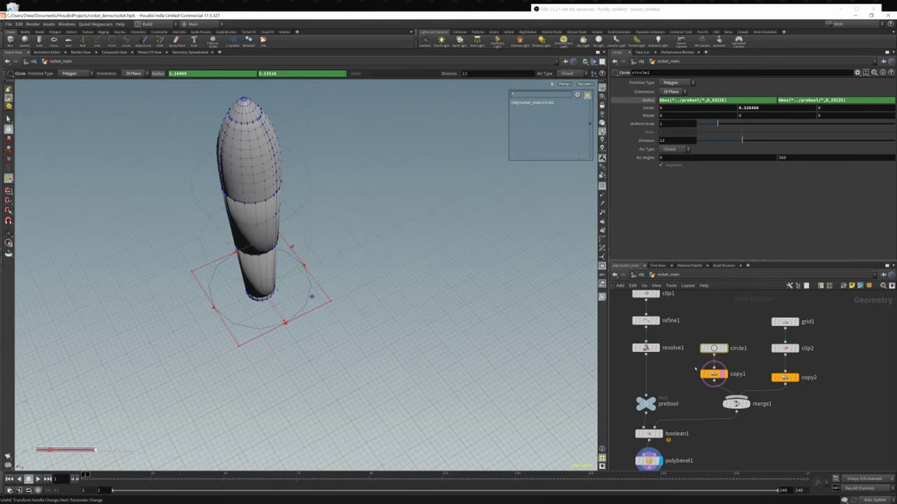
middle_drag(648, 350, 676, 394)
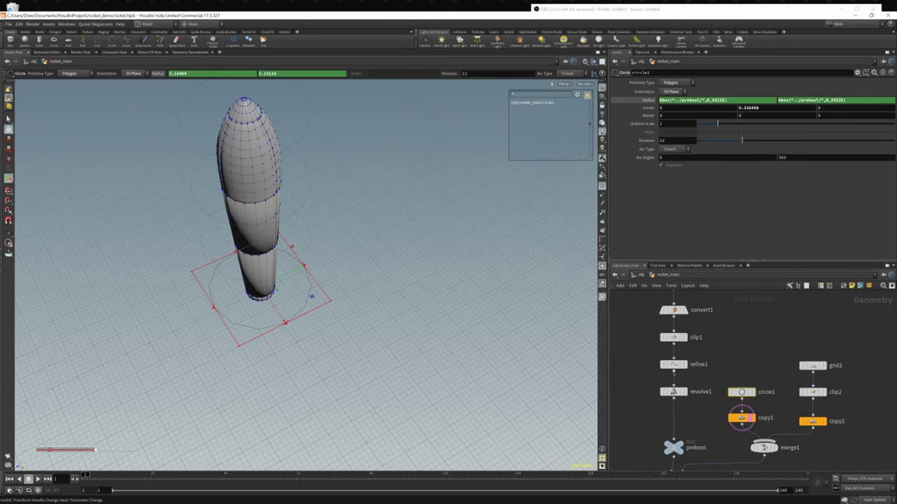
click(674, 393)
alt+drag(340, 301, 381, 211)
alt+middle_drag(381, 211, 413, 291)
alt+drag(336, 186, 300, 210)
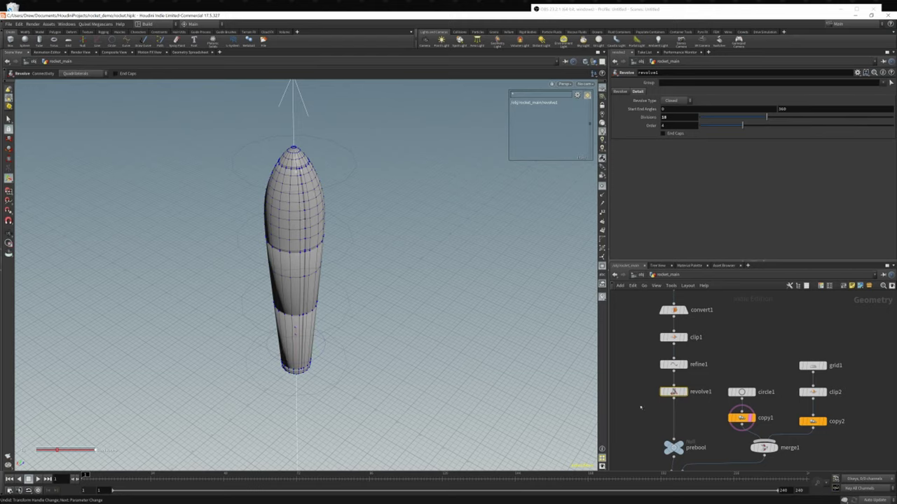
- Append a Normal node after polybevel1 at the end of the rocket network
middle_drag(665, 433, 655, 342)
middle_drag(683, 449, 724, 376)
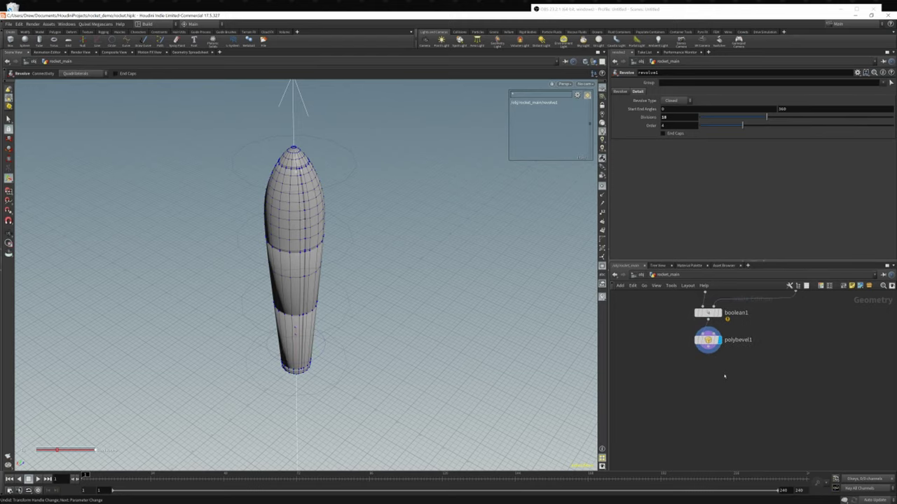
click(690, 373)
key(Tab)
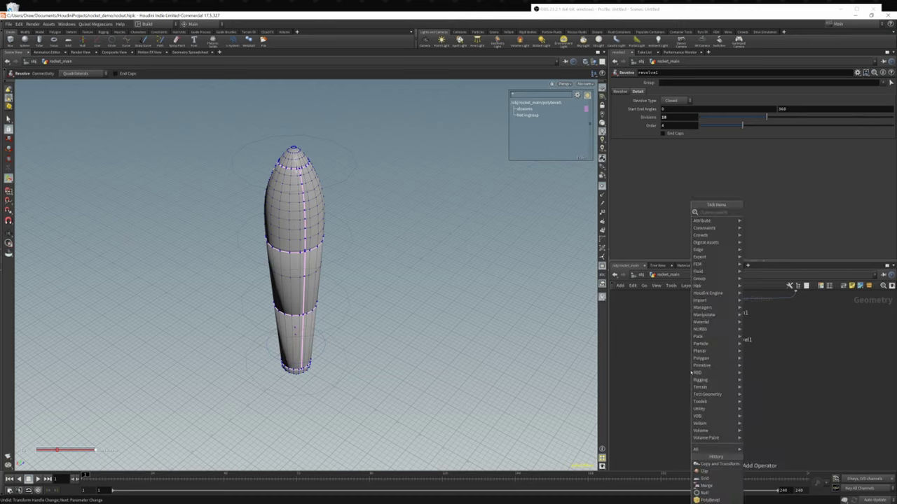
text(n)
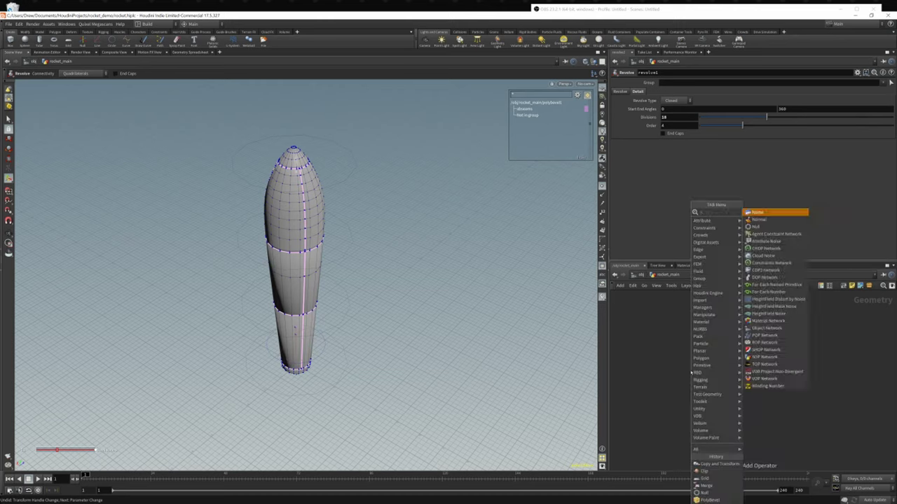
text(ul)
key(BackSpace)
key(BackSpace)
text(orml)
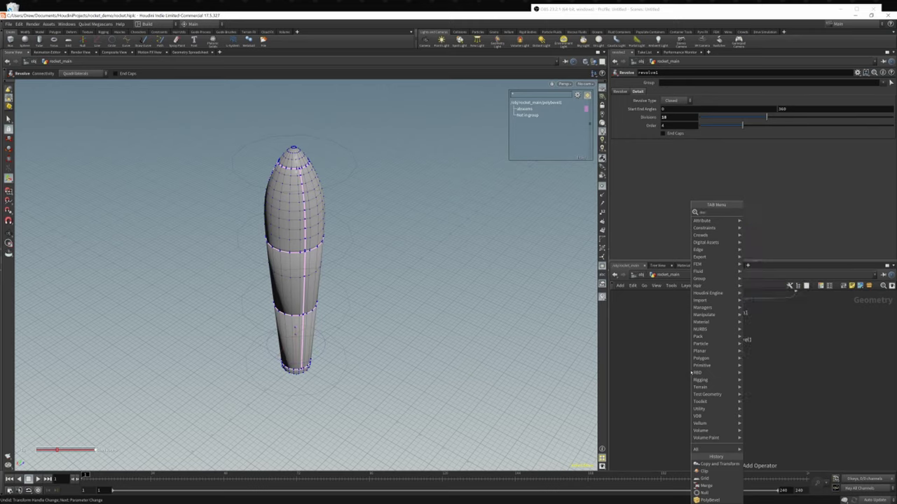
key(BackSpace)
key(Return)
click(691, 372)
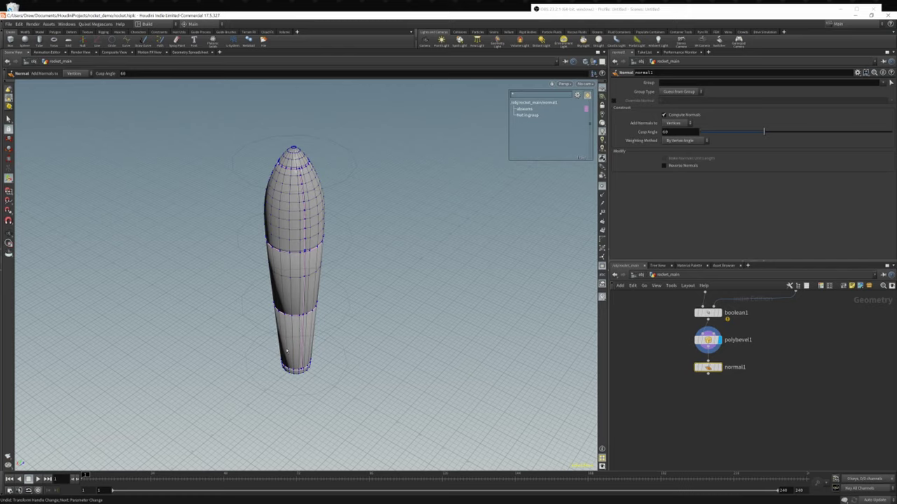
- Display normal1's output and turn off the group list and its pink edge highlighting in the viewport
click(719, 367)
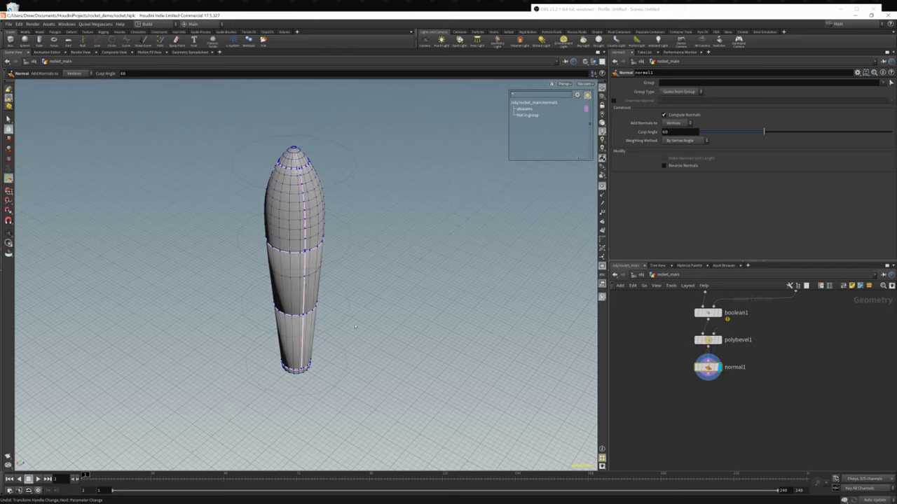
alt+drag(336, 316, 354, 260)
scroll(305, 249, up, 5)
alt+drag(304, 280, 356, 340)
scroll(358, 336, up, 3)
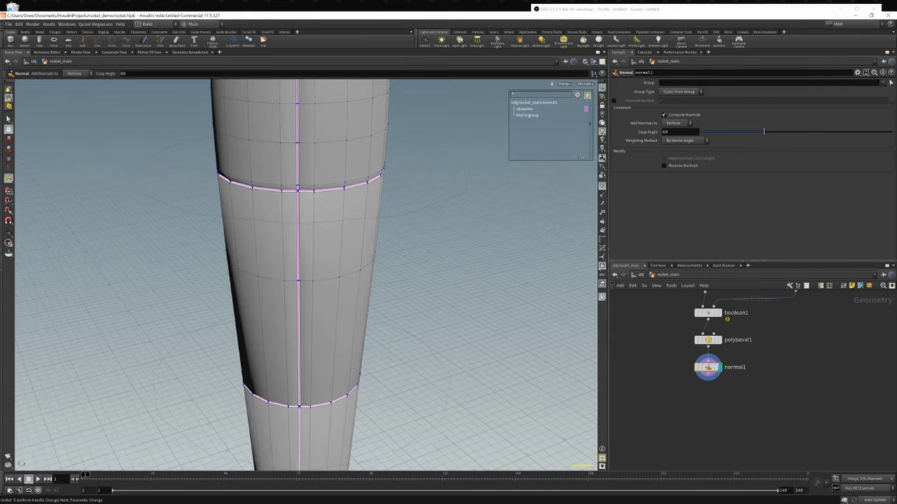
click(601, 267)
alt+drag(525, 298, 242, 278)
scroll(243, 278, down, 4)
alt+middle_drag(317, 301, 343, 218)
alt+drag(342, 217, 371, 251)
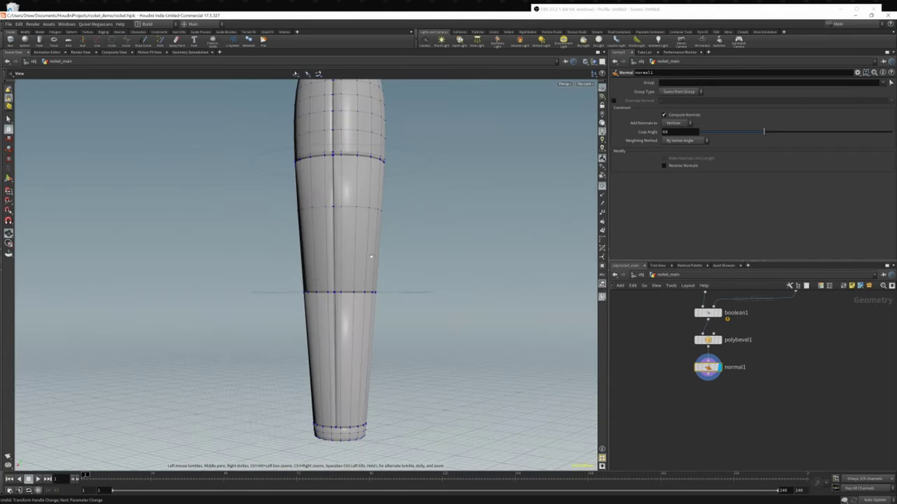
key(Return)
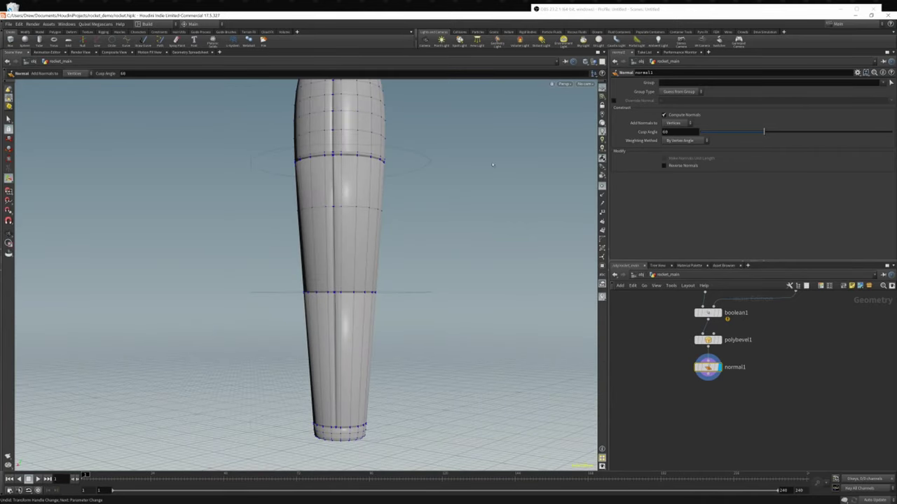
- Try a cusp angle of 46.5 on normal1 and check the shading along the rocket body and nose
drag(763, 132, 749, 132)
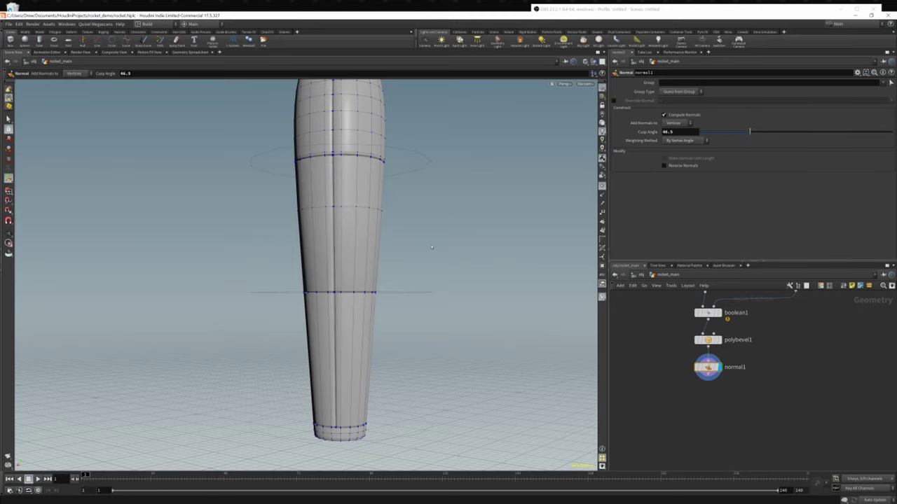
alt+drag(320, 239, 382, 264)
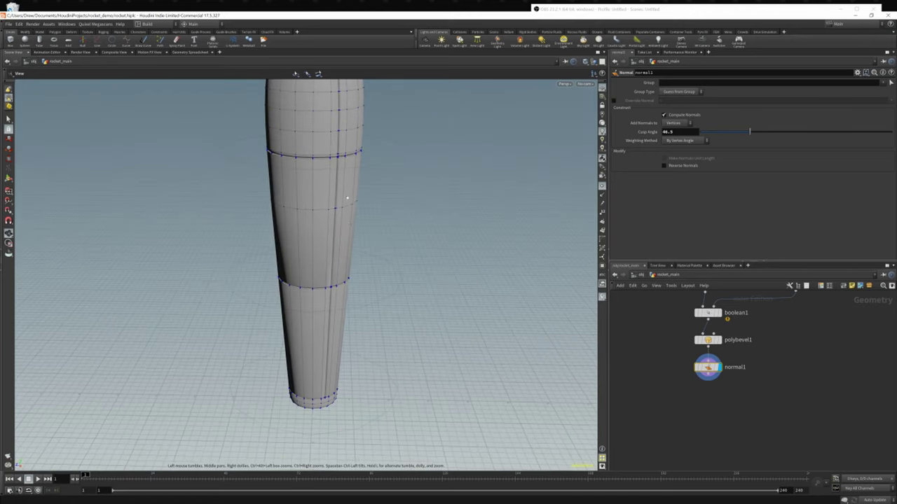
alt+middle_drag(293, 134, 277, 254)
alt+right_drag(278, 254, 343, 212)
alt+middle_drag(343, 212, 358, 288)
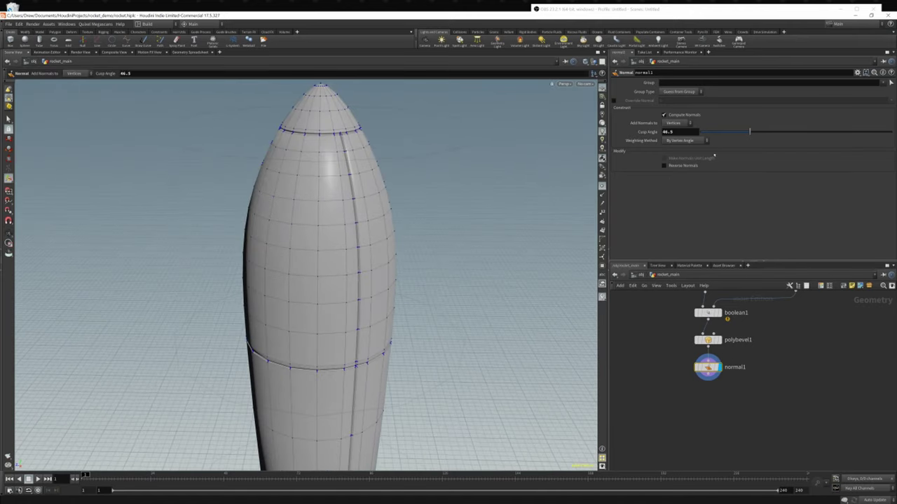
- Compare the rocket's shading with normal1's cusp angle at 0, about 28 and 180
drag(738, 133, 691, 133)
mouse_move(319, 255)
alt+mouse_down()
mouse_move(362, 216)
mouse_move(354, 178)
mouse_move(346, 209)
mouse_move(269, 216)
mouse_move(352, 316)
mouse_move(331, 287)
mouse_move(317, 213)
mouse_move(246, 217)
mouse_move(310, 250)
mouse_move(258, 252)
mouse_move(298, 237)
mouse_move(364, 230)
mouse_move(404, 208)
mouse_move(292, 217)
alt+mouse_up()
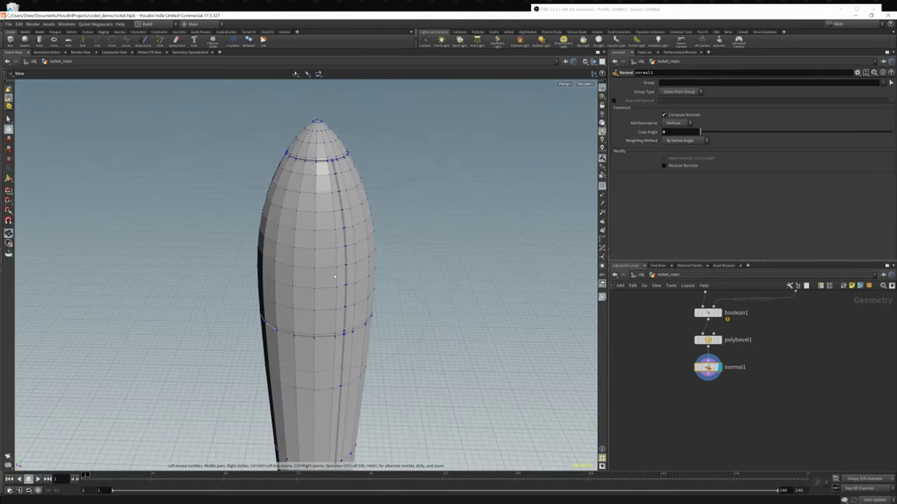
alt+drag(335, 276, 353, 243)
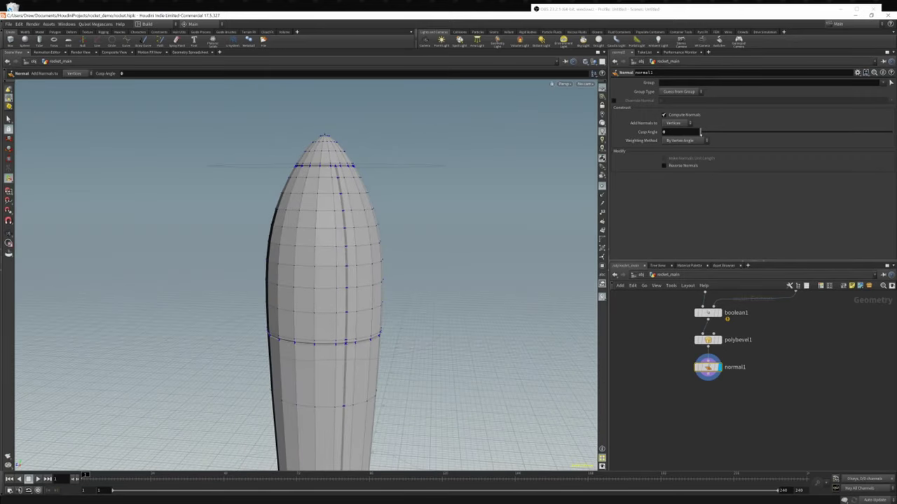
drag(700, 132, 730, 131)
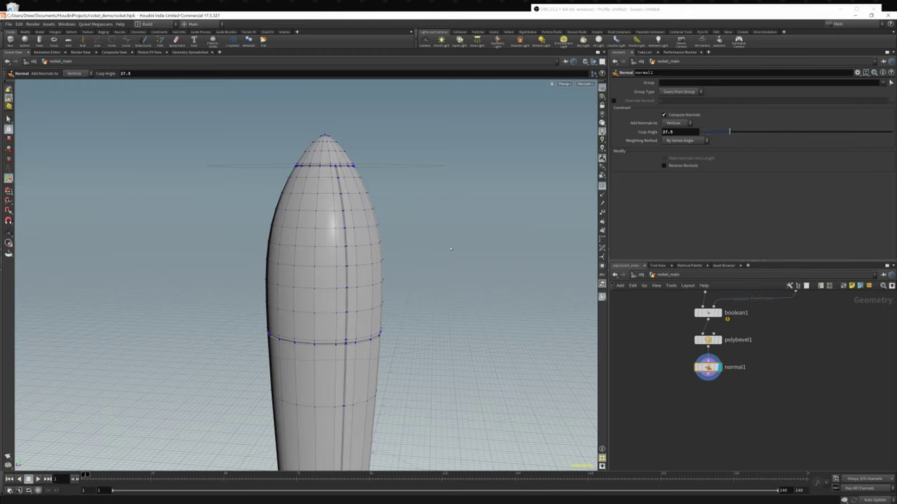
alt+drag(451, 249, 407, 288)
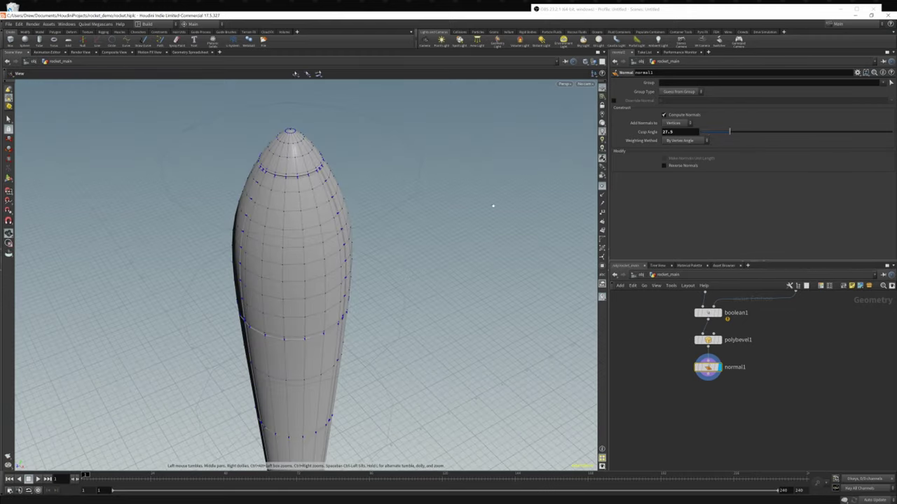
drag(730, 131, 892, 131)
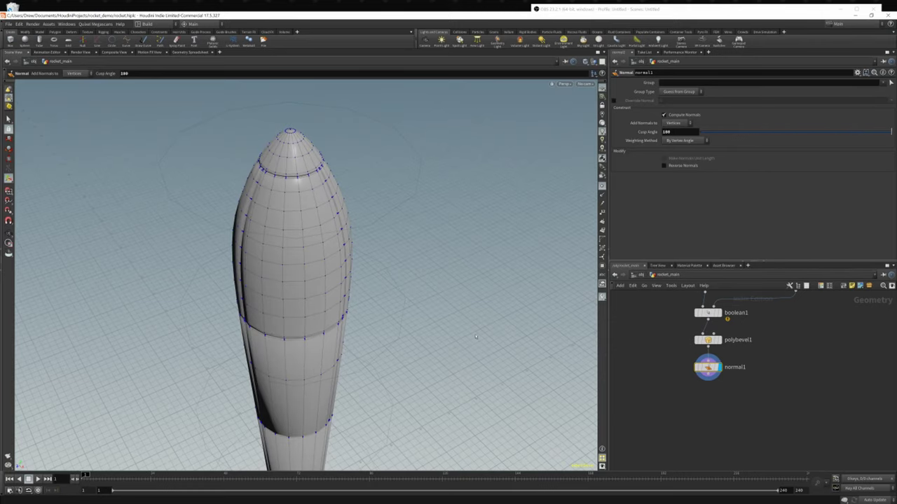
alt+middle_drag(286, 398, 335, 294)
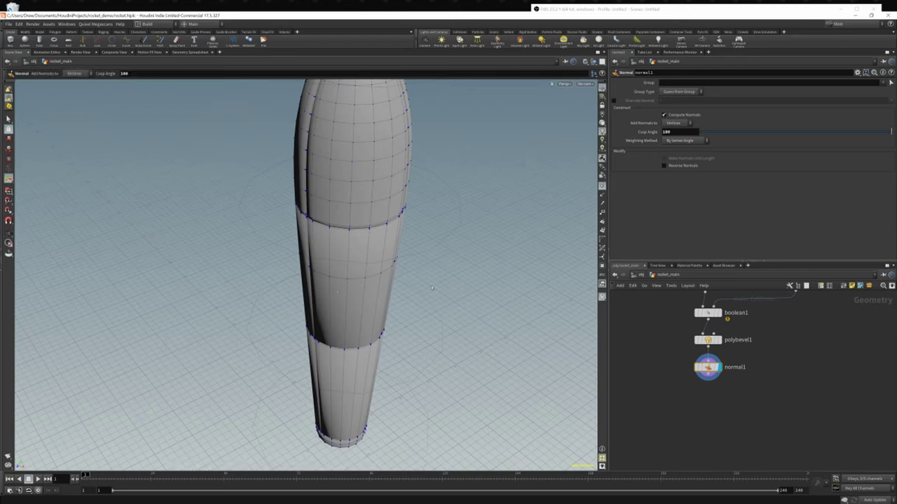
- Set normal1's cusp angle to 39.4 and check the panel edges from nose to base
drag(883, 131, 743, 136)
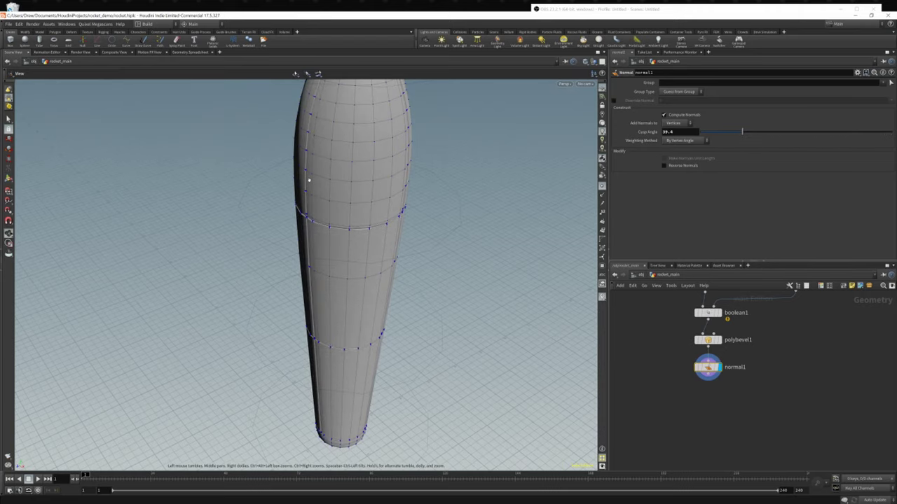
alt+drag(308, 180, 355, 192)
alt+middle_drag(355, 192, 318, 272)
alt+drag(318, 272, 349, 233)
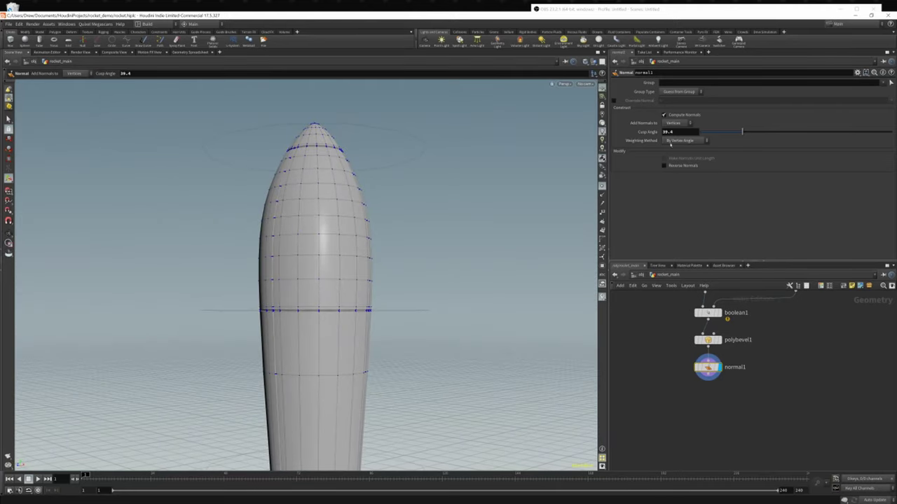
alt+middle_drag(339, 329, 357, 228)
scroll(356, 235, down, 3)
alt+drag(356, 236, 354, 277)
alt+middle_drag(354, 277, 354, 187)
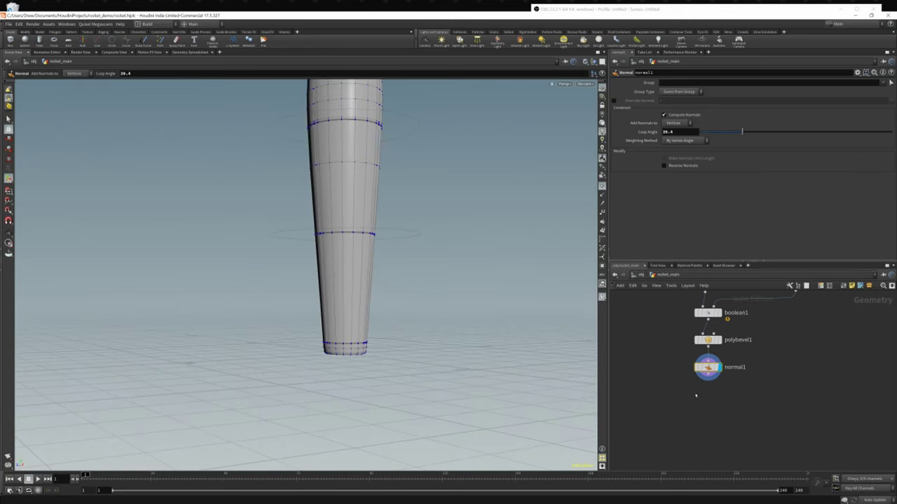
- Append a Color node after normal1 and display its output
key(Tab)
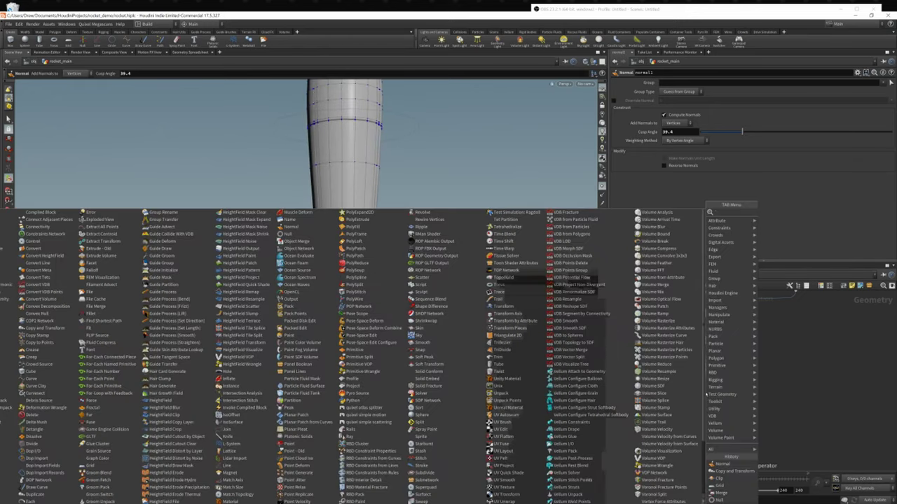
click(810, 390)
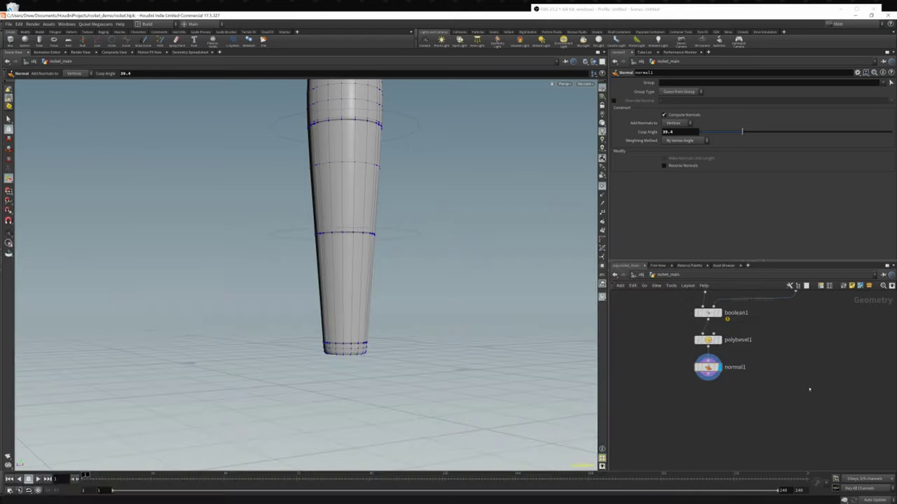
key(Tab)
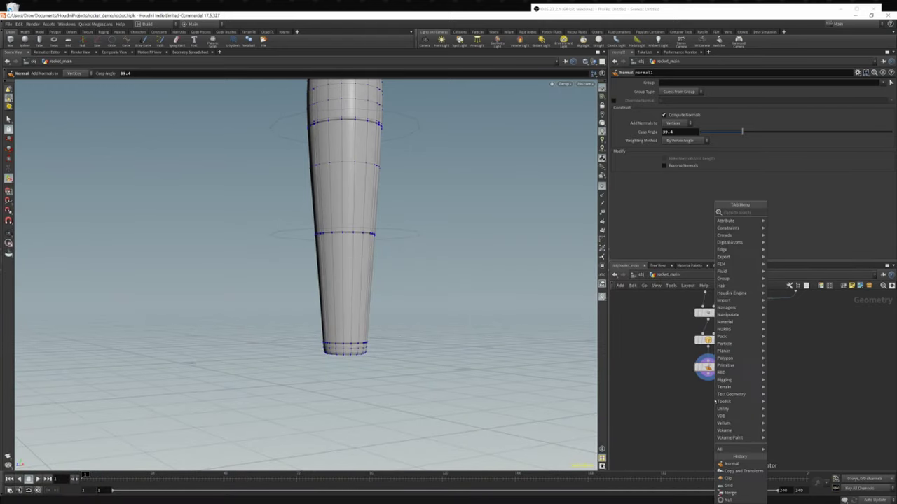
text(clip)
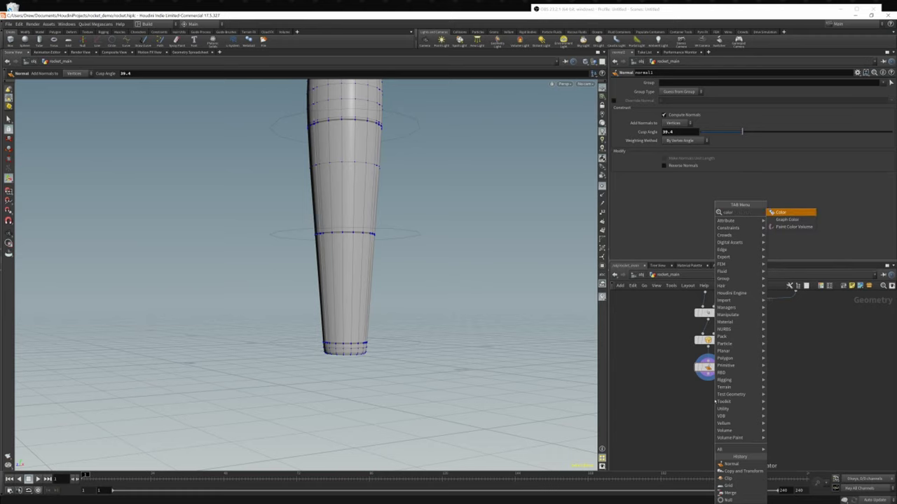
key(Return)
click(715, 398)
click(720, 394)
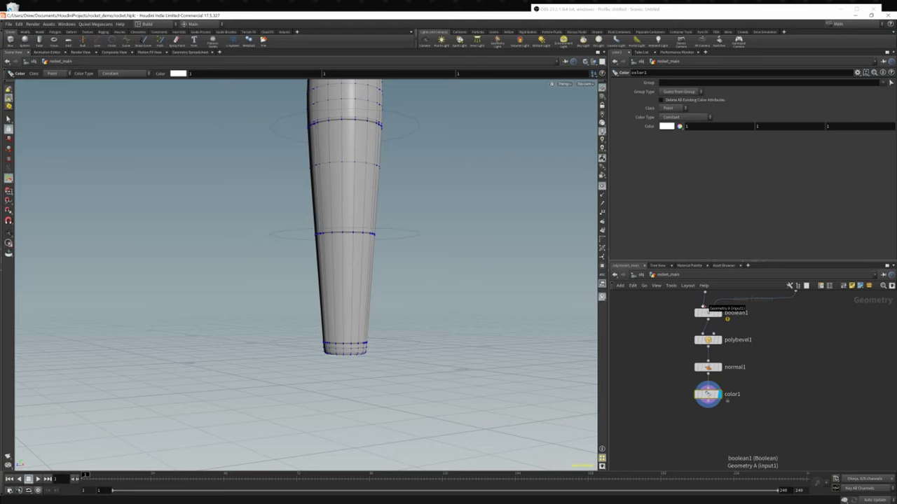
- Set color1's constant colour to cyan with RGB values 0, 1, 1
click(668, 126)
click(704, 75)
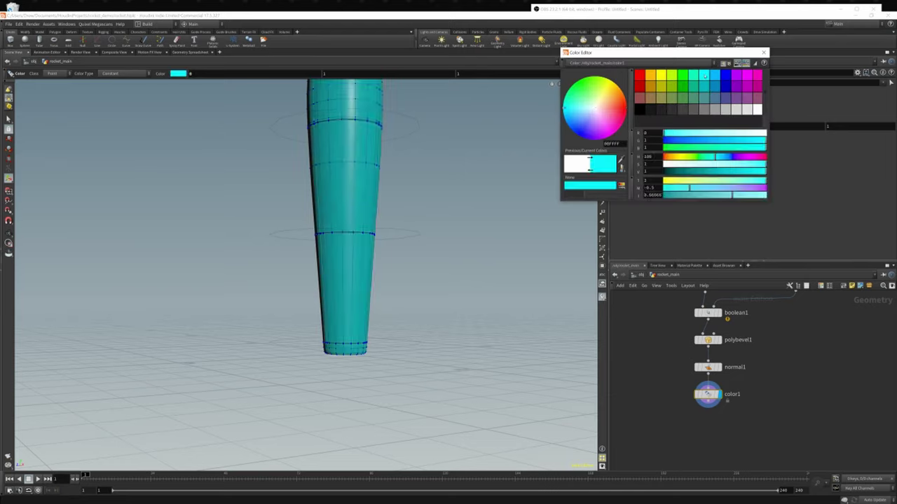
click(764, 52)
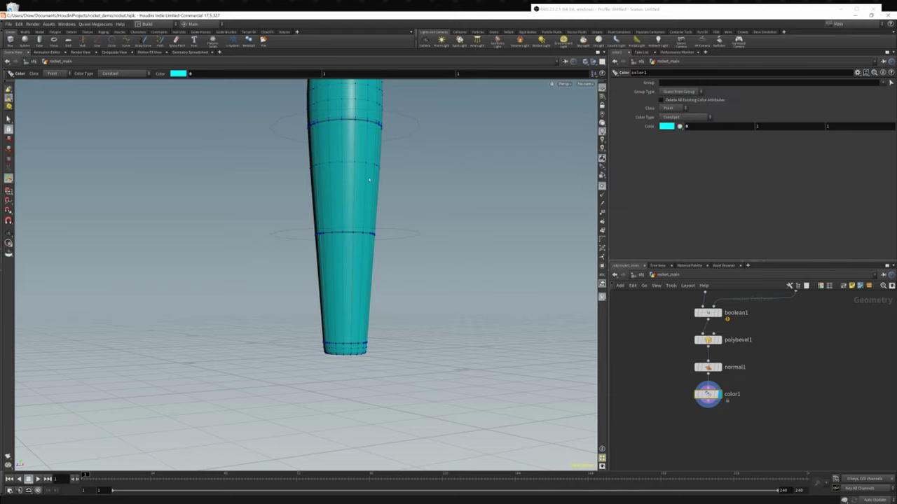
alt+middle_drag(356, 185, 363, 237)
alt+drag(363, 238, 356, 218)
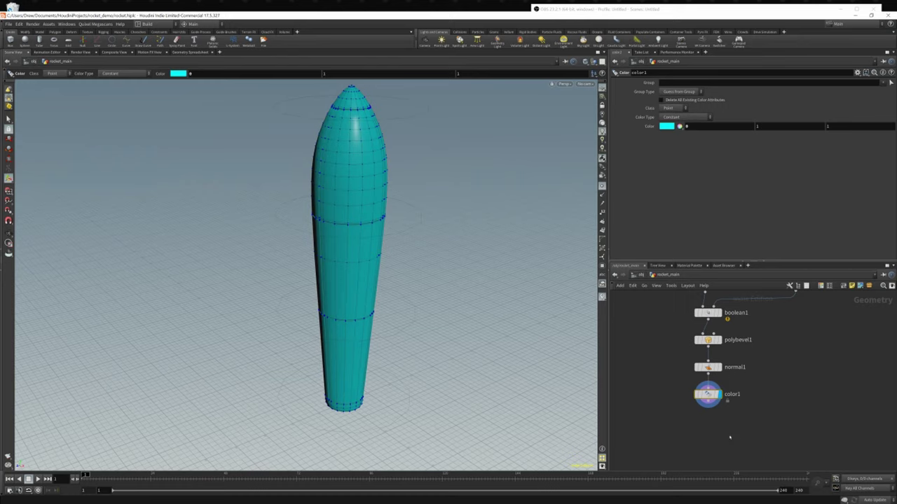
- Append a Null node after color1 at the end of the rocket network and display it
key(Tab)
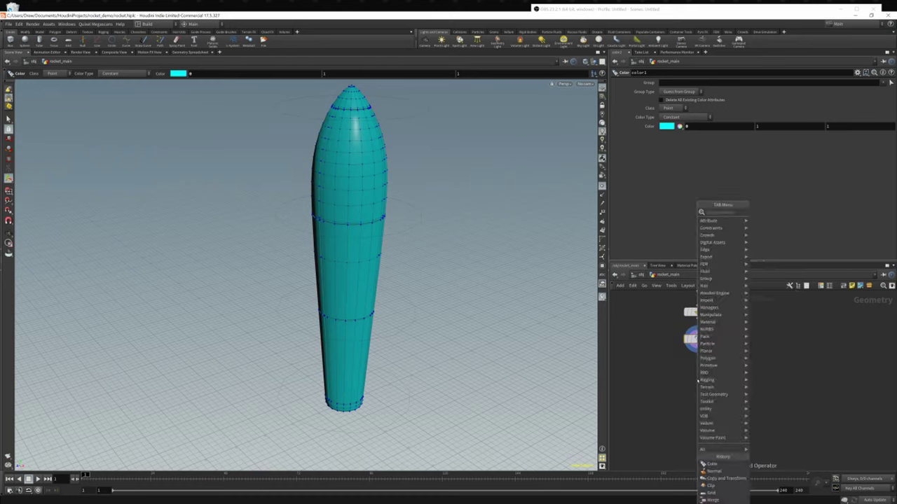
text(null)
key(Return)
click(701, 370)
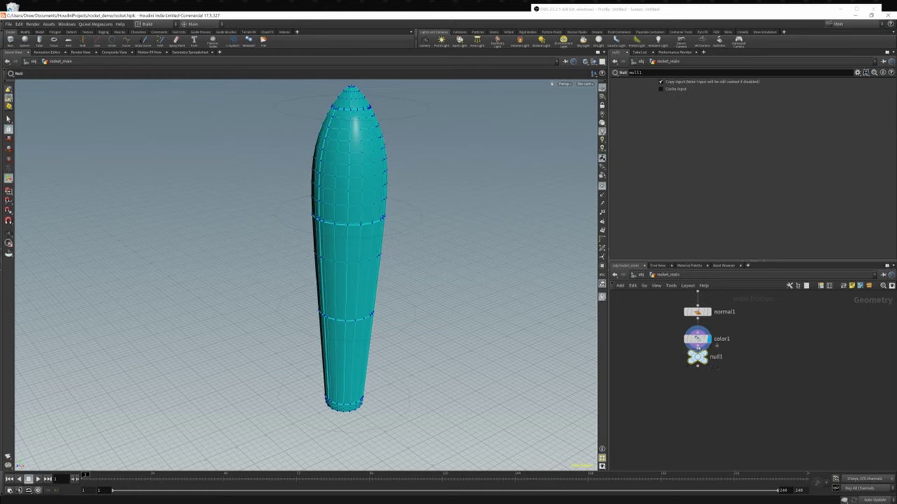
click(713, 358)
click(718, 369)
middle_drag(732, 362, 749, 487)
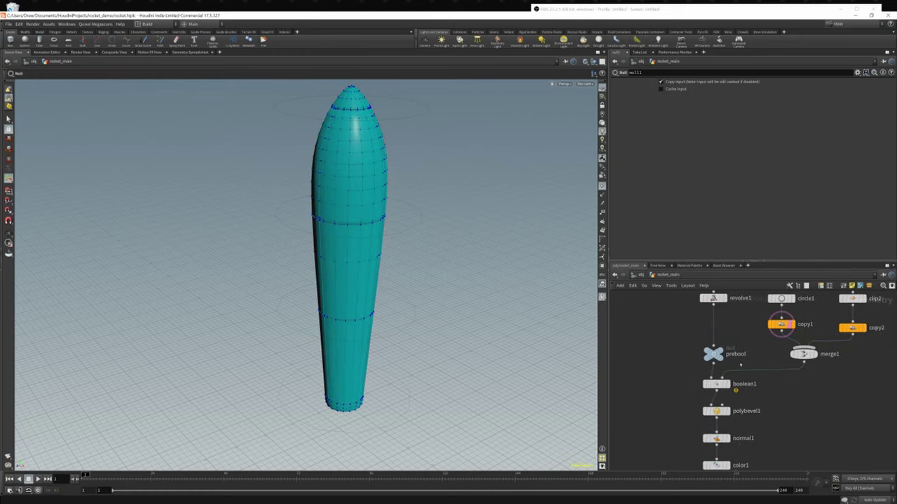
middle_drag(741, 440, 733, 343)
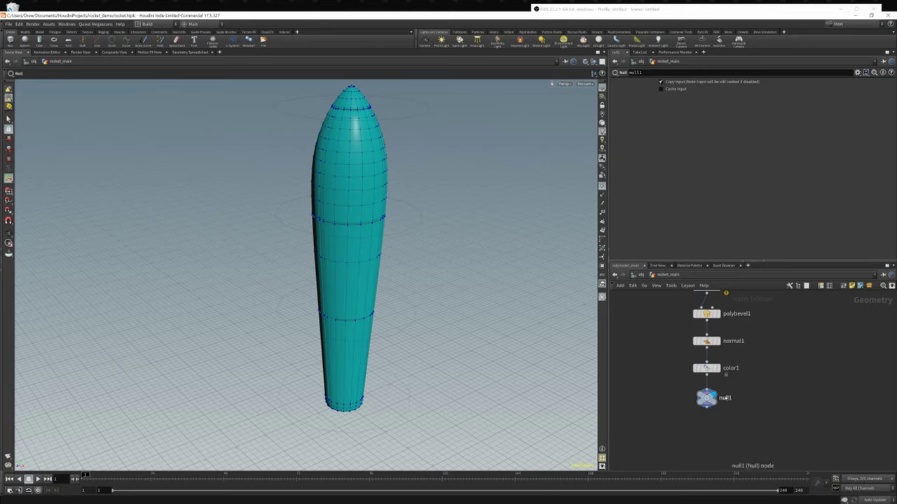
- Rename the new Null node to fuselage_high_out
double_click(725, 398)
drag(727, 398, 720, 398)
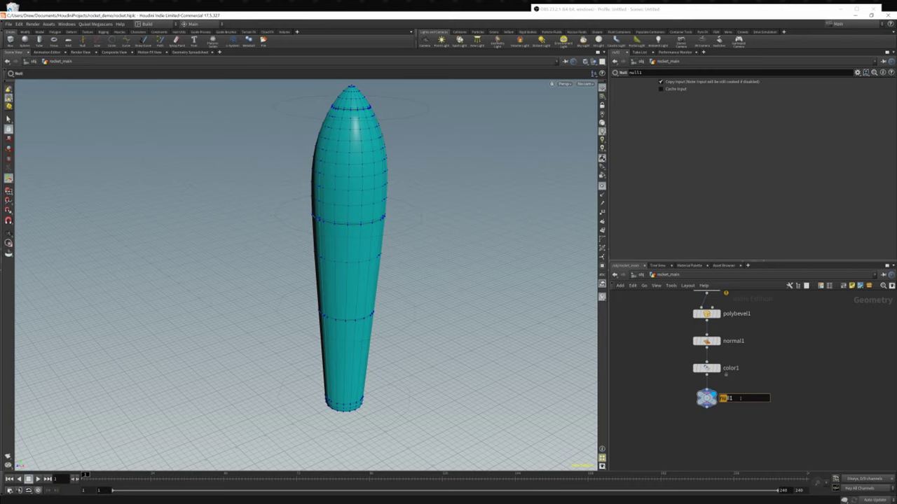
double_click(740, 398)
text(fuselage_high_out)
key(Return)
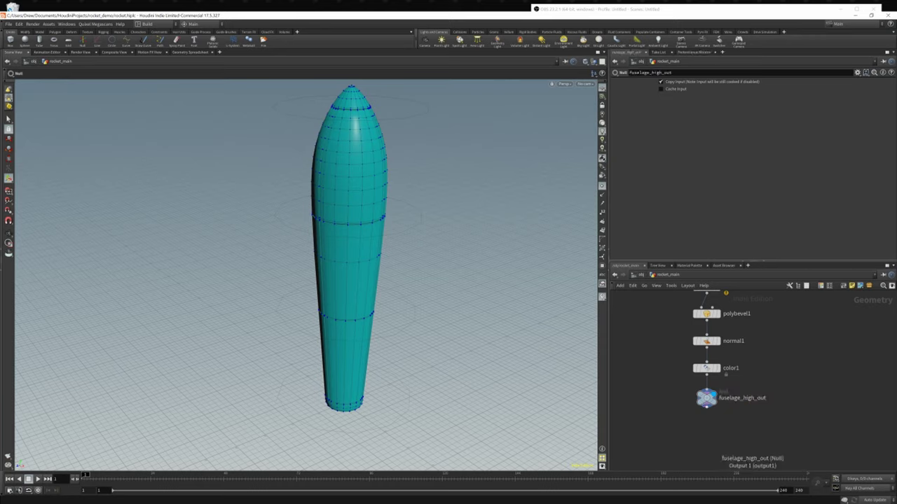
- Examine the finished rocket body together with its source curve1 and the upstream nodes down to revolve1
alt+drag(310, 327, 374, 296)
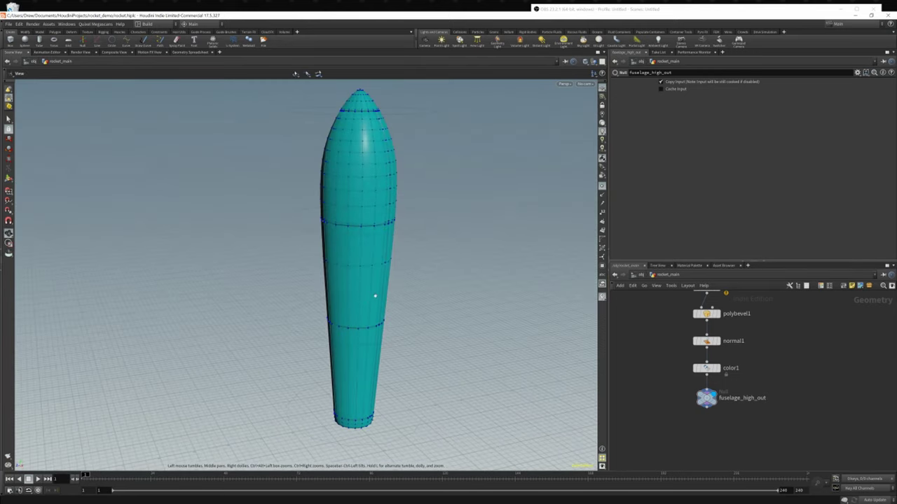
alt+middle_drag(374, 297, 370, 358)
alt+drag(370, 358, 363, 337)
middle_drag(796, 335, 805, 433)
scroll(800, 419, down, 4)
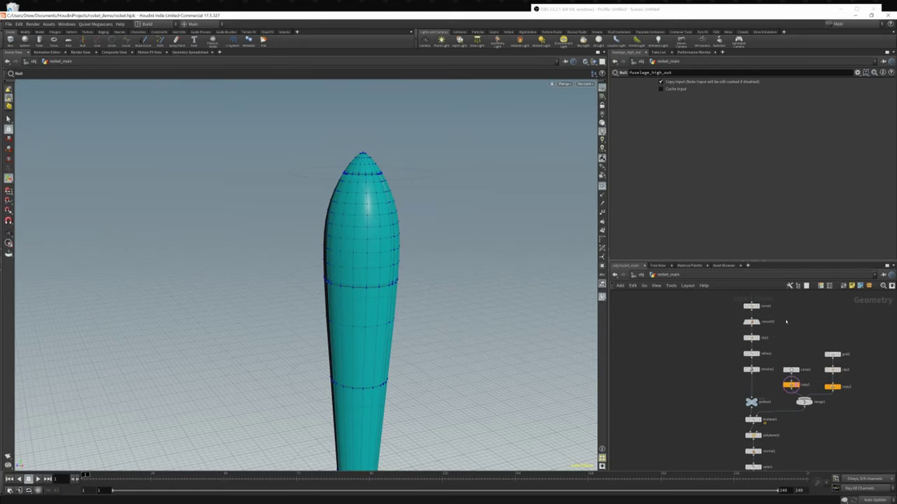
click(752, 306)
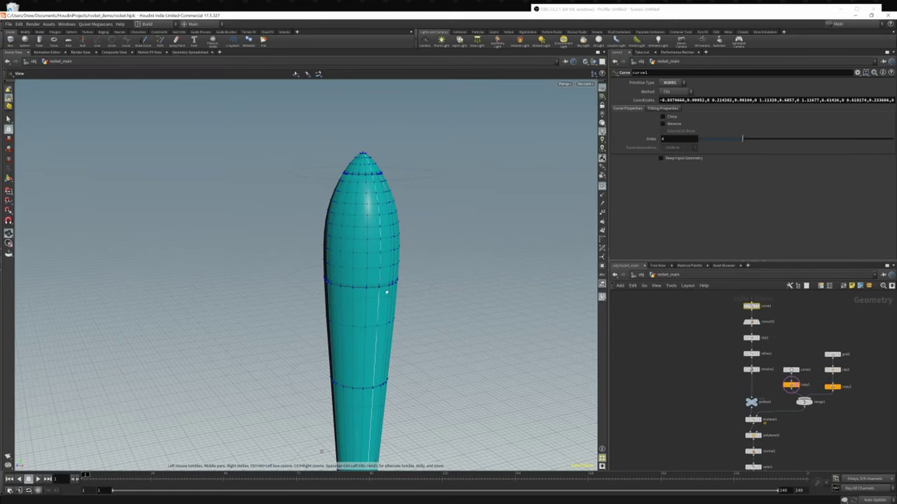
alt+drag(386, 290, 446, 290)
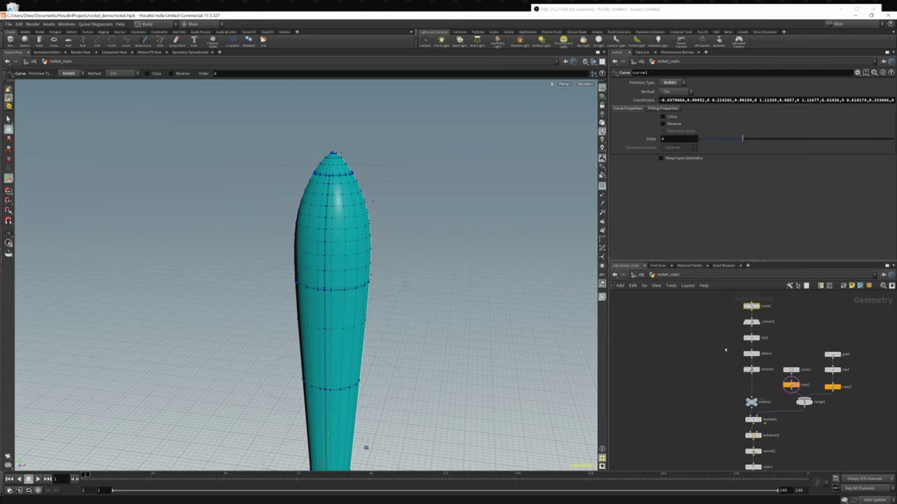
scroll(719, 349, up, 5)
middle_drag(739, 382, 722, 349)
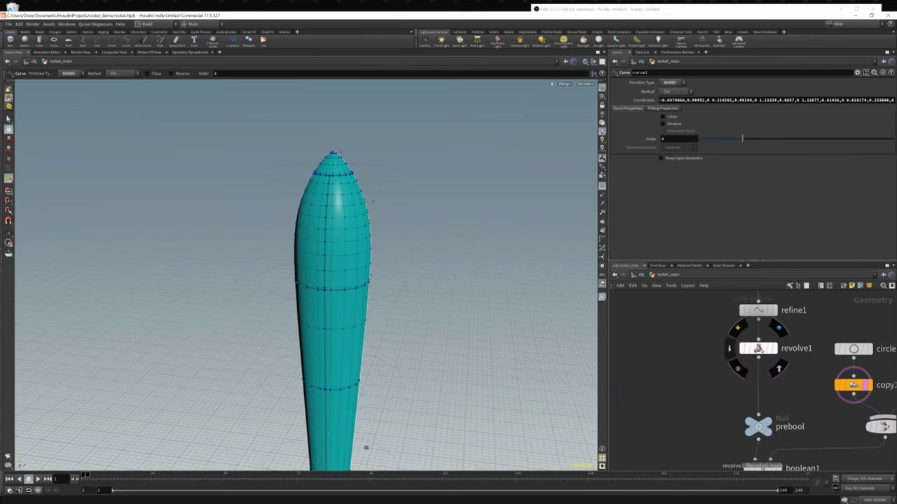
- Increase the divisions of revolve1 to 34 for a denser fuselage mesh
click(759, 348)
alt+drag(438, 313, 428, 338)
scroll(429, 338, up, 4)
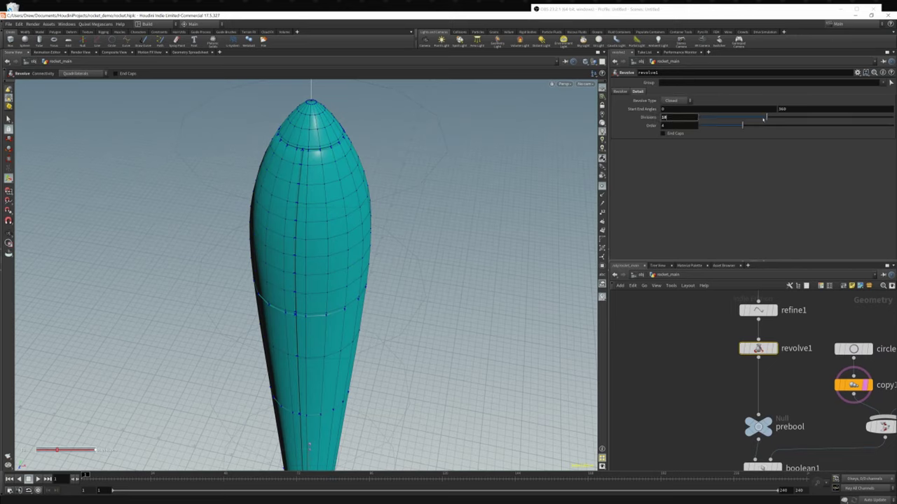
drag(767, 116, 830, 145)
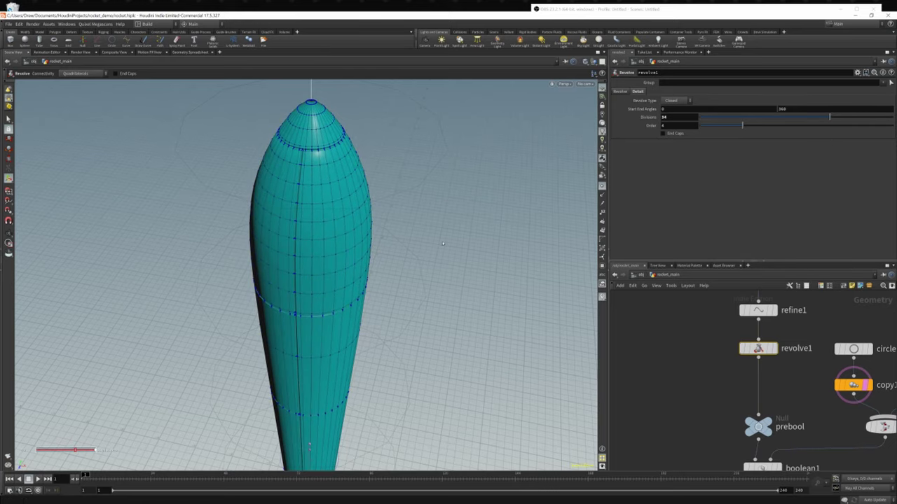
alt+drag(468, 212, 536, 234)
alt+right_drag(403, 194, 164, 258)
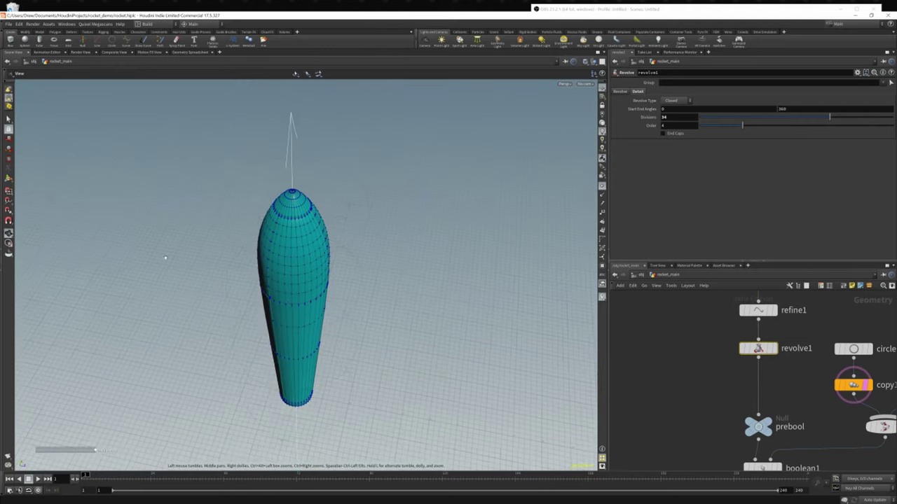
alt+middle_drag(287, 308, 352, 220)
alt+drag(352, 221, 525, 226)
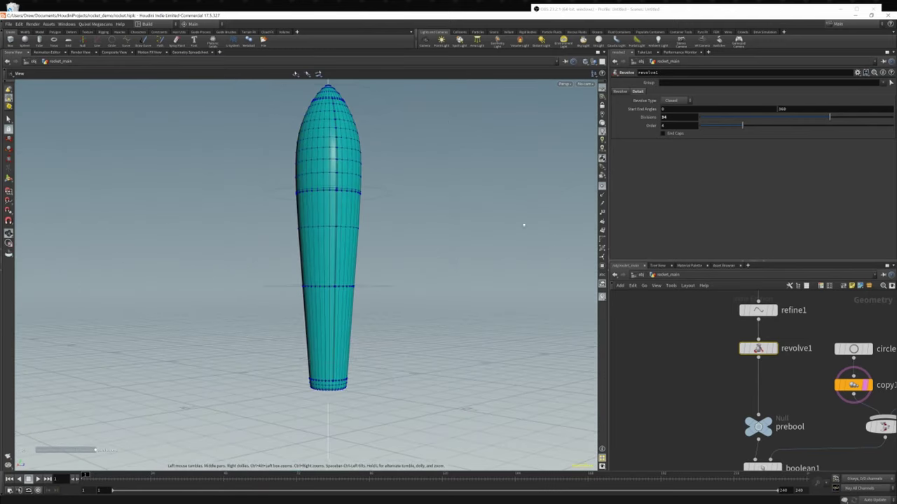
- Insert a Subdivide node with depth 1 between revolve1 and prebool
key(Tab)
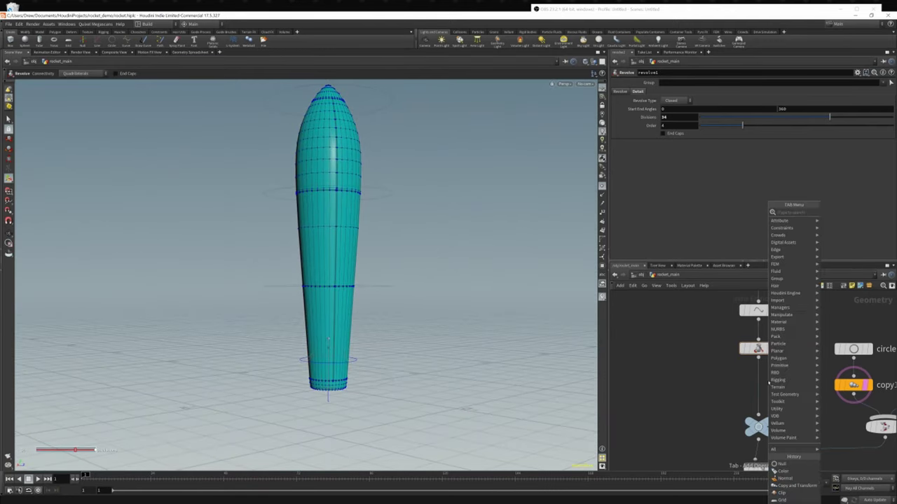
text(sub)
key(Return)
click(757, 384)
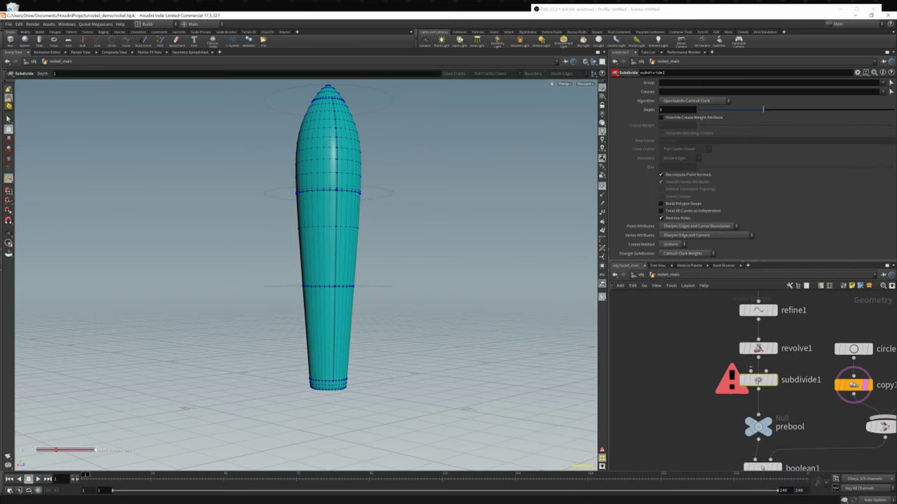
mouse_move(757, 382)
mouse_down()
mouse_move(772, 381)
mouse_move(762, 390)
mouse_up()
- Examine the subdivided rocket mesh from several angles, including its panel bands, flat base and nose tip
alt+drag(392, 258, 344, 268)
alt+right_drag(344, 268, 420, 238)
alt+middle_drag(421, 238, 451, 341)
alt+drag(451, 341, 198, 247)
drag(318, 320, 260, 340)
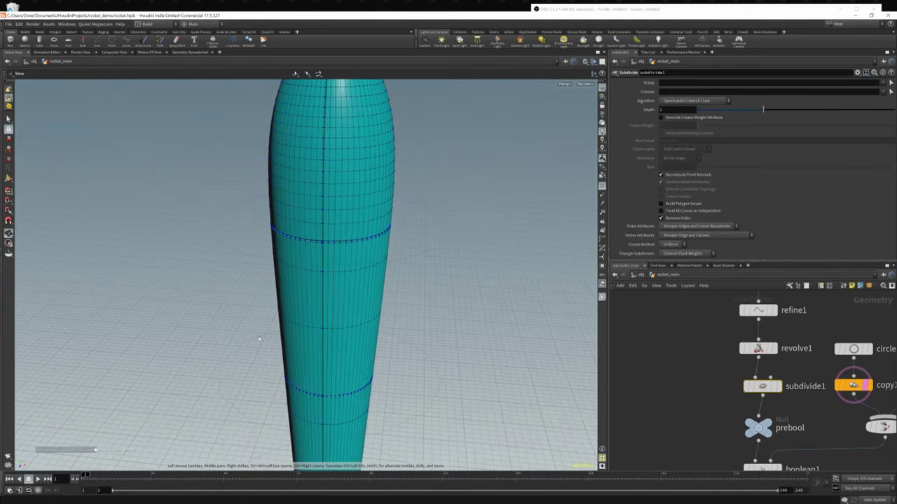
middle_drag(379, 364, 467, 241)
drag(467, 240, 501, 185)
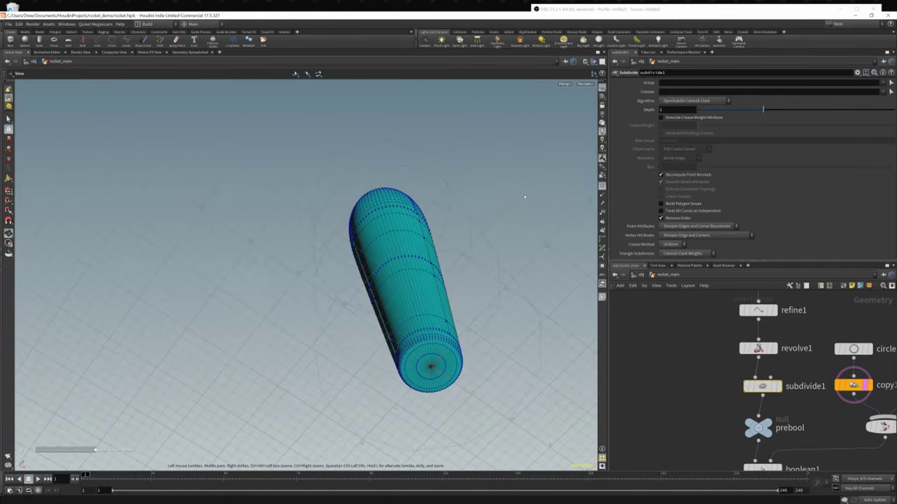
scroll(422, 305, up, 1)
middle_drag(464, 329, 320, 268)
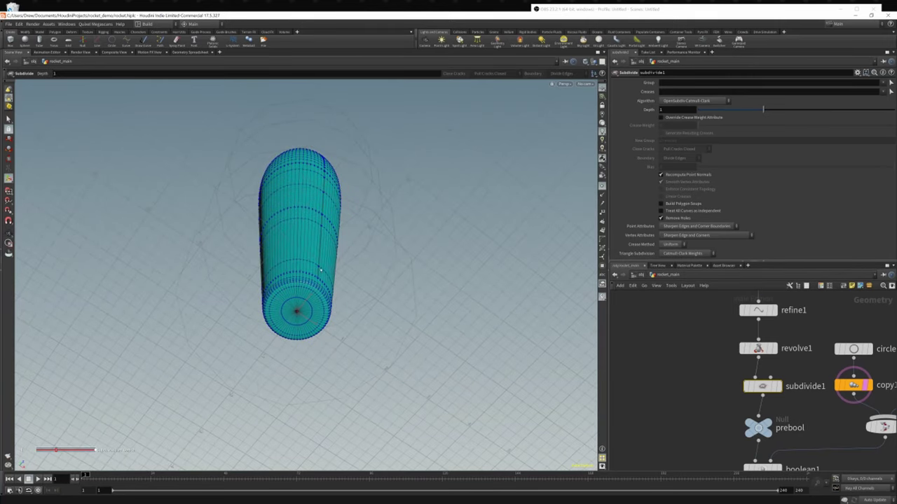
drag(290, 130, 304, 297)
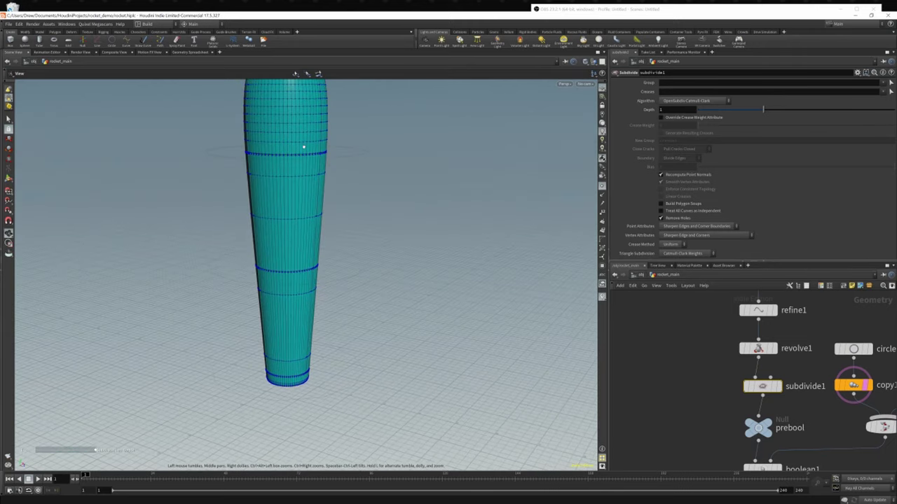
middle_drag(302, 146, 302, 234)
drag(298, 150, 280, 243)
middle_drag(280, 242, 287, 301)
right_drag(336, 287, 568, 262)
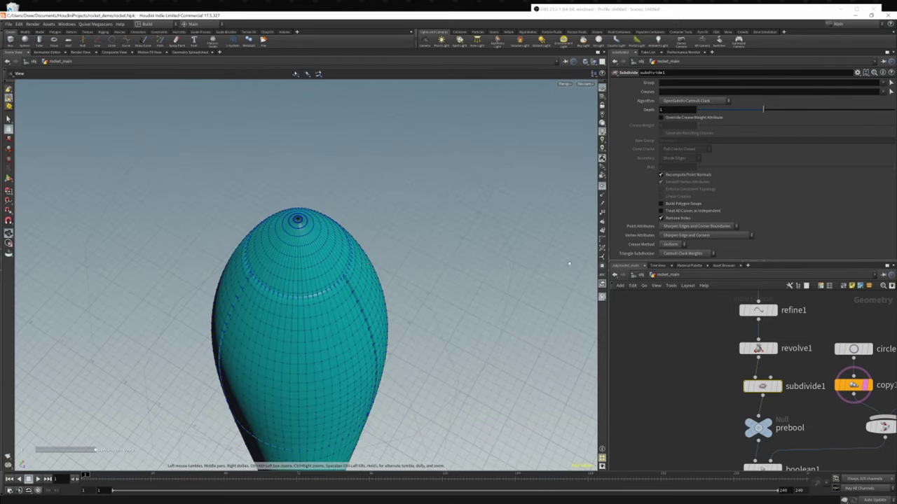
drag(569, 262, 369, 203)
right_drag(369, 203, 377, 284)
drag(377, 284, 133, 299)
right_drag(274, 308, 84, 320)
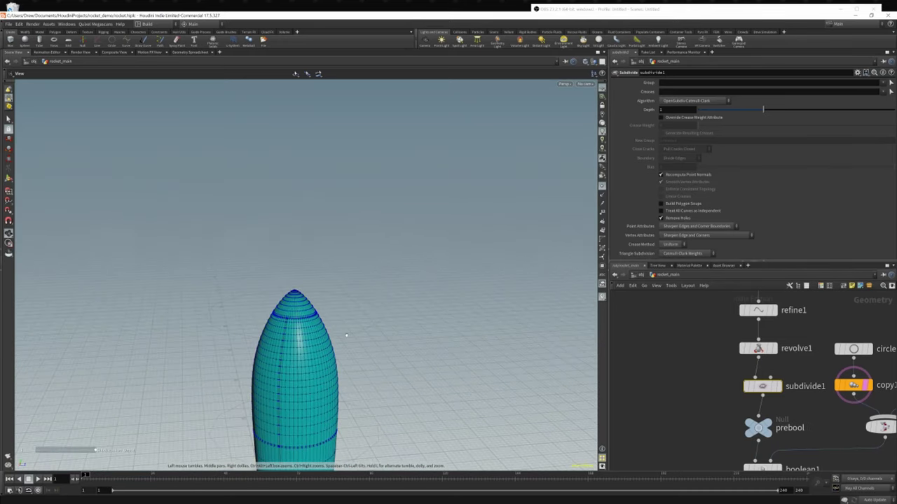
drag(242, 263, 304, 309)
middle_drag(304, 309, 318, 143)
right_drag(504, 287, 462, 290)
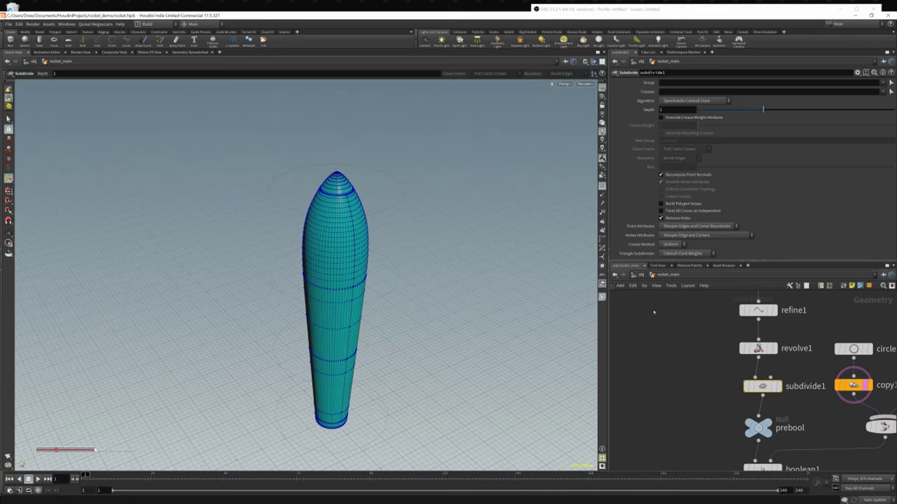
- Review the cutter branches feeding boolean1 and inspect the whole fuselage from above and from the side
middle_drag(803, 443, 675, 422)
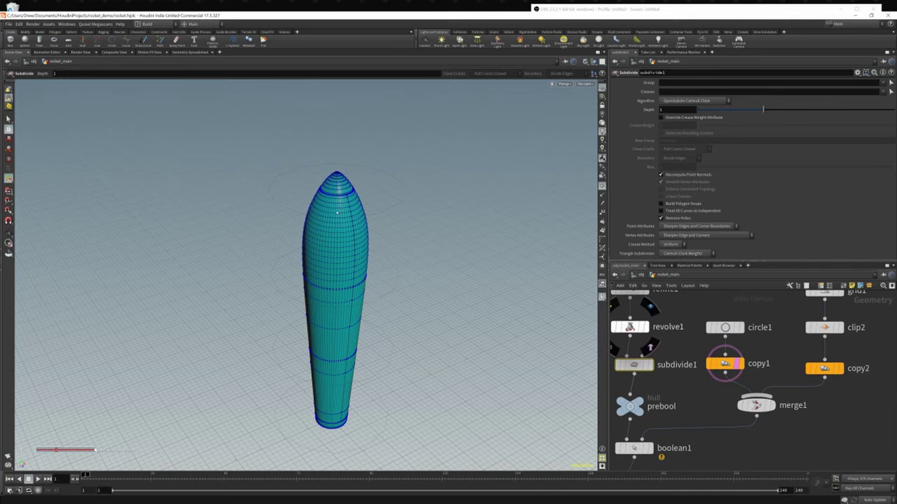
alt+drag(335, 322, 340, 258)
alt+middle_drag(390, 292, 405, 247)
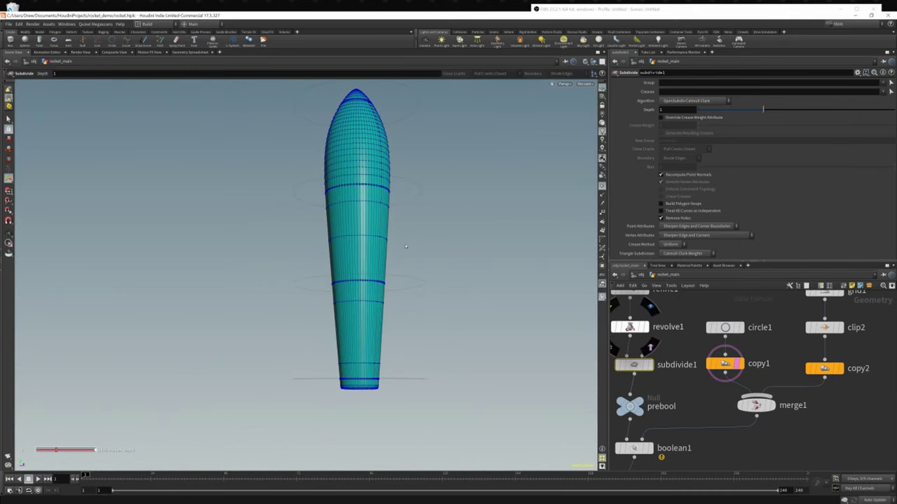
alt+drag(378, 288, 373, 346)
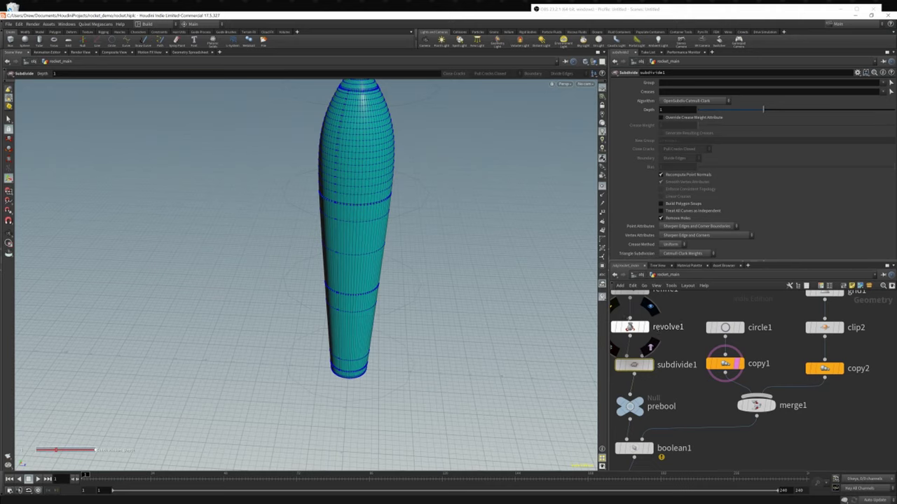
alt+drag(344, 262, 447, 293)
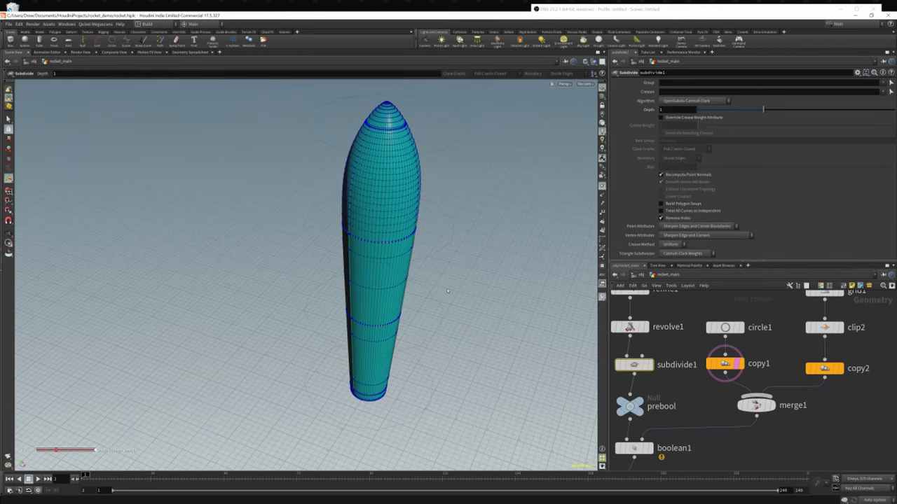
alt+drag(352, 189, 356, 214)
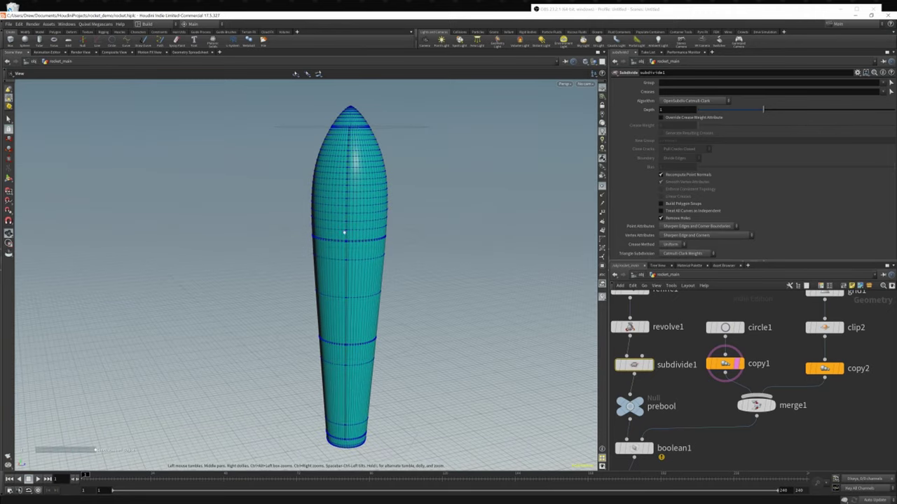
alt+middle_drag(356, 215, 334, 169)
alt+drag(324, 225, 274, 196)
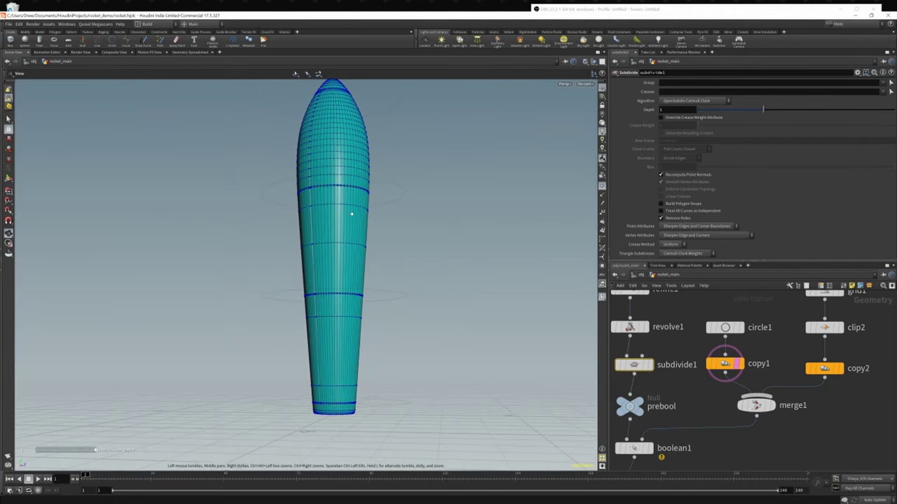
key(Return)
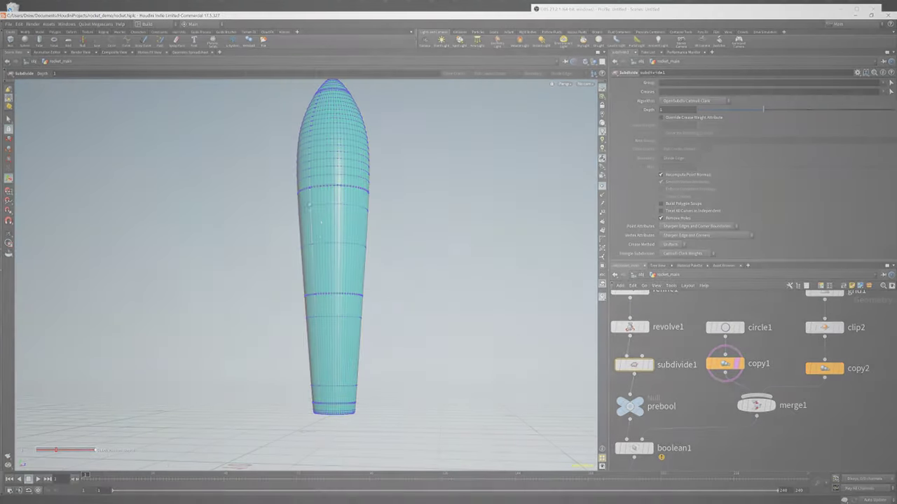